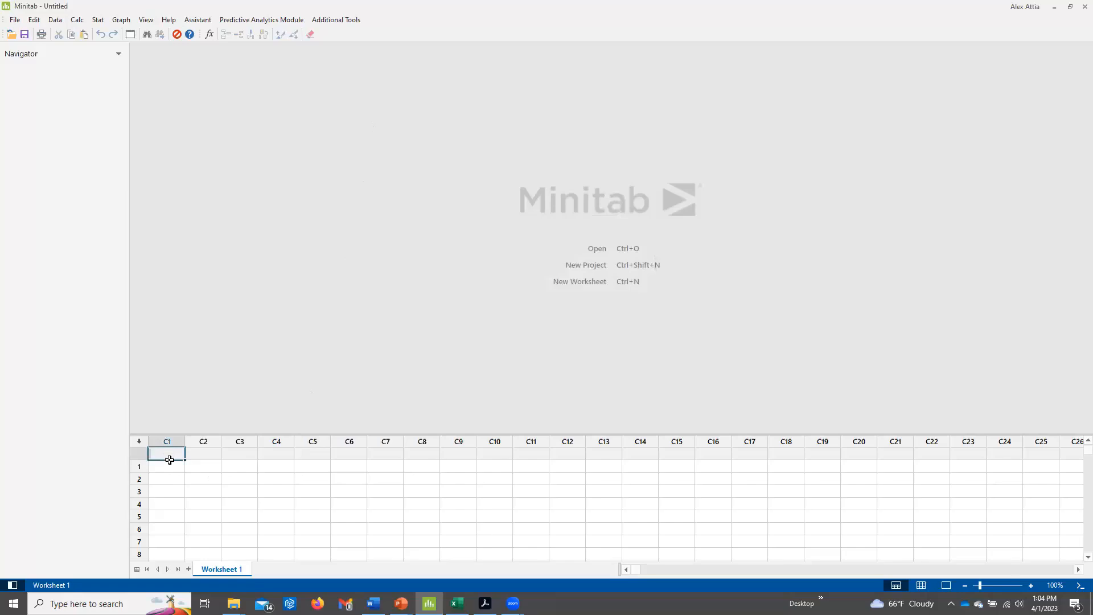
Name worksheet column C1 "Random Data".
text(Random Data)
key(Return)
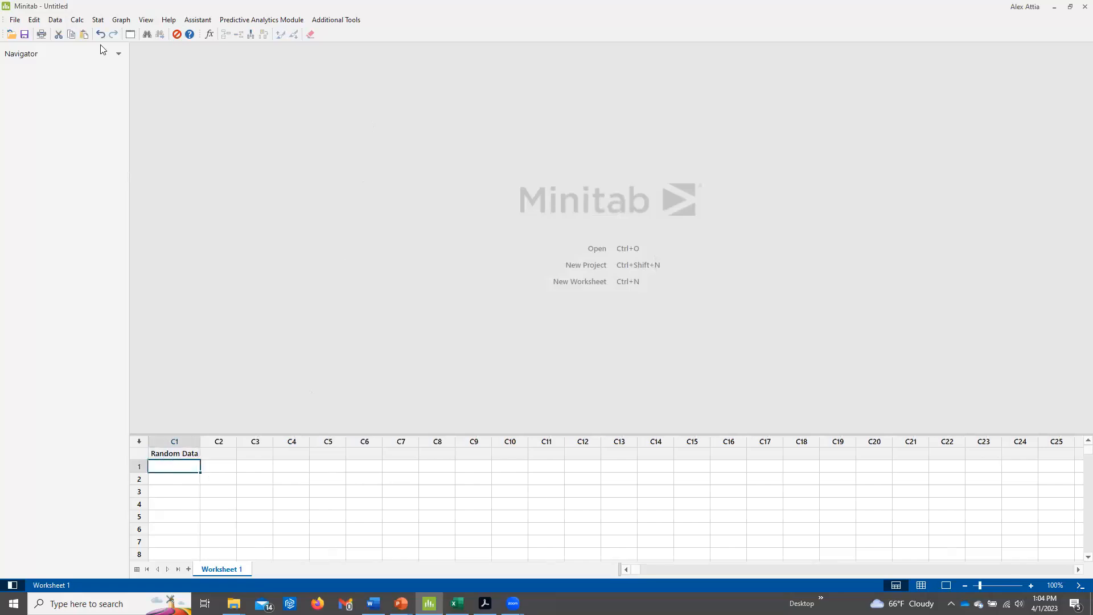
Start generating random data from a normal distribution and set the number of rows to 1000.
click(81, 21)
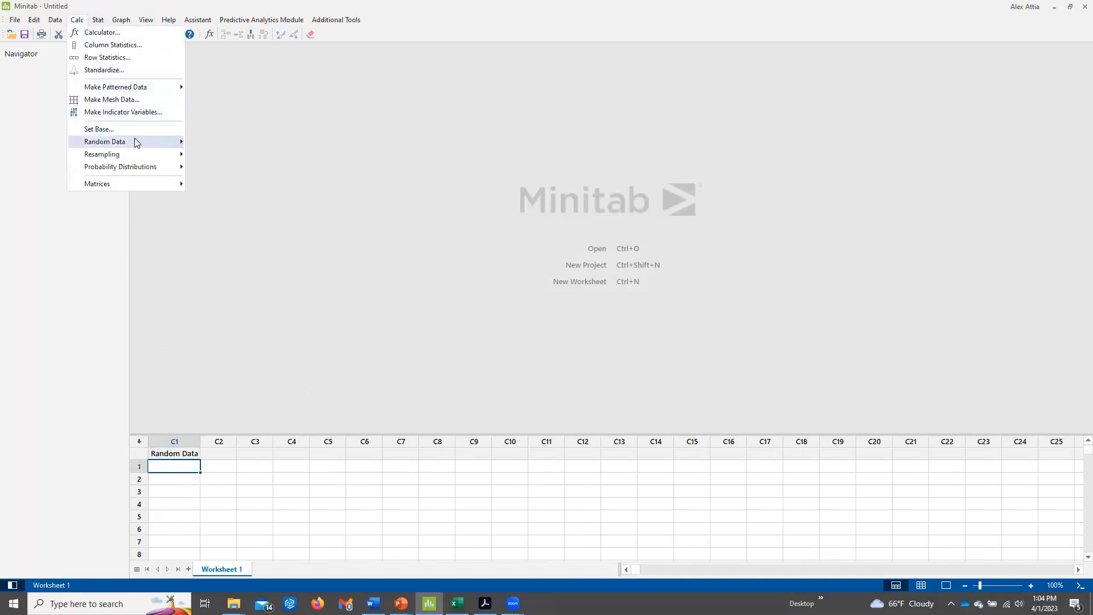
mouse_move(137, 142)
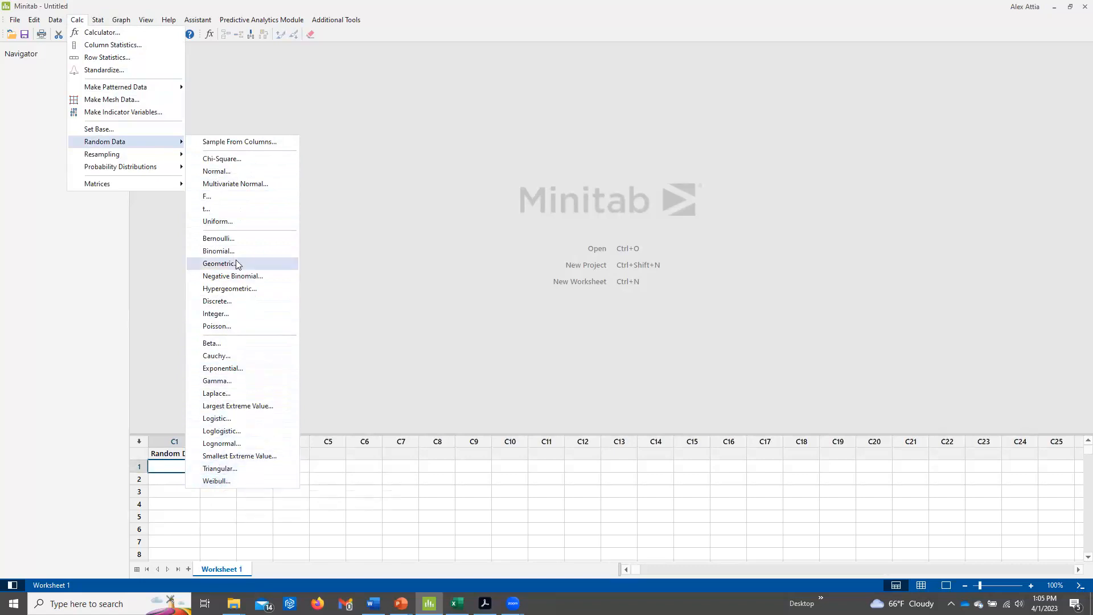
click(239, 171)
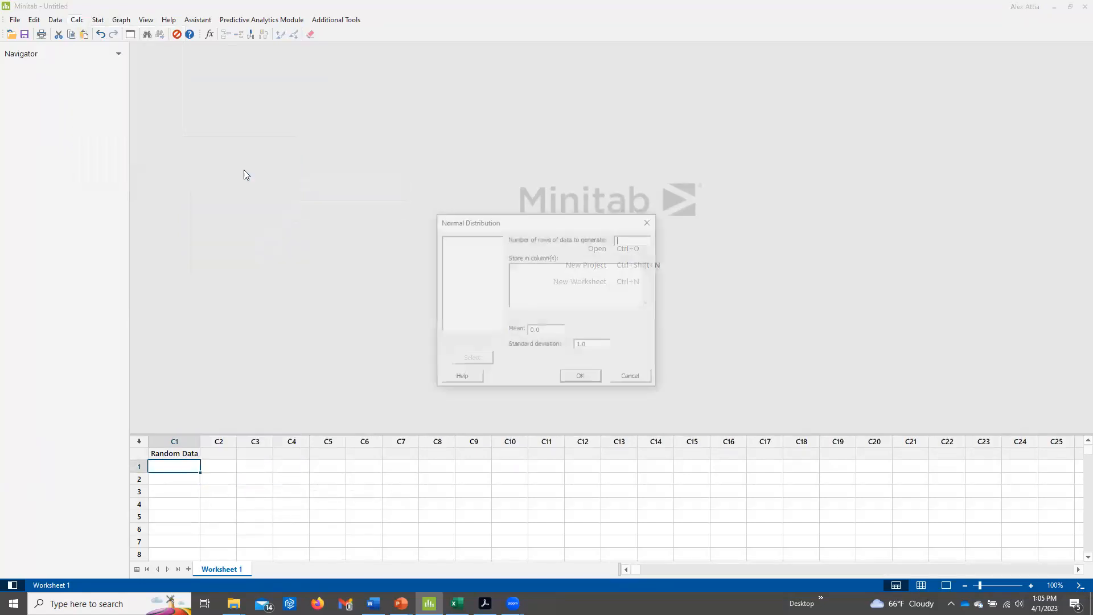
drag(602, 223, 536, 194)
text(1)
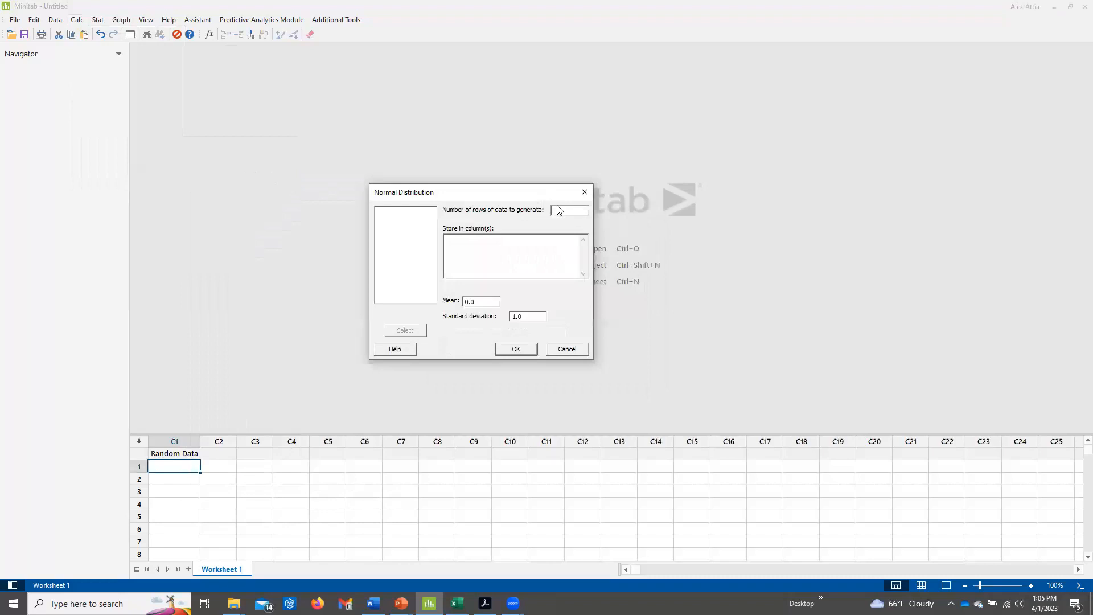
text(000)
Set the mean to 5 and standard deviation to 2, and generate the normal data into the Random Data column.
double_click(475, 302)
text(5)
double_click(521, 316)
text(2)
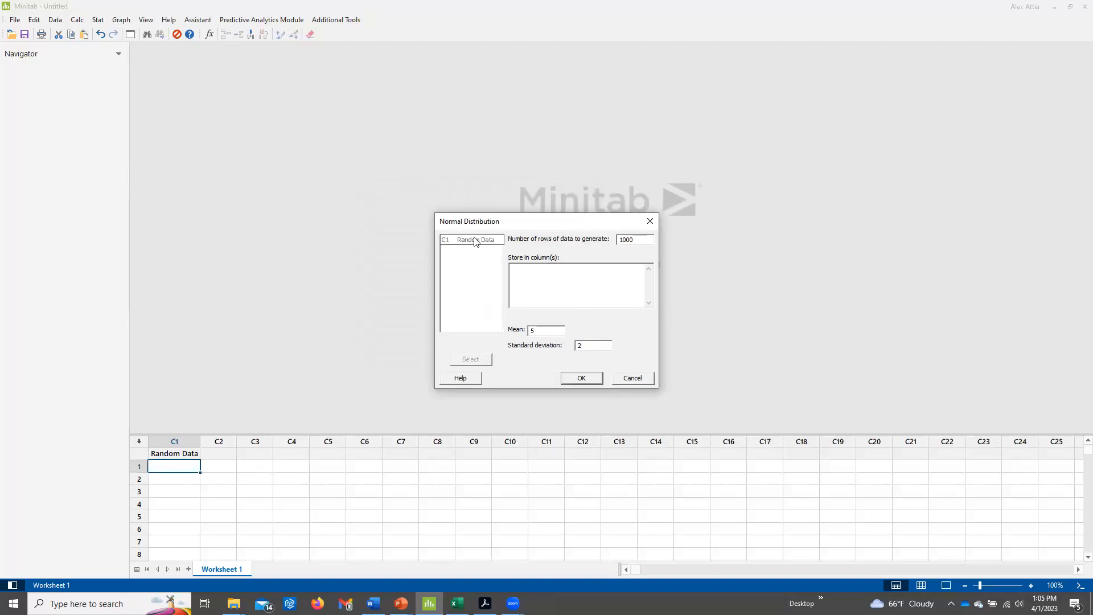
click(541, 272)
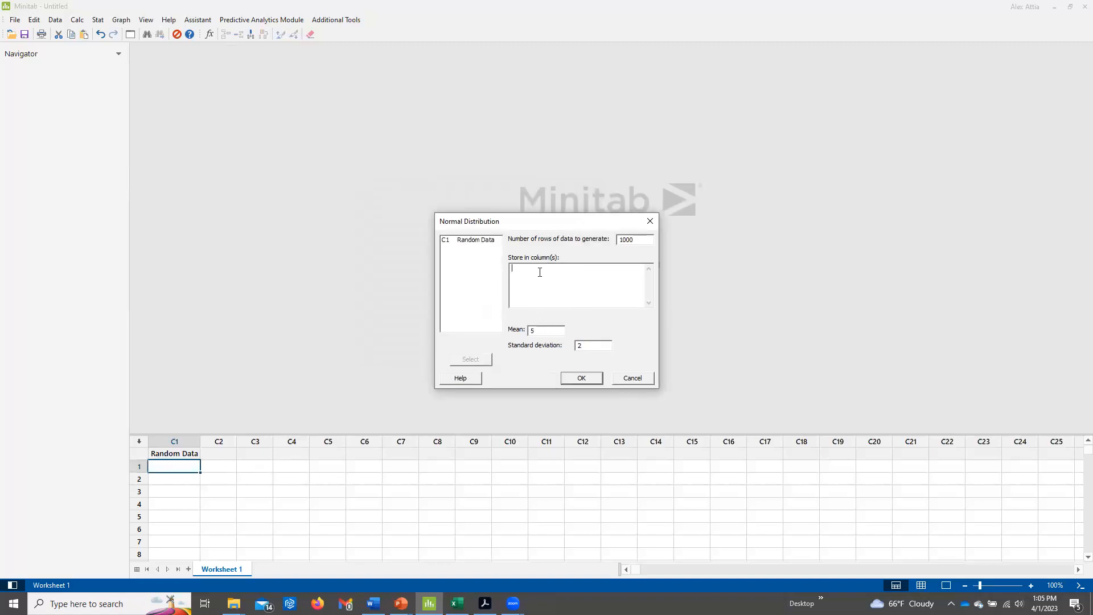
double_click(483, 242)
click(584, 377)
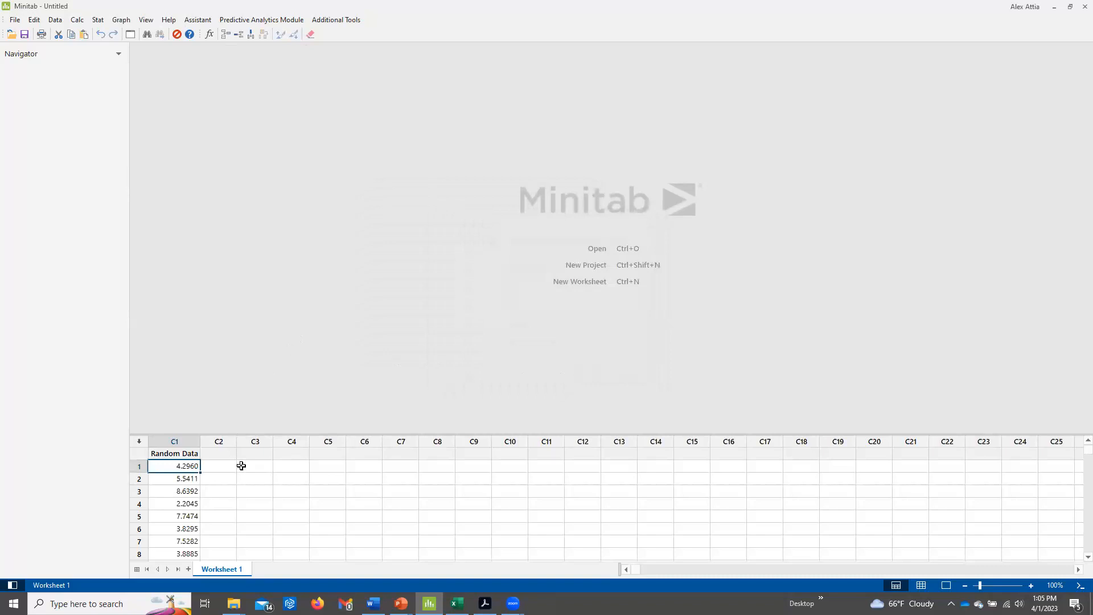
Enlarge the worksheet area to show more rows of the Random Data column.
scroll(188, 474, down, 1)
drag(190, 436, 196, 212)
scroll(197, 292, down, 9)
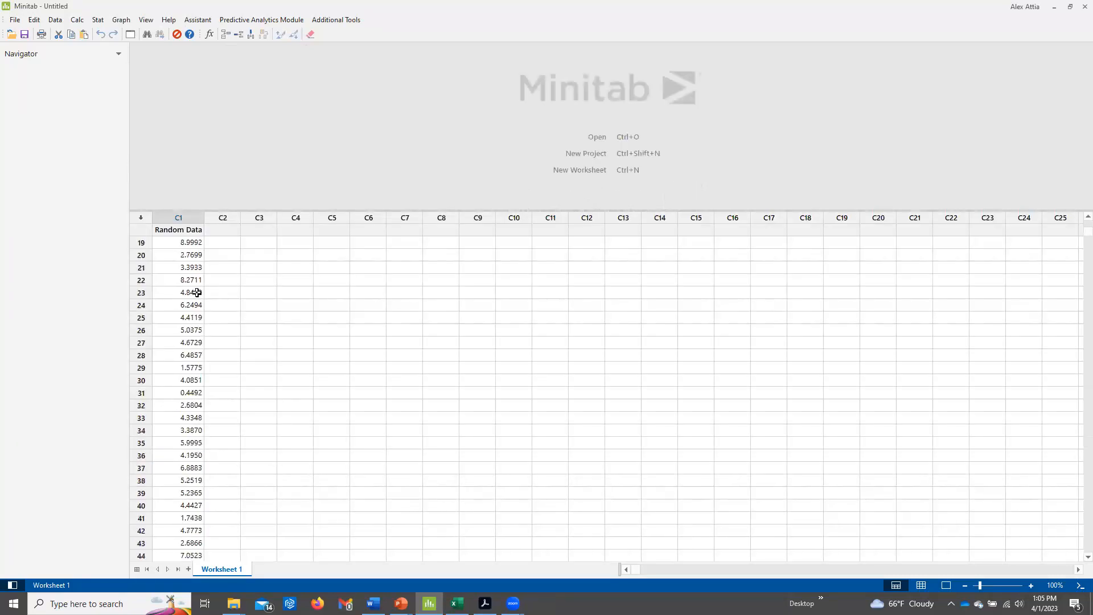
Examine the generated values down the Random Data column to beyond row 200.
scroll(201, 257, up, 10)
scroll(203, 256, down, 9)
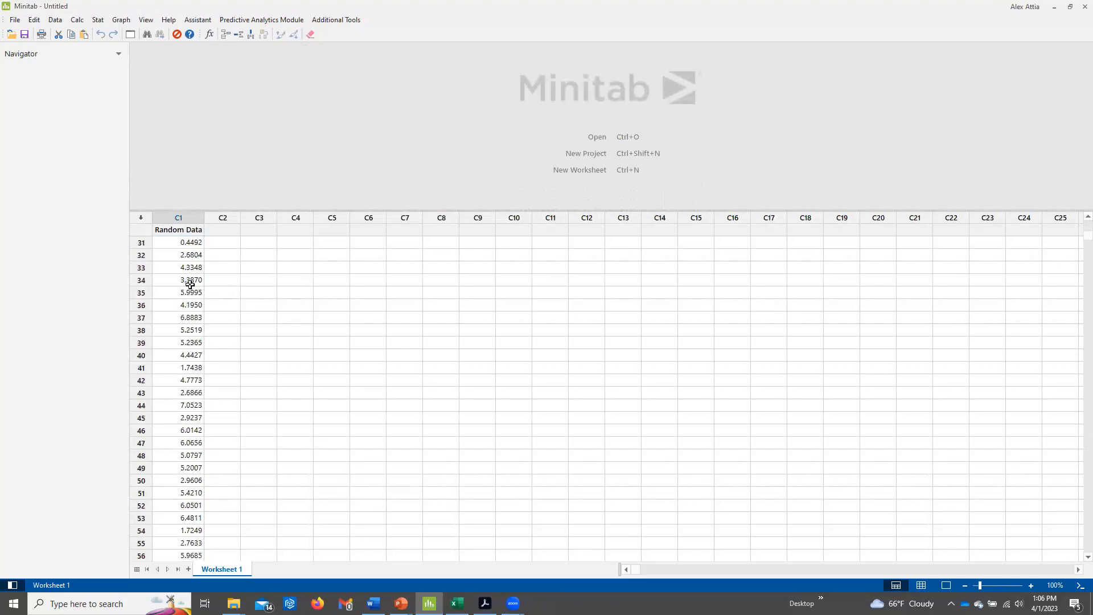
click(190, 331)
click(191, 354)
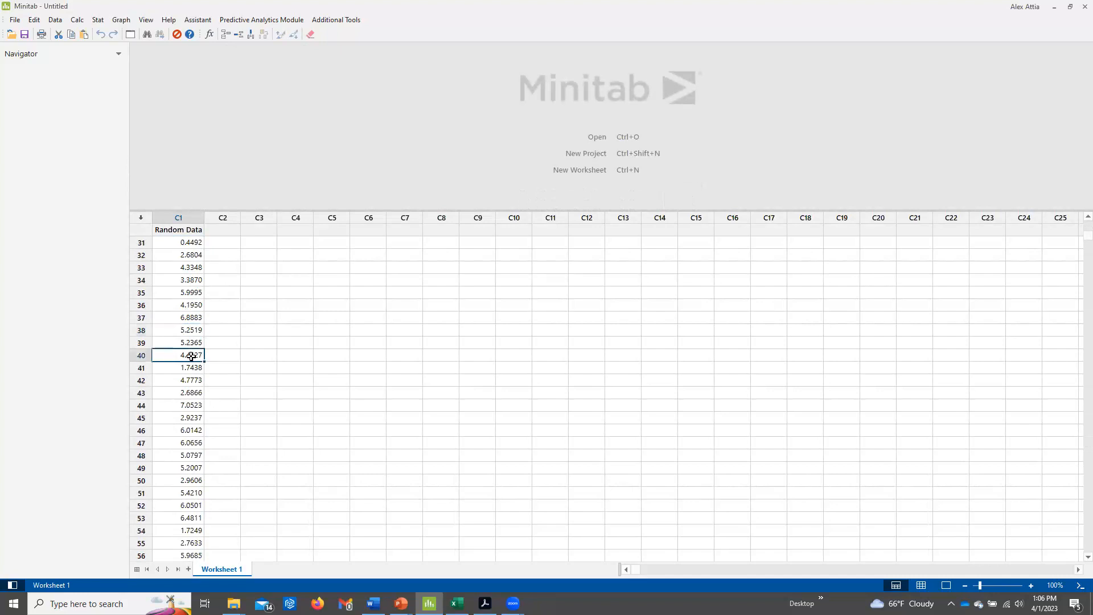
click(184, 442)
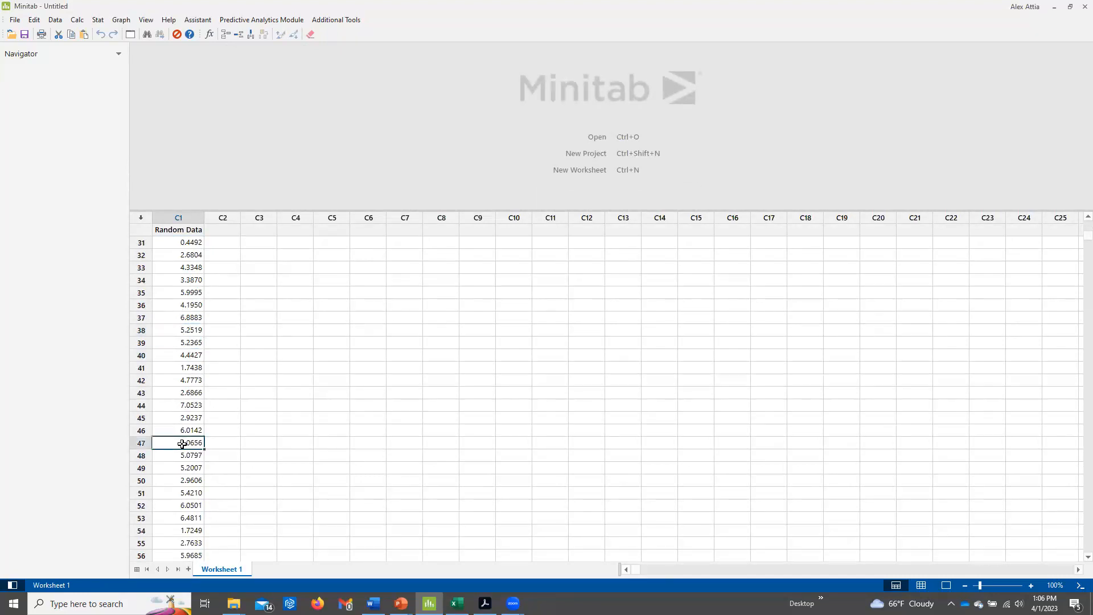
scroll(184, 442, down, 6)
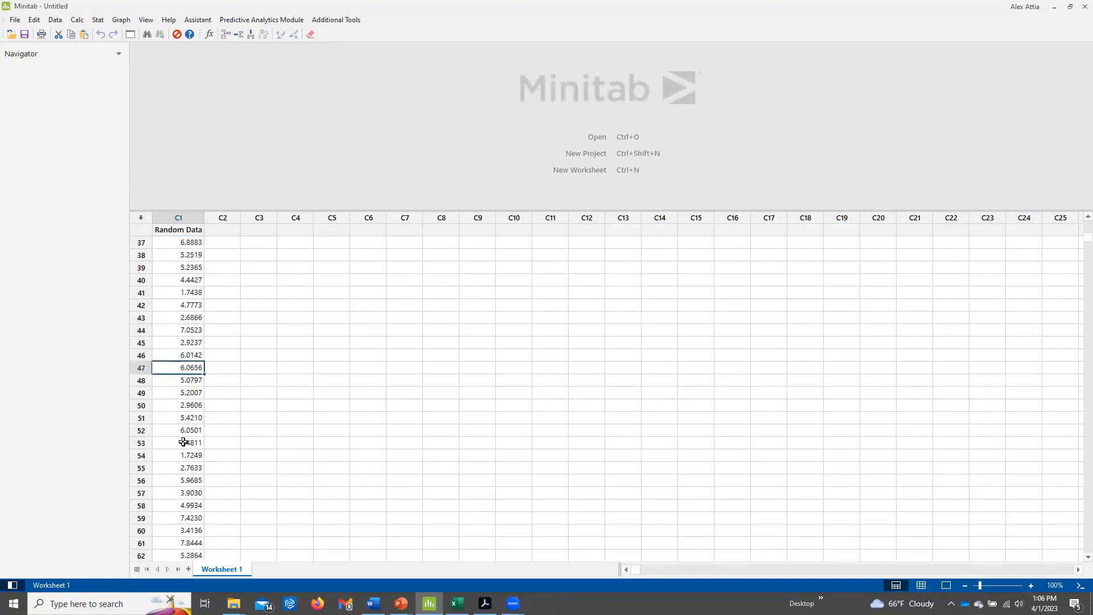
scroll(182, 443, down, 2)
scroll(182, 443, down, 11)
scroll(182, 443, down, 15)
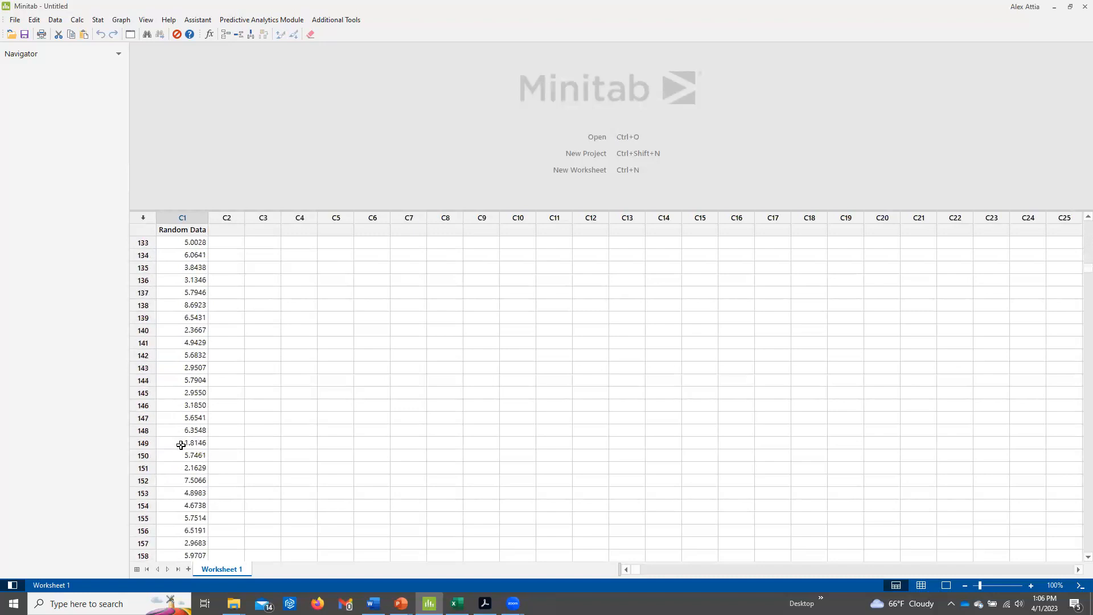
scroll(181, 445, down, 13)
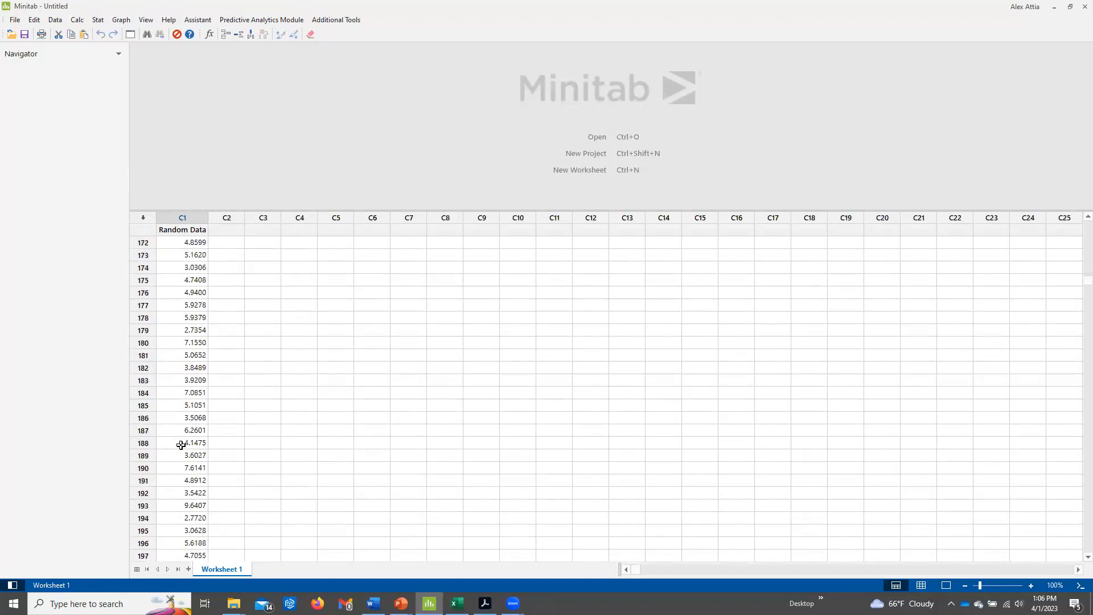
click(180, 408)
click(190, 356)
click(195, 292)
click(193, 305)
click(195, 281)
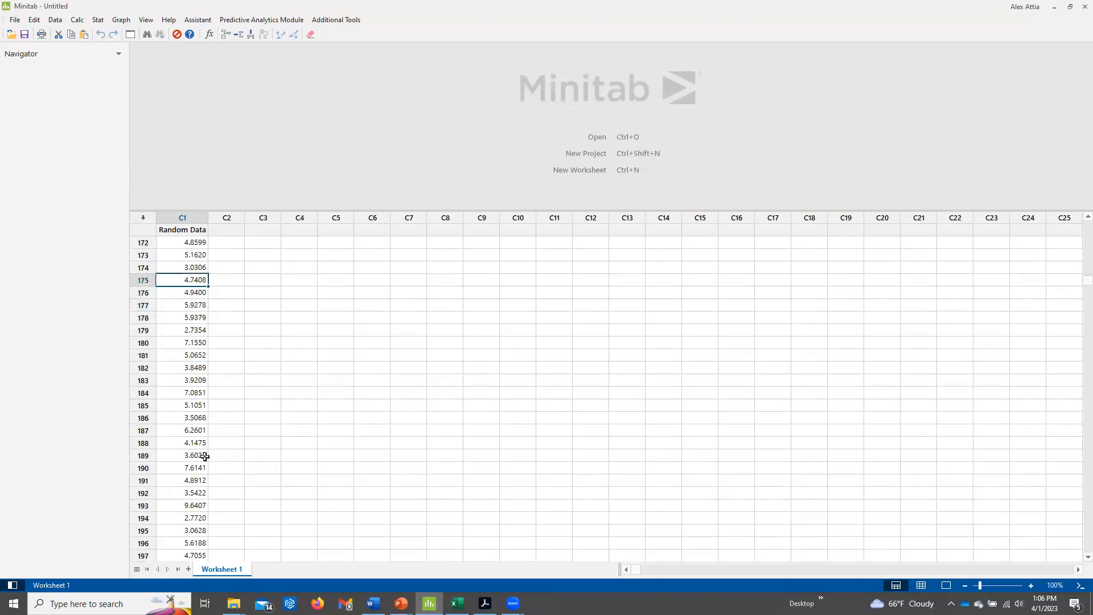
click(194, 431)
scroll(193, 434, down, 3)
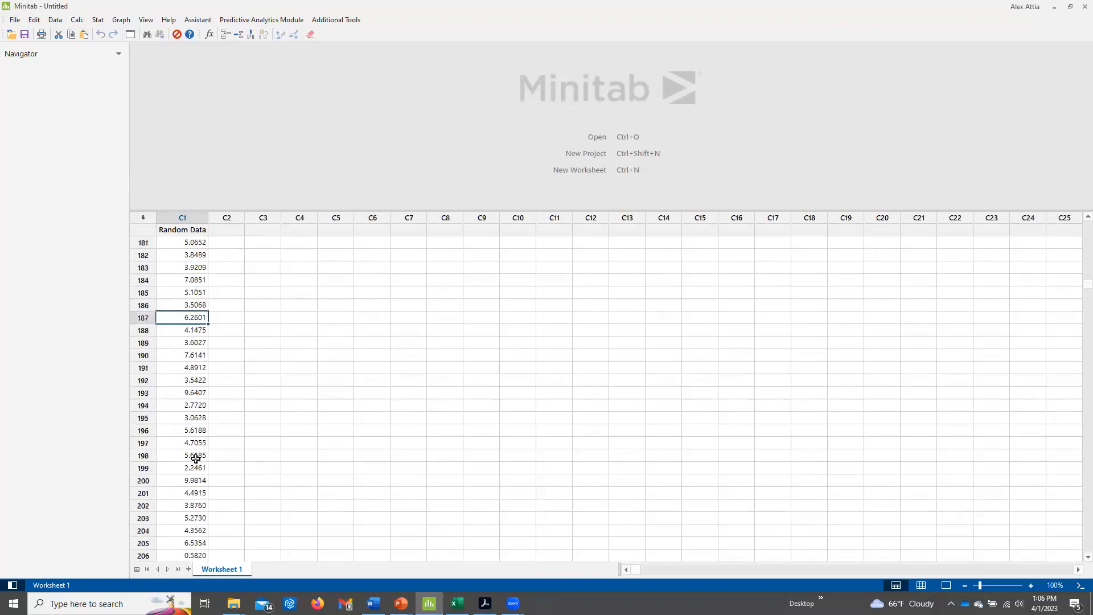
click(187, 544)
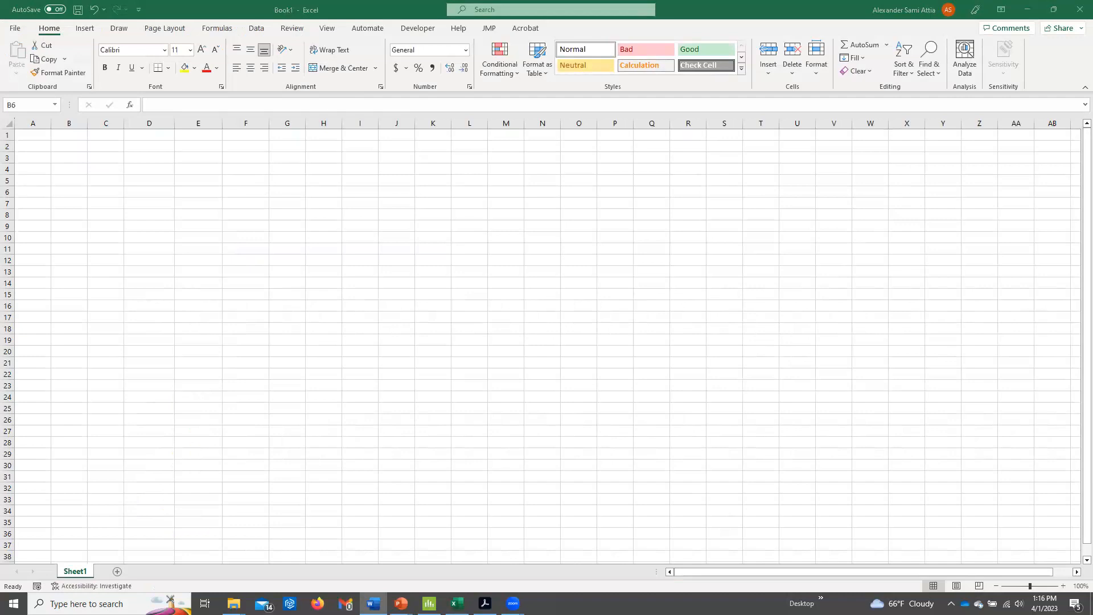
In the blank Excel workbook, enter the formula =RAND() in cell D4.
click(165, 172)
text(=Ra)
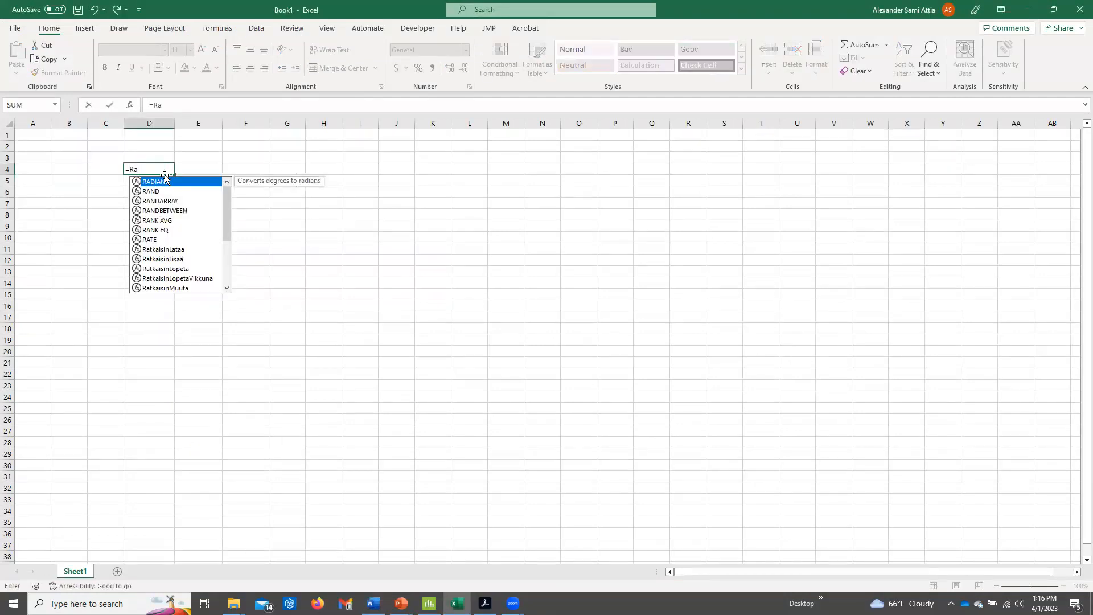
text(nd())
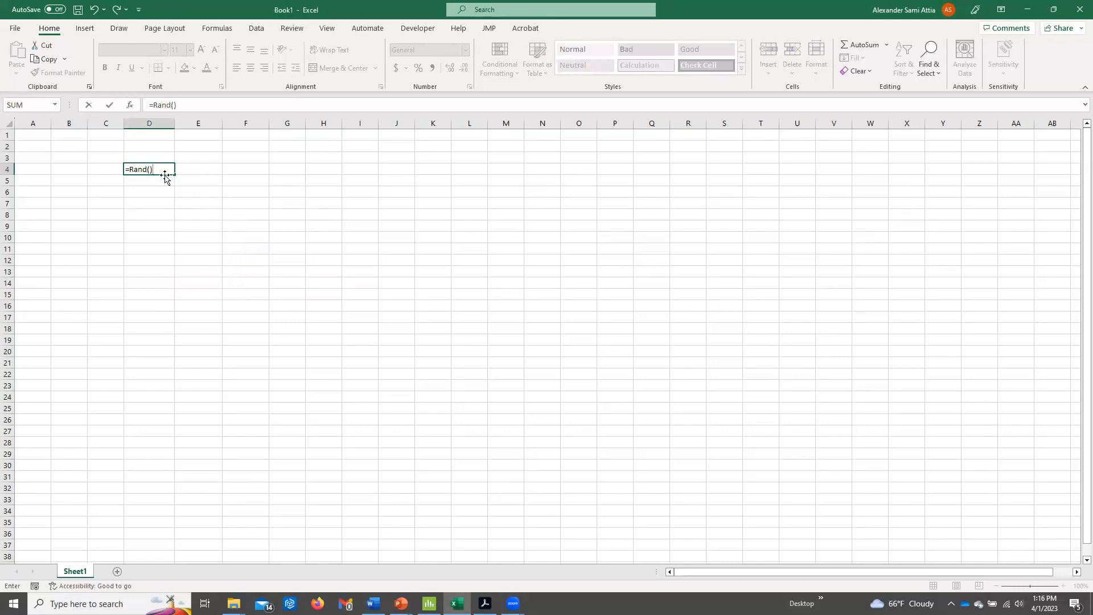
key(Return)
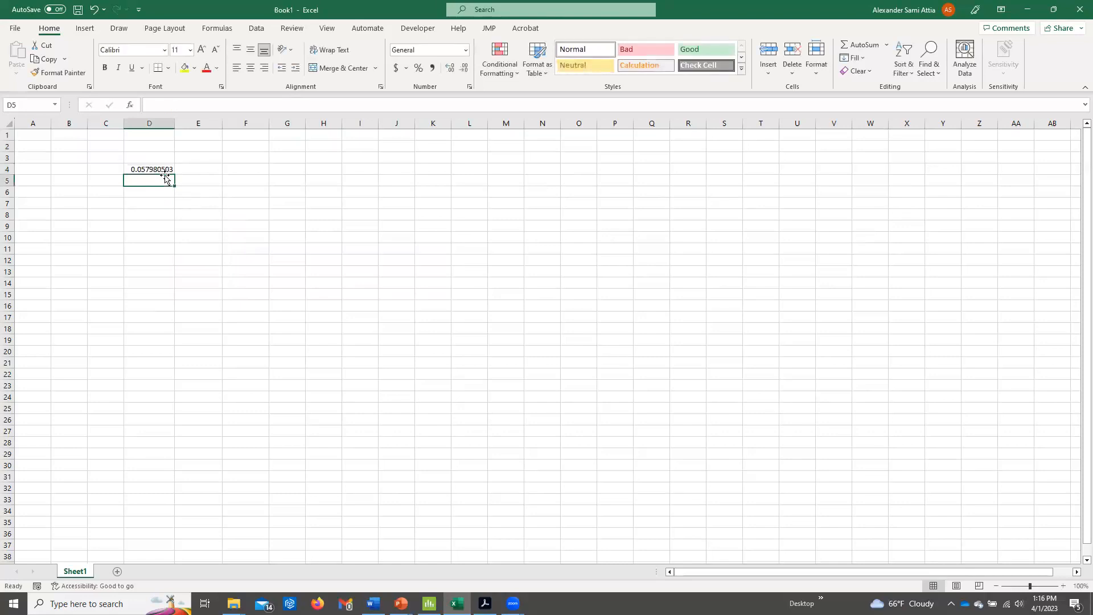
Fill the RAND formula from D4 down to D29, and clear cell D29.
click(164, 170)
drag(174, 174, 137, 459)
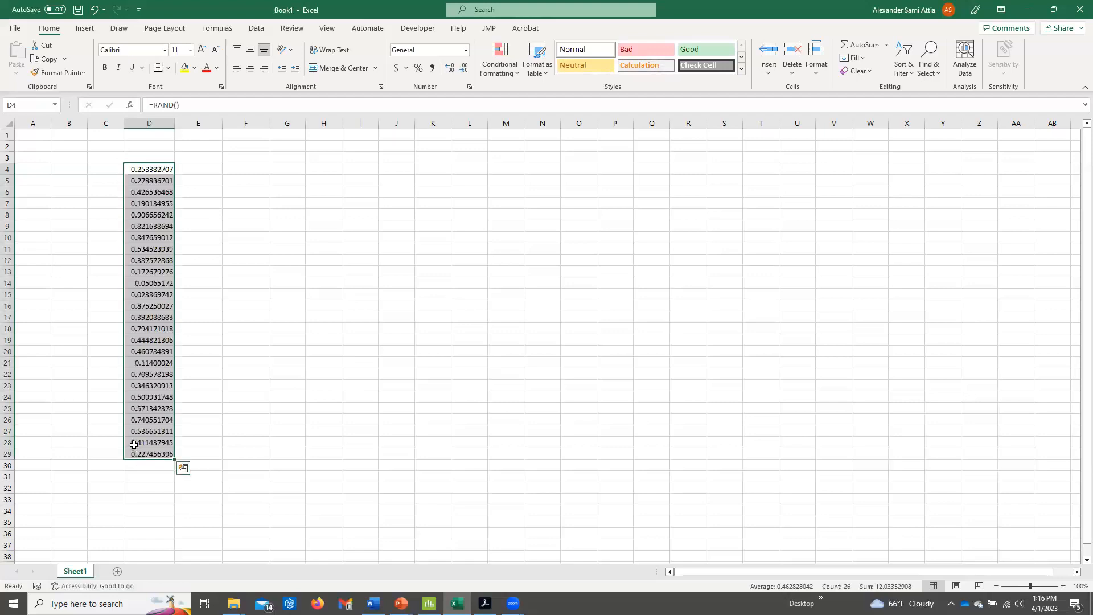
click(133, 454)
key(Delete)
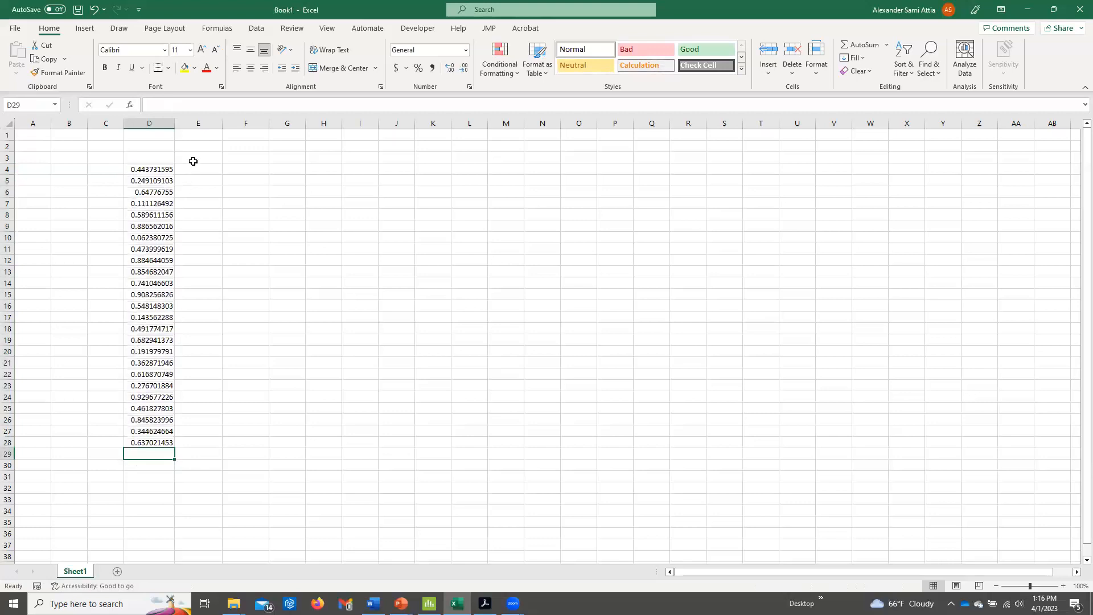
Force the random numbers to recalculate repeatedly by clearing the empty cells F4, H4 and G4, and check the formula in D4.
click(240, 169)
key(Delete)
click(316, 169)
key(Delete)
key(Delete)
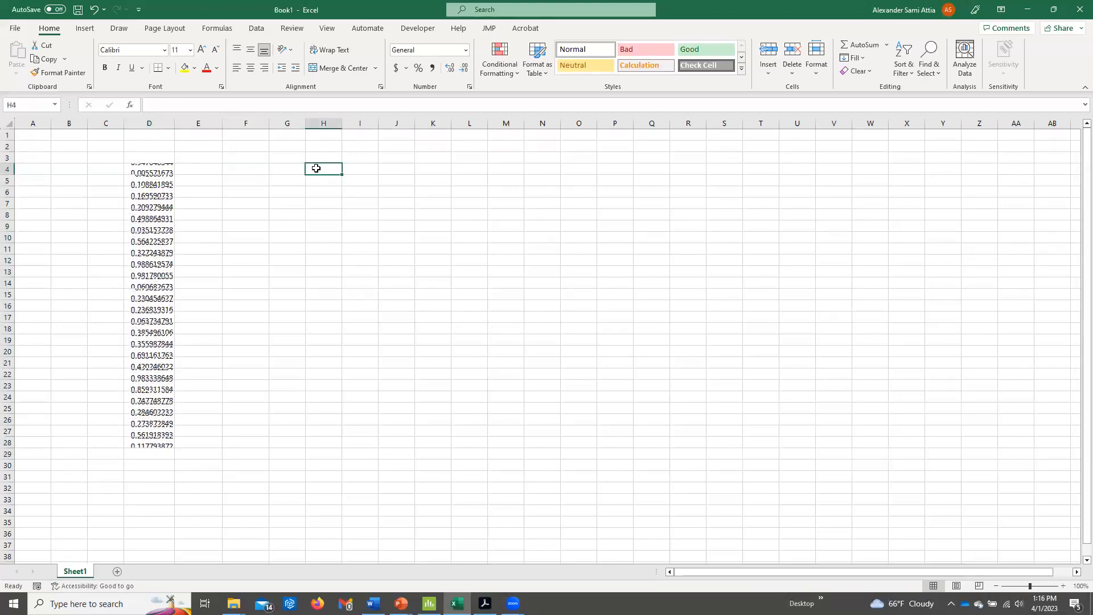
click(280, 168)
key(Delete)
key(Delete)
key(Delete)
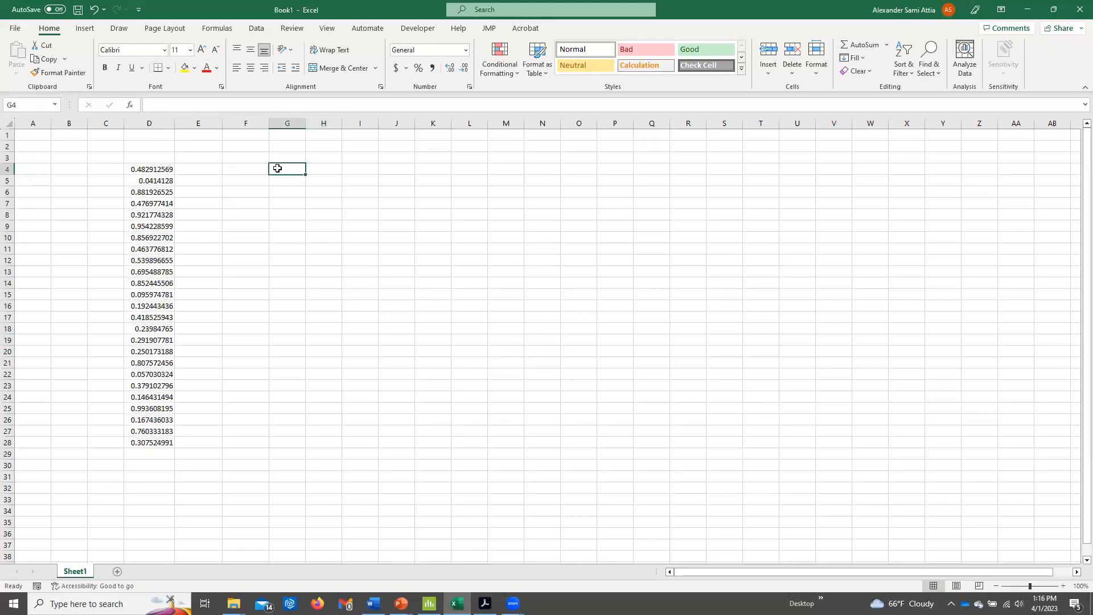
click(149, 174)
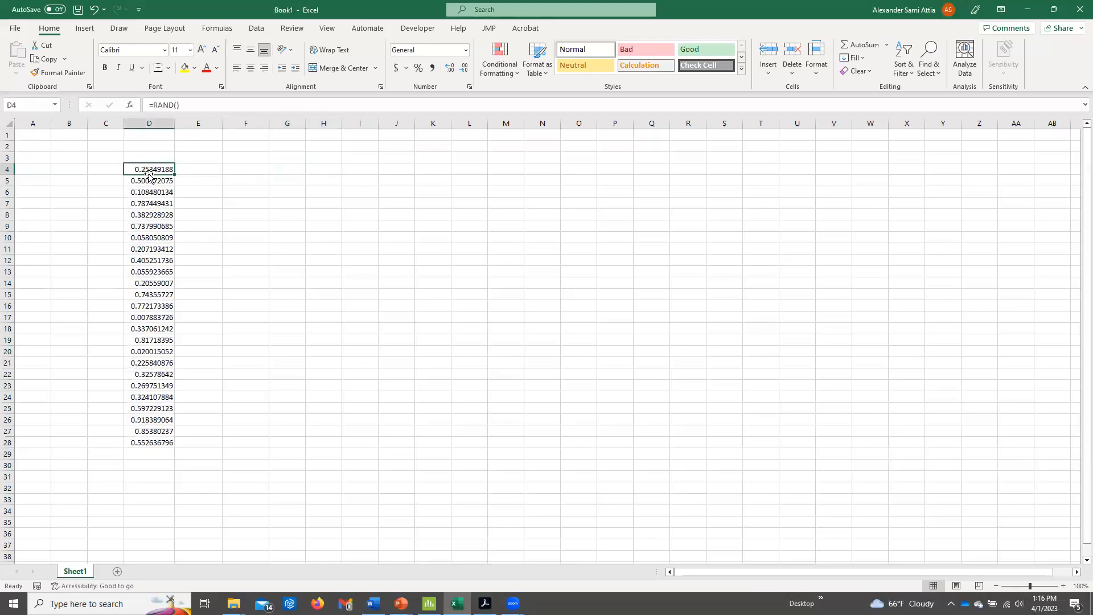
Set the workbook's calculation option to Manual.
click(235, 168)
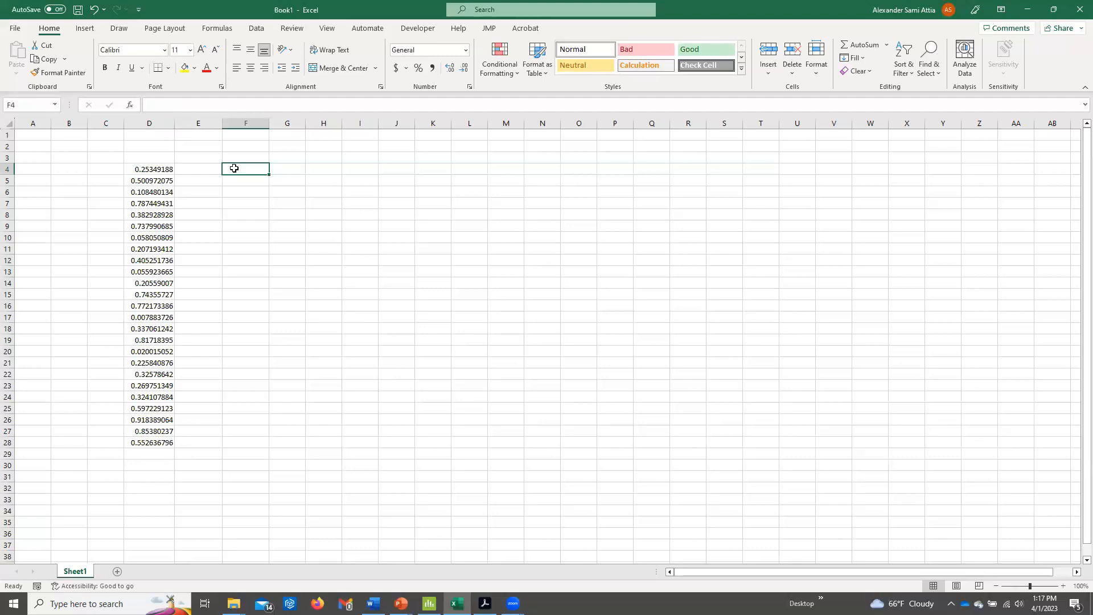
click(217, 28)
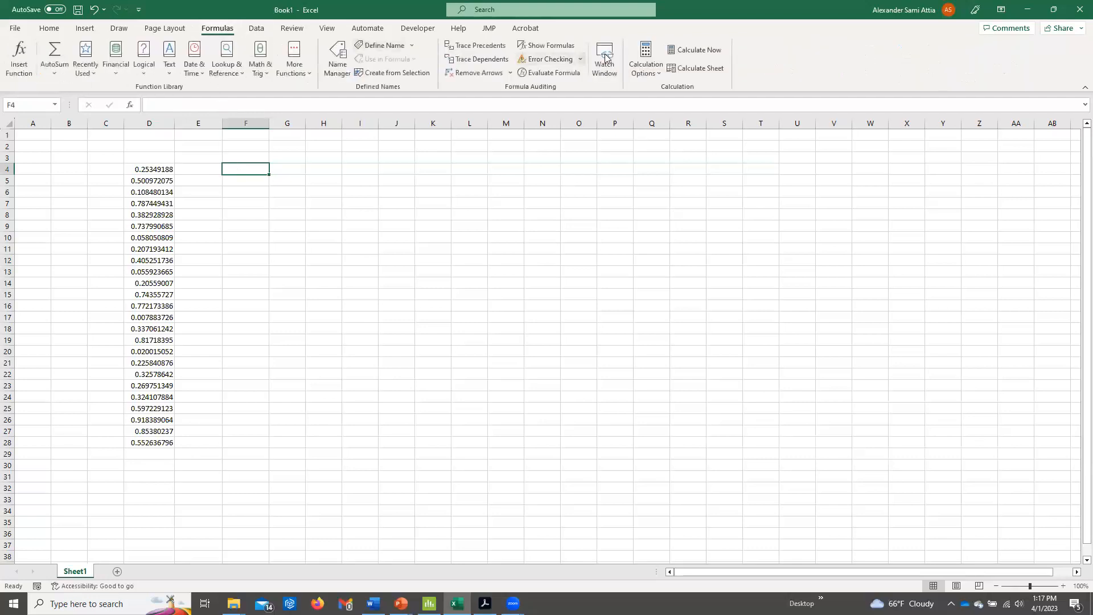
click(660, 75)
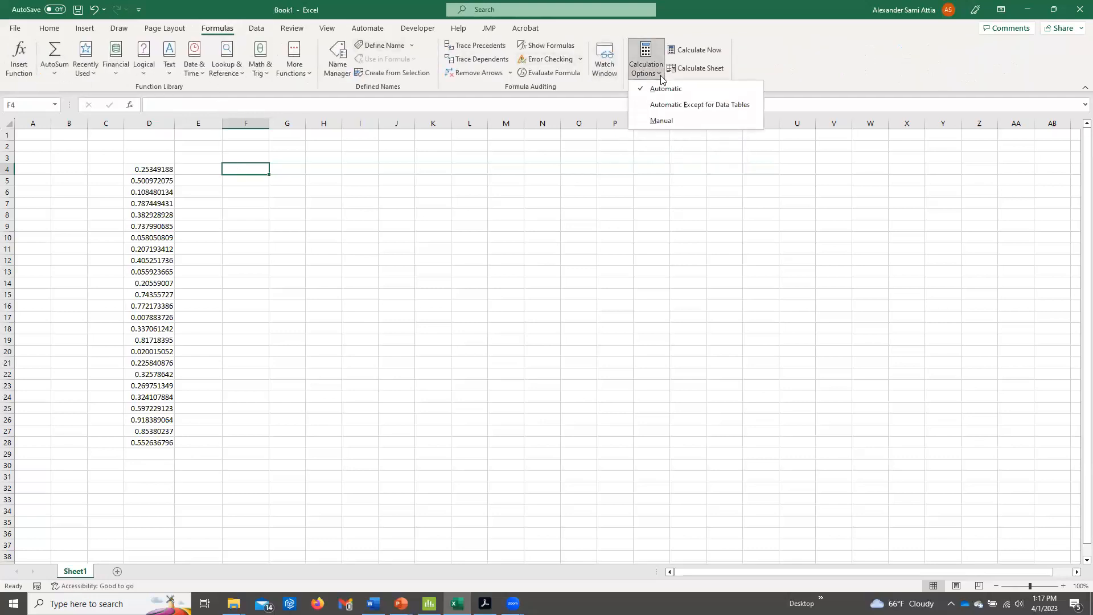
click(661, 121)
Enter 5 in cell G6 to test whether the random numbers recalculate.
click(305, 192)
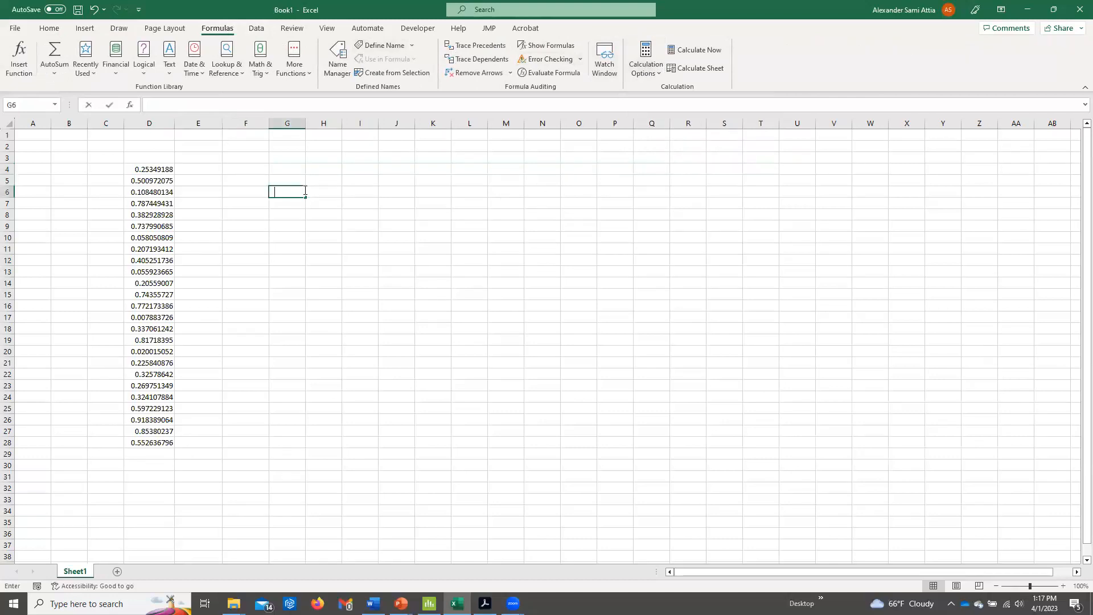
text(5)
key(Return)
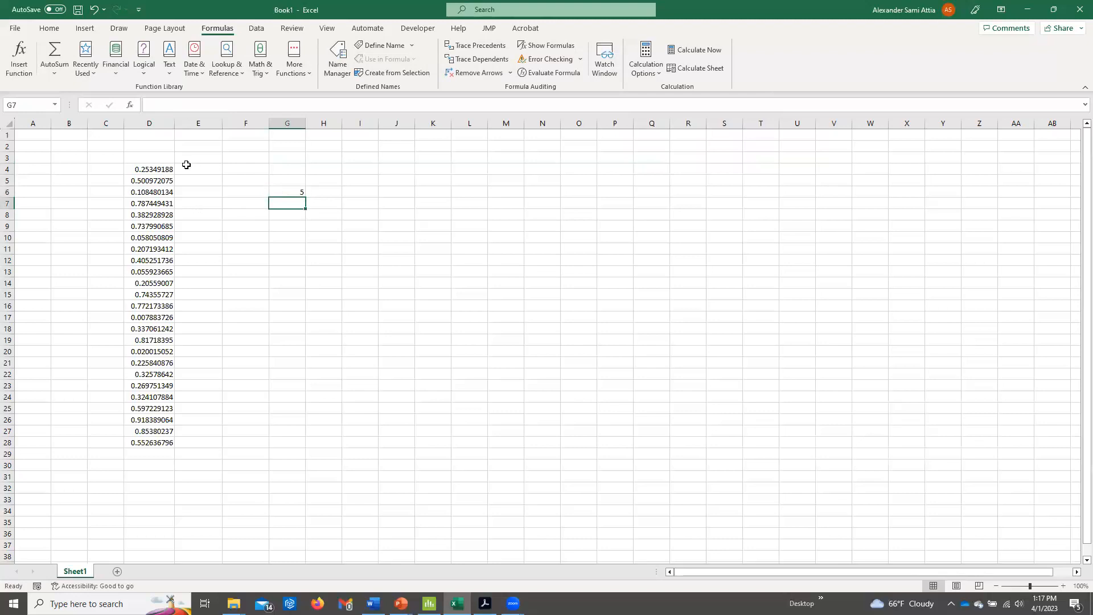
Manually recalculate the workbook several times to generate new random numbers in column D.
key(F9)
key(F9)
key(F9)
key(F9)
Clear cell G6 and set the calculation option back to Automatic.
click(283, 188)
key(Delete)
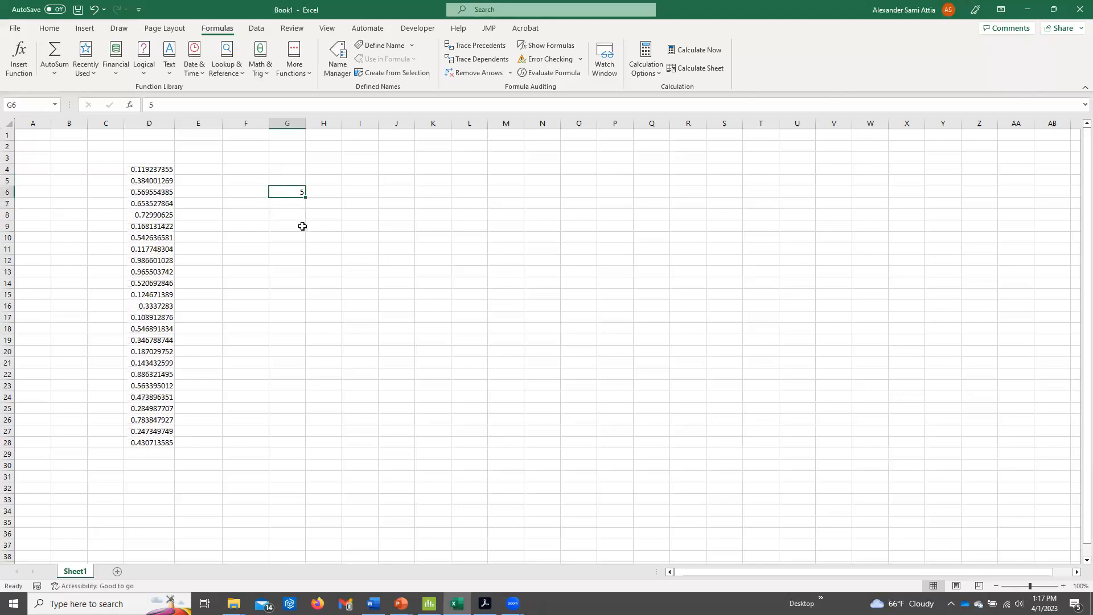
click(646, 62)
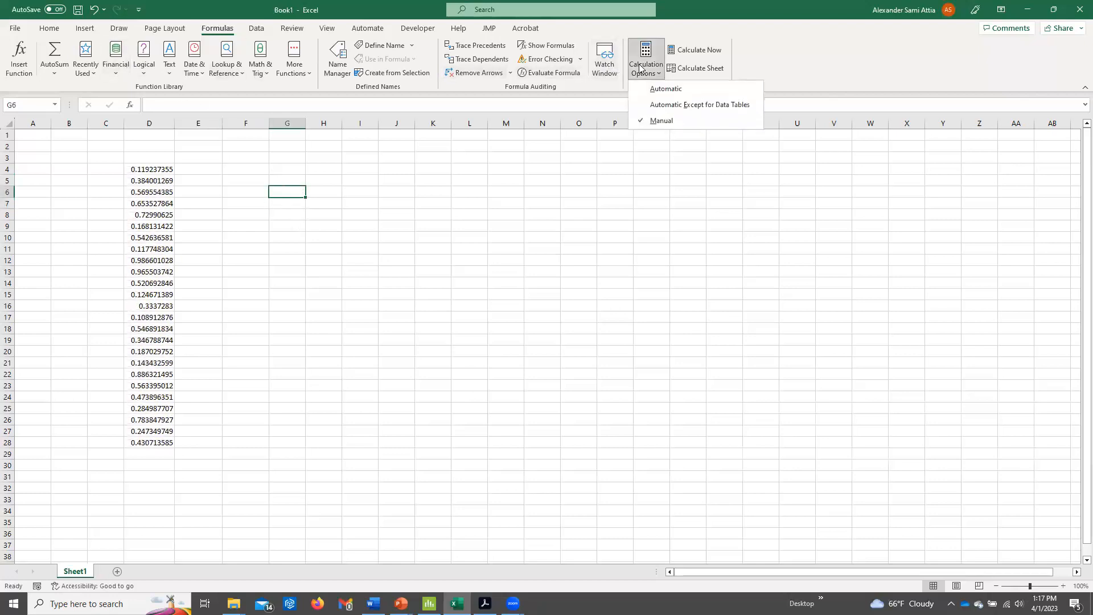
click(662, 91)
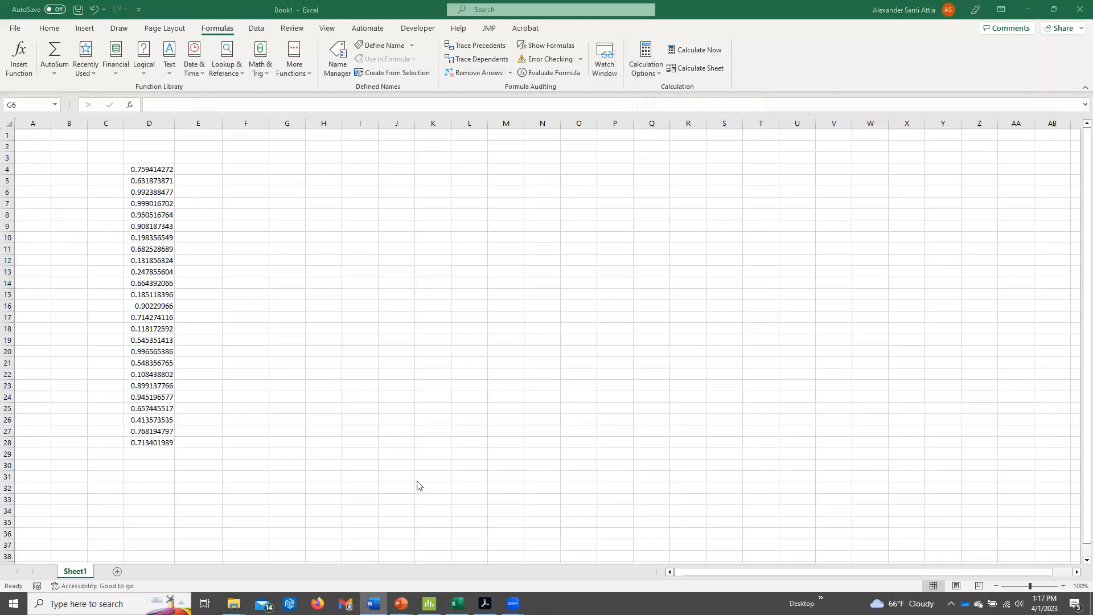
Switch to the PowerPoint slide show and display the Monte Carlo slide on sampling from a Weibull distribution.
mouse_move(401, 603)
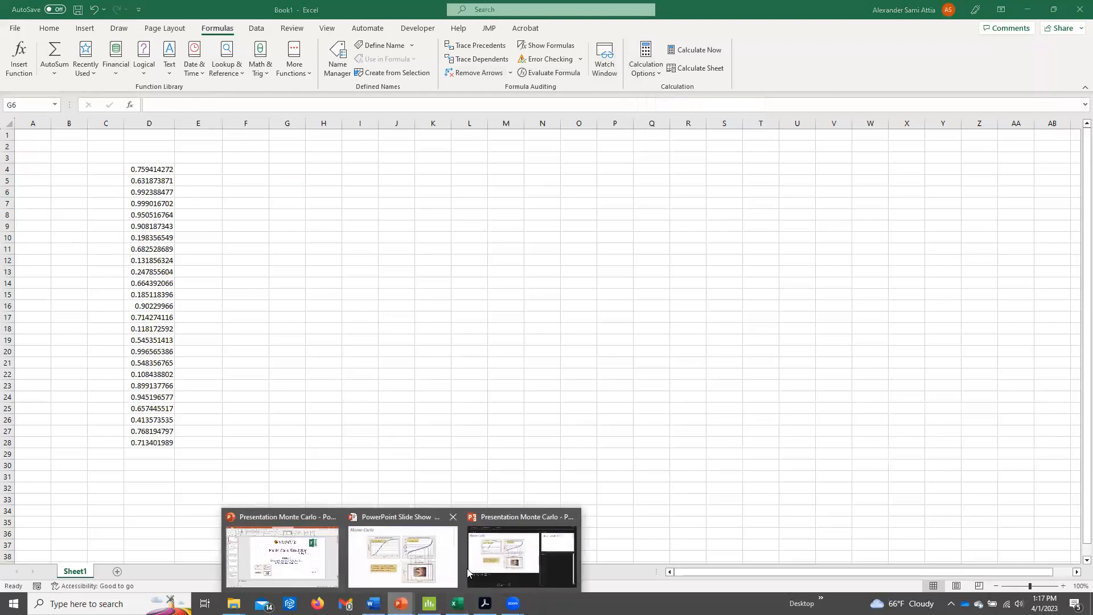
click(400, 555)
key(Print)
drag(178, 91, 849, 576)
click(889, 457)
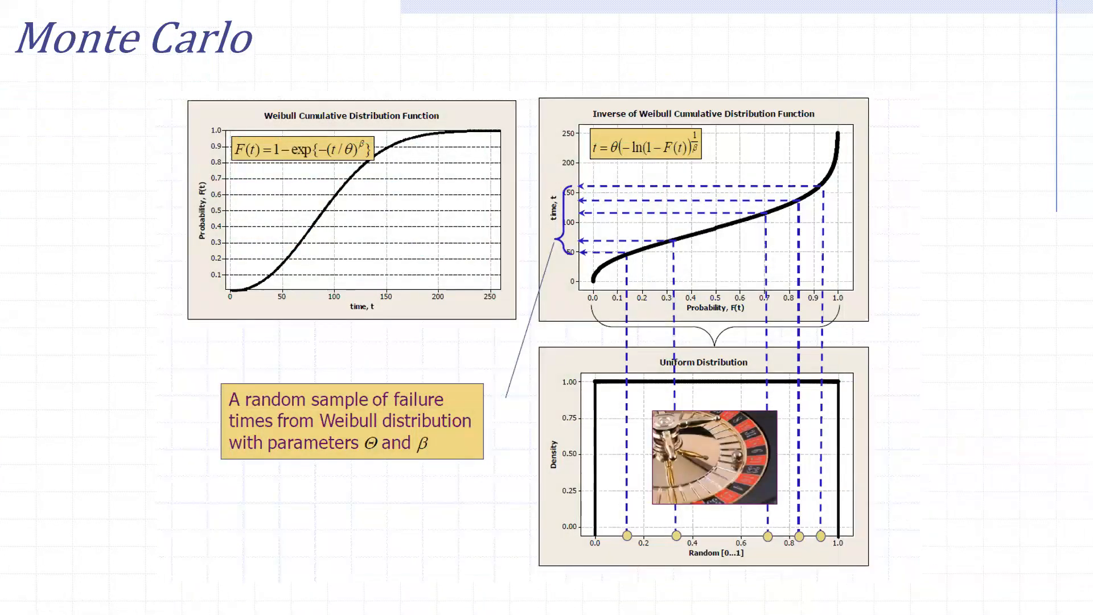
Switch to Excel and clear the random numbers in D4:D29.
key(alt+Tab)
drag(146, 168, 146, 450)
key(Delete)
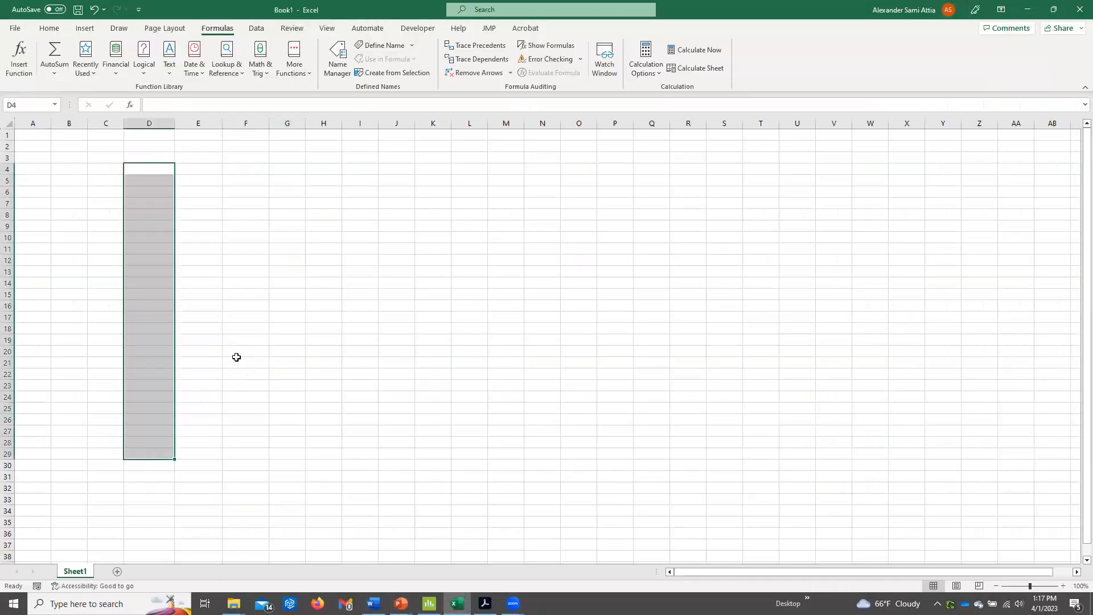
Paste the Monte Carlo slide picture into the sheet, then shrink and move it to columns S to AB, rows 2 to 23.
click(447, 238)
key(ctrl+v)
drag(545, 255, 687, 156)
drag(551, 133, 760, 303)
drag(788, 334, 756, 210)
drag(765, 321, 765, 318)
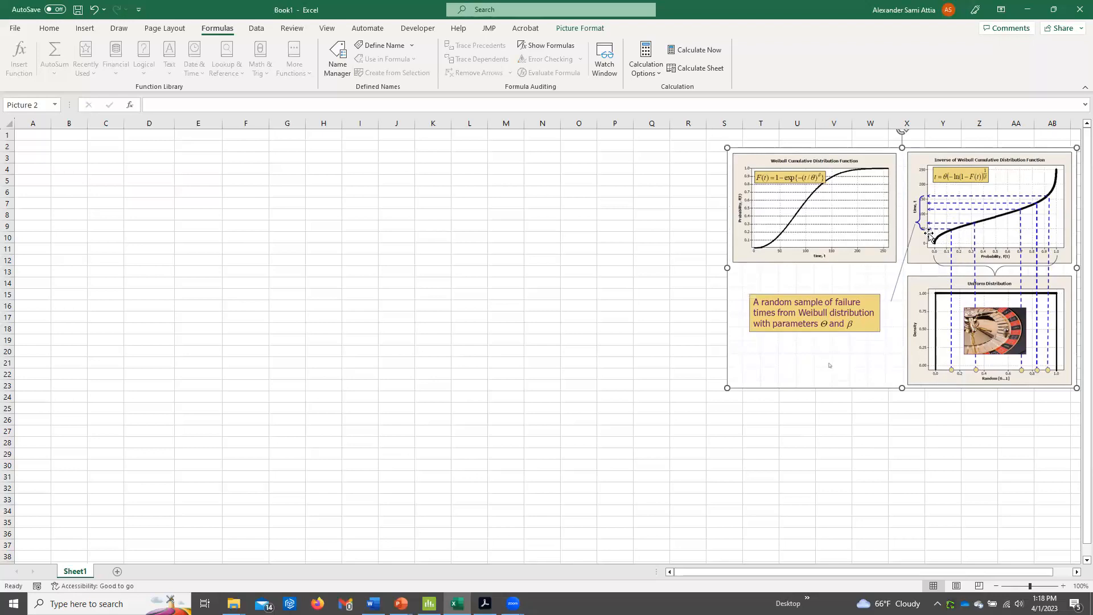
key(alt+Tab)
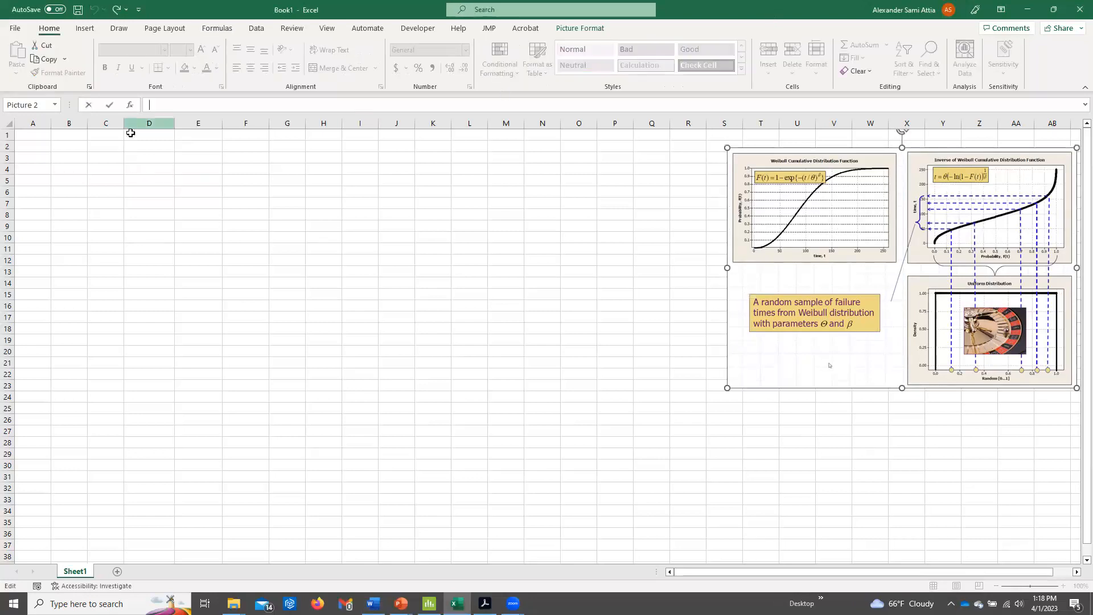
Merge and center cells D1:I2 and enter the title "Normal Distribution".
drag(130, 133, 373, 145)
click(345, 68)
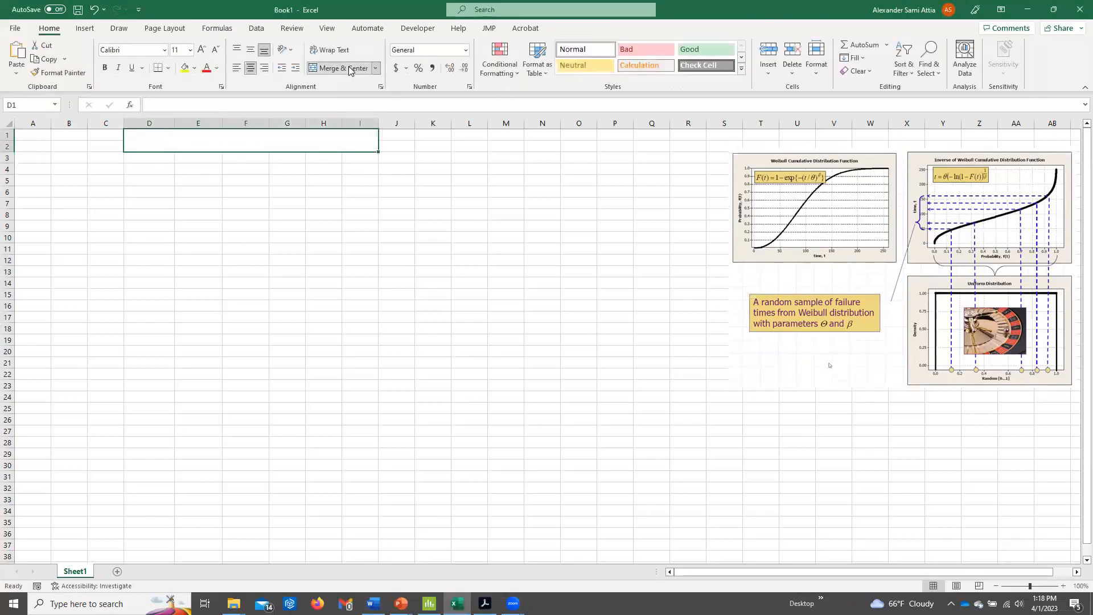
text(Normal Dis)
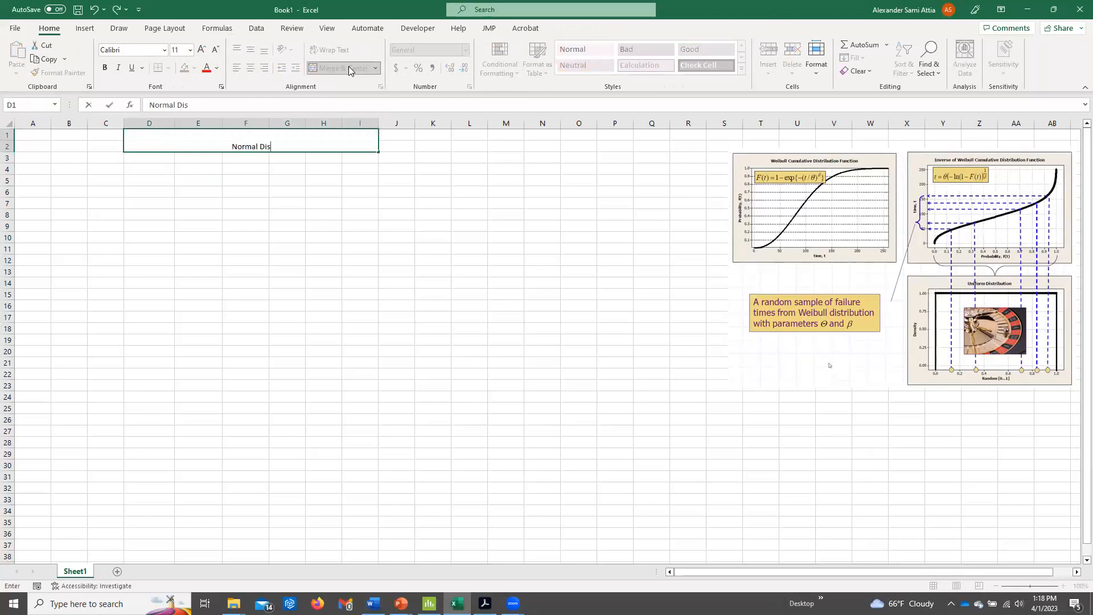
text(tribution)
key(Return)
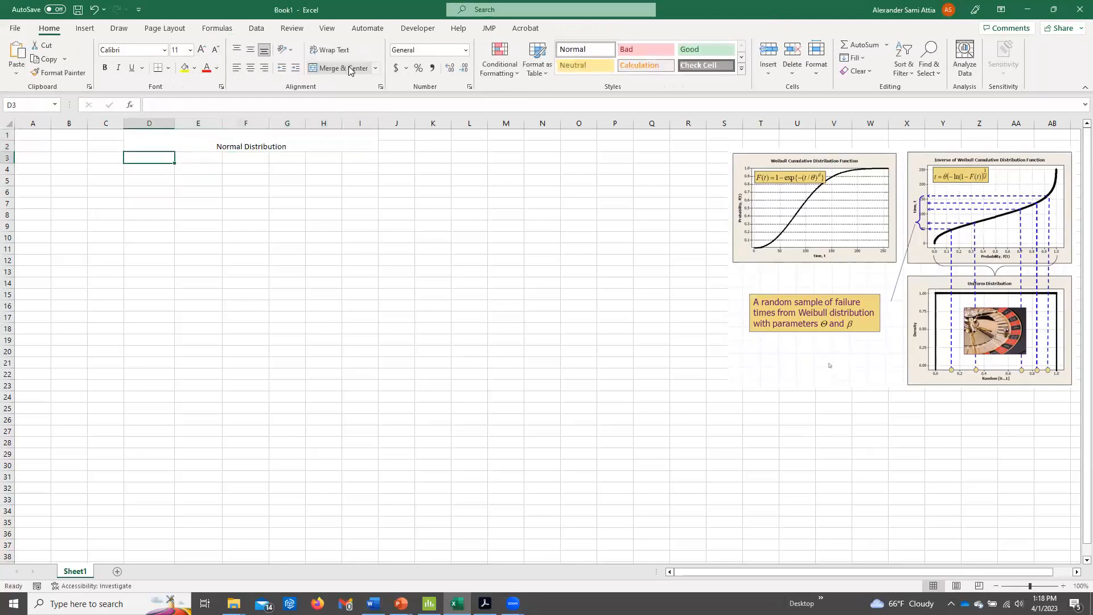
Enter the distribution parameters in D4:E5: Mean 5 and St. dev. 2.
click(164, 167)
text(Mean)
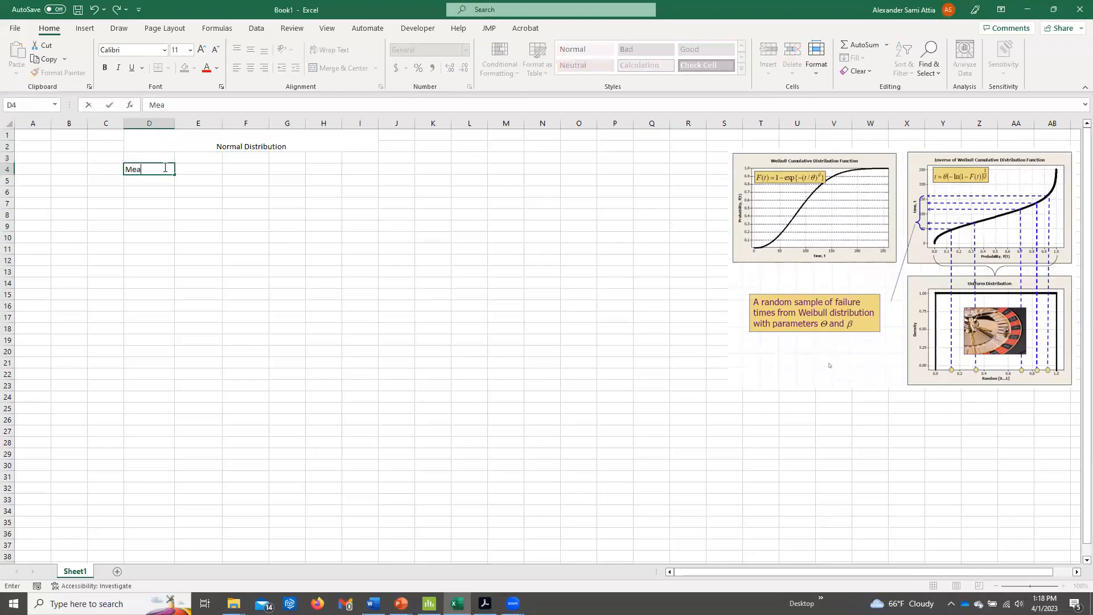
key(Tab)
text(5)
key(Return)
text(S)
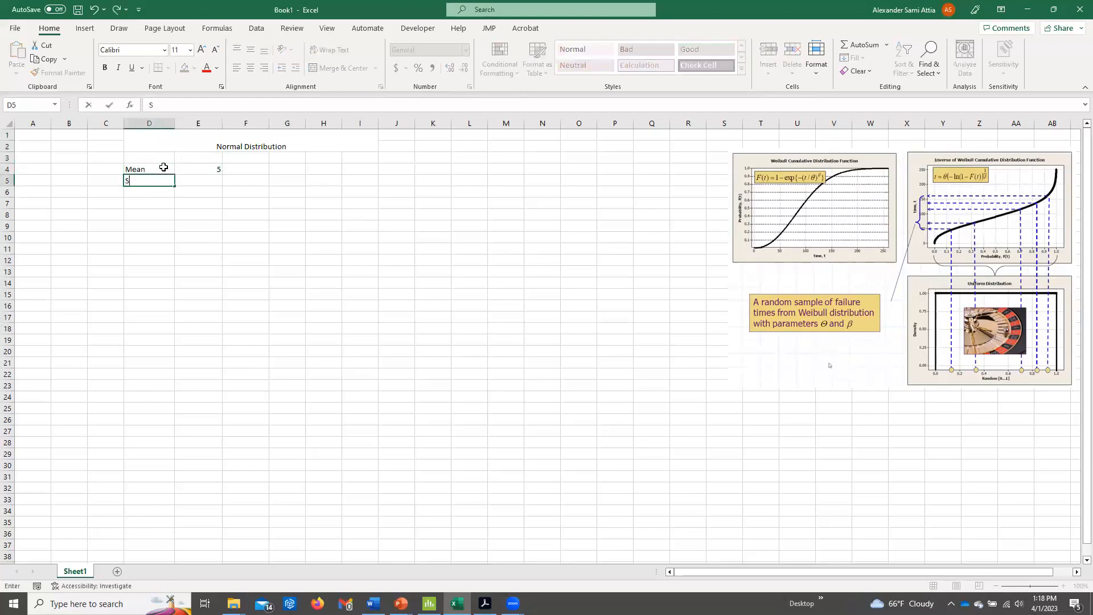
text(t. dev.)
key(Tab)
text(2)
key(Return)
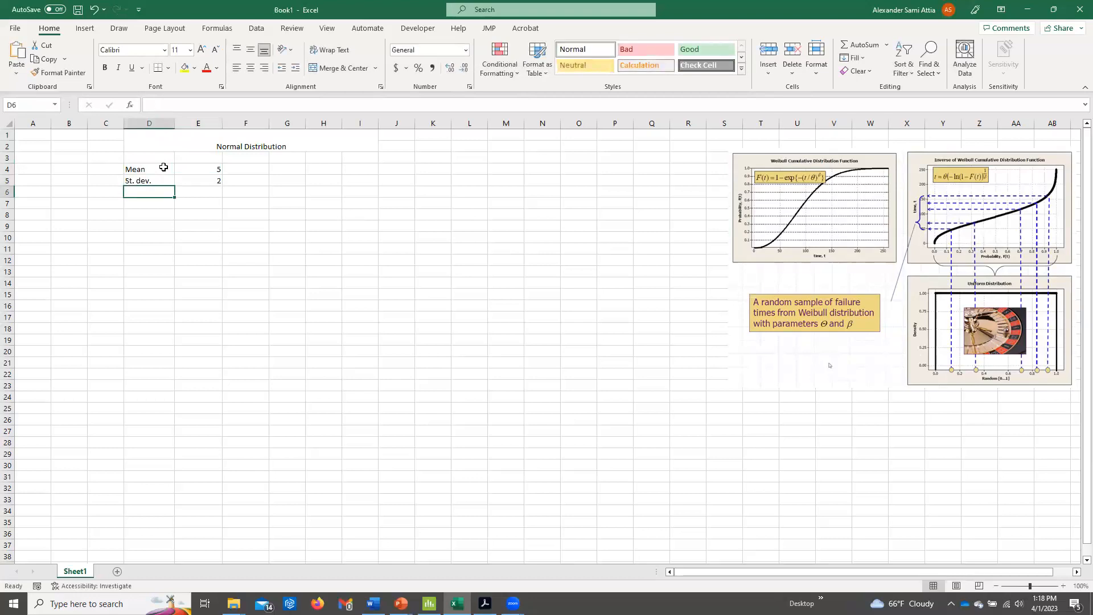
Label cell D8 "Random Data" and fill D9:D33 with the formula =RAND().
click(154, 217)
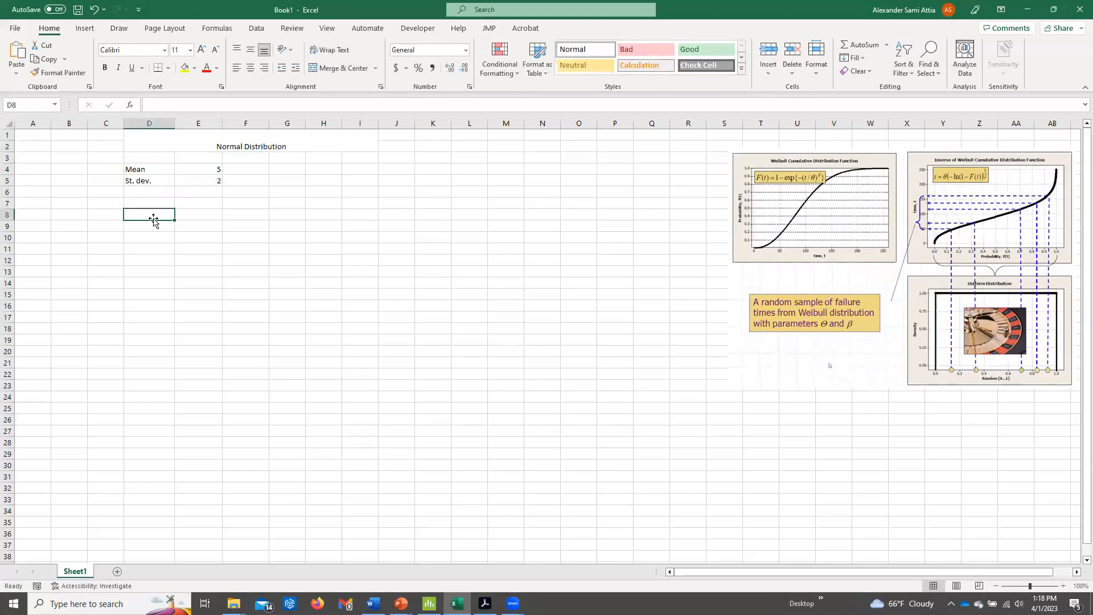
text(Random Data)
key(Return)
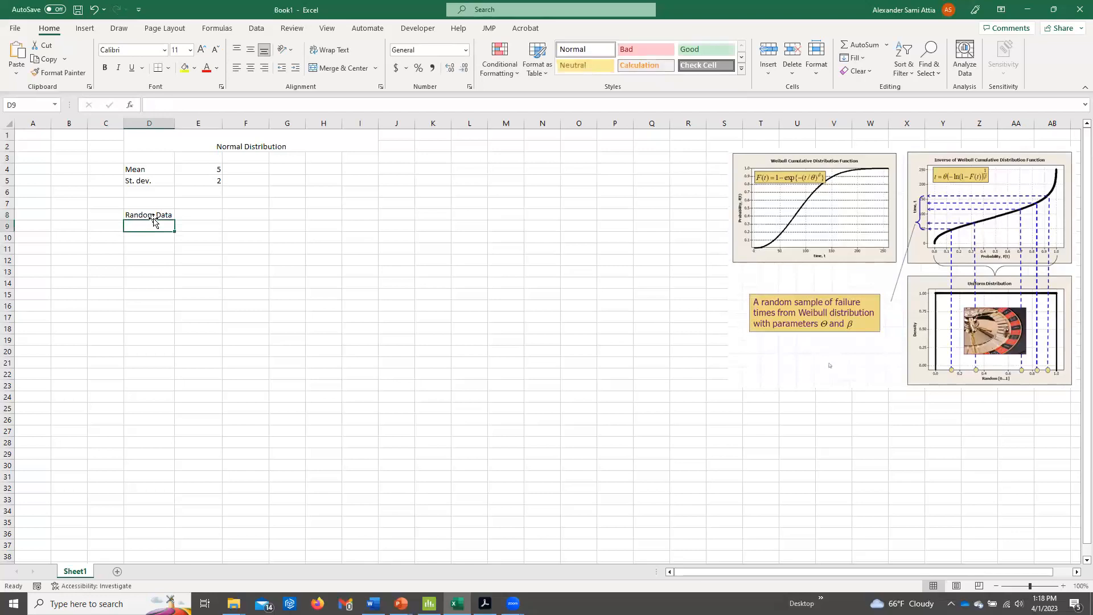
text(=Rand)
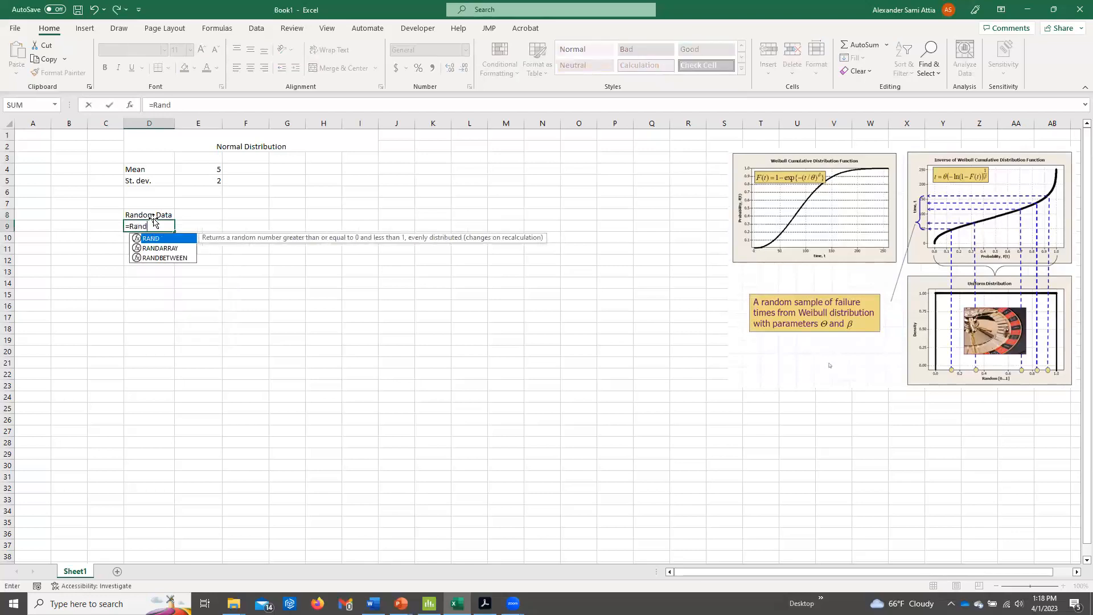
text(())
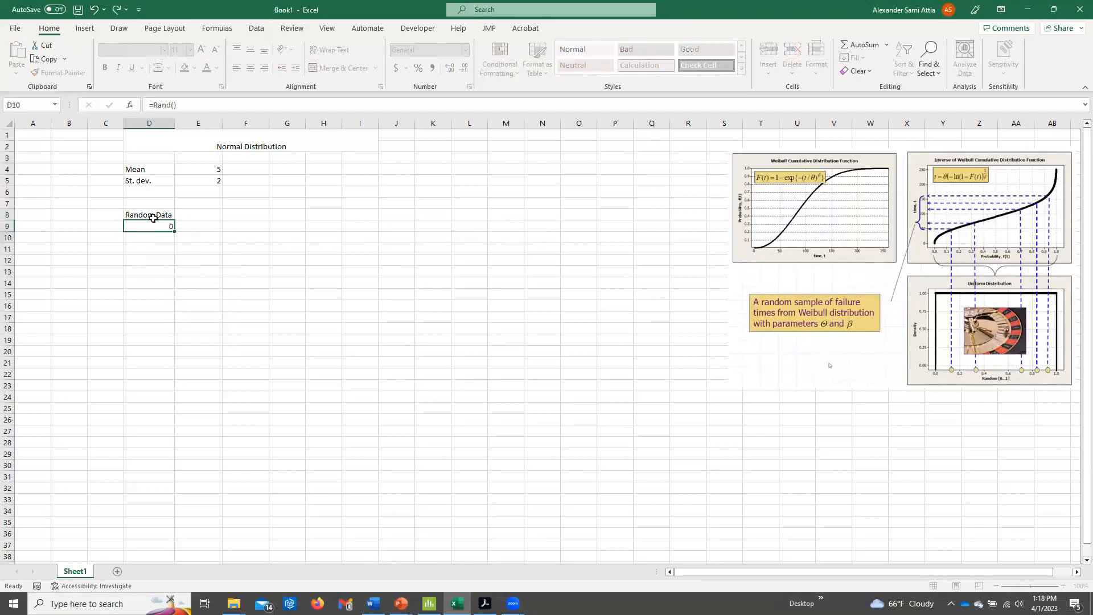
key(Return)
click(165, 227)
drag(175, 232, 174, 506)
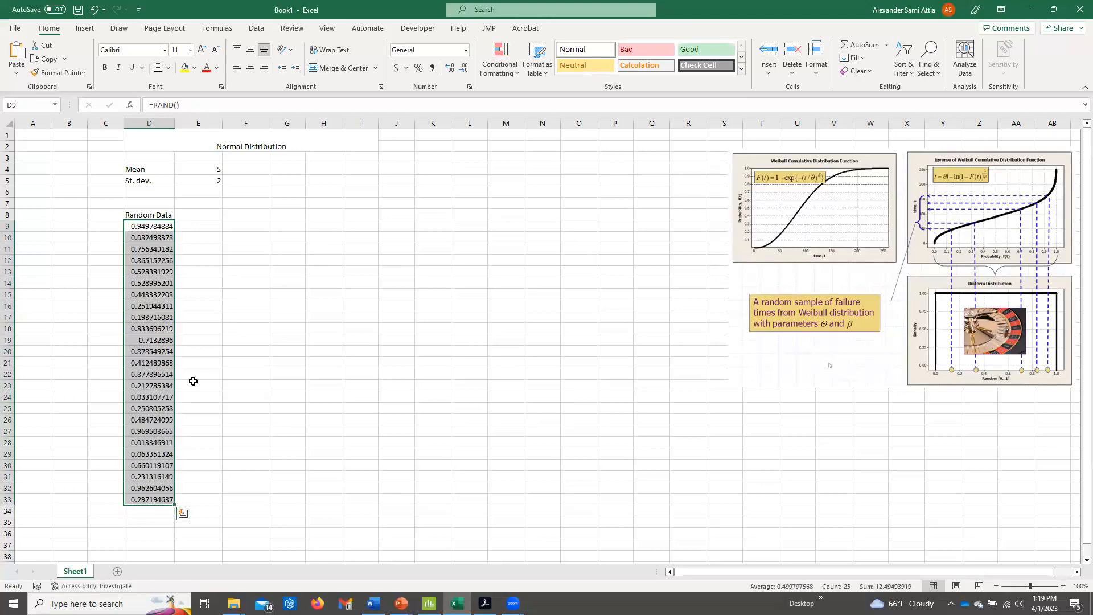
Add the column heading "Failure Time" in cell E8.
click(214, 214)
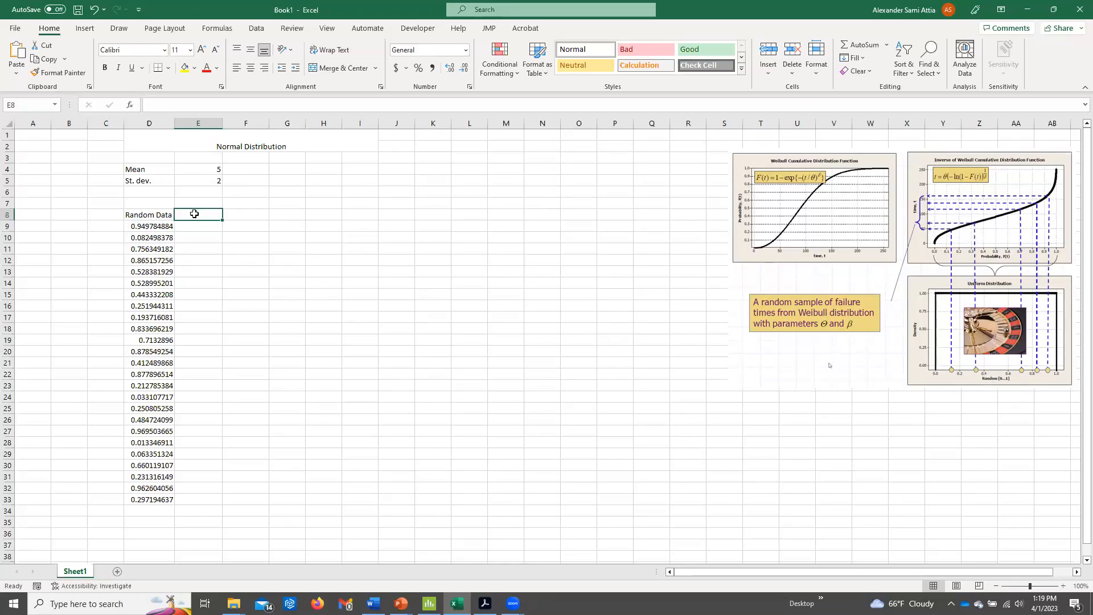
text(Failure Time)
key(Return)
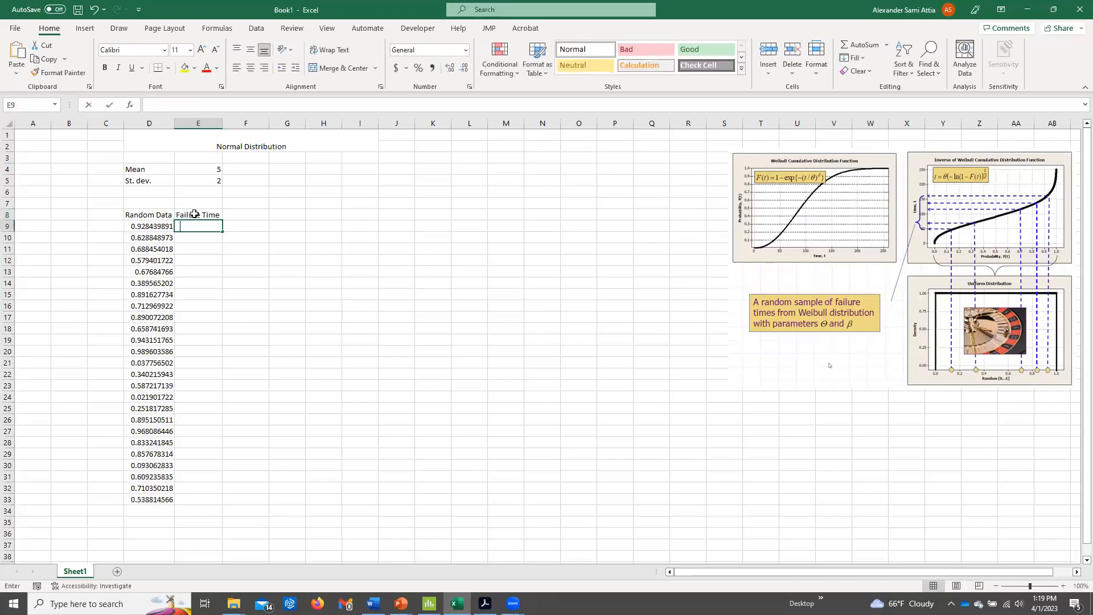
Calculate the failure time in E9 with =NORM.INV(D9,$E$4,$E$5) and fill the formula down to E33.
text(=Norm)
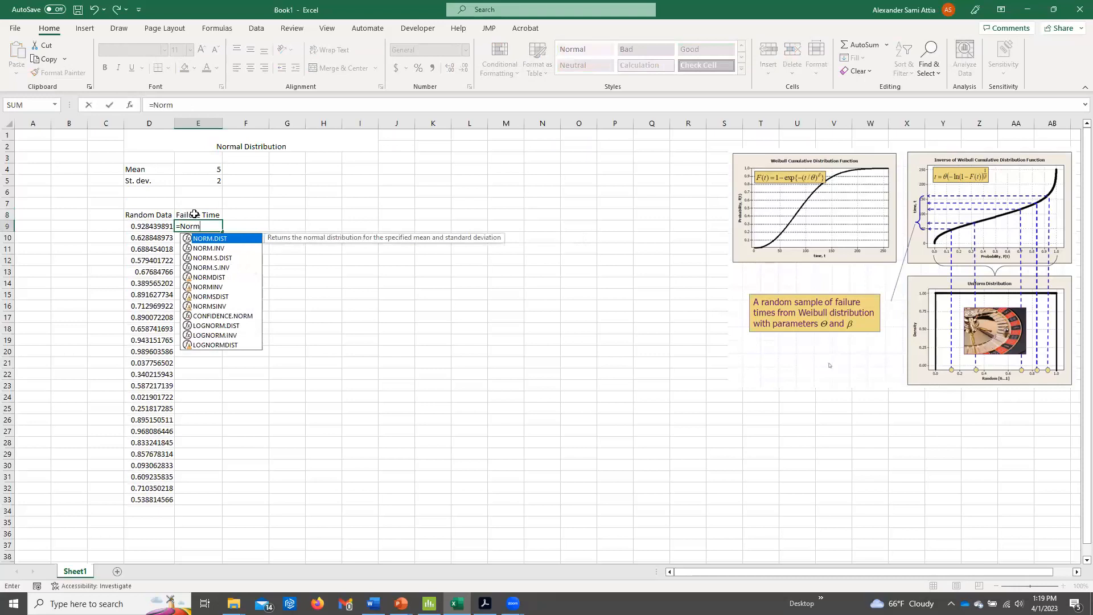
key(Down)
key(Tab)
click(158, 226)
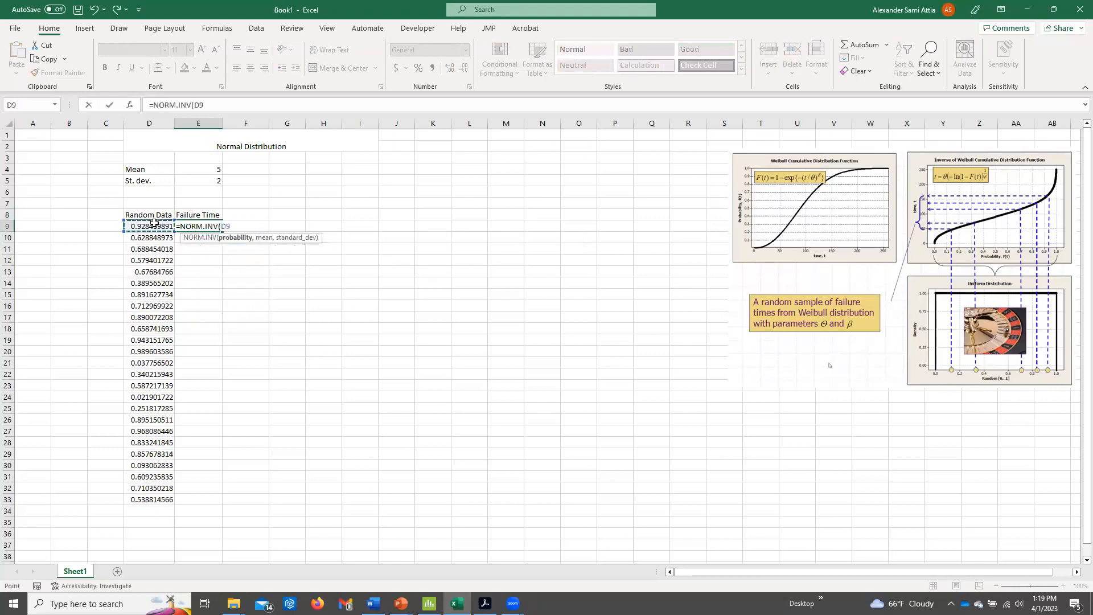
text(,)
click(208, 167)
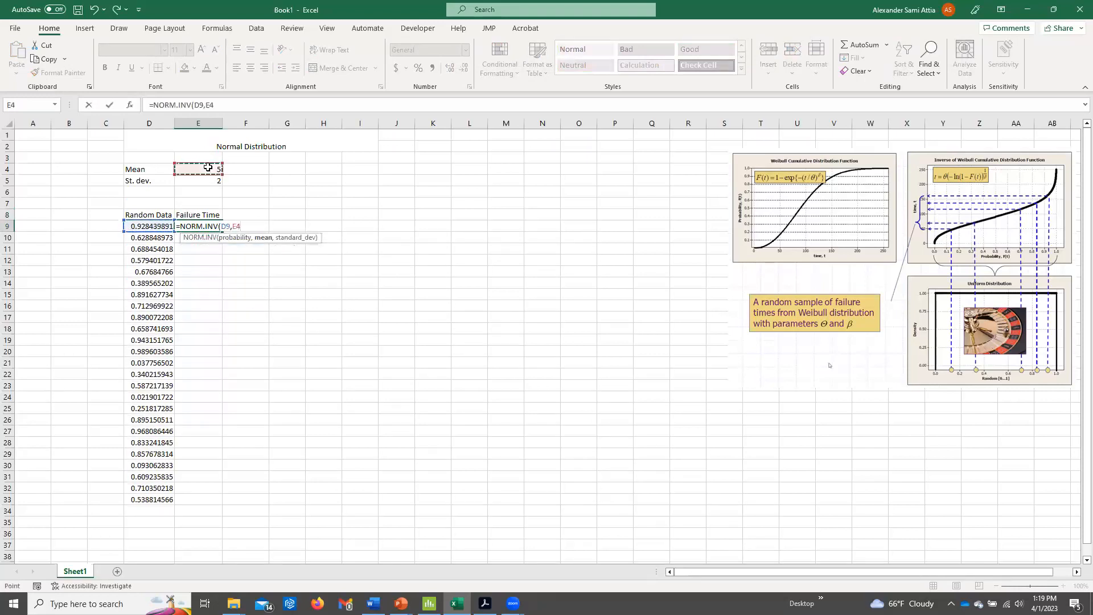
key(F4)
text(,)
click(208, 179)
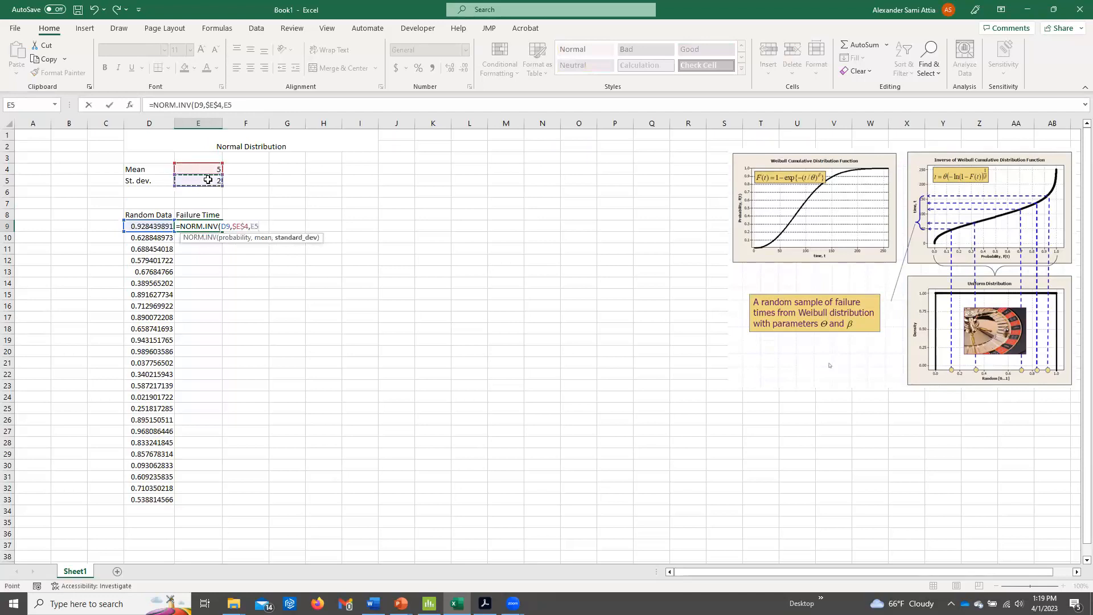
key(F4)
key(Return)
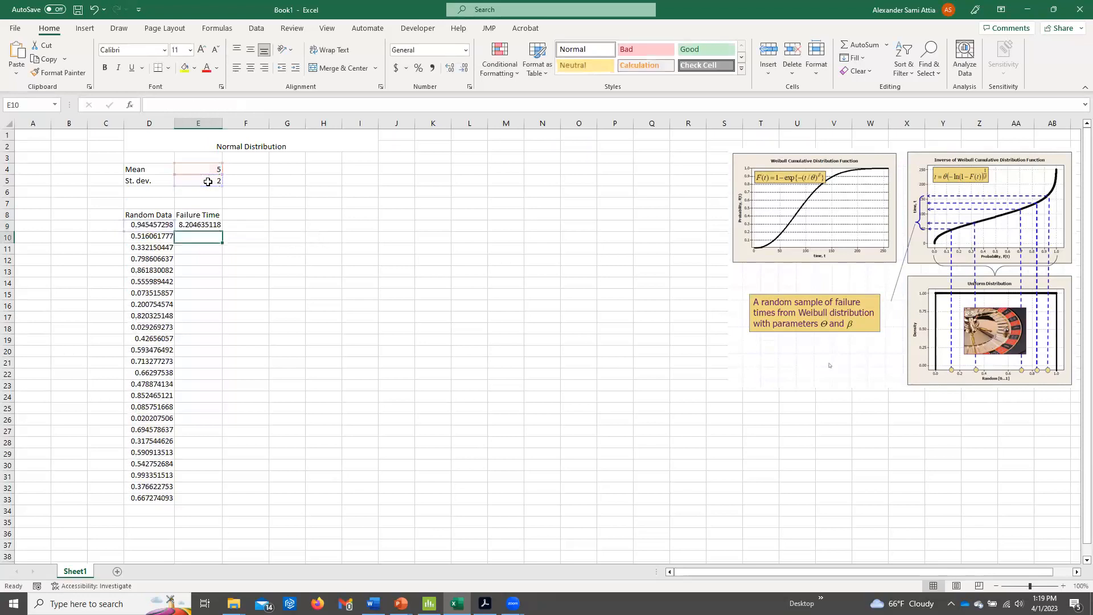
click(211, 226)
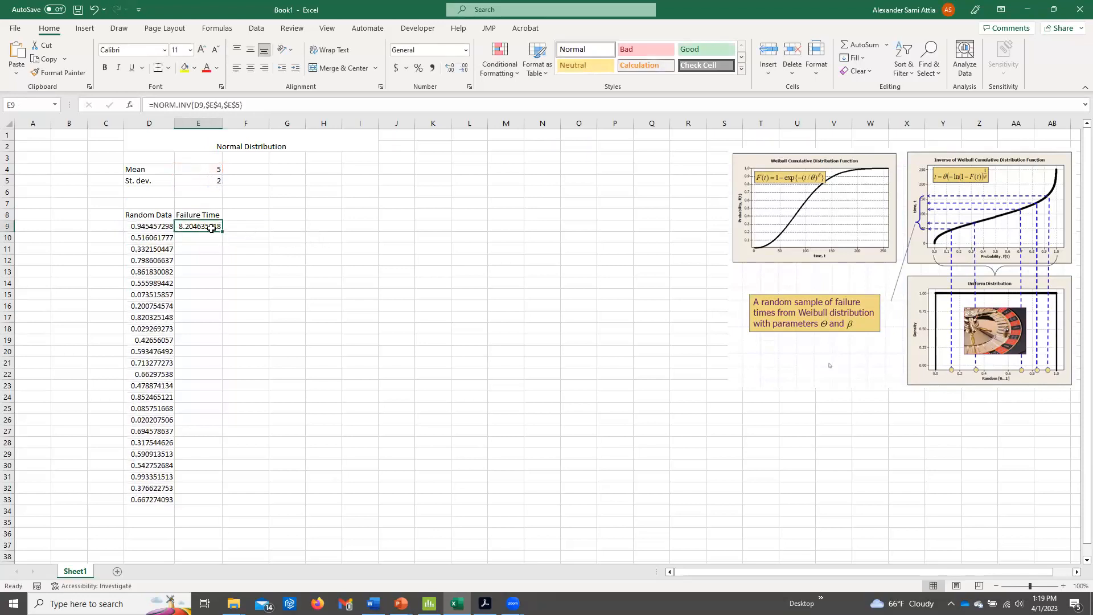
drag(222, 231, 212, 502)
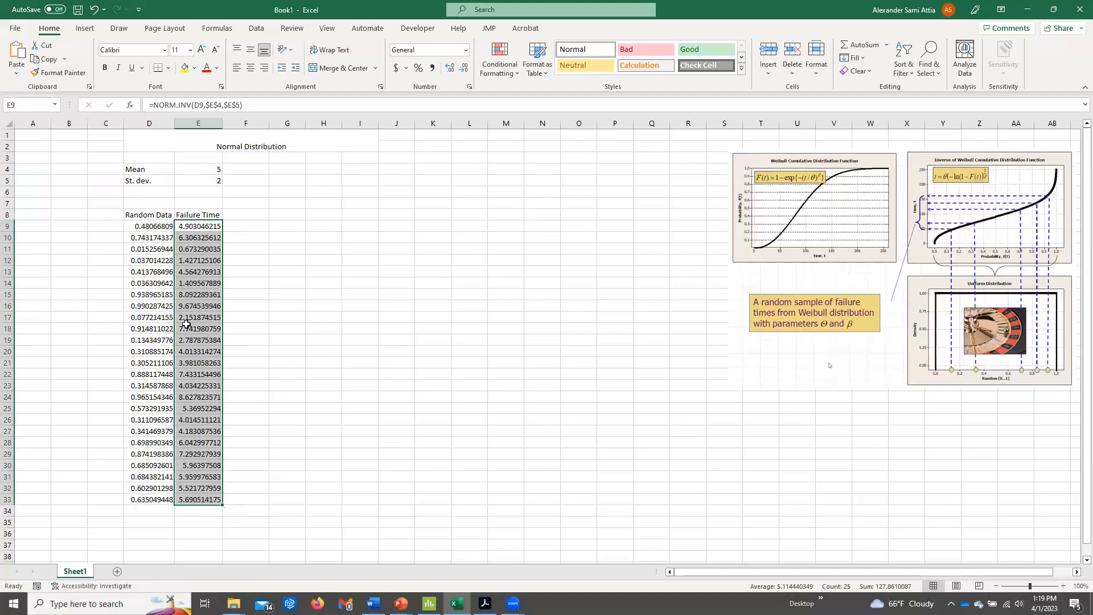
Compare the random values with their failure times and recalculate the sheet several times to generate new samples.
click(162, 226)
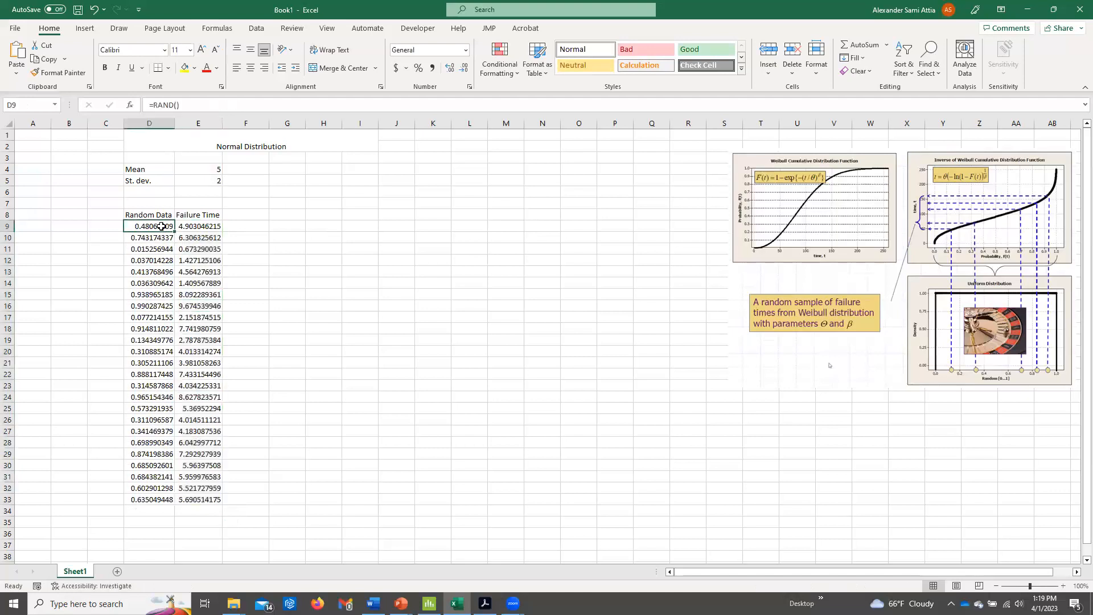
drag(162, 226, 159, 248)
click(158, 248)
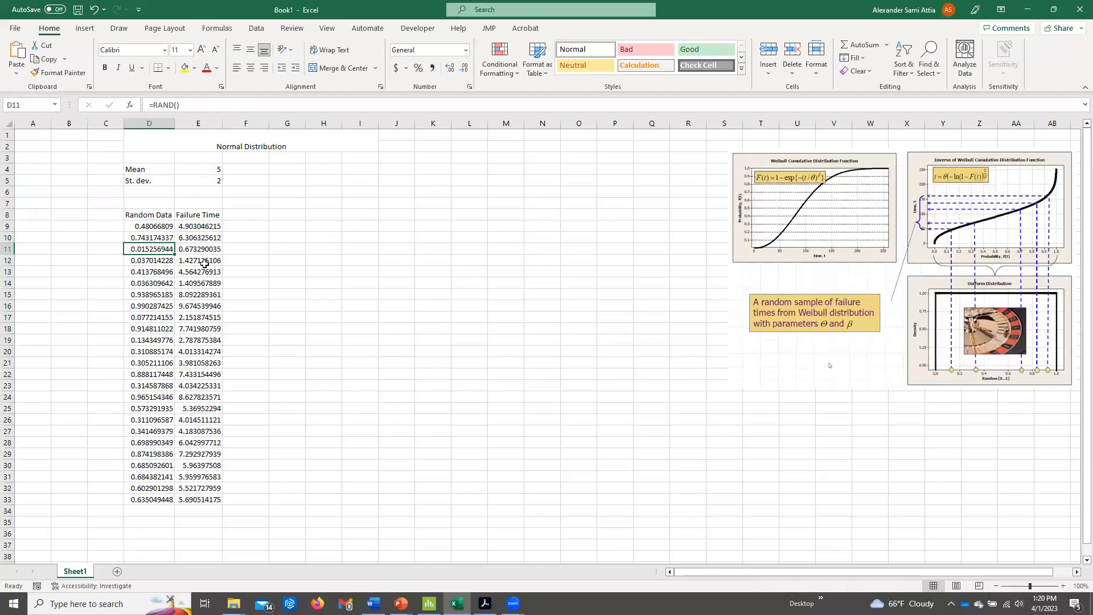
click(205, 170)
click(205, 249)
click(382, 291)
key(F9)
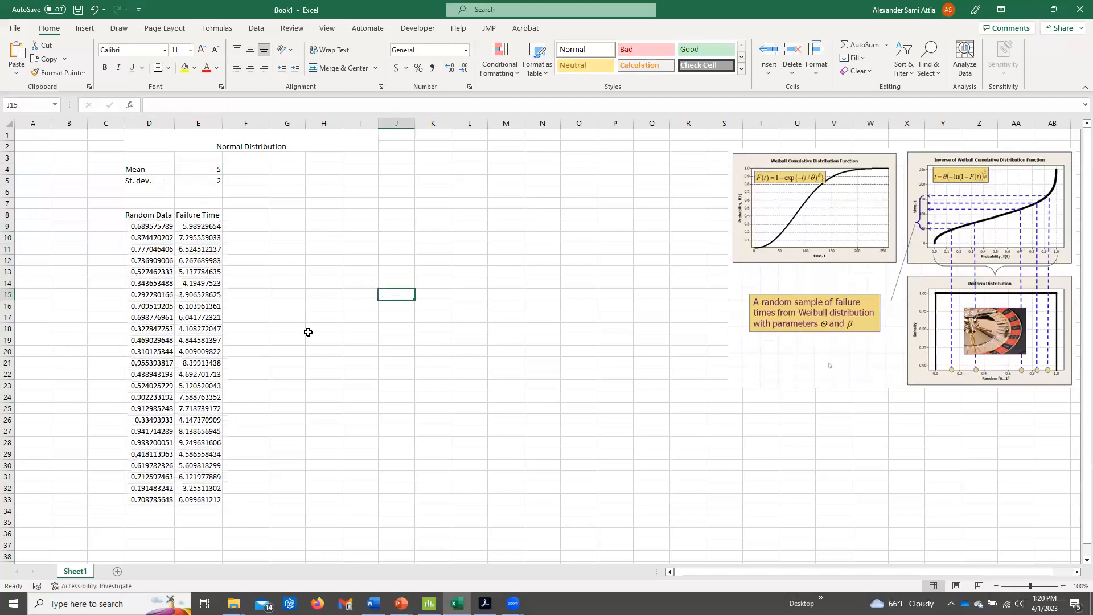
key(F9)
key(F9)
key(F9)
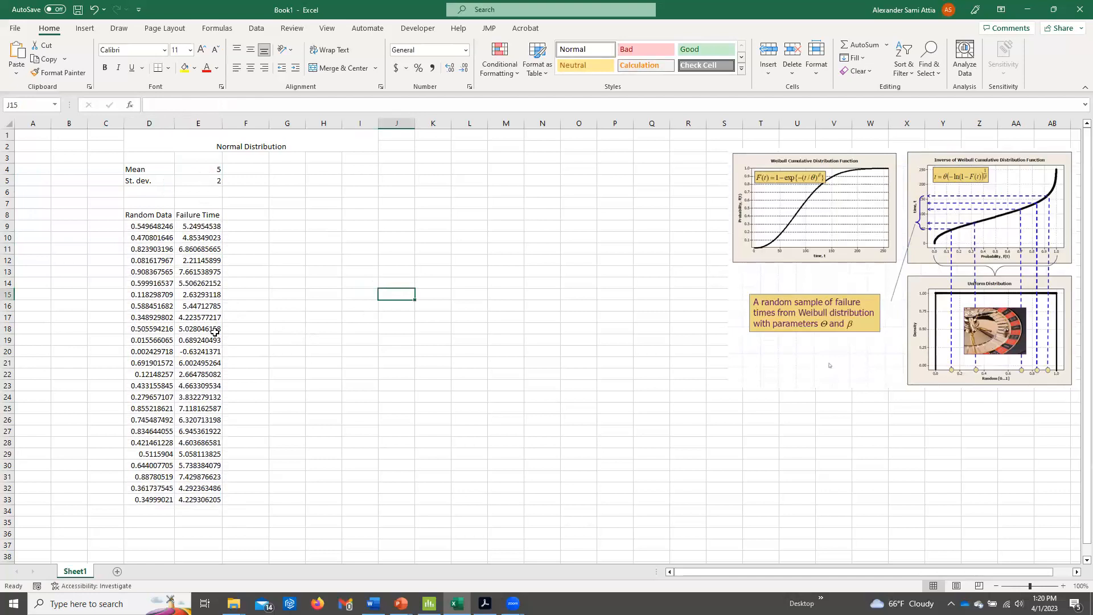
click(214, 331)
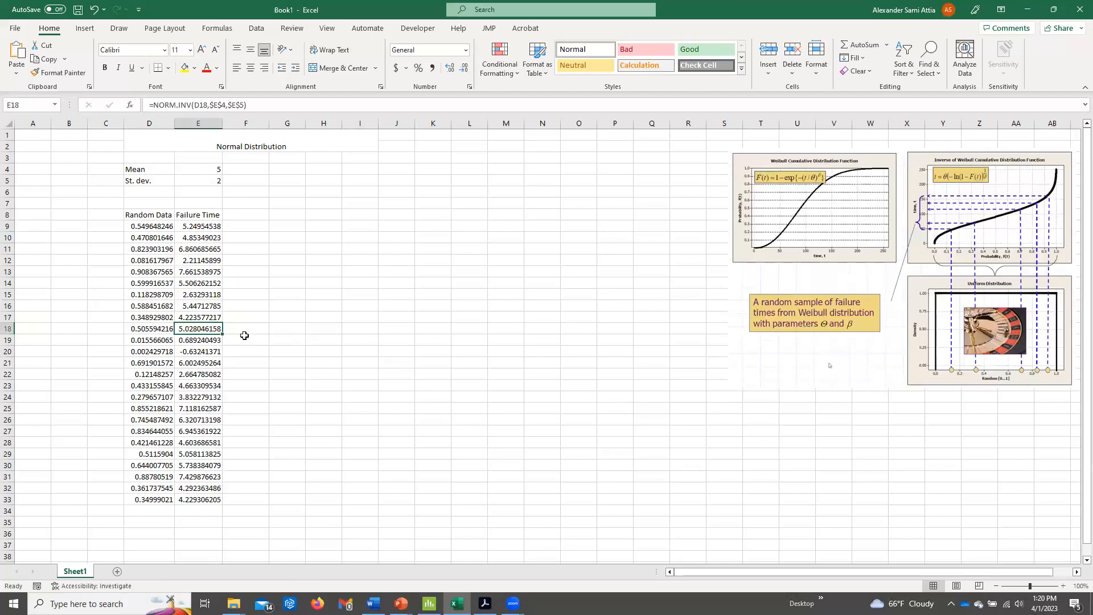
Add the column heading "Verification" in cell F8.
click(252, 216)
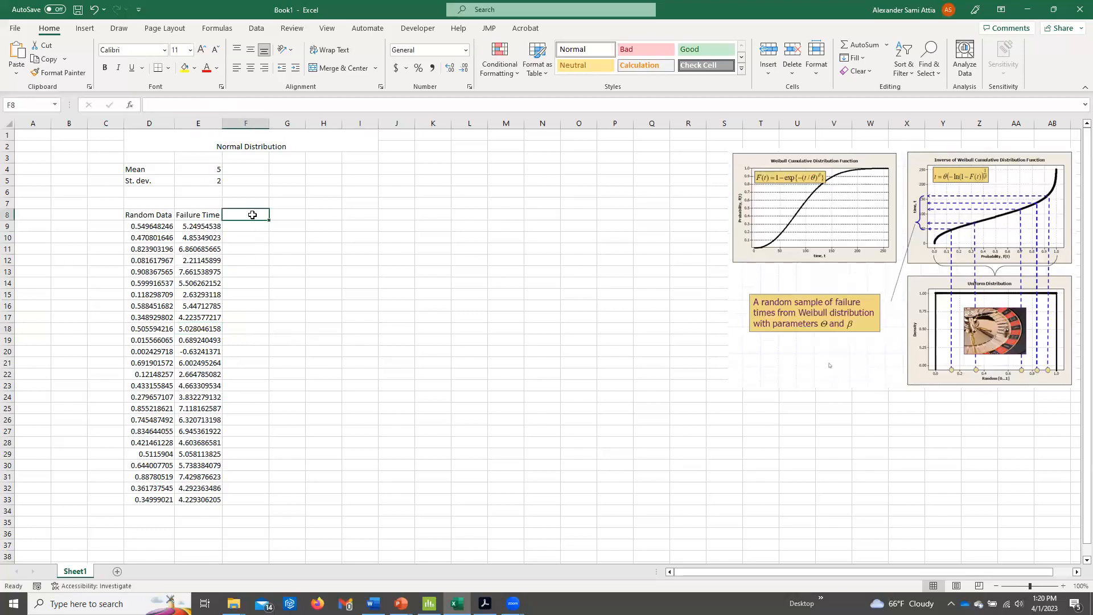
text(Vre)
key(BackSpace)
text(erification)
key(Return)
Enter =NORM.DIST(E9,E4,E5,TRUE) in F9 to convert the failure time back to its cumulative probability.
text(=)
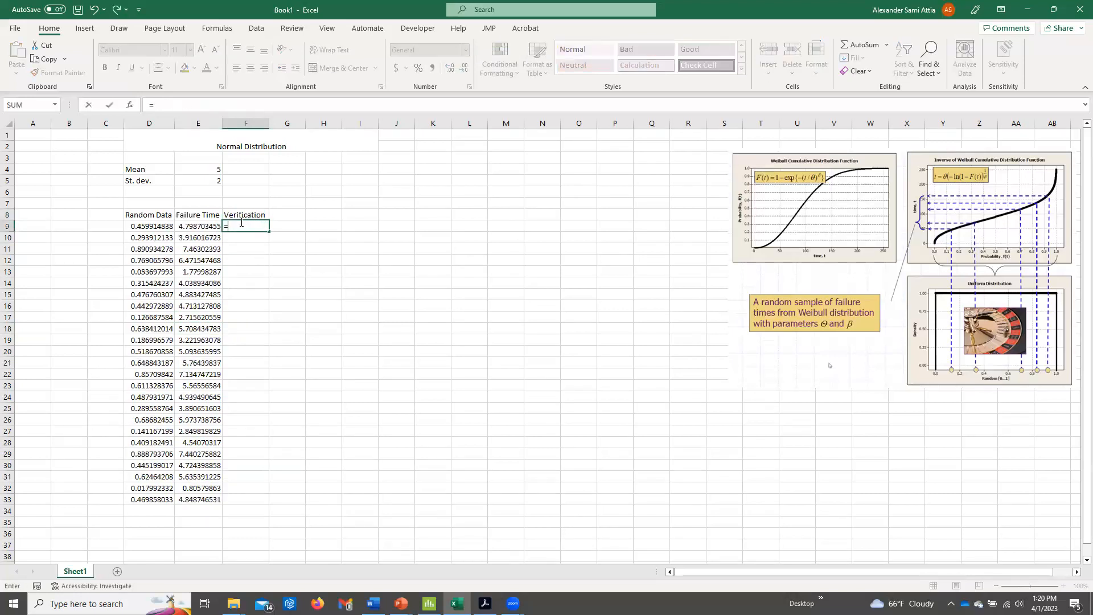
text(normq)
key(BackSpace)
key(Tab)
click(216, 226)
text(,)
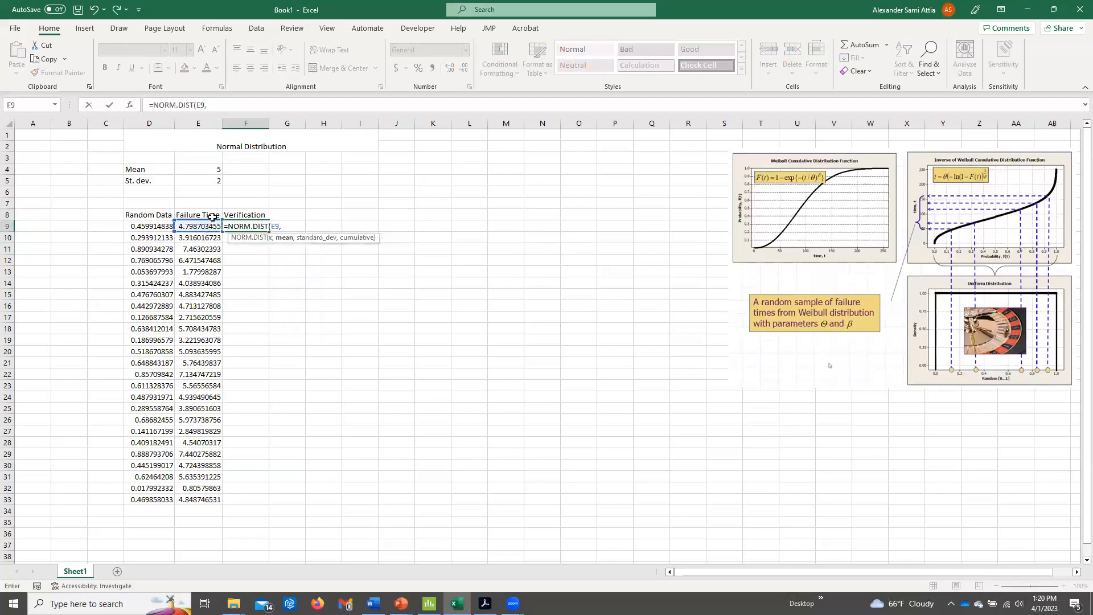
click(215, 169)
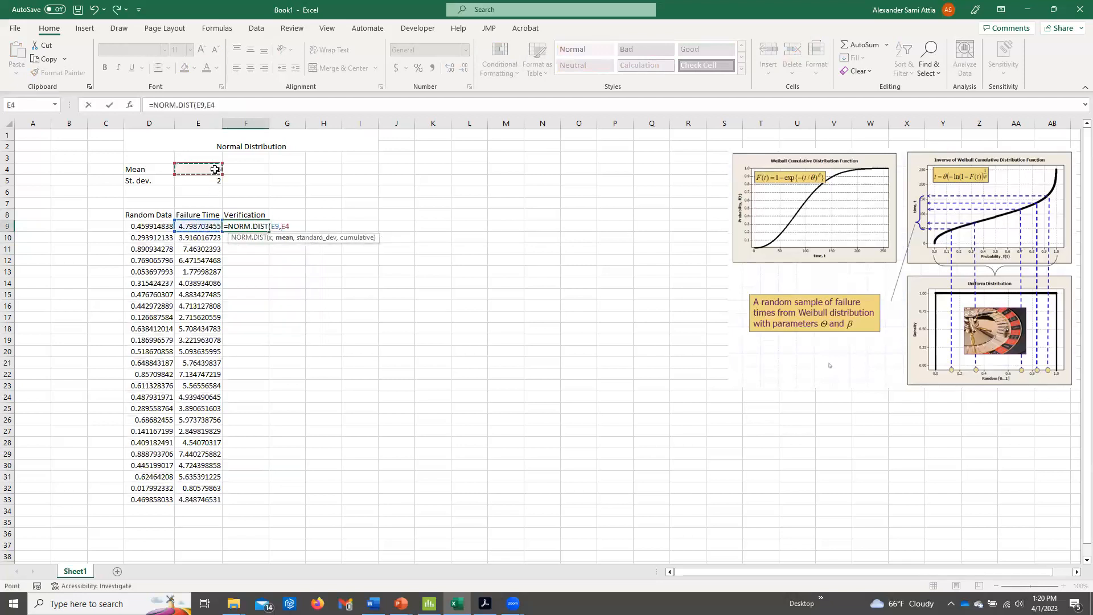
text(,)
click(213, 181)
text(,)
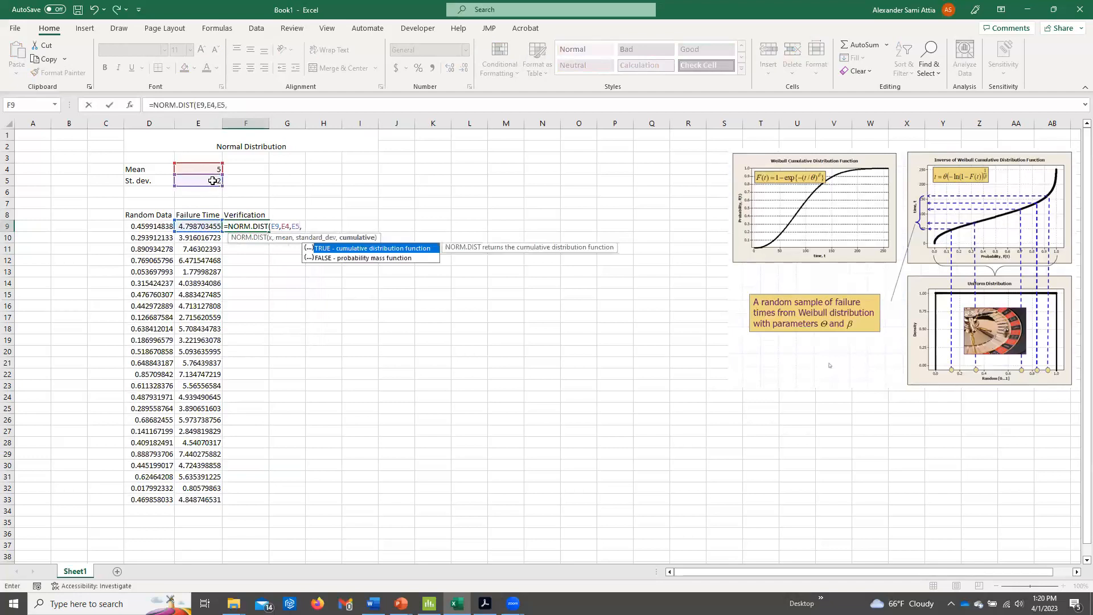
text(TRUE))
key(Return)
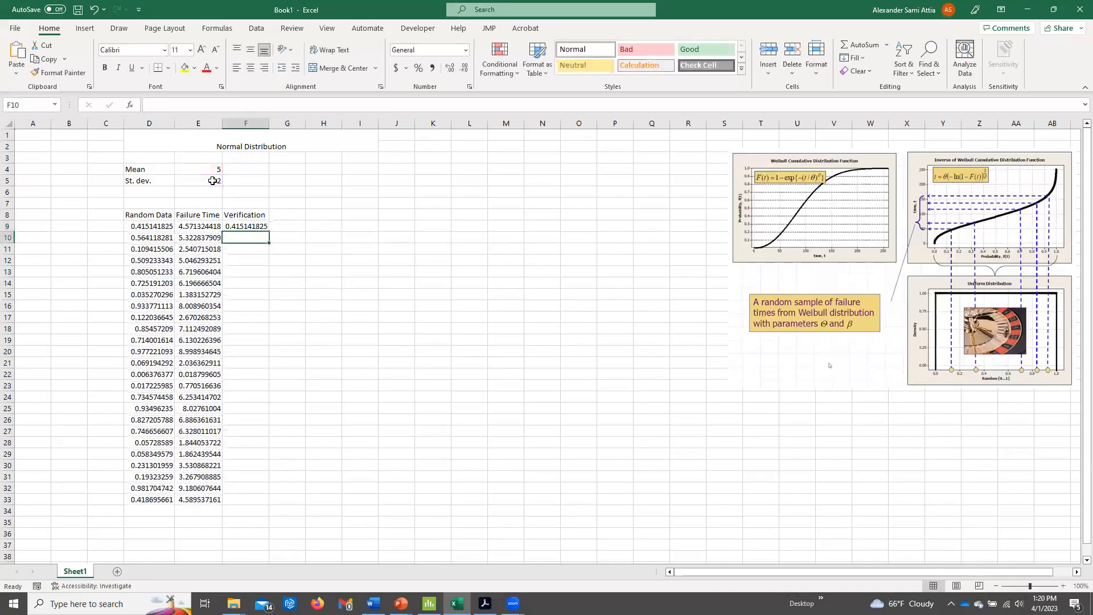
Compare the verification value in F9 with the original random number in D9.
click(159, 226)
key(Right)
key(Right)
click(154, 228)
click(251, 226)
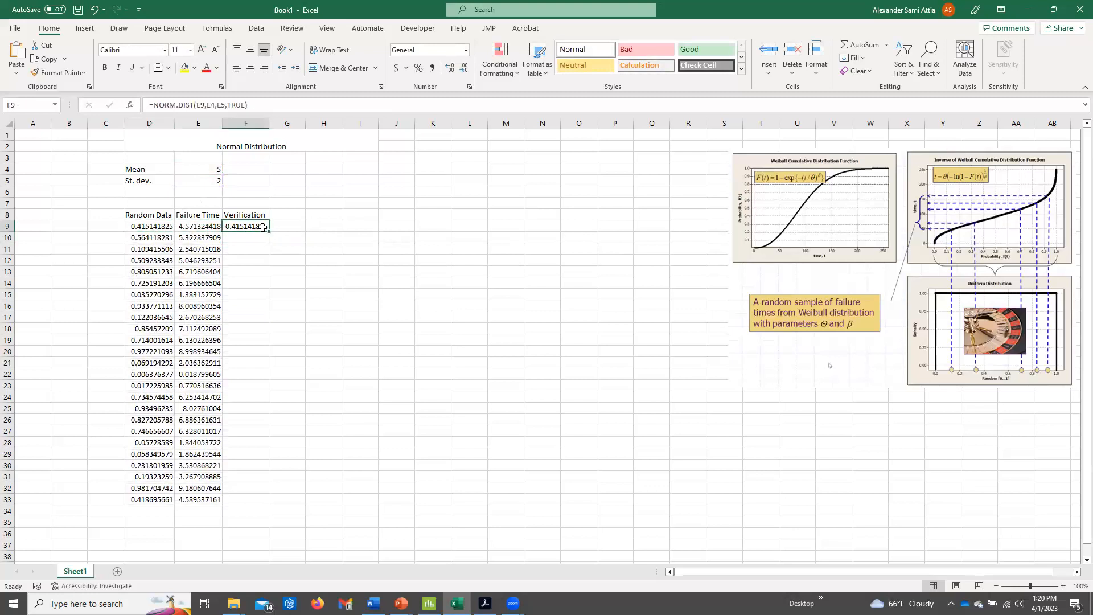
Clear the "Verification" heading and its formula from cells F8:F9.
click(159, 227)
click(206, 226)
click(242, 226)
drag(237, 215, 238, 226)
key(Delete)
click(238, 226)
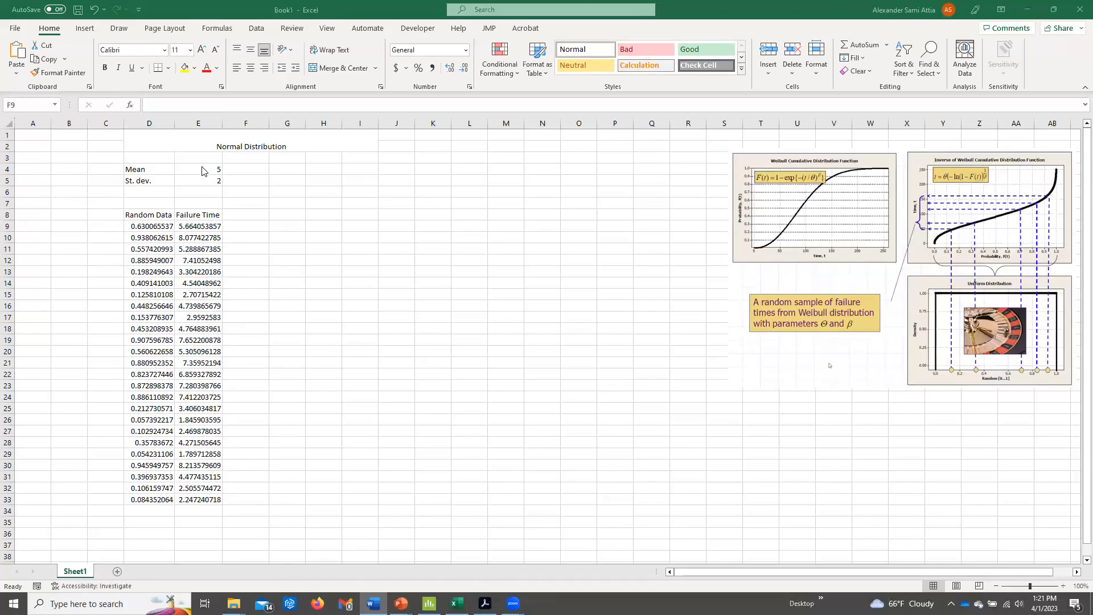
Add the headings "Mean" in I4 and "St. dev." in J4 for the sample statistics.
click(338, 169)
click(348, 168)
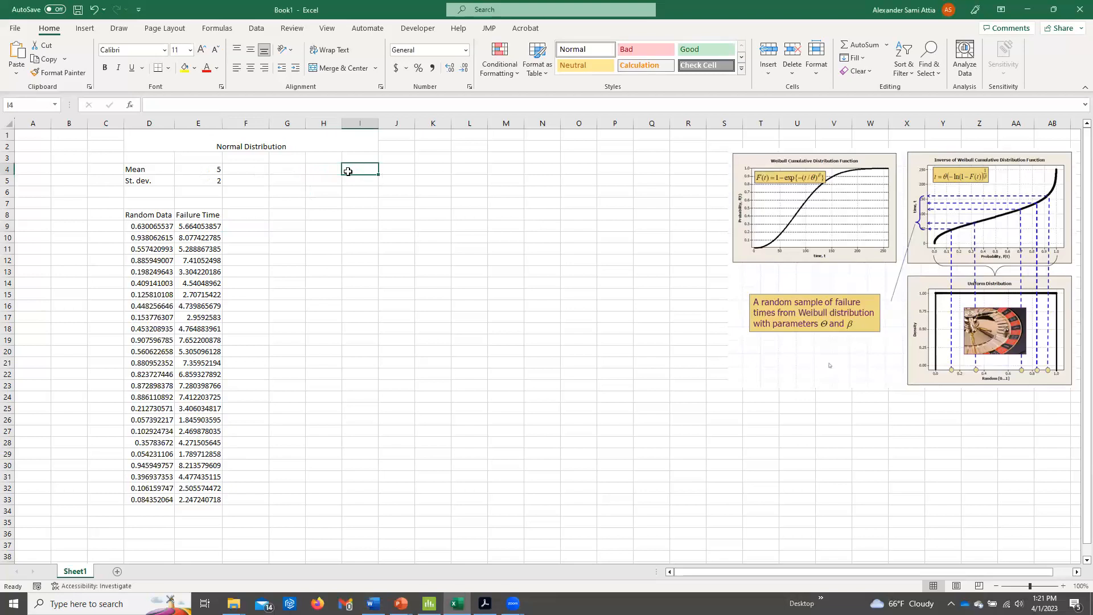
text(Mean)
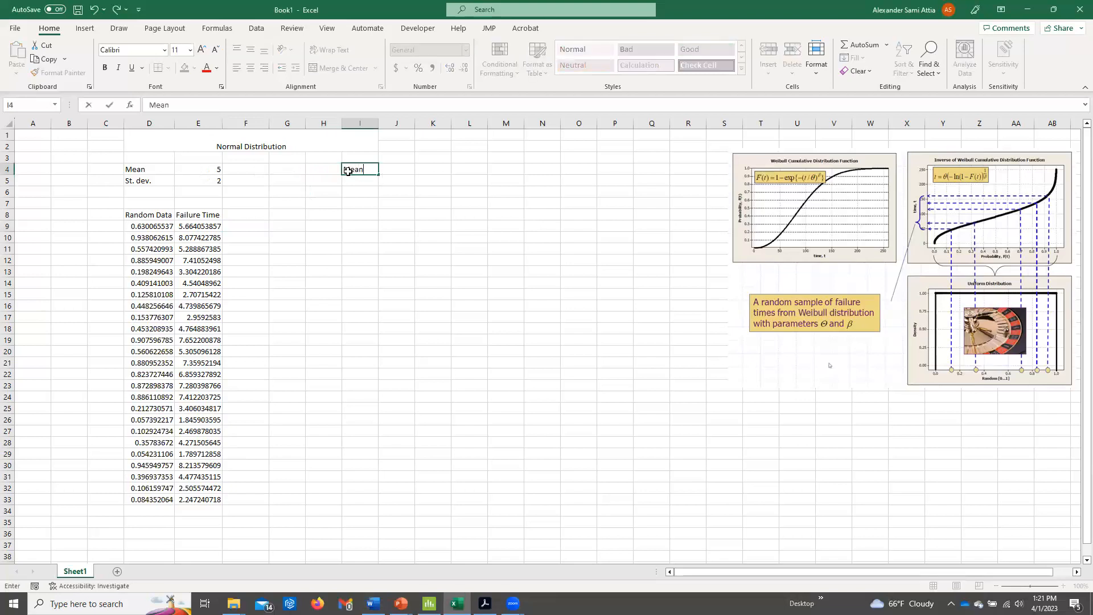
key(Tab)
text(St)
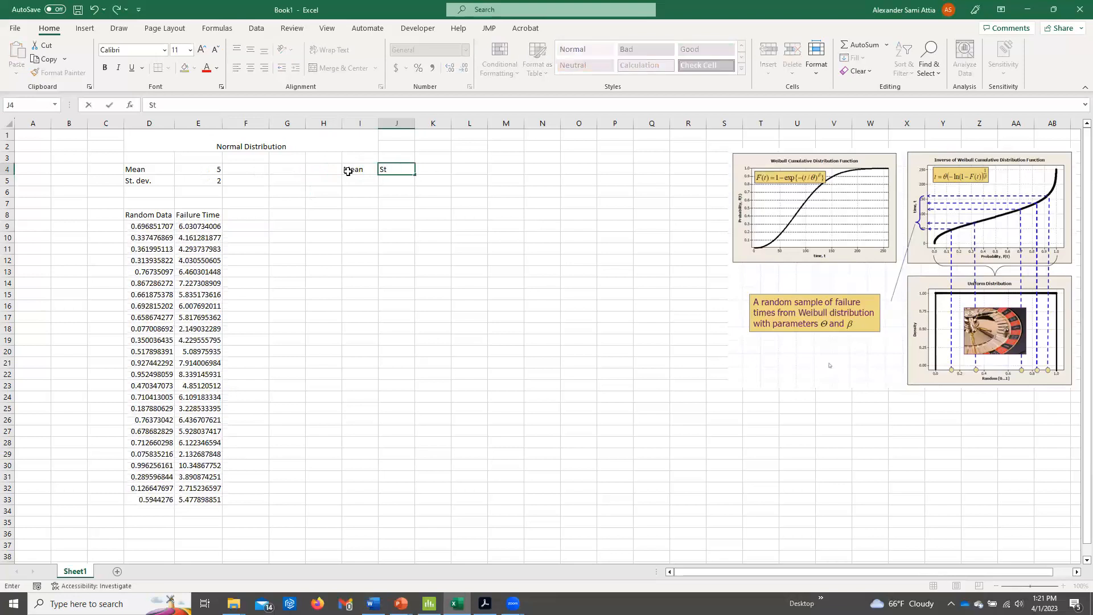
text(. dev.)
key(Return)
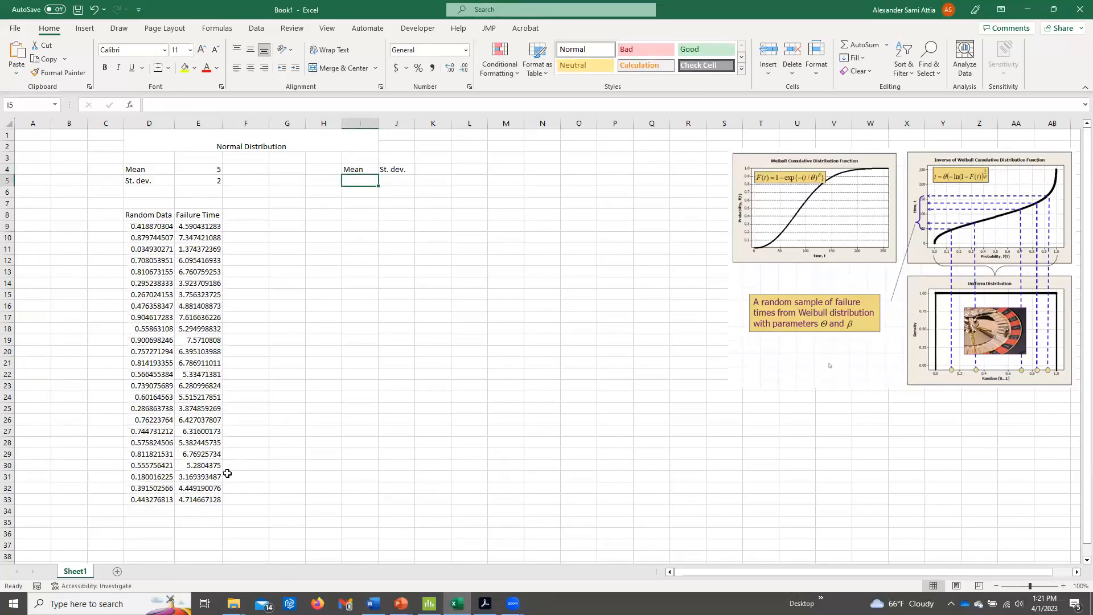
Enter =AVERAGE(E9:E33) in I5 to calculate the mean of the failure times.
text(=)
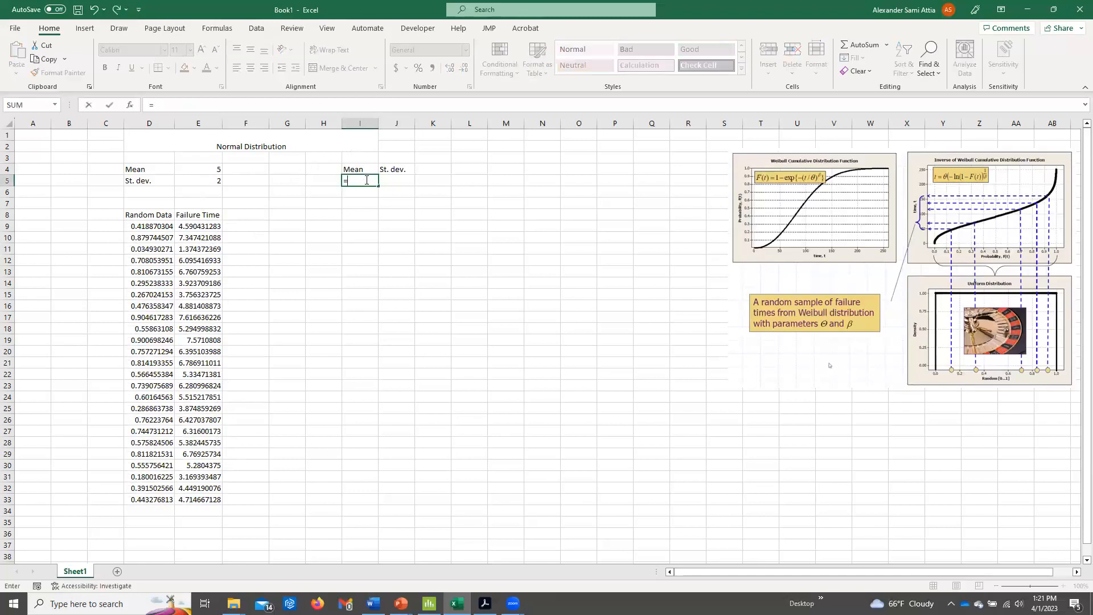
text(average)
key(Escape)
key(Escape)
text(=average()
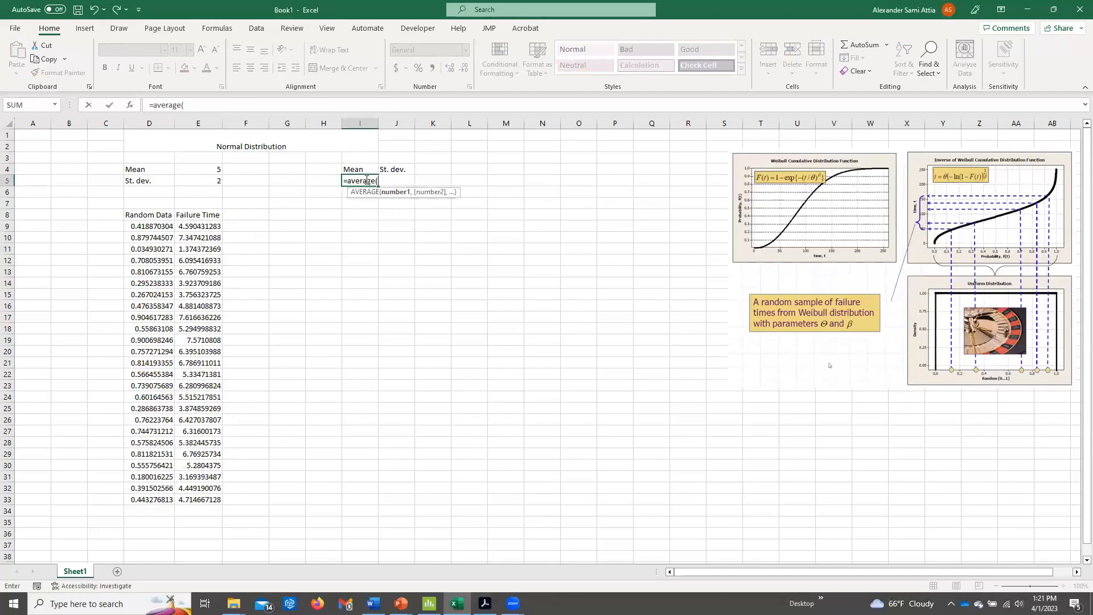
drag(201, 226, 189, 499)
text())
key(Return)
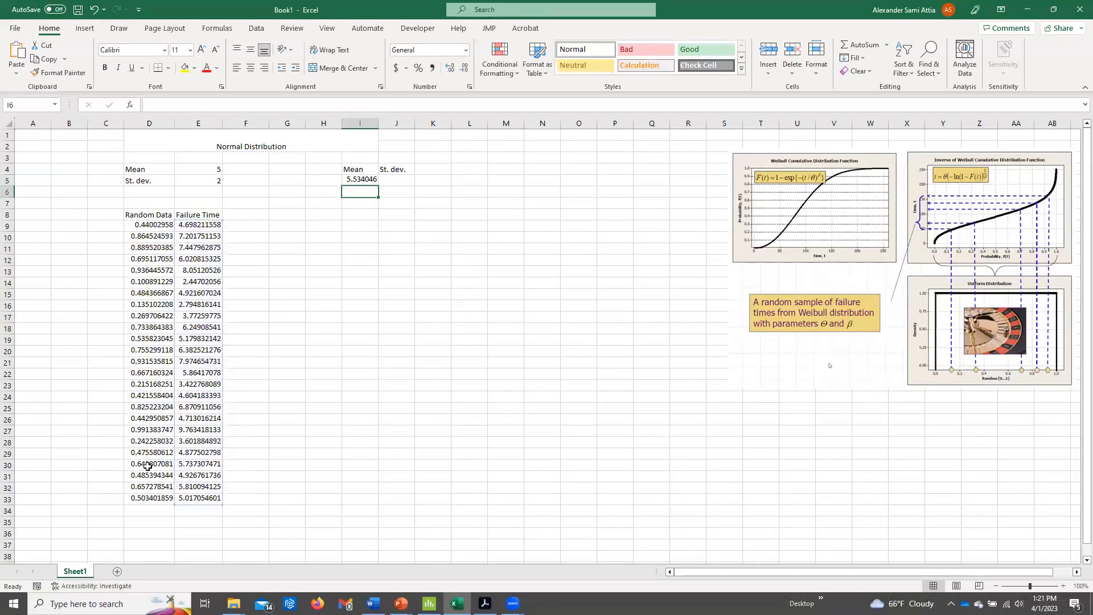
Enter =STDEV.S(E9:E33) in J5 to calculate the sample standard deviation of the failure times.
click(410, 182)
text(=st.)
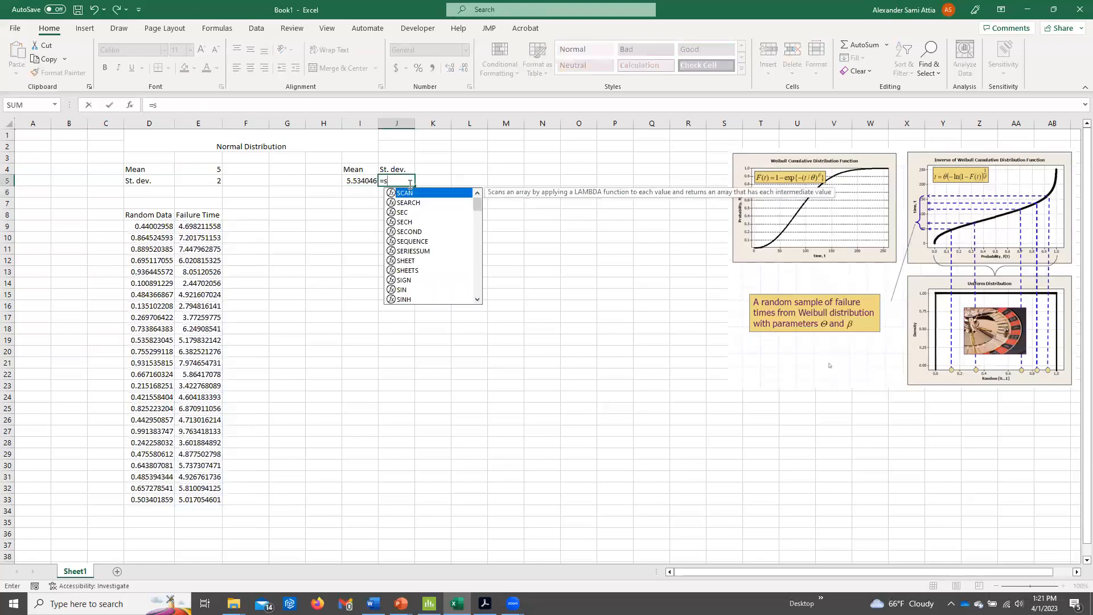
key(BackSpace)
key(Down)
key(Down)
key(Tab)
drag(199, 226, 198, 498)
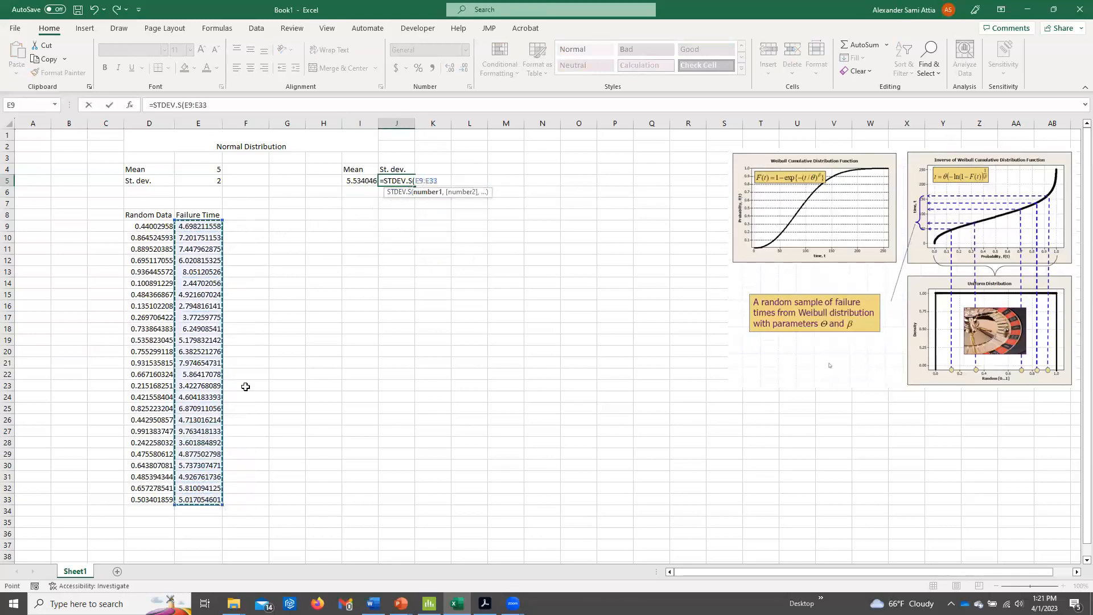
key(Return)
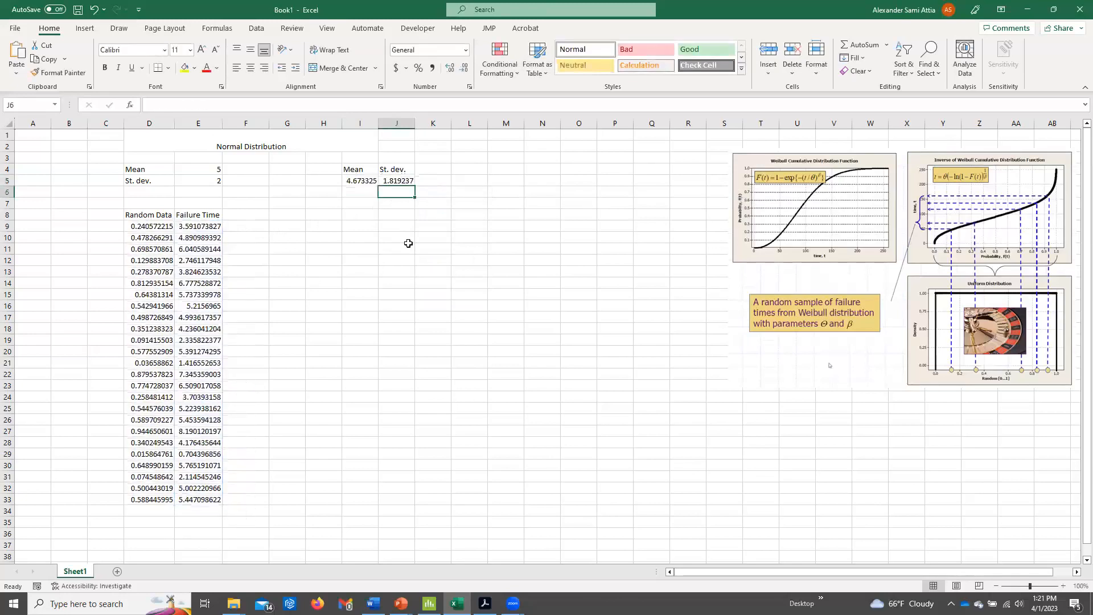
Recalculate the sheet repeatedly and compare the sample mean and standard deviation with the given parameters.
click(365, 181)
click(395, 181)
click(503, 192)
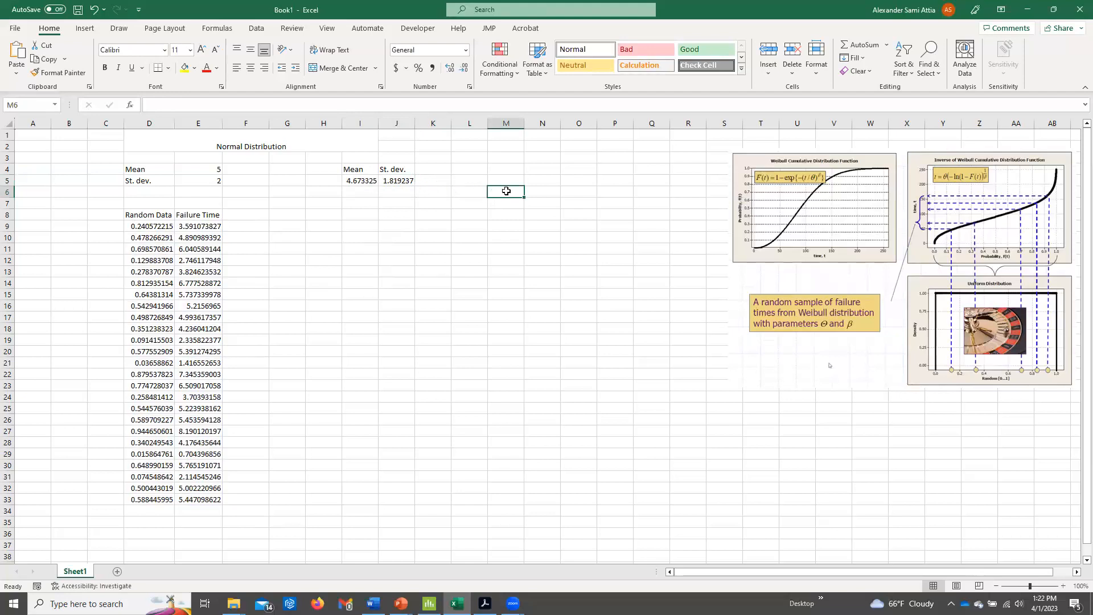
key(F9)
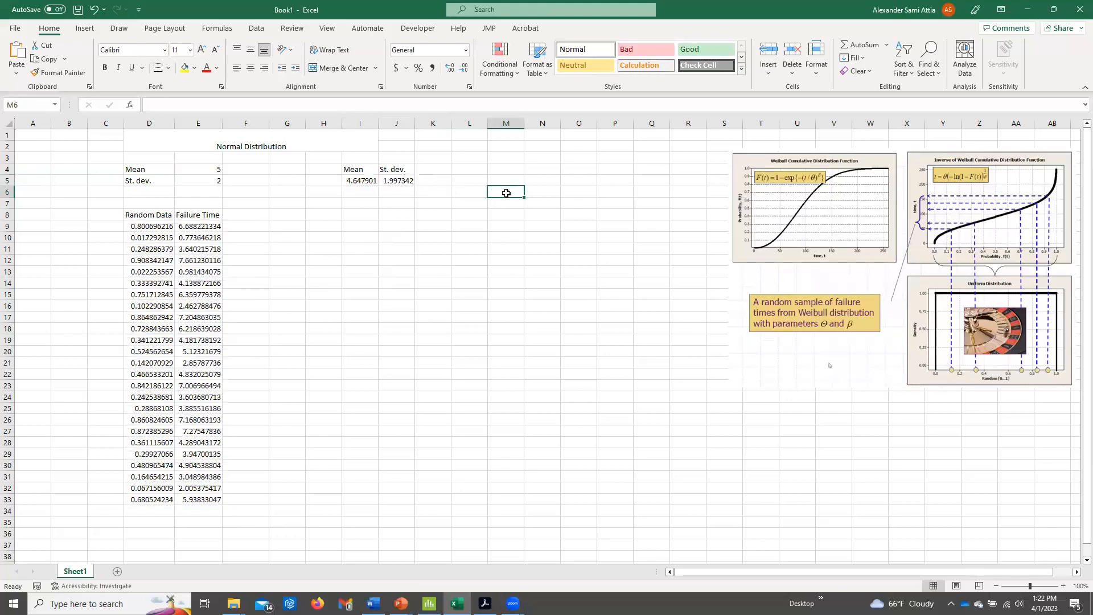
key(F9)
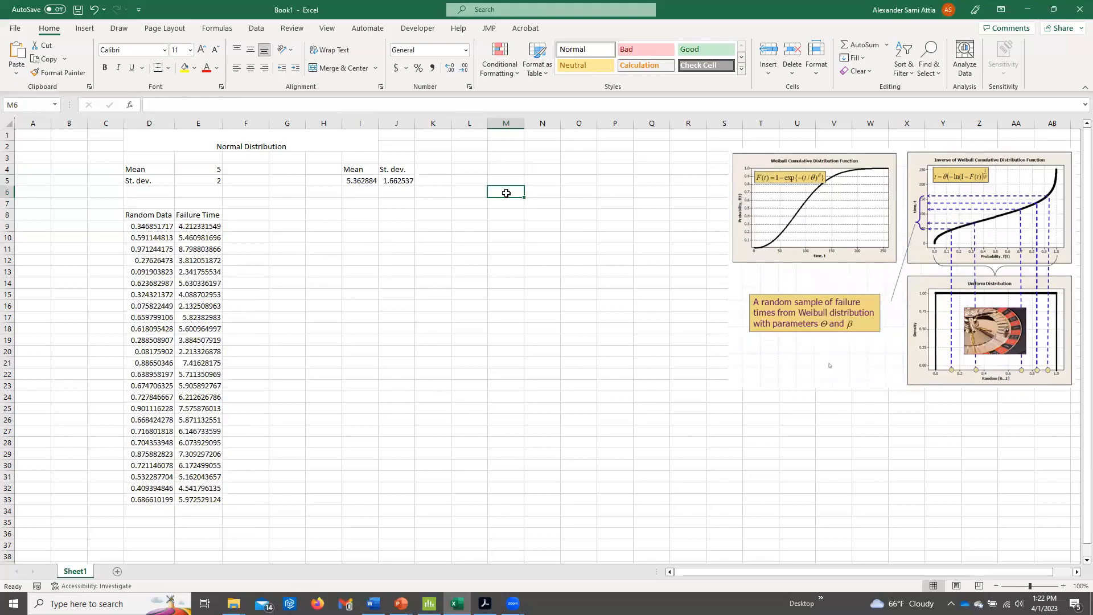
key(F9)
key(F9)
key(F9)
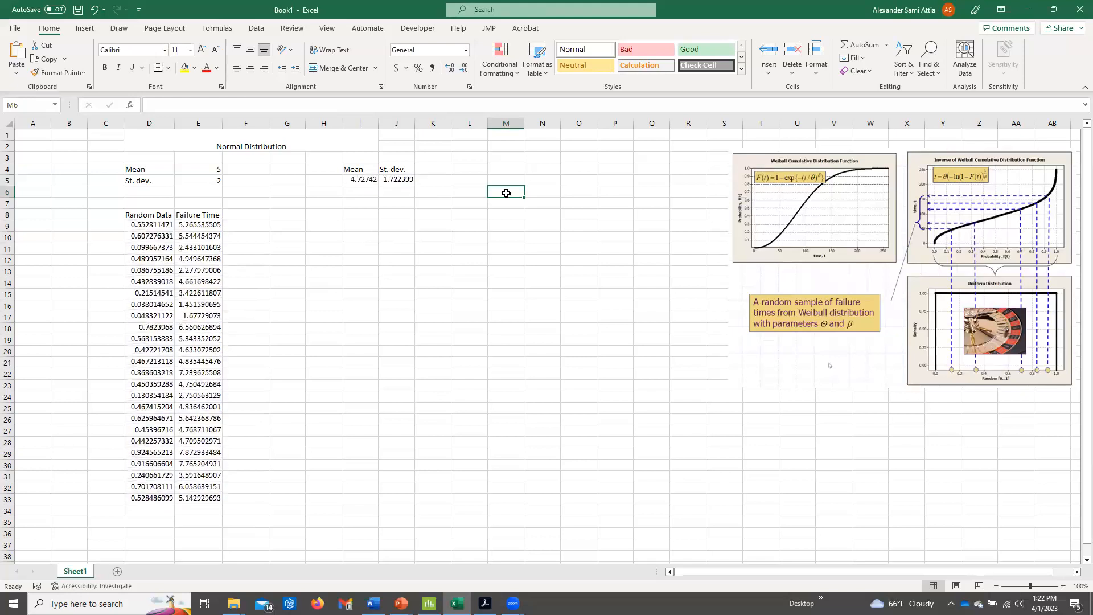
Add the heading "Samples" in H4 and enter the sample size 25 in H5.
click(339, 171)
text(Sample)
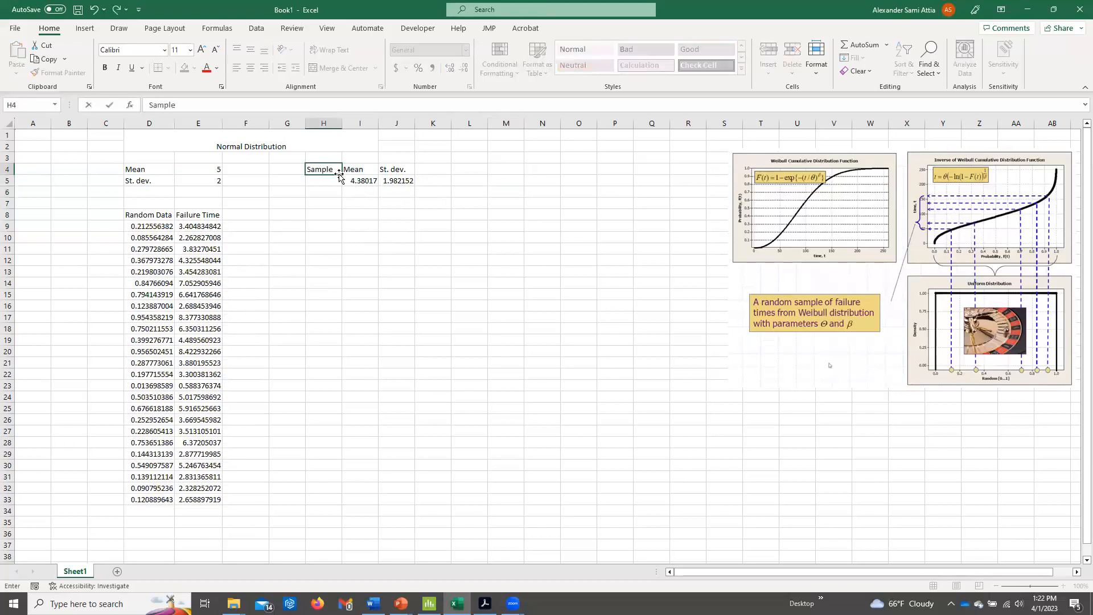
key(Return)
text(25)
key(Return)
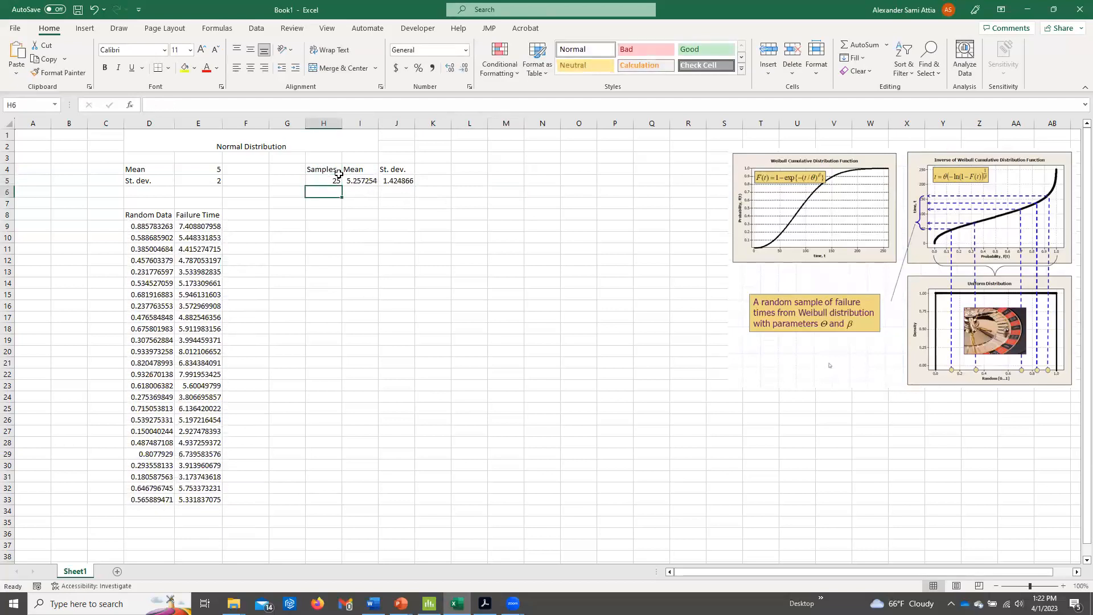
click(328, 184)
click(339, 169)
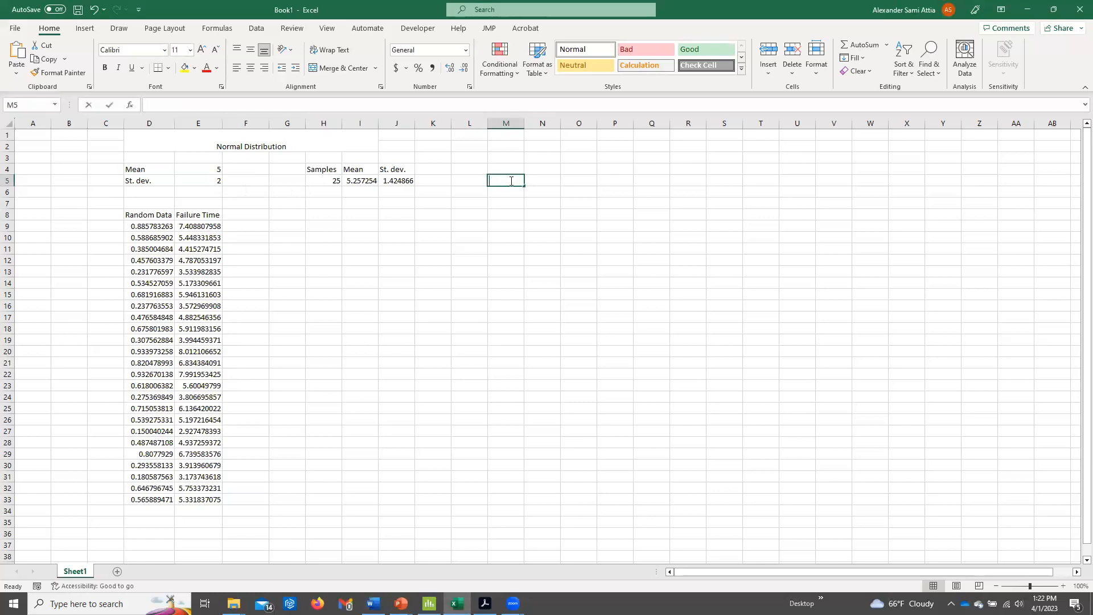
Add the headings "Given Mean" in M5 and "Given Standard deviation" in N5, and fit both columns to their text.
text(Given Mean)
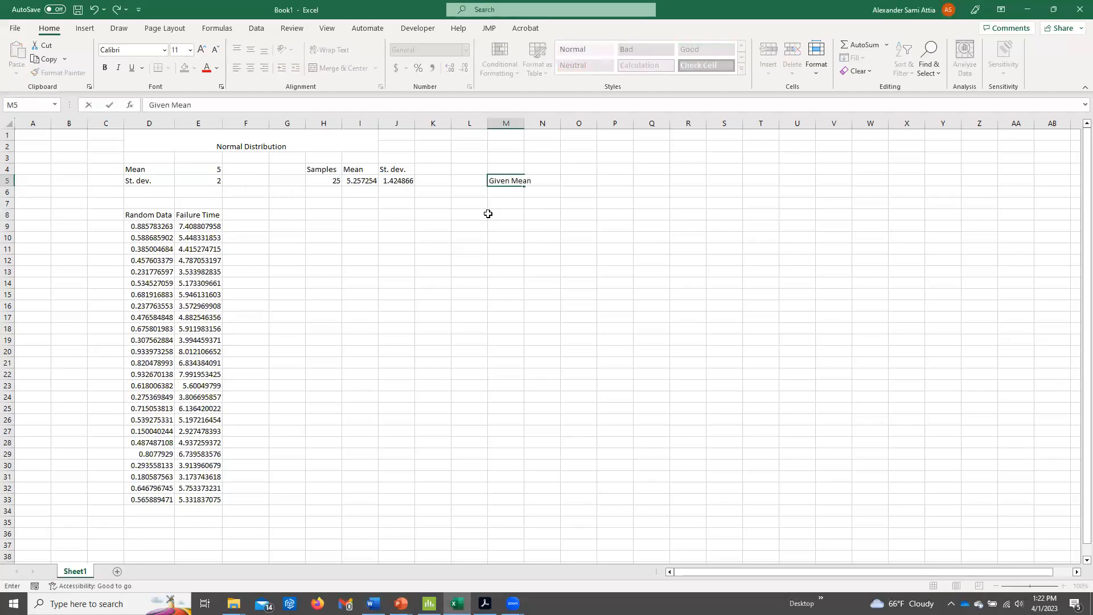
click(515, 123)
double_click(523, 123)
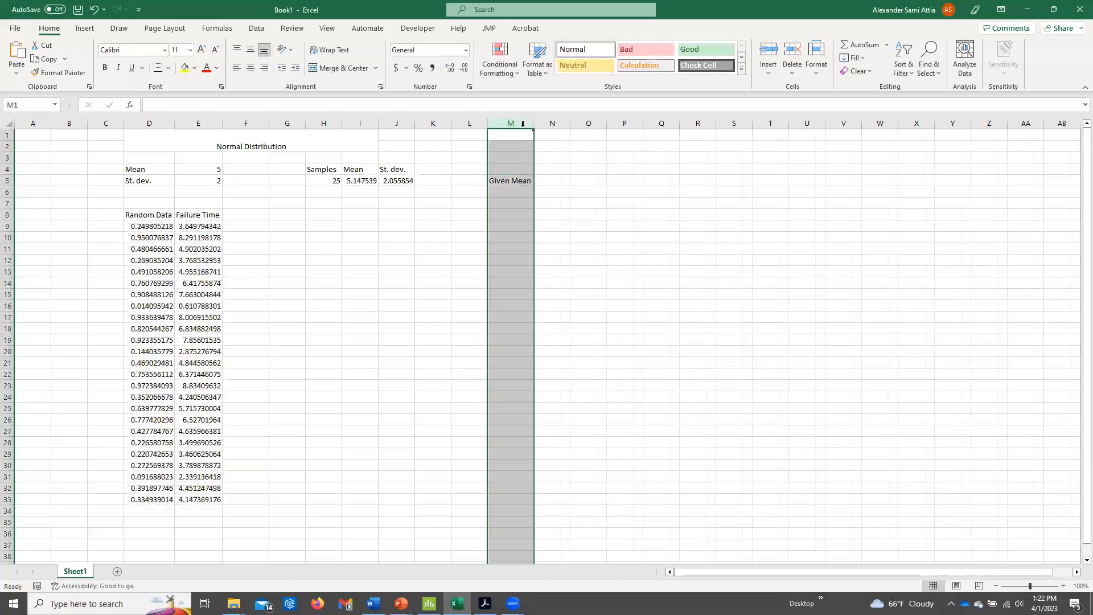
click(550, 179)
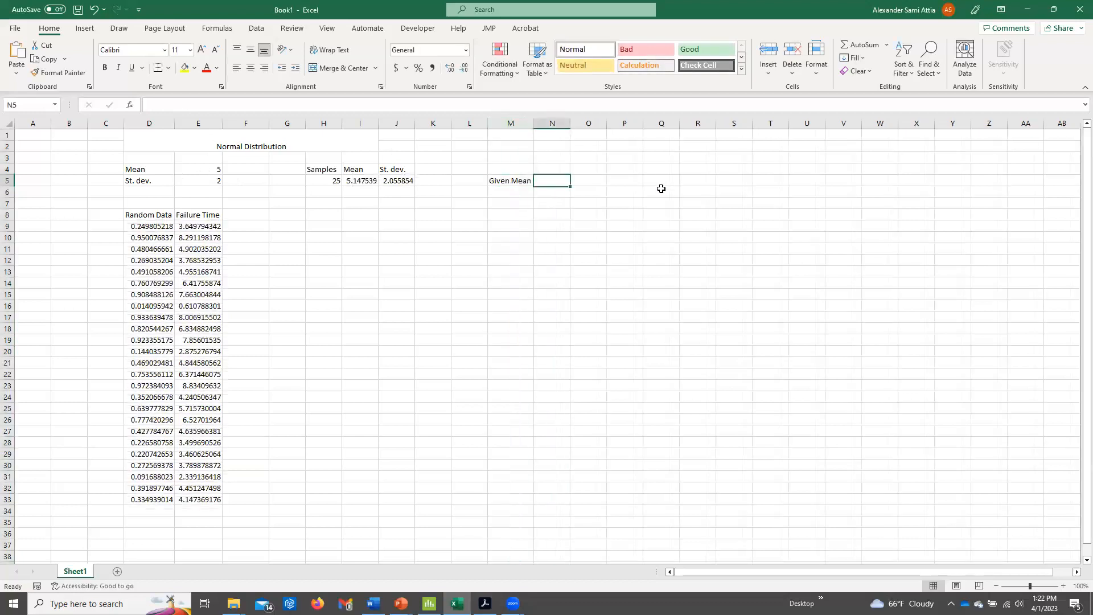
text(Given Standard deviation)
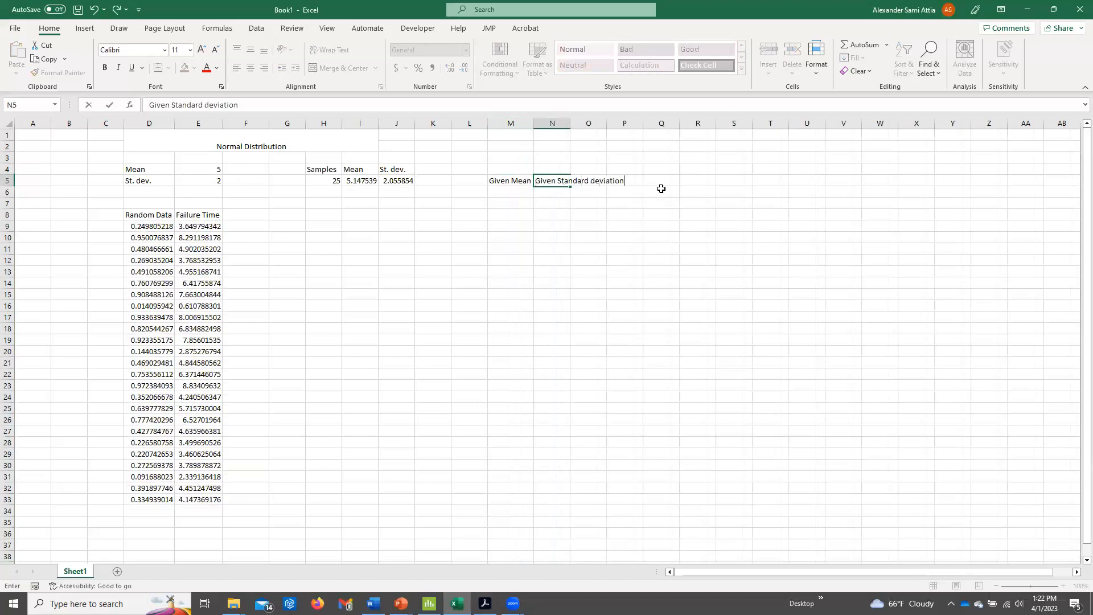
key(Return)
double_click(571, 120)
Add the headings "Calculated Mean" in O5 and "Calculated Standard deviation" in P5, and fit both columns to their text.
click(648, 181)
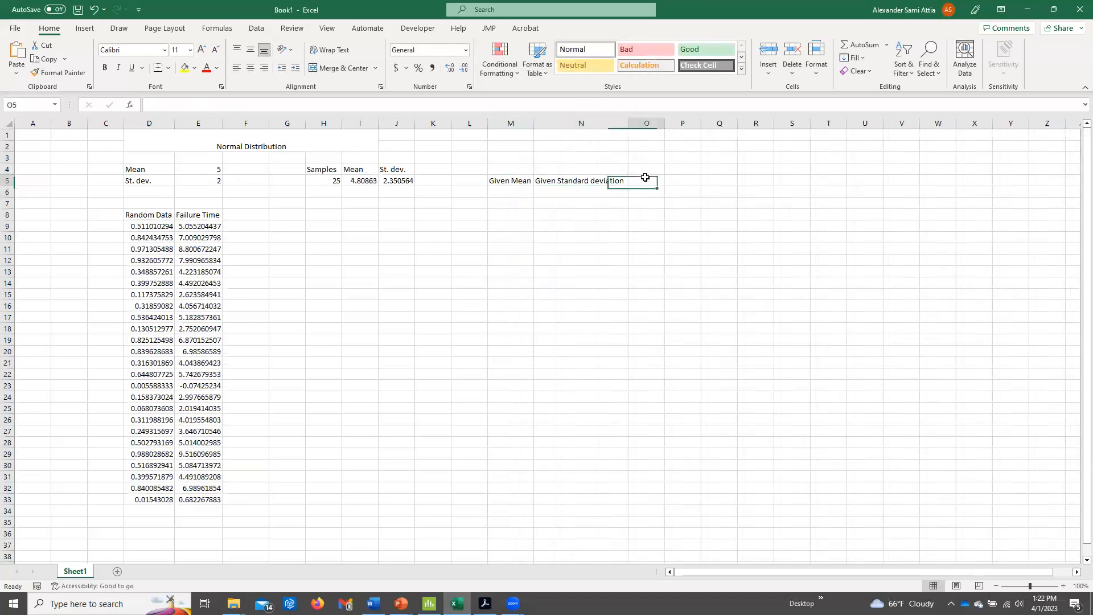
text(Calculated Mean)
key(Return)
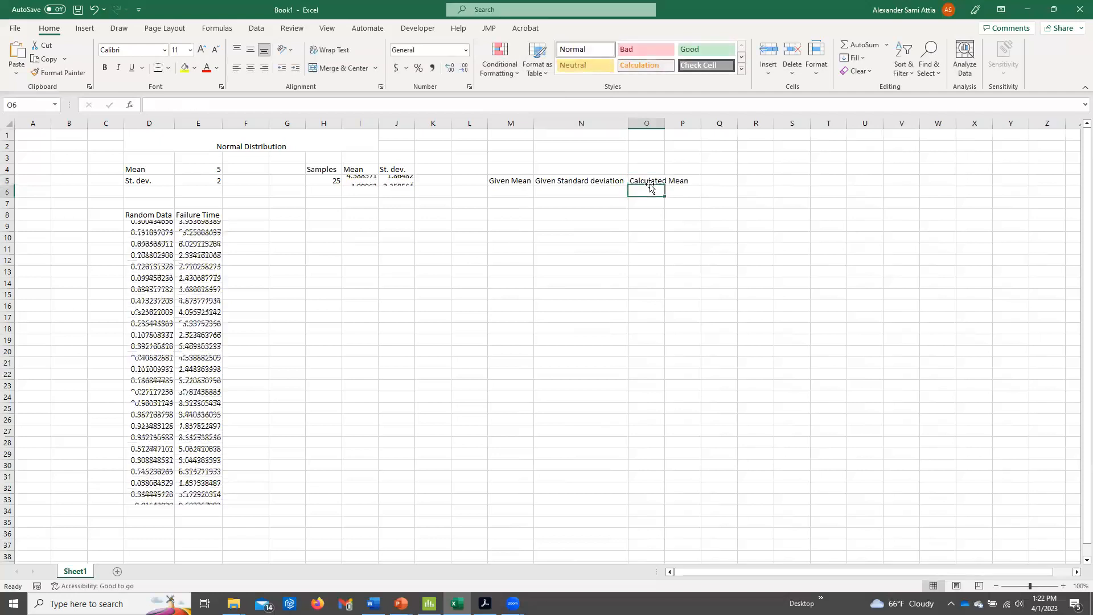
double_click(665, 123)
click(705, 178)
text(Calculated Standar)
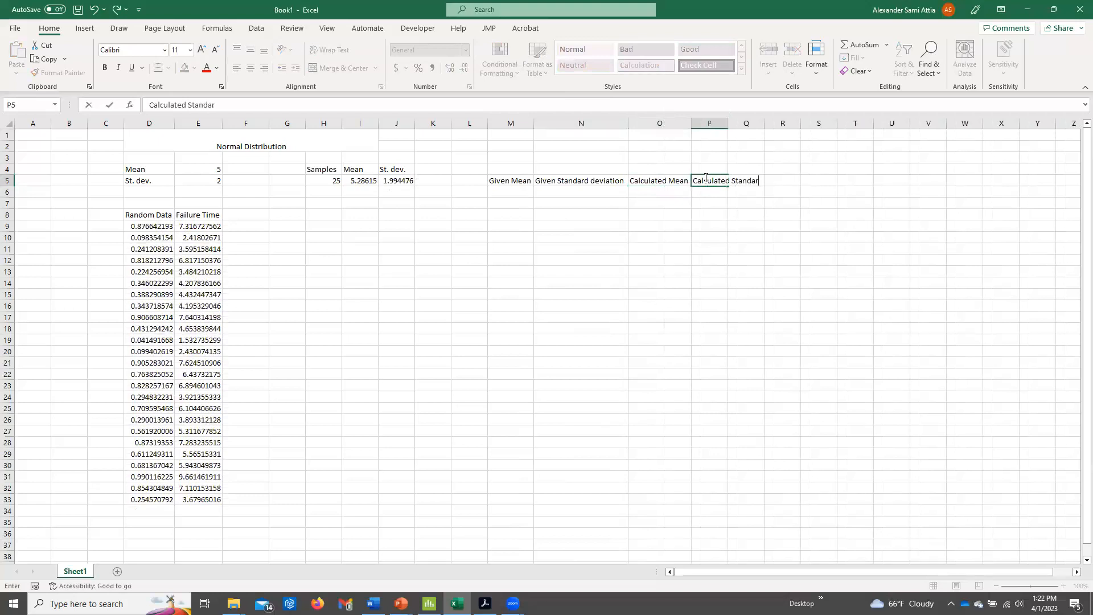
text(d deviation)
key(Return)
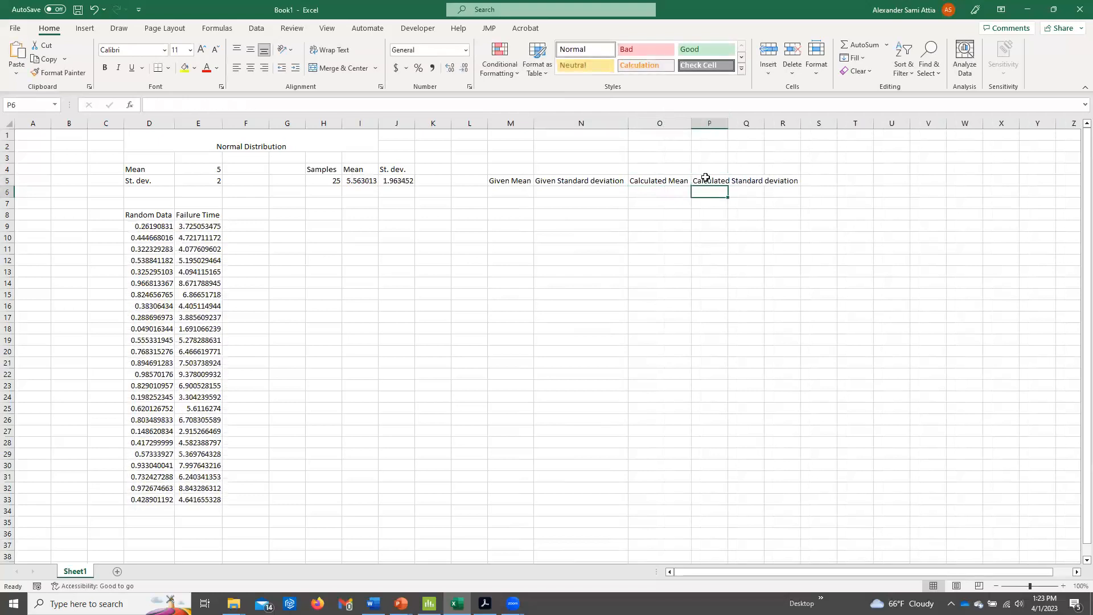
double_click(729, 123)
Enter 5 in M6 and =M6 in M7, and fill the given mean down to M32.
click(527, 192)
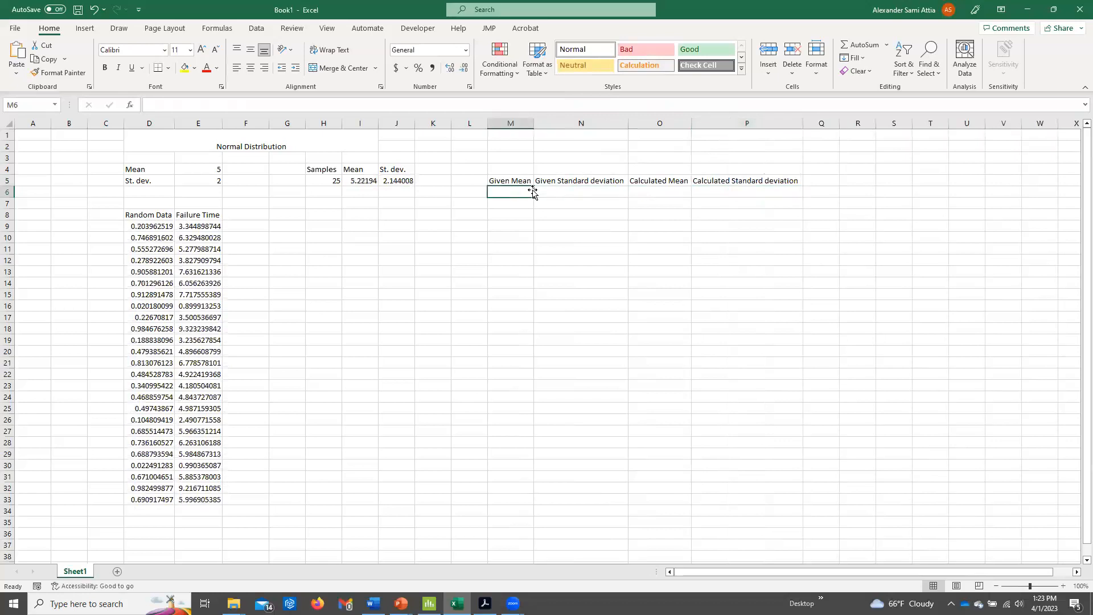
text(5)
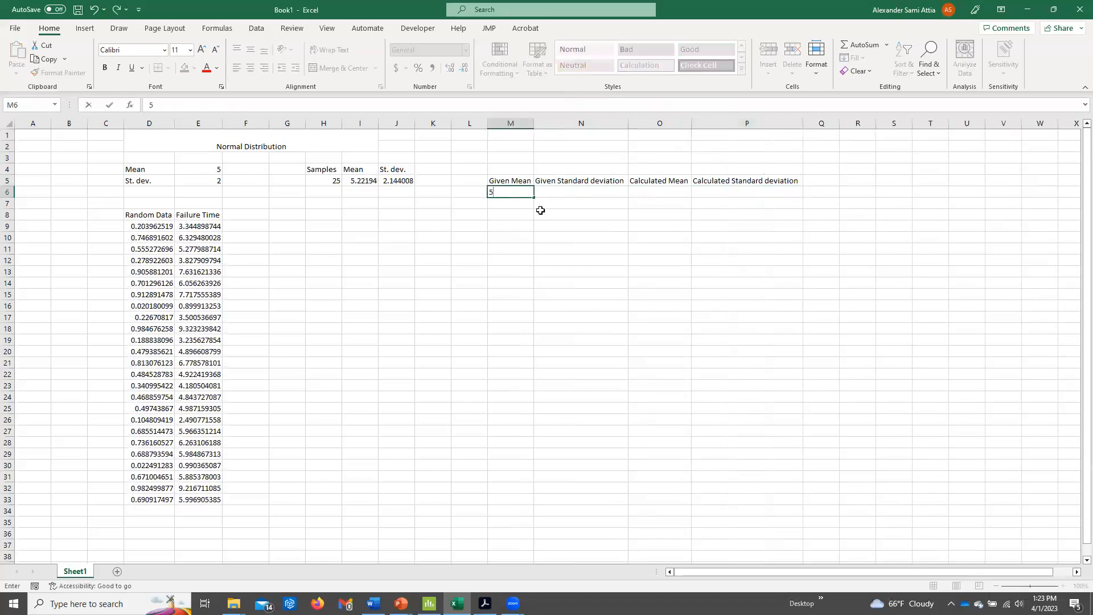
key(Return)
text(=M6)
key(Return)
click(527, 204)
drag(532, 209, 532, 493)
Enter =2 in N6 and fill the given standard deviation down to N32.
click(555, 191)
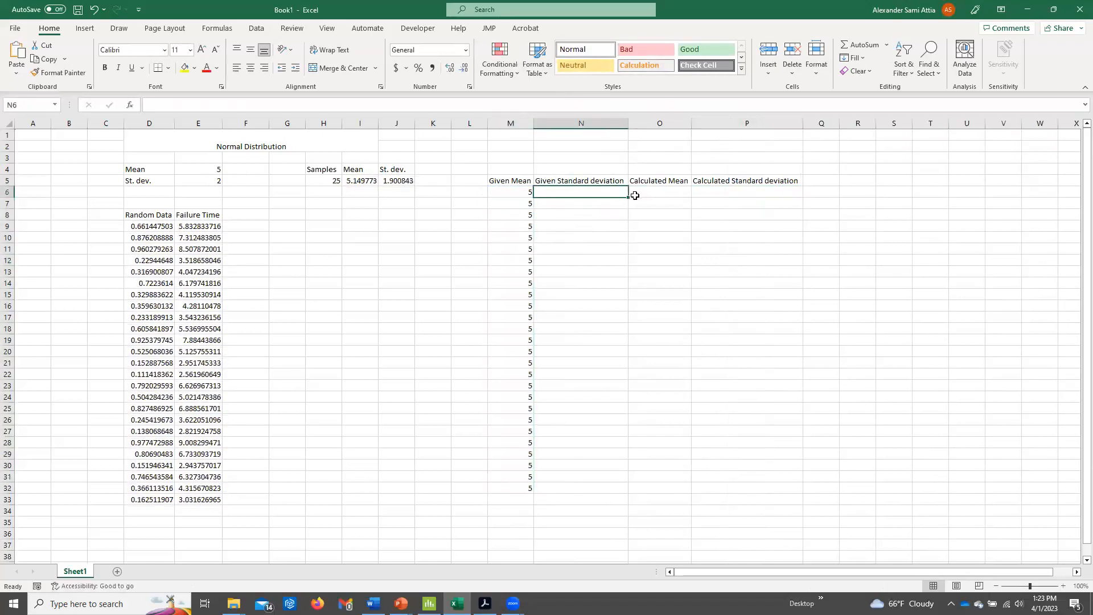
text(=2)
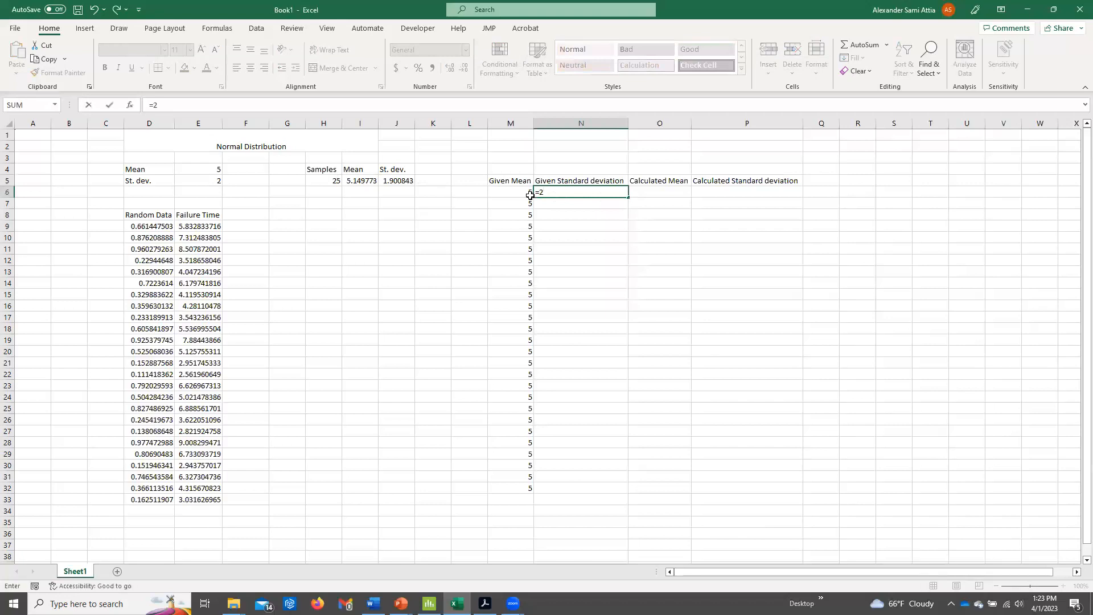
key(Return)
click(625, 196)
drag(628, 197, 602, 493)
Narrow the given standard deviation and calculated value columns N to P to make the comparison table more compact.
click(705, 185)
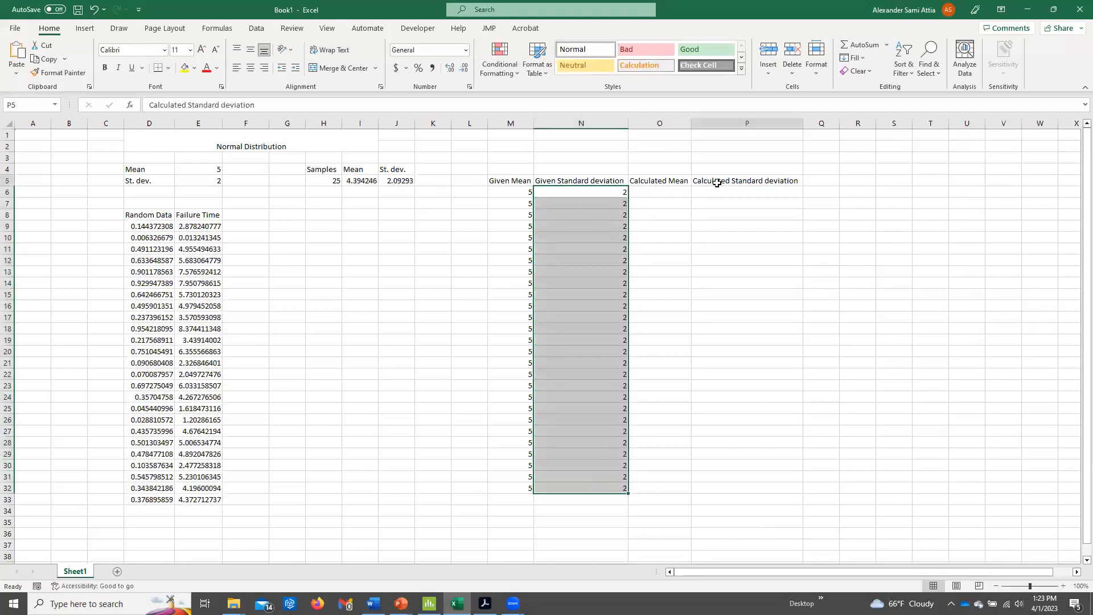
click(667, 183)
drag(331, 180, 385, 182)
click(369, 181)
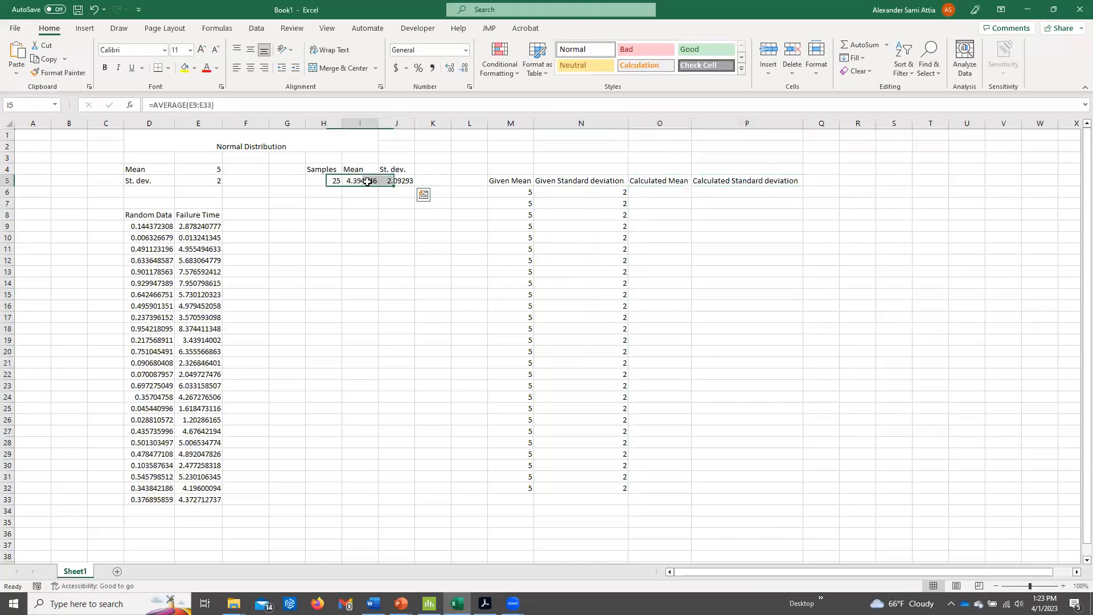
drag(624, 124, 595, 126)
drag(707, 124, 636, 123)
click(577, 191)
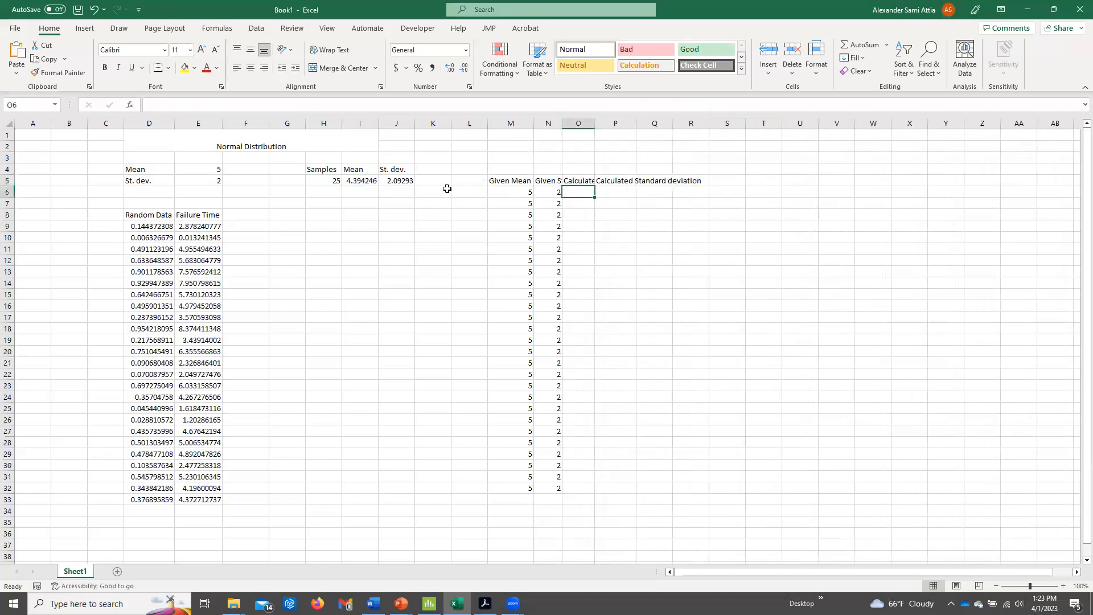
Copy the sample mean and standard deviation from I5:J5 and paste them as values into O6:P6.
drag(360, 180, 399, 181)
key(ctrl+c)
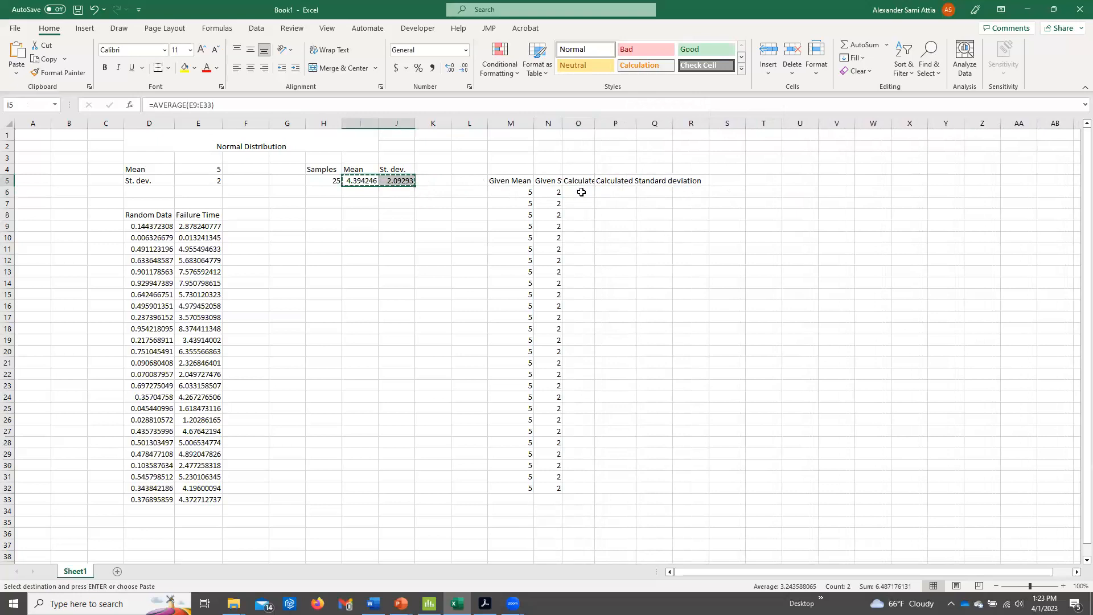
right_click(583, 193)
click(628, 271)
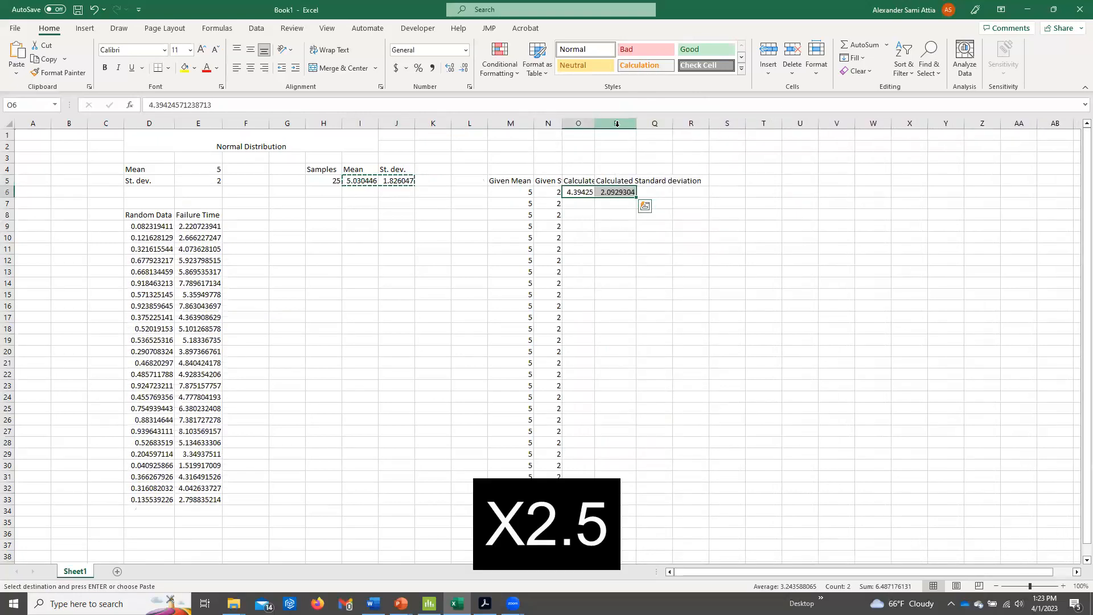
Wrap the text in row 5 and adjust the widths of columns N to P to fit the wrapped headings.
click(8, 181)
click(330, 50)
click(653, 197)
mouse_move(637, 123)
mouse_down()
mouse_move(654, 124)
mouse_move(619, 123)
mouse_up()
drag(563, 123, 604, 124)
Insert a scatter chart of the given means M6:M32, place it beside the comparison table and title it "Mean".
drag(512, 237, 512, 534)
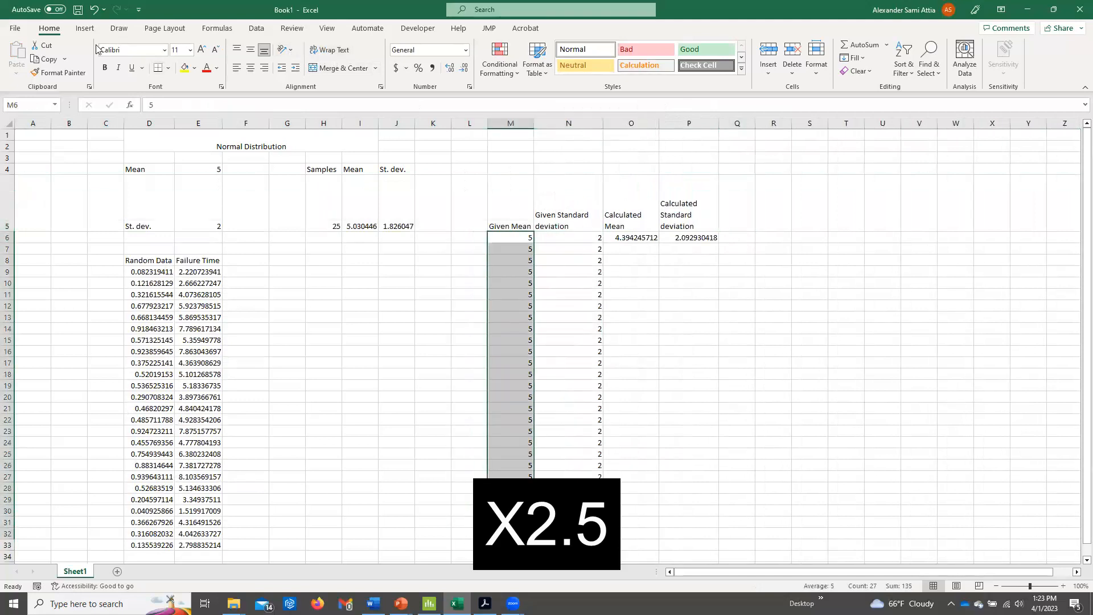
click(85, 28)
click(530, 70)
click(537, 109)
drag(548, 274, 889, 261)
click(888, 261)
triple_click(888, 261)
text(Mean)
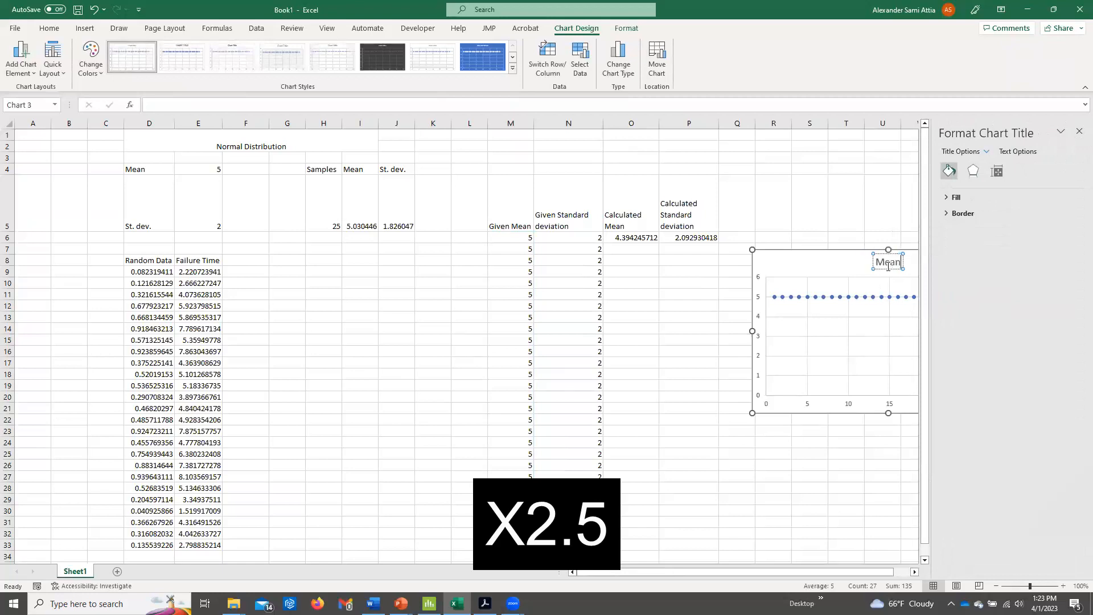
Add a second series to the Mean chart that plots the calculated means in column O, rows 6 to 32.
click(1080, 135)
click(838, 308)
key(ctrl+c)
key(ctrl+v)
click(840, 297)
drag(534, 259, 648, 257)
click(699, 313)
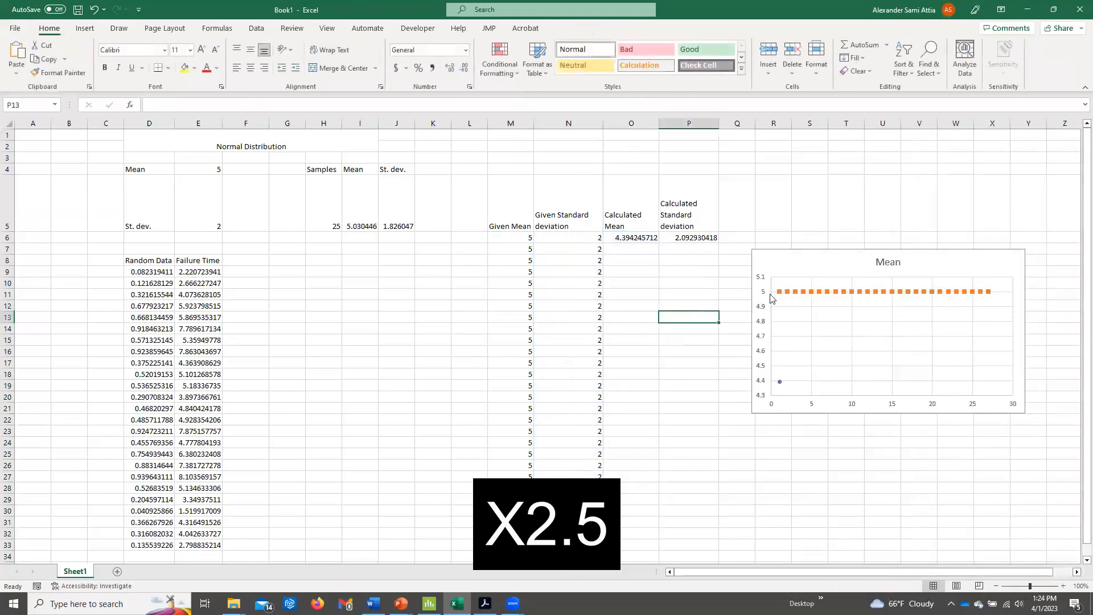
Move the Mean chart up, place a copy of it below and title the copy "Standard Deviation".
drag(781, 258, 785, 205)
key(ctrl+c)
click(819, 396)
key(ctrl+v)
drag(835, 399, 806, 377)
triple_click(892, 381)
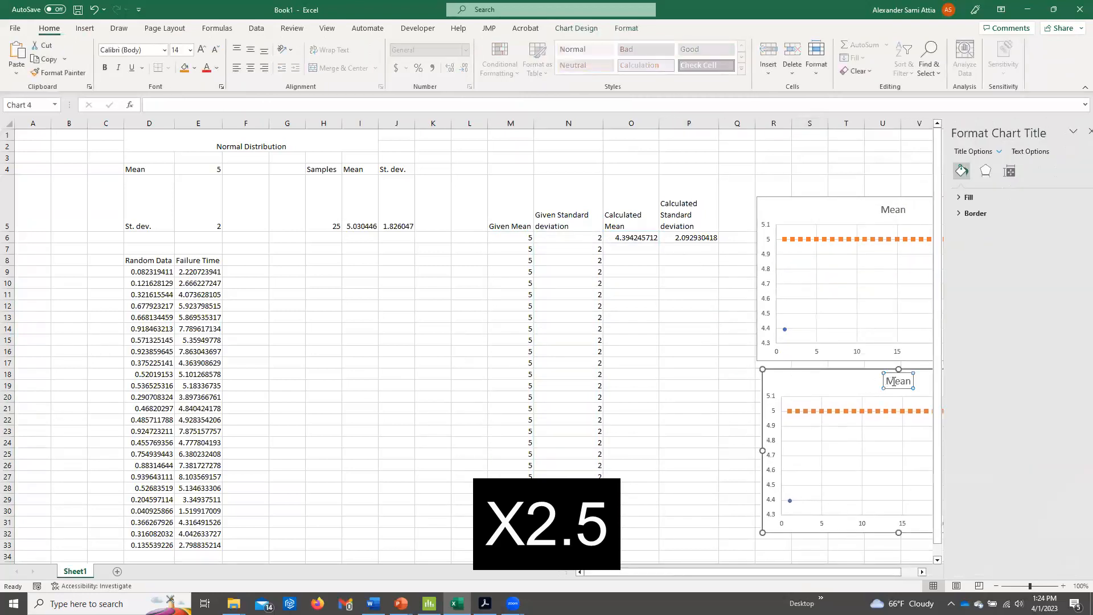
text(Standard Deviation)
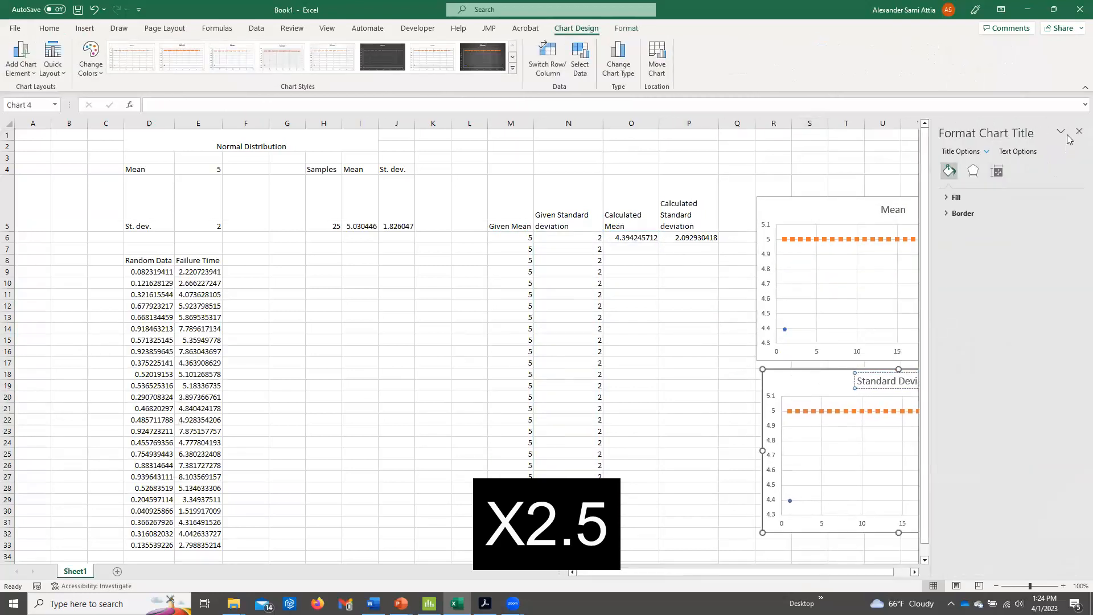
click(1079, 131)
Repoint the Standard Deviation chart's two series to the given values in column N and the calculated values in column P.
click(885, 412)
drag(534, 349, 593, 364)
click(790, 410)
drag(660, 373, 716, 370)
click(740, 319)
Set the Mean chart's vertical axis bounds to a minimum of 4 and a maximum of 6.
double_click(766, 310)
double_click(1029, 225)
text(4)
key(Return)
double_click(1028, 238)
text(6)
key(Return)
Set the Standard Deviation chart's vertical axis bounds to a minimum of 1 and a maximum of 3.
click(775, 460)
double_click(1029, 224)
text(1)
key(Return)
double_click(1028, 238)
text(3)
key(Return)
click(1079, 131)
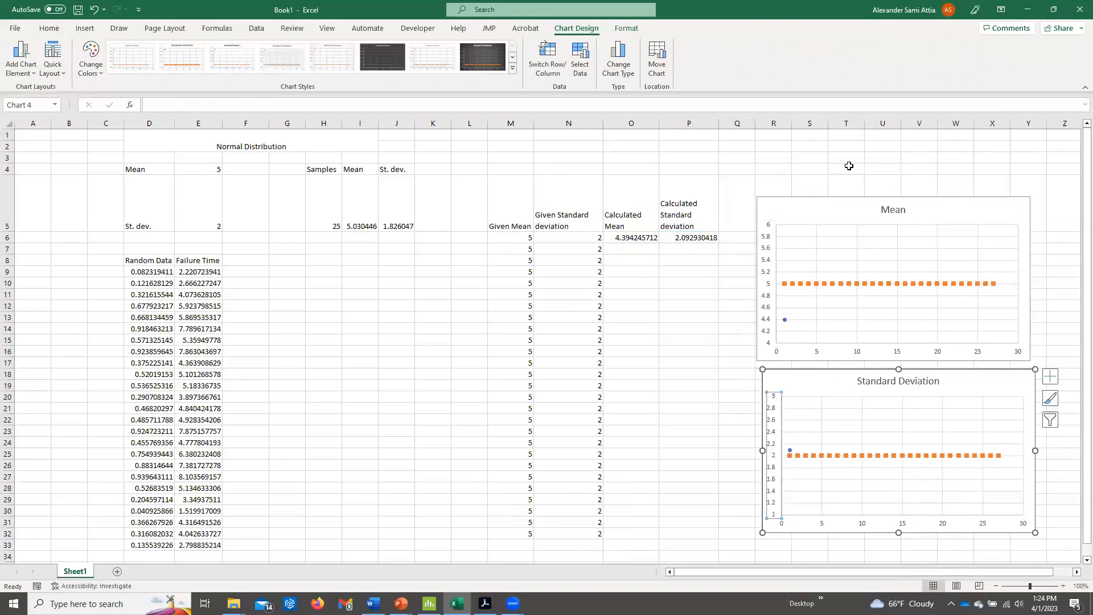
click(846, 169)
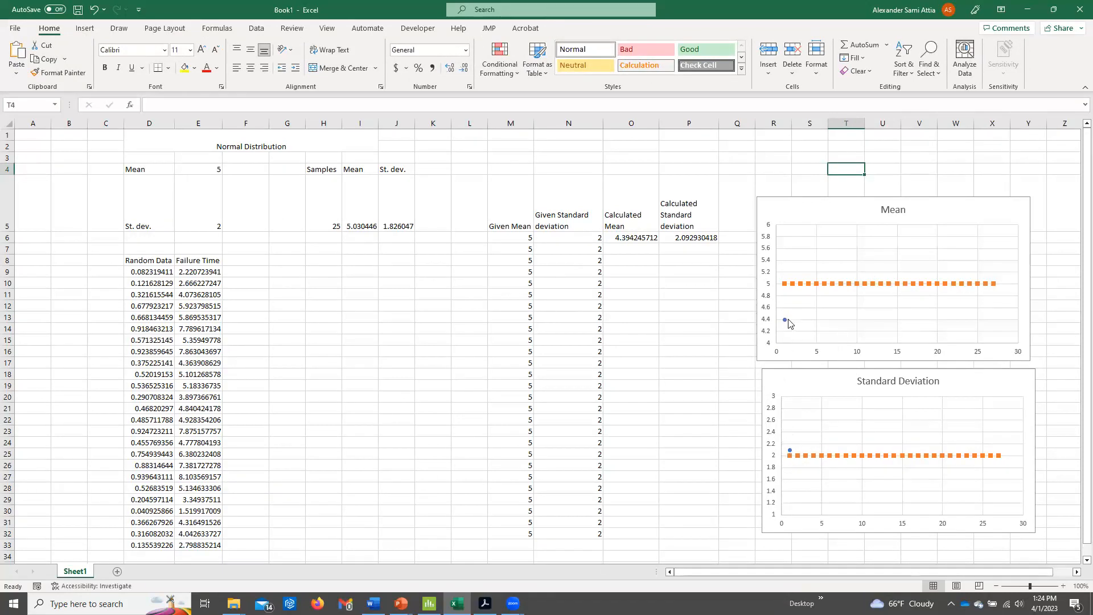
Reduce the height of row 5 and paste the sample mean and standard deviation from I5:J5 as values into O7:P7.
click(240, 218)
drag(13, 232, 11, 198)
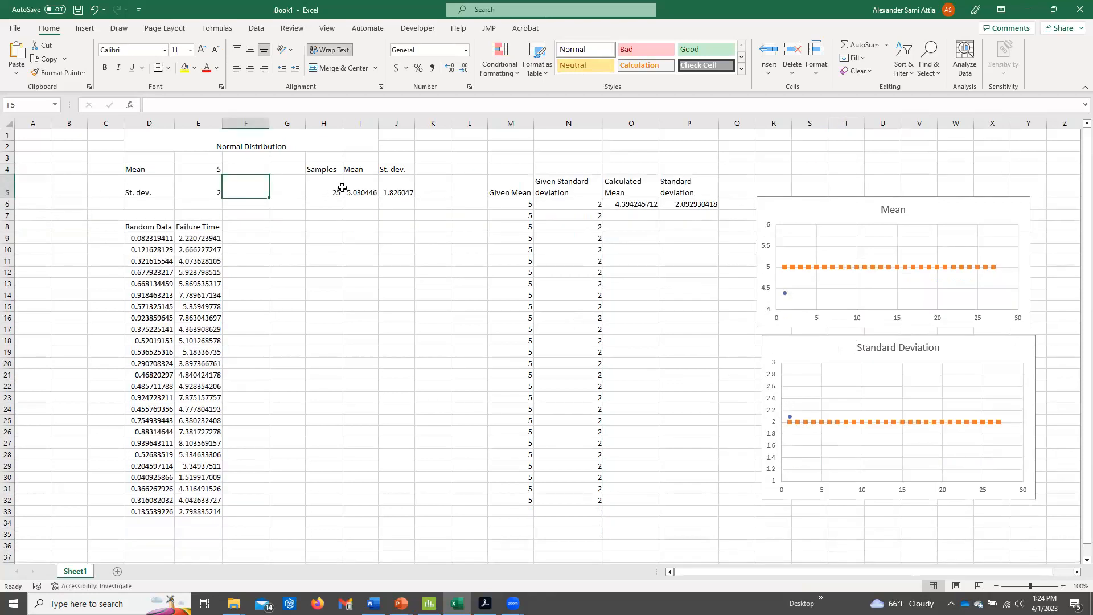
click(360, 193)
drag(360, 192, 397, 192)
key(ctrl+c)
right_click(624, 215)
click(668, 293)
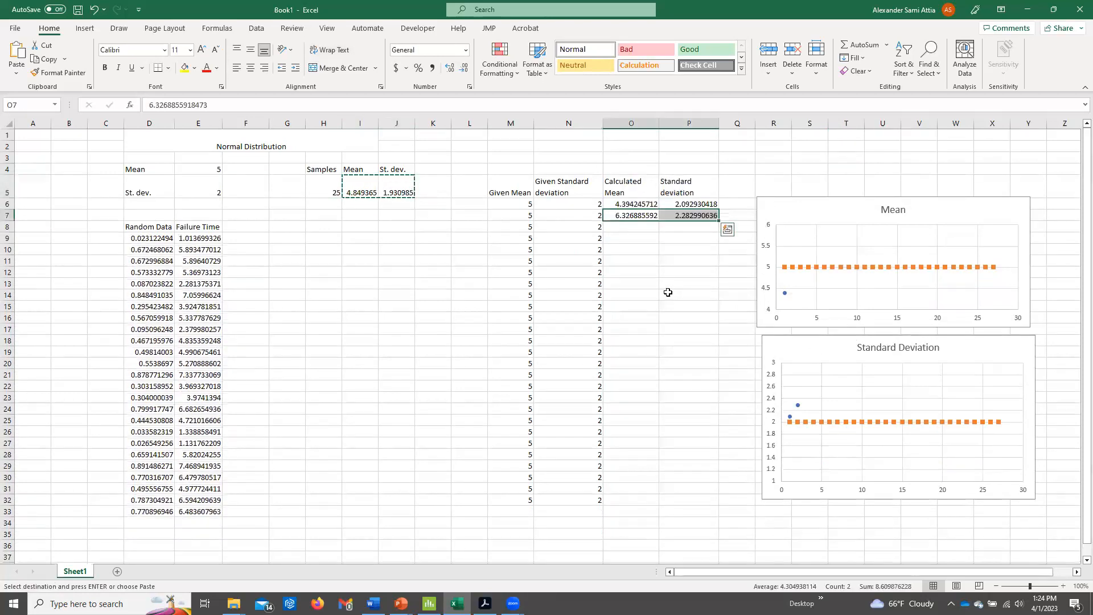
Record three more samples by pasting I5:J5 as values into rows 8, 9 and 10 of columns O and P.
click(631, 226)
right_click(646, 227)
click(691, 305)
drag(360, 192, 388, 189)
right_click(629, 238)
click(671, 314)
click(627, 249)
right_click(628, 249)
click(670, 329)
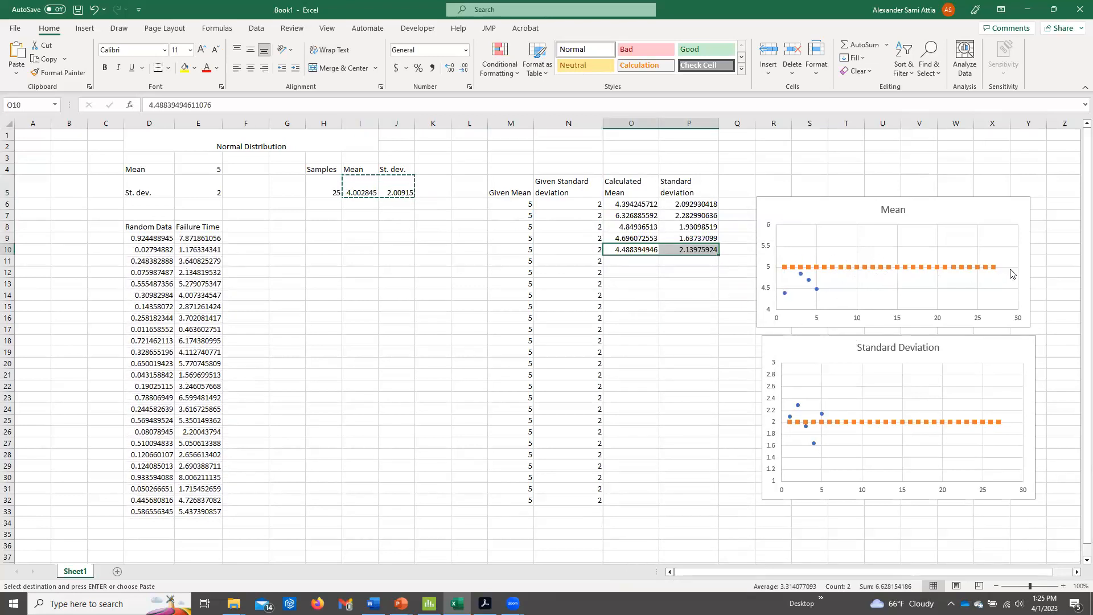
Paste the recalculated I5:J5 results as values into O11:P11, O12:P12 and O13:P13.
drag(370, 192, 398, 193)
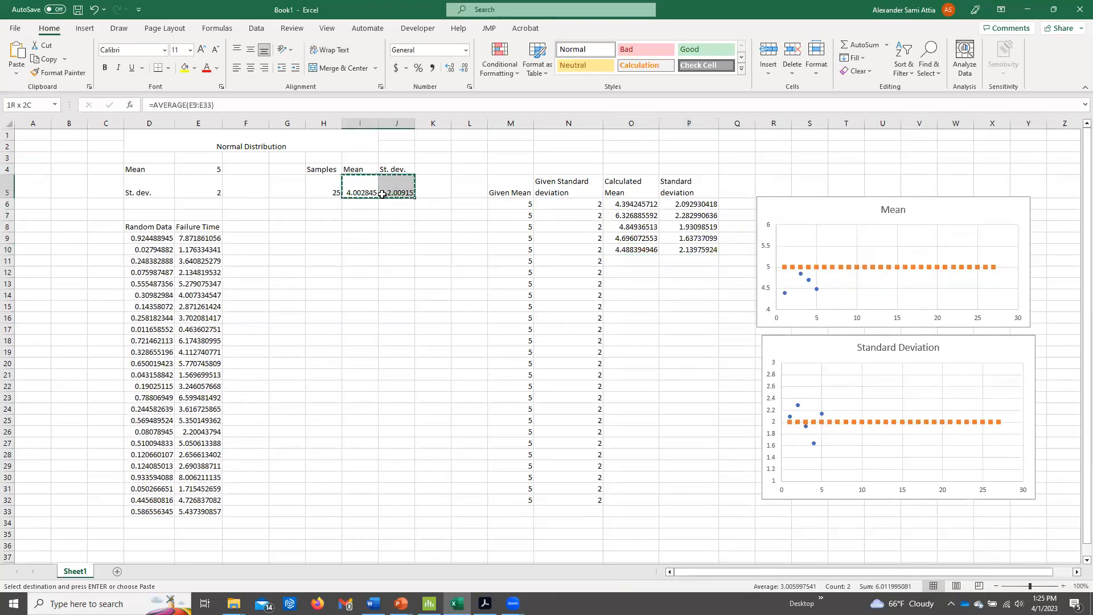
right_click(632, 263)
click(688, 329)
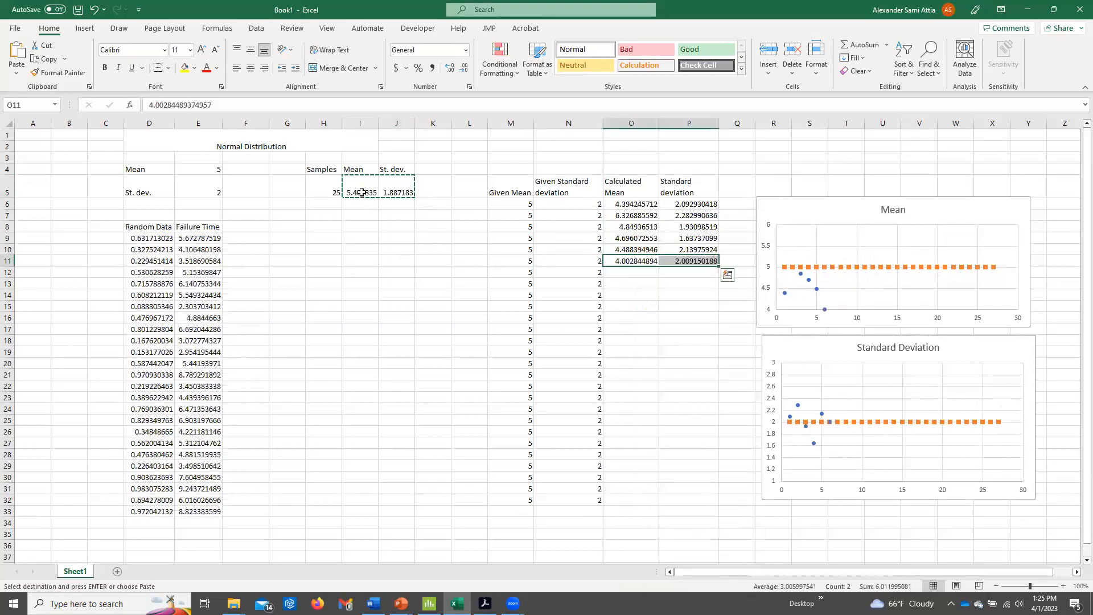
right_click(624, 272)
click(673, 327)
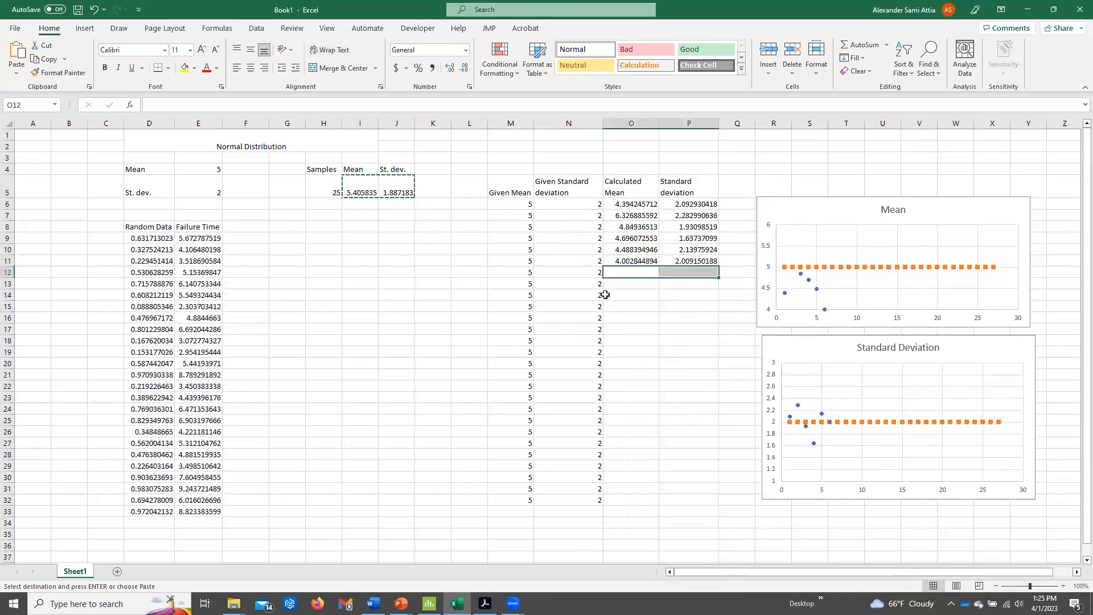
drag(361, 192, 399, 192)
right_click(640, 288)
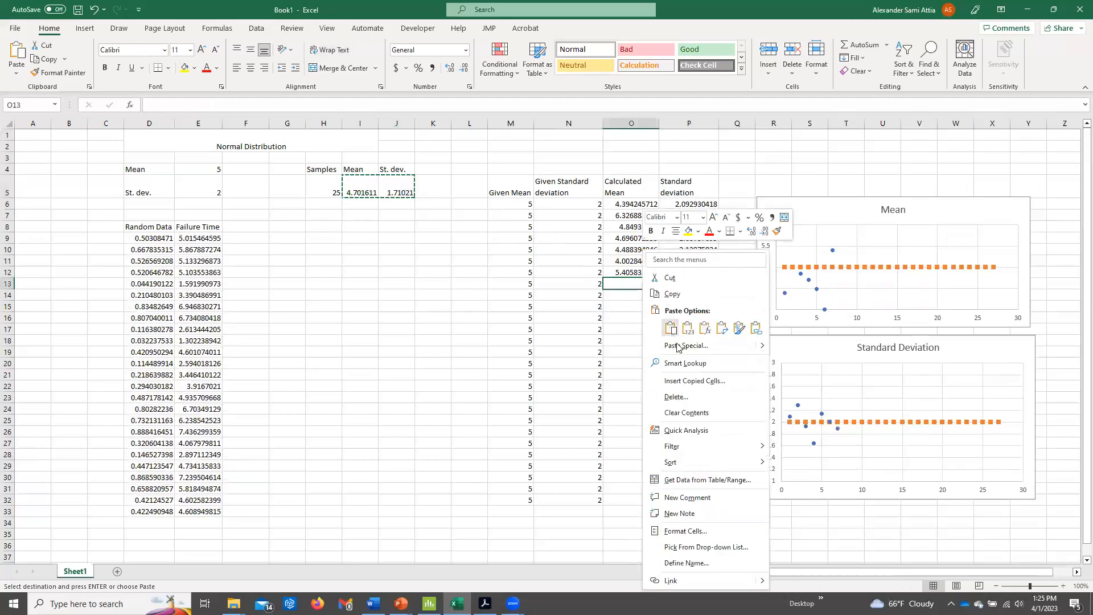
click(686, 329)
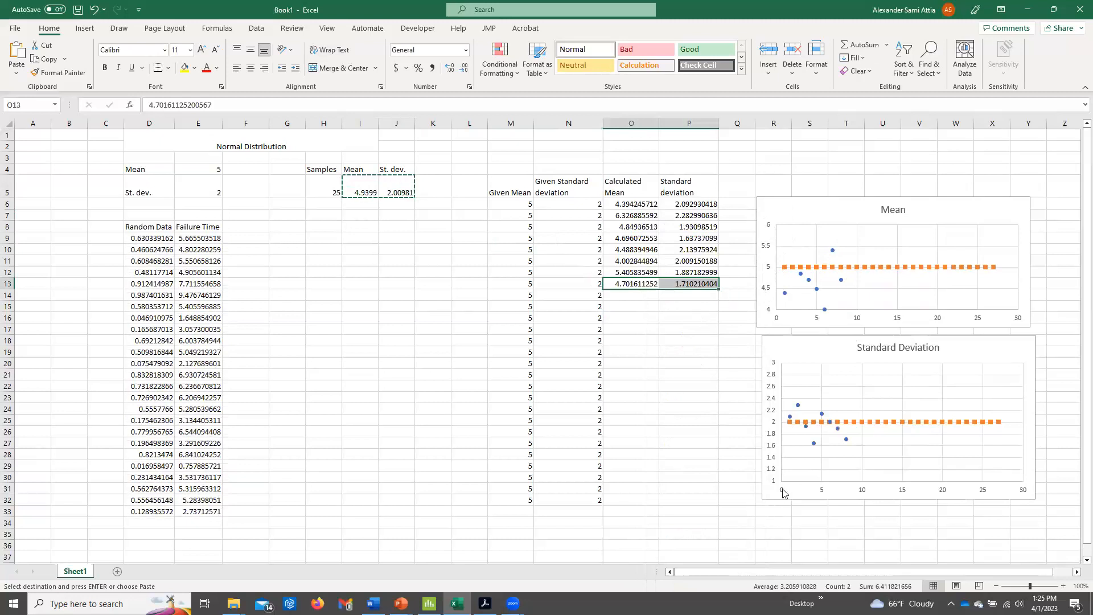
Widen the Mean chart's vertical axis bounds to 0 and 10 to bring the outlying sample mean into range.
double_click(772, 272)
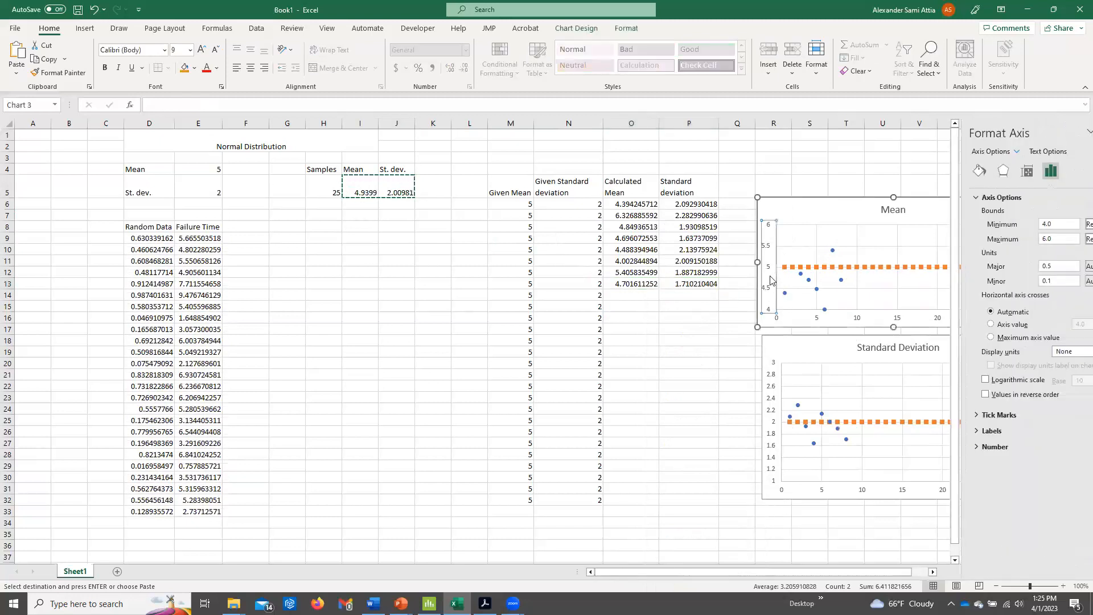
click(1016, 224)
text(0)
key(Tab)
text(10)
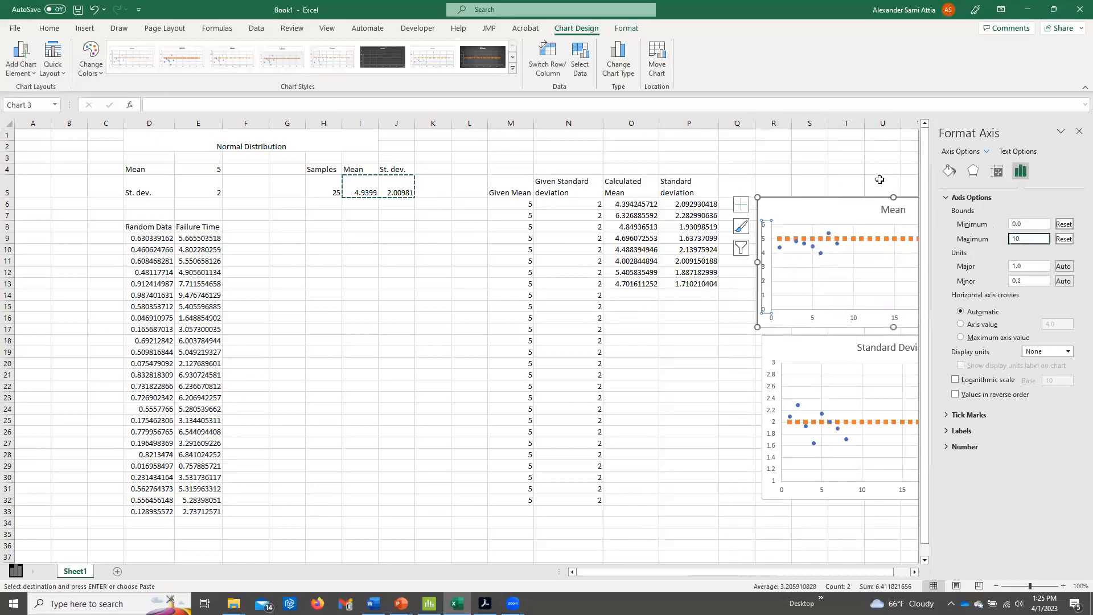
click(880, 179)
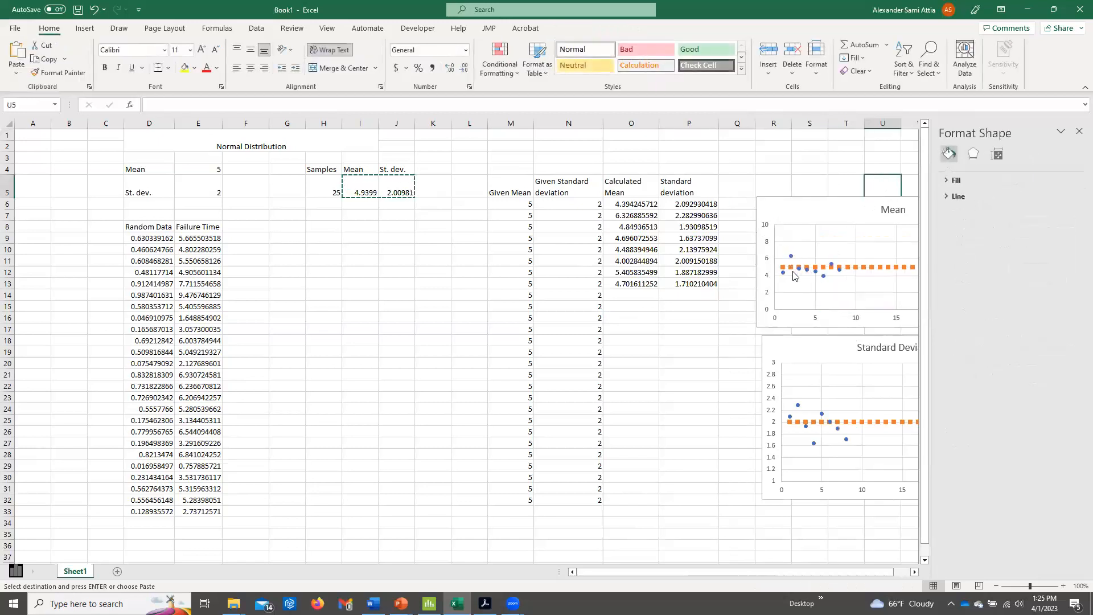
Return the Mean chart's vertical axis bounds to 4 and 6 and close the axis formatting options.
click(770, 277)
click(1018, 224)
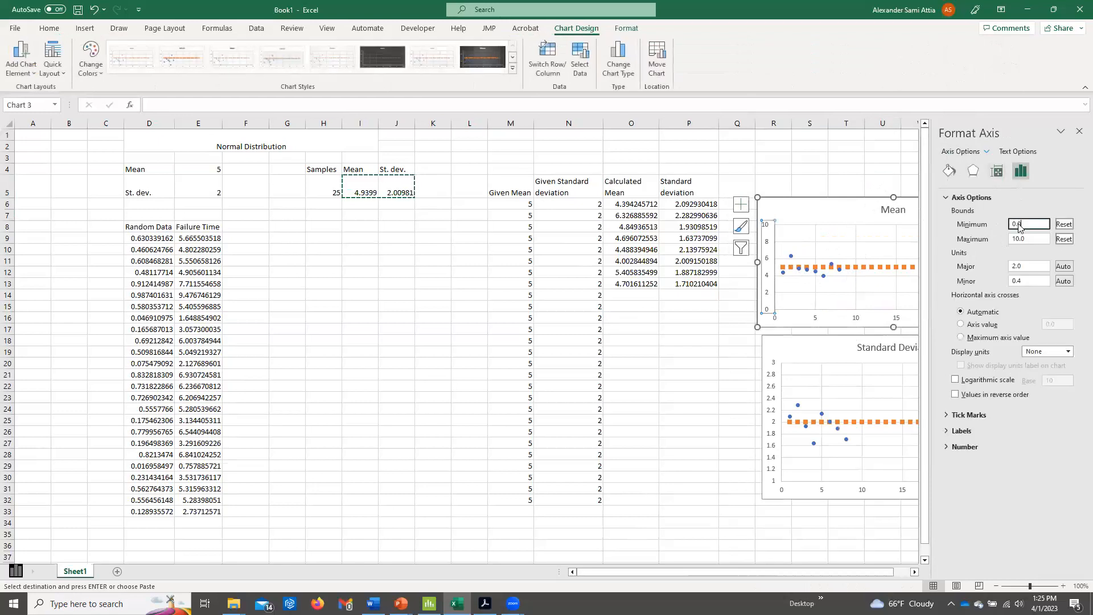
text(4)
key(Tab)
text(6)
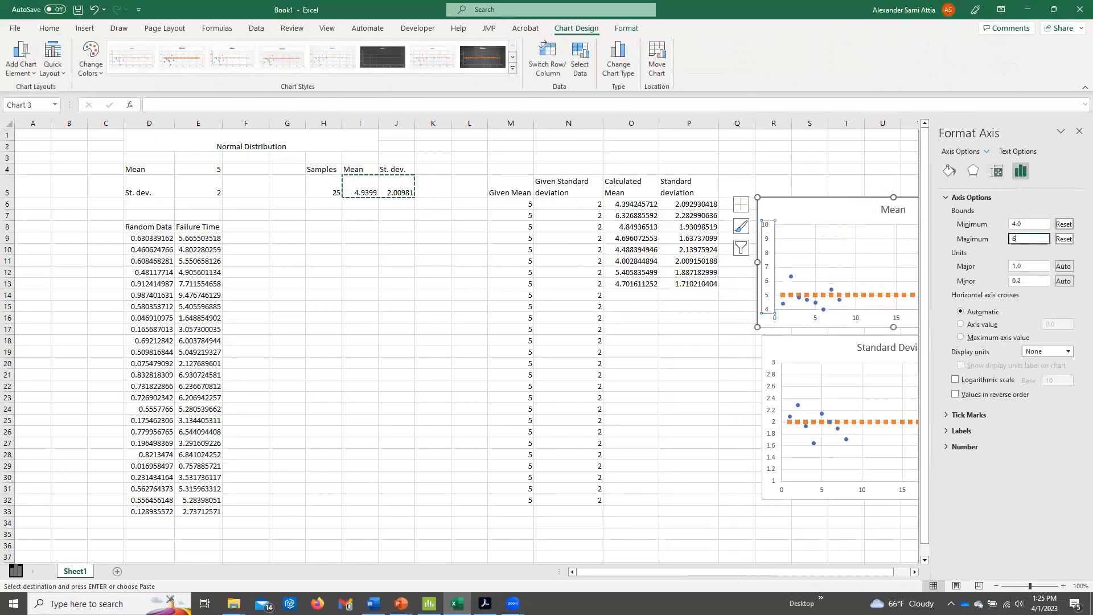
click(868, 177)
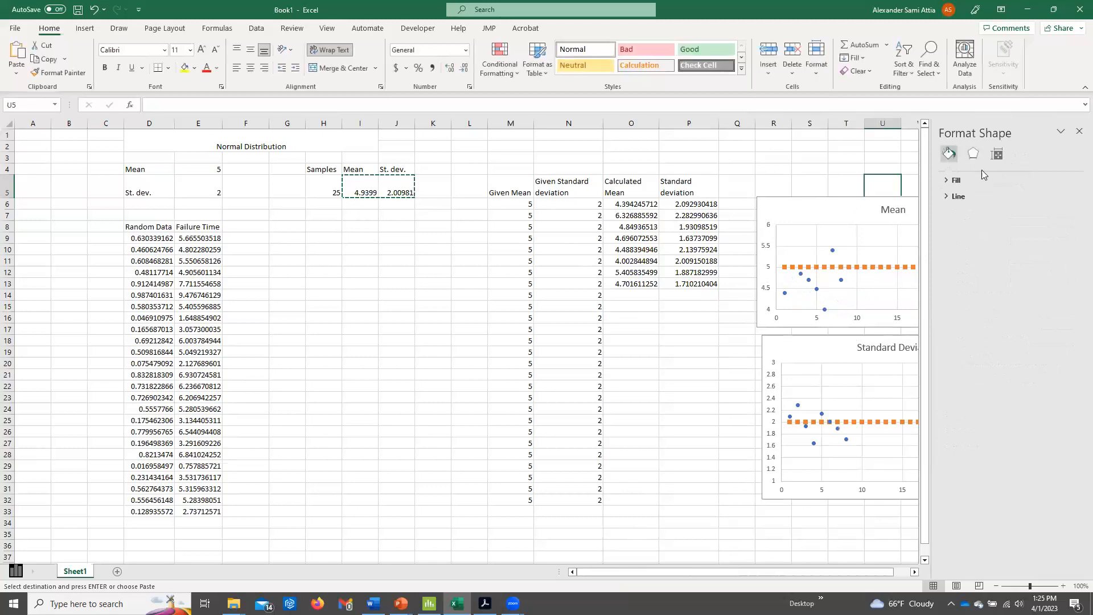
click(1078, 133)
Record four more samples by pasting I5:J5 as values into rows 14 to 17 of columns O and P.
drag(363, 191, 403, 194)
right_click(618, 296)
click(673, 328)
right_click(619, 305)
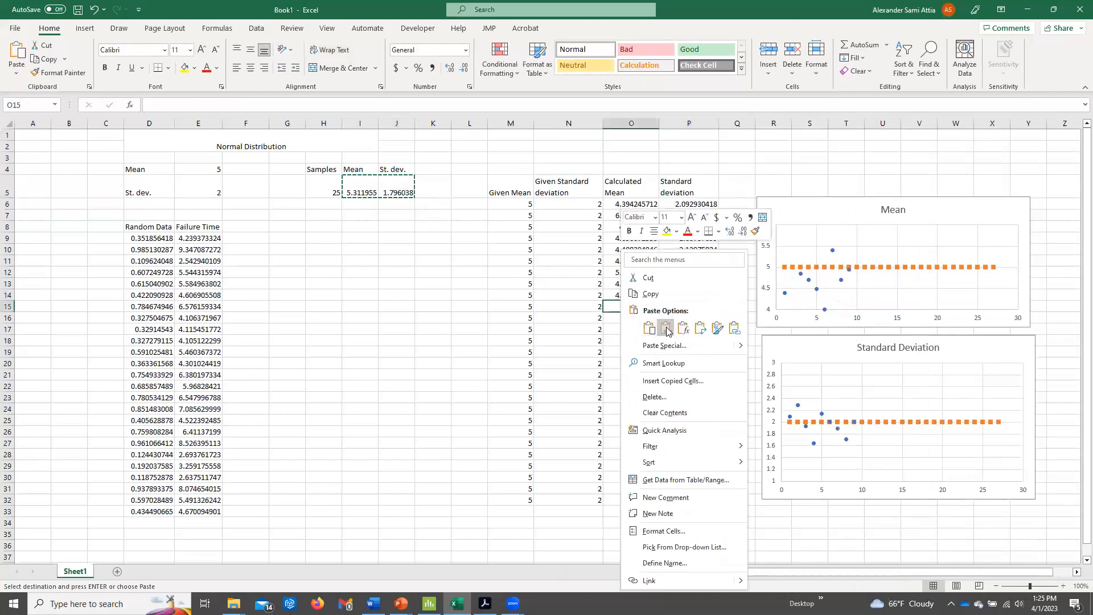
click(666, 328)
drag(363, 194, 401, 194)
right_click(619, 317)
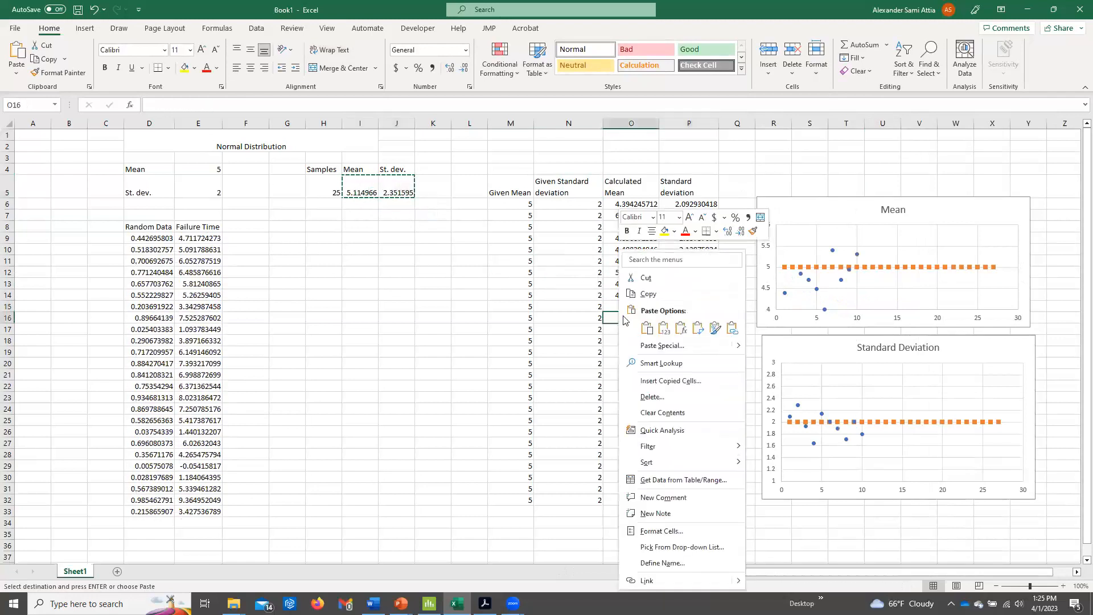
click(661, 328)
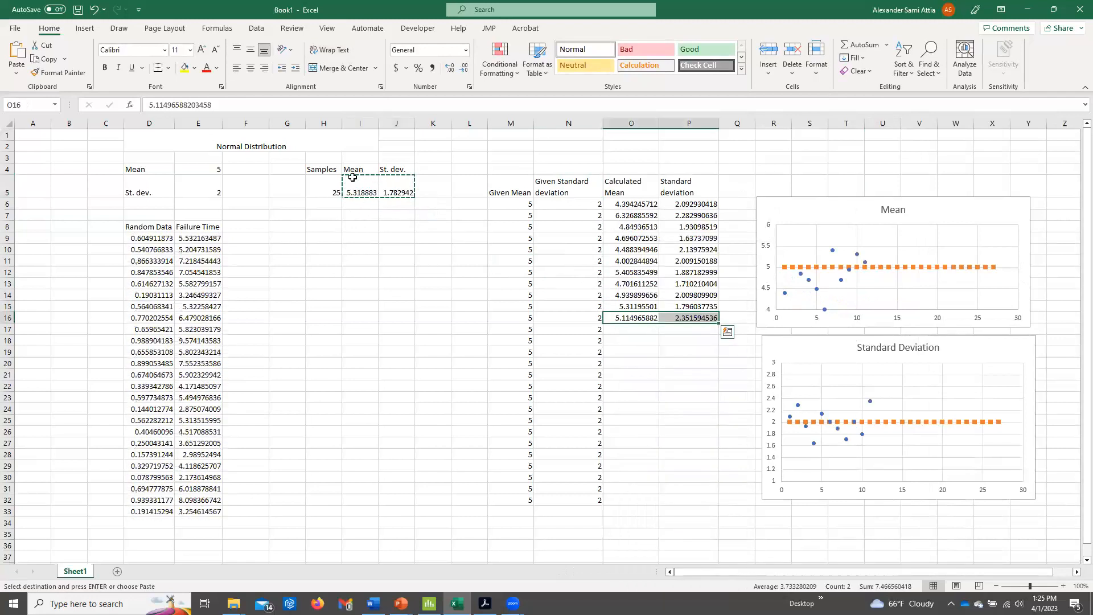
right_click(632, 329)
click(679, 328)
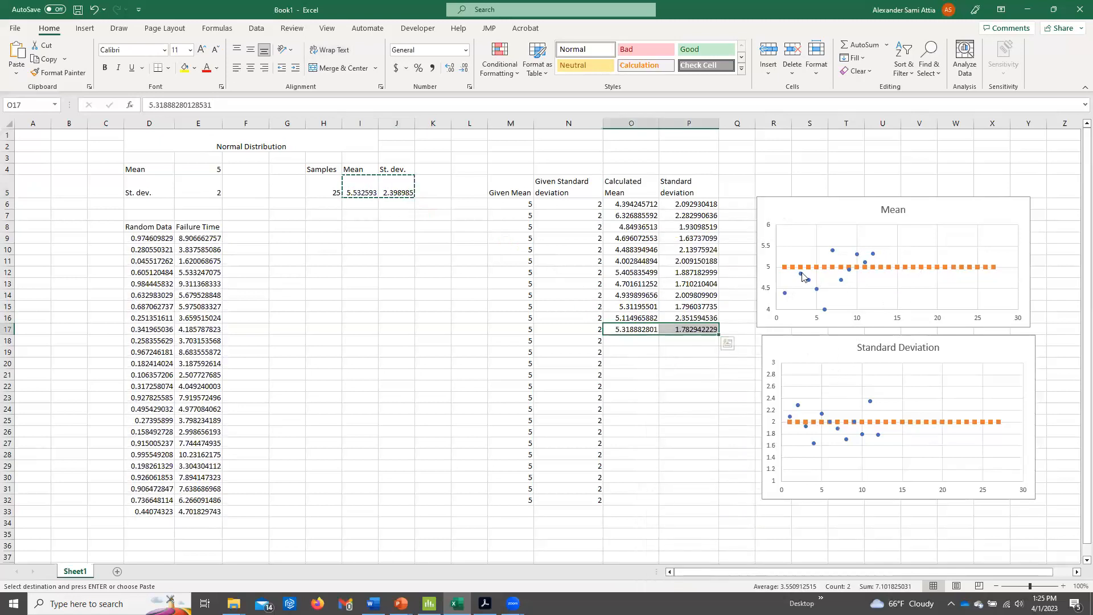
Move the Mean and Standard Deviation charts together, up and further away from the comparison table.
click(891, 217)
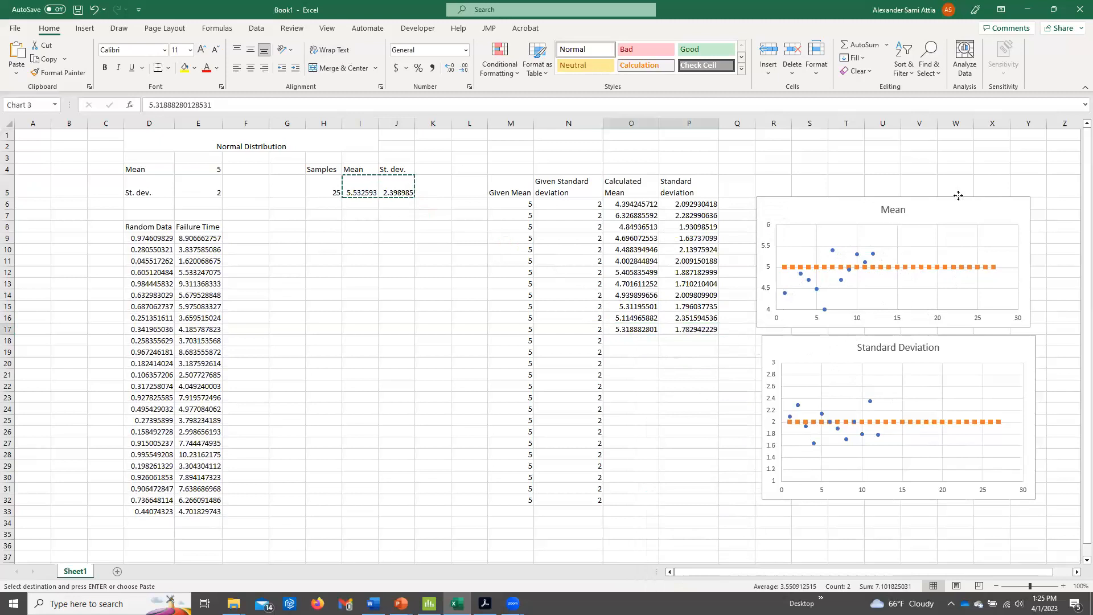
click(770, 455)
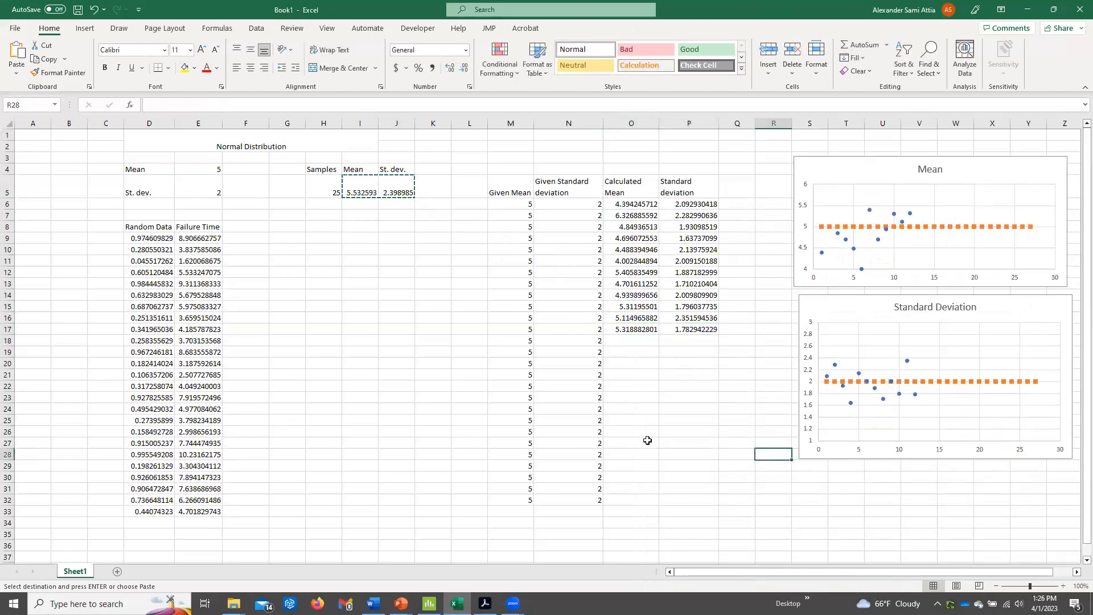
click(647, 440)
Capture both charts as a screenshot and place the pasted picture between the failure time data and the comparison table.
key(Print)
drag(786, 145, 1077, 468)
click(1015, 458)
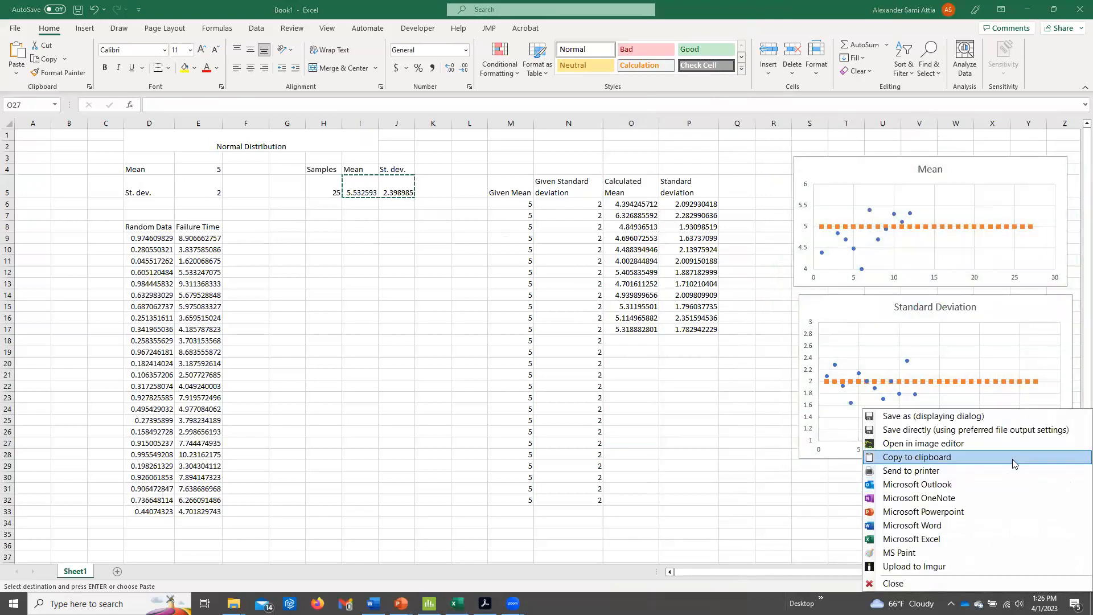
click(707, 347)
key(ctrl+v)
drag(665, 349, 362, 335)
Fill the random data and failure time formulas in columns D and E down to row 2400.
drag(146, 235, 136, 511)
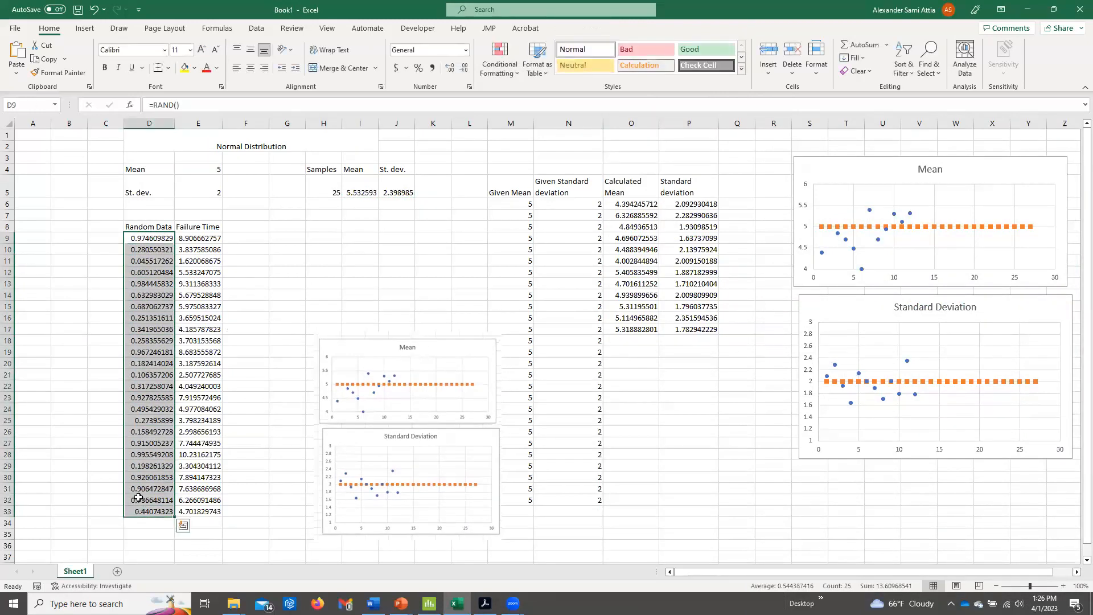
scroll(141, 488, down, 3)
drag(175, 414, 147, 456)
click(154, 447)
key(ctrl+Up)
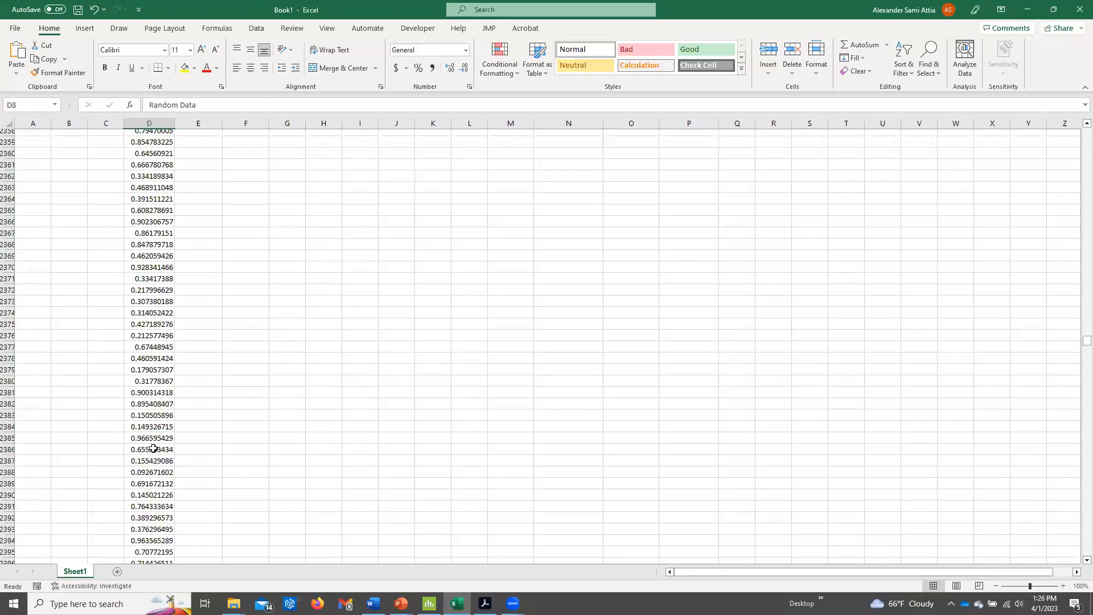
drag(199, 238, 219, 513)
double_click(222, 517)
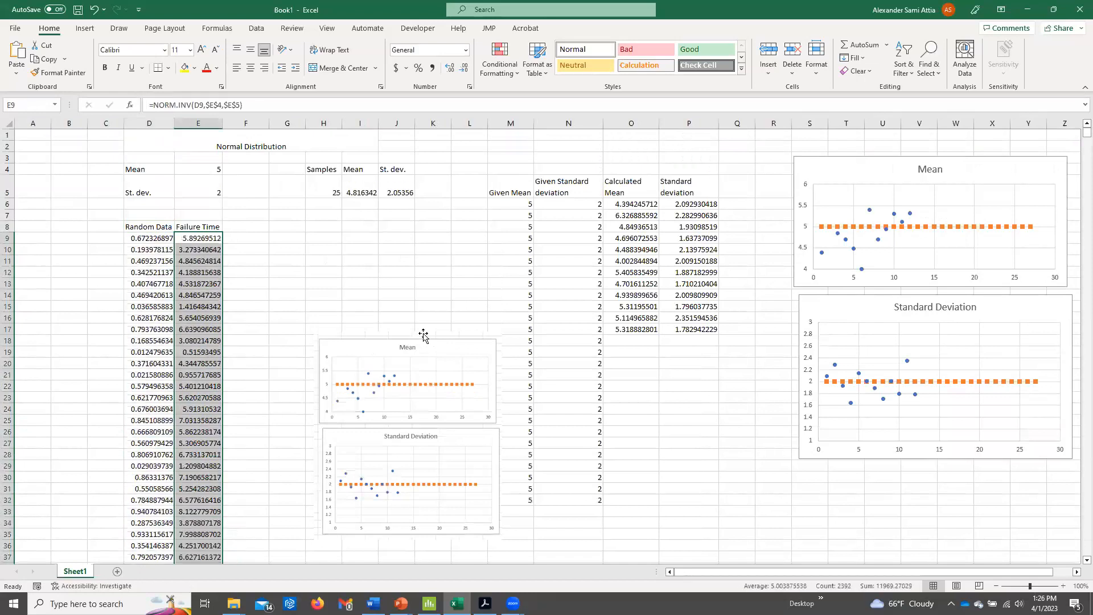
Extend the ranges of the AVERAGE formula in I5 and the STDEV.S formula in J5 to cover failure times down to row 2400.
click(394, 243)
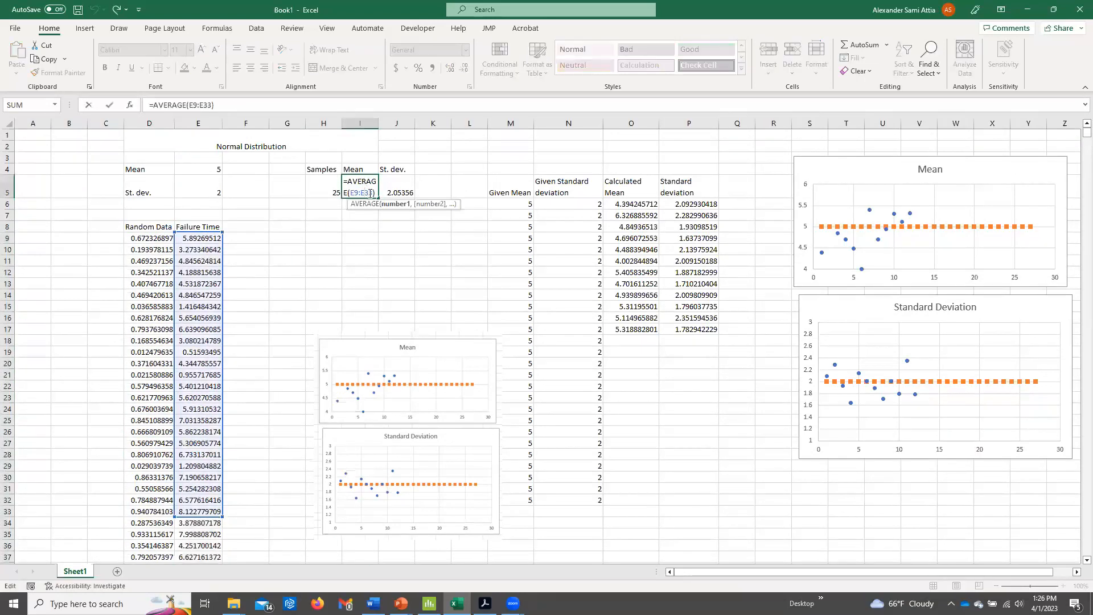
key(BackSpace)
key(BackSpace)
text(240)
key(Return)
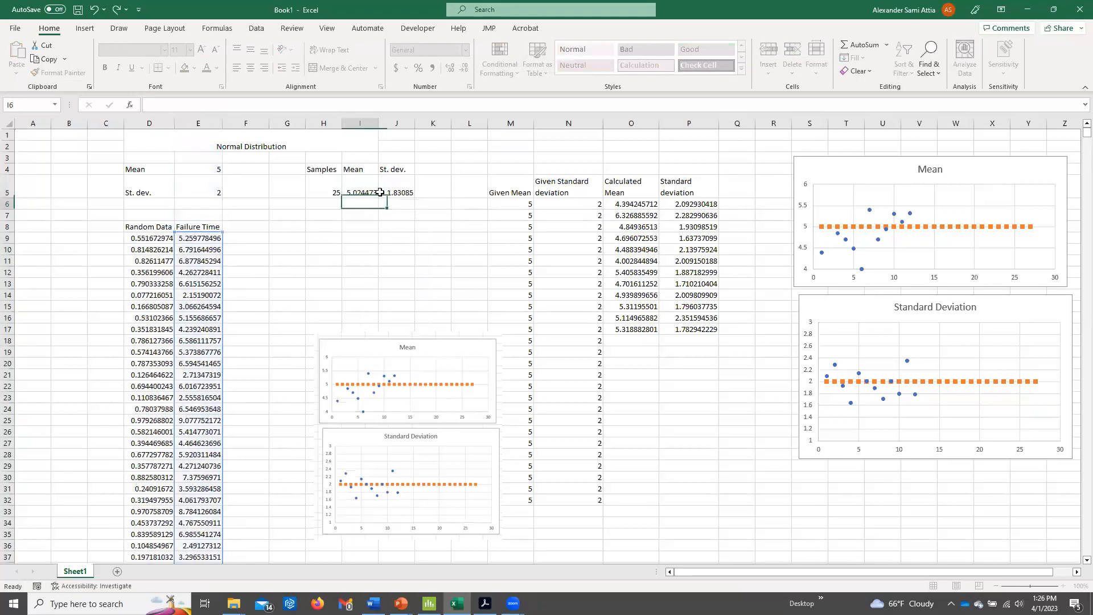
double_click(413, 193)
key(BackSpace)
key(BackSpace)
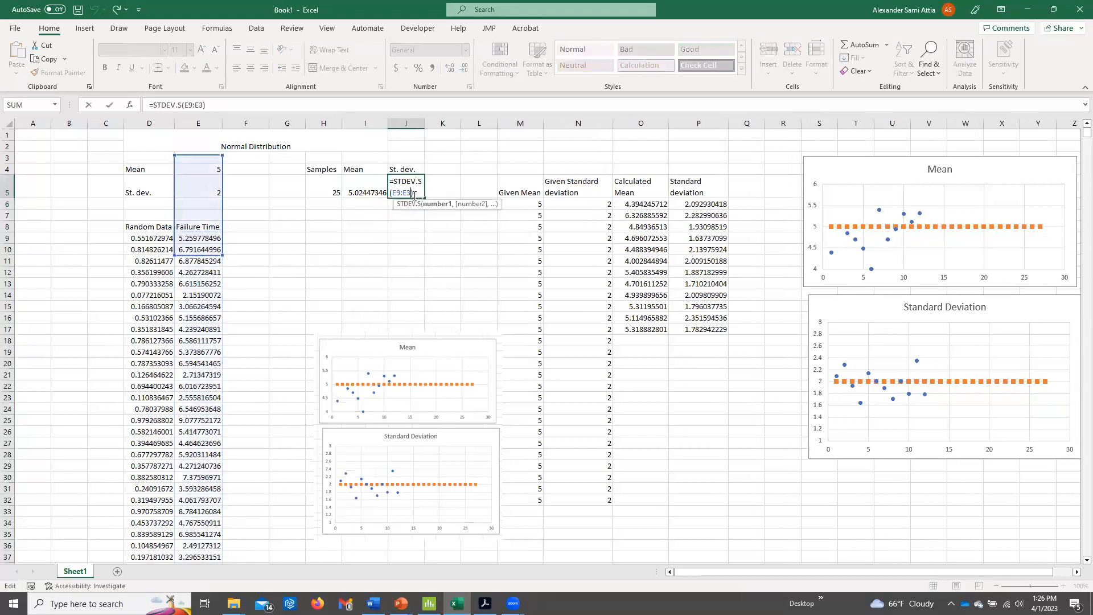
text(2400)
key(Return)
Clear the recorded sample means and standard deviations from O6:P17.
drag(655, 204, 699, 329)
key(Delete)
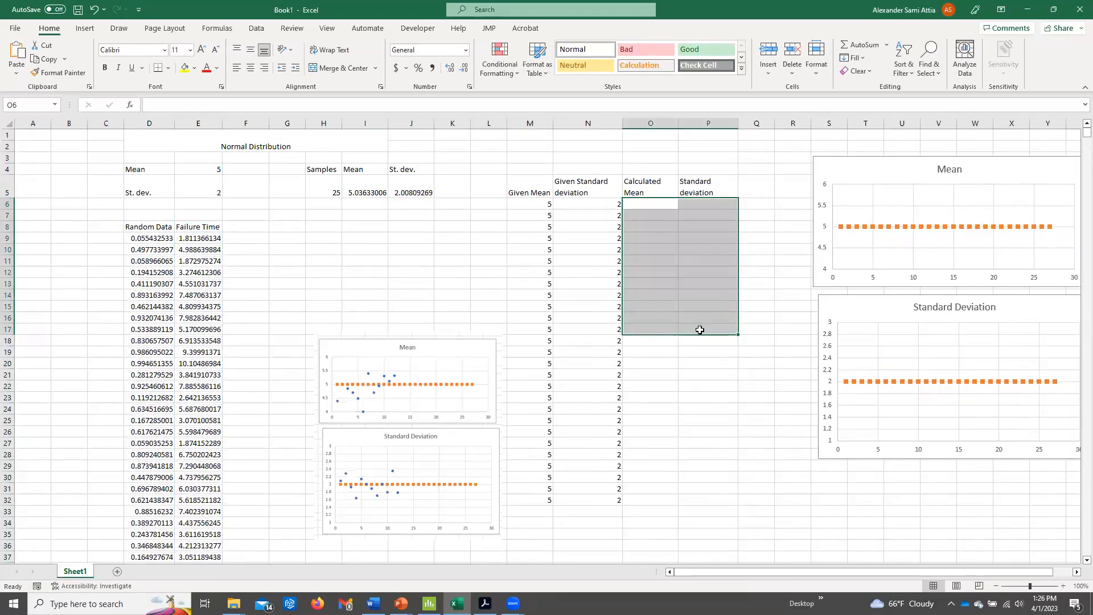
click(381, 281)
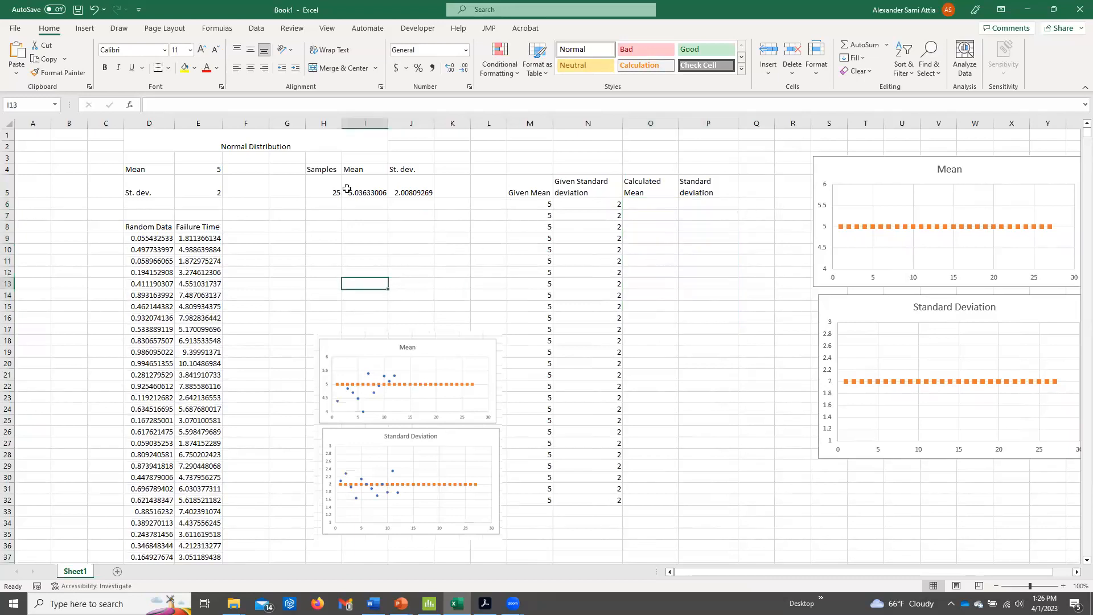
Record two successive results of the I5:J5 sample mean and standard deviation as values in O6:P6 and O7:P7.
drag(351, 185, 411, 193)
key(ctrl+c)
right_click(659, 205)
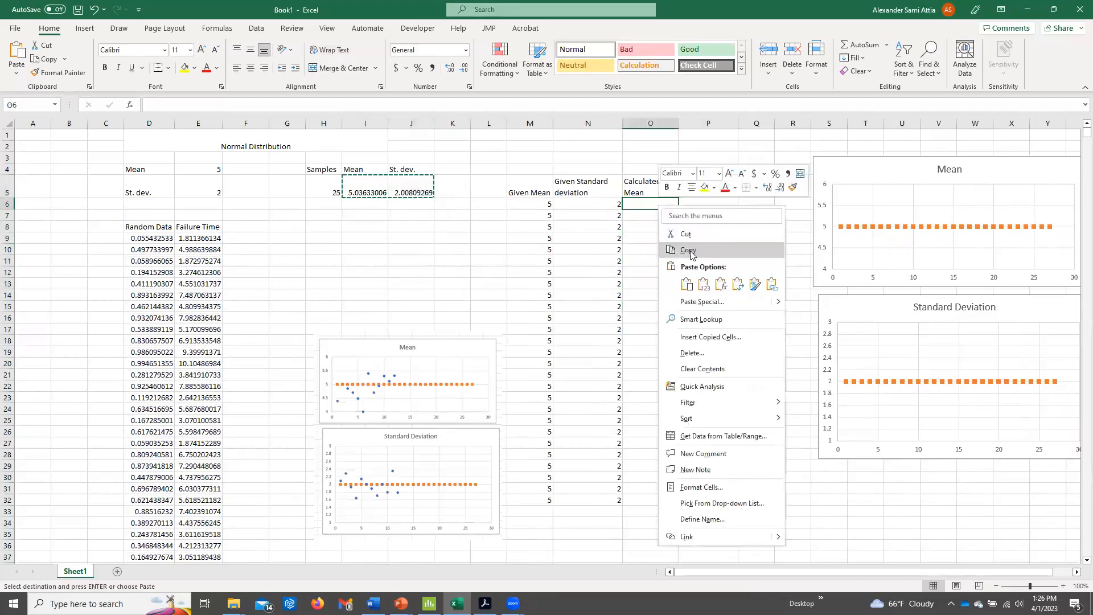
click(704, 284)
drag(353, 188, 393, 186)
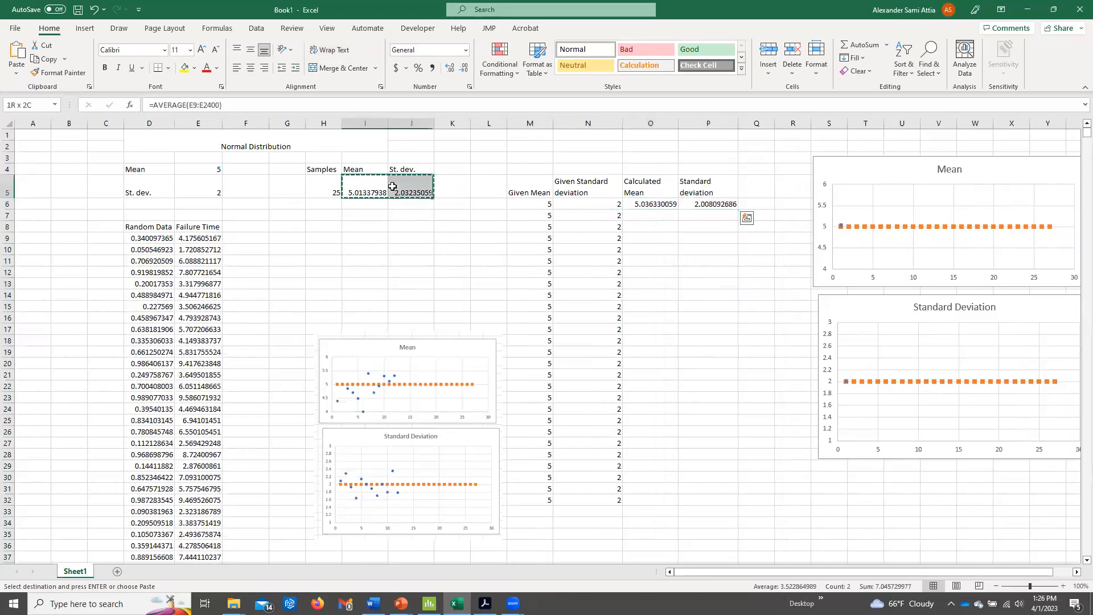
right_click(661, 216)
click(708, 290)
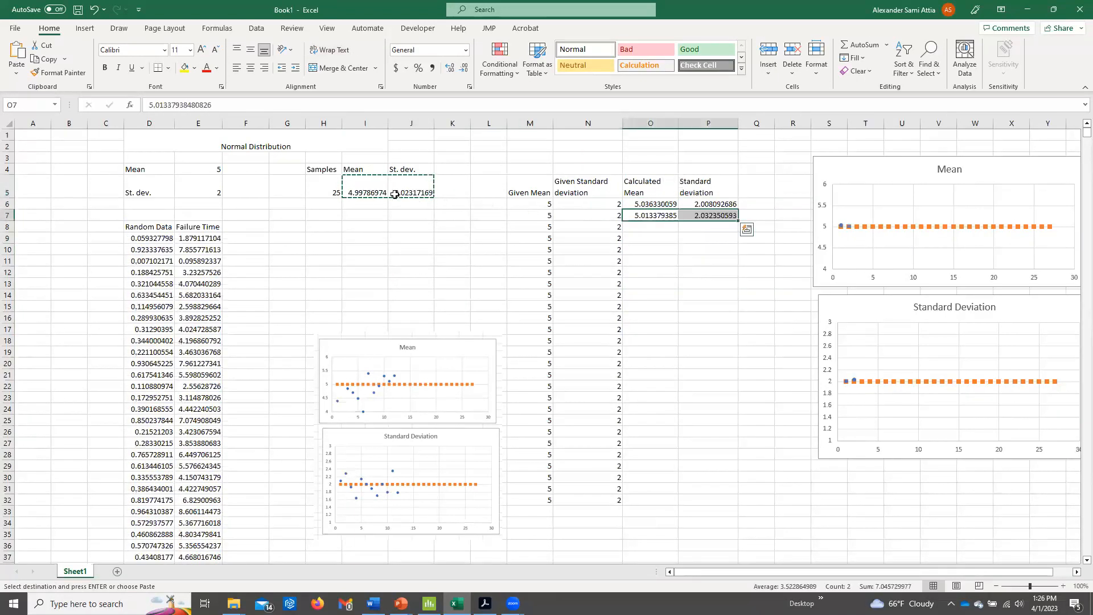
Copy the sample mean and standard deviation from I5:J5 and paste them as values into O8:P8.
drag(367, 188, 398, 185)
key(ctrl+c)
right_click(665, 225)
right_click(664, 226)
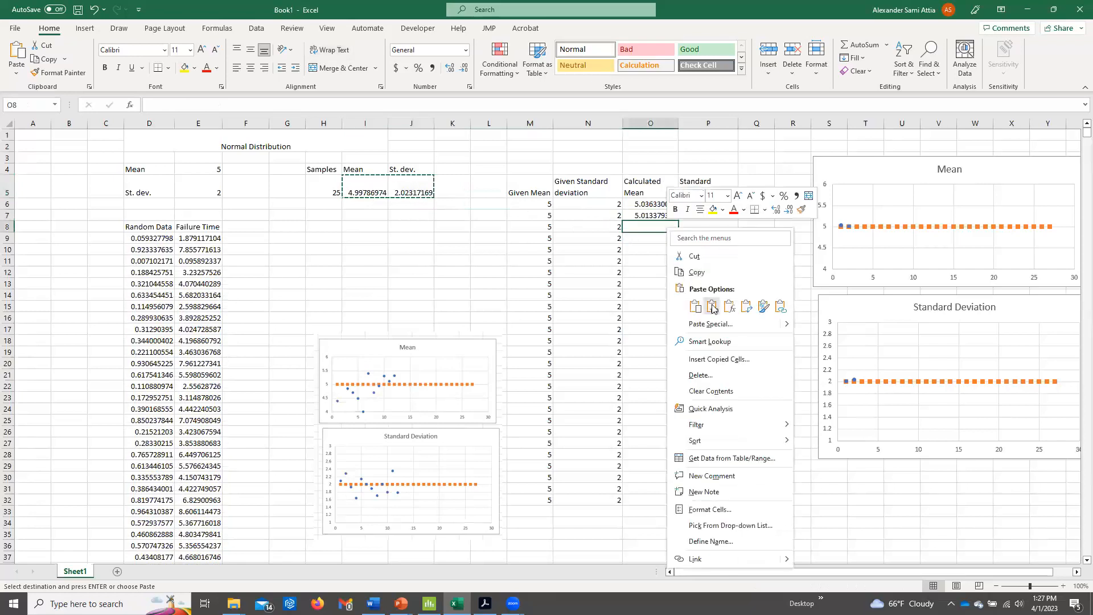
click(712, 307)
click(368, 188)
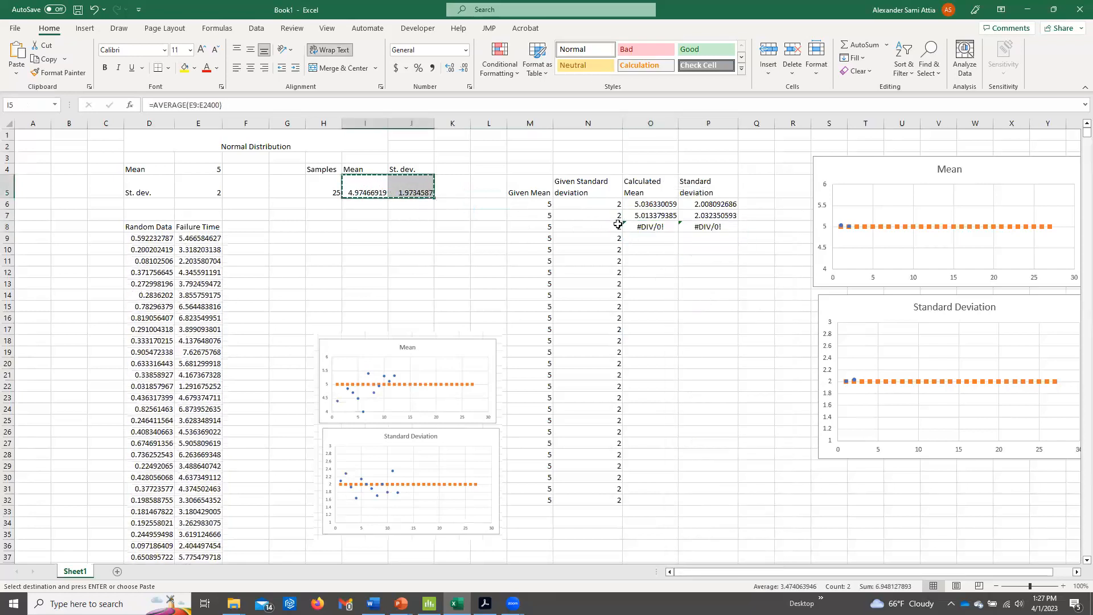
right_click(663, 226)
click(706, 307)
Record five more recalculated sample means and standard deviations from I5:J5 as values, one row each, in O9:P13.
right_click(662, 238)
click(706, 322)
key(ctrl+c)
right_click(663, 249)
drag(372, 190, 401, 189)
click(708, 328)
key(ctrl+c)
right_click(648, 261)
click(693, 329)
key(ctrl+c)
right_click(654, 272)
click(698, 329)
right_click(663, 284)
click(707, 330)
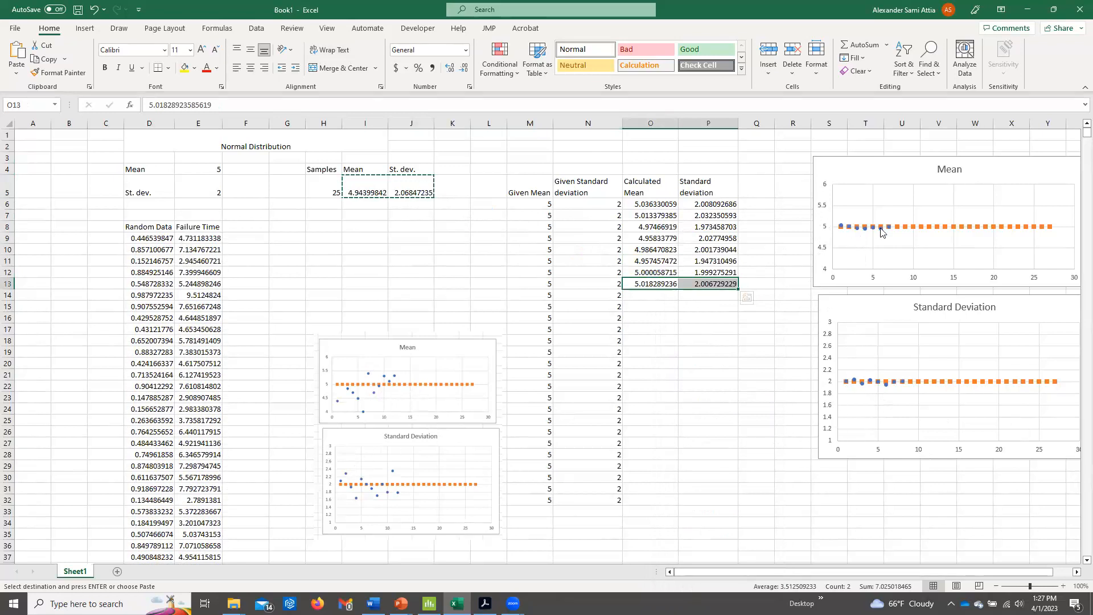
Clear the comparison data in M6:P32 and delete the pasted picture of the earlier charts.
mouse_move(892, 235)
click(863, 181)
drag(541, 205, 713, 504)
key(Delete)
click(452, 346)
key(Delete)
click(423, 184)
Replace "Normal" in the merged title cell with "Weibull Distribution", giving the heading "Weibull Distribution Distribution".
double_click(256, 146)
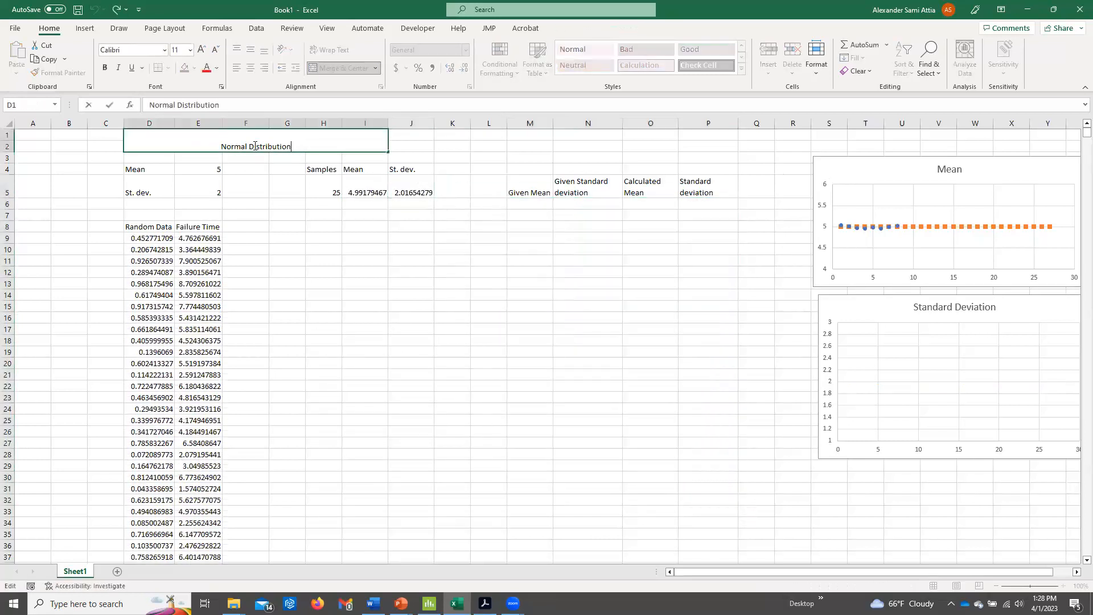
double_click(242, 148)
text(Weibull Dis)
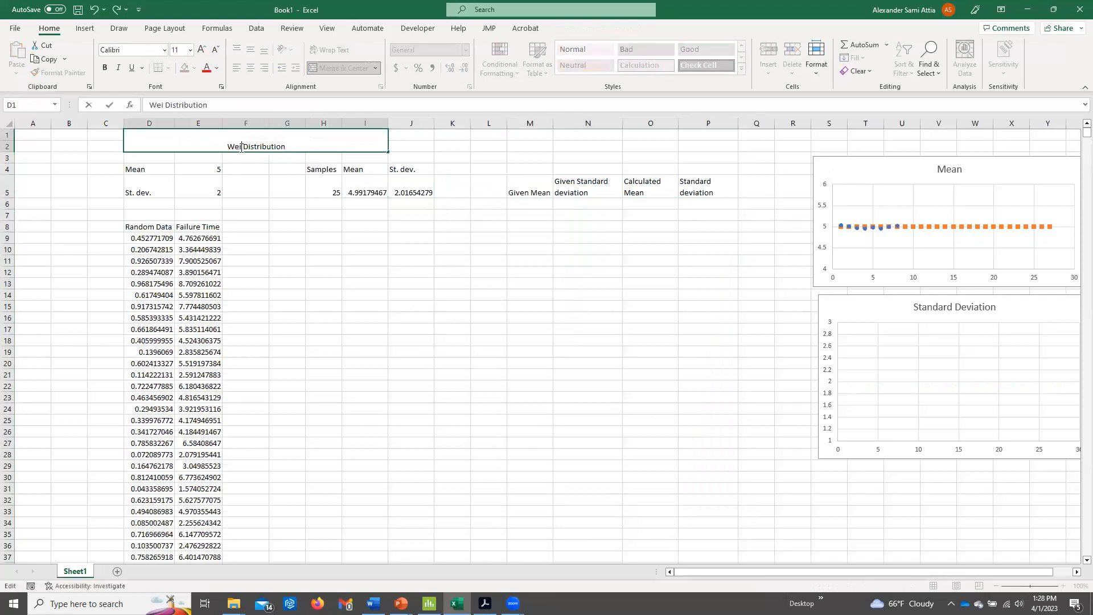
text(tribution)
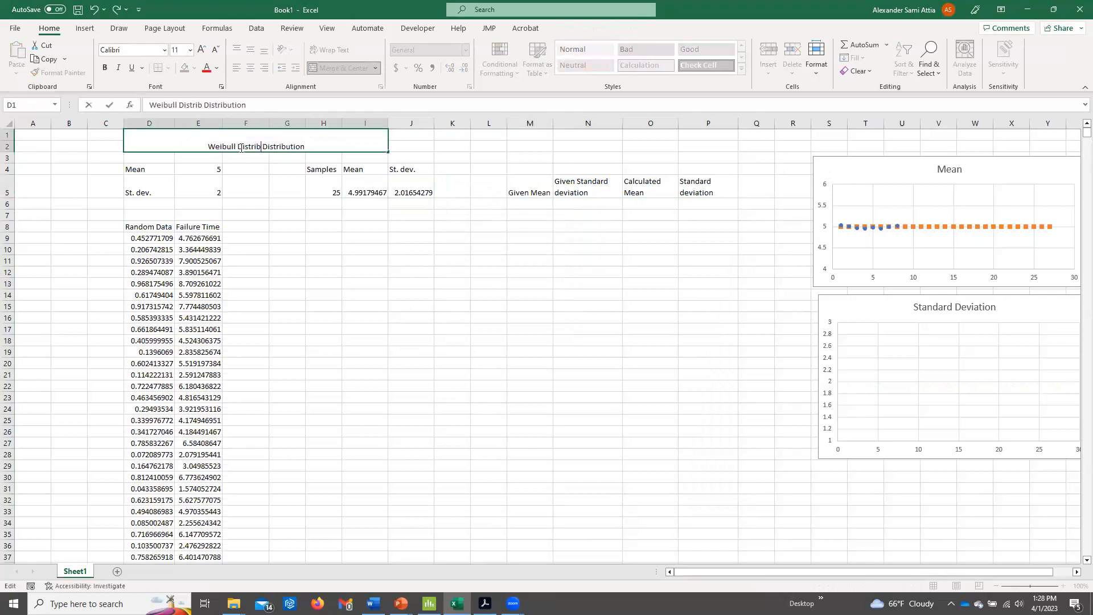
key(Return)
Relabel the parameters in D4 and D5 as Alpha and Beta.
click(159, 170)
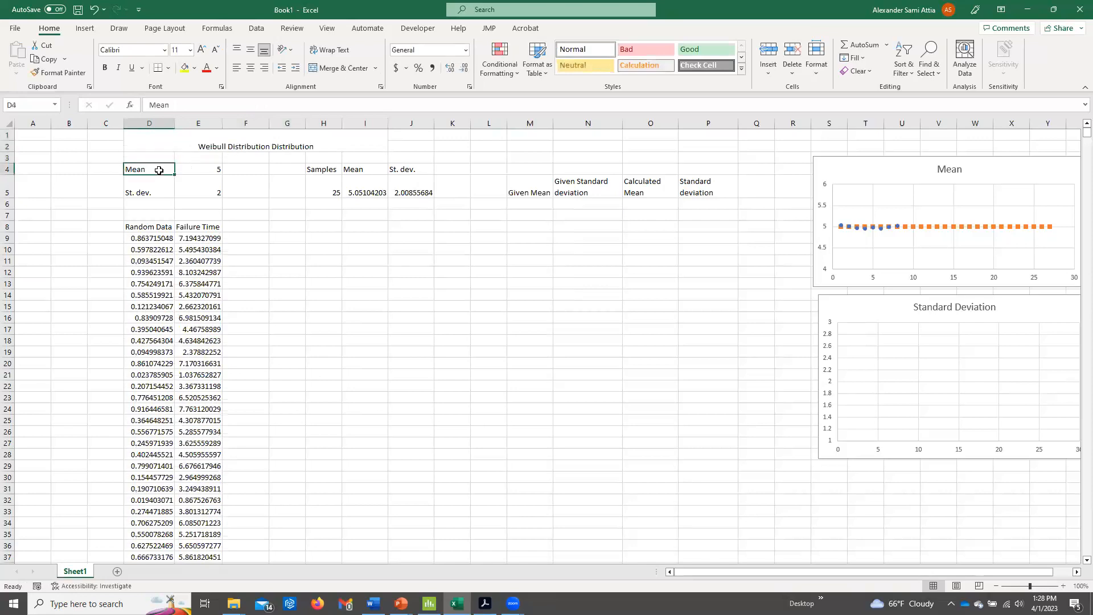
text(Alpha)
key(Return)
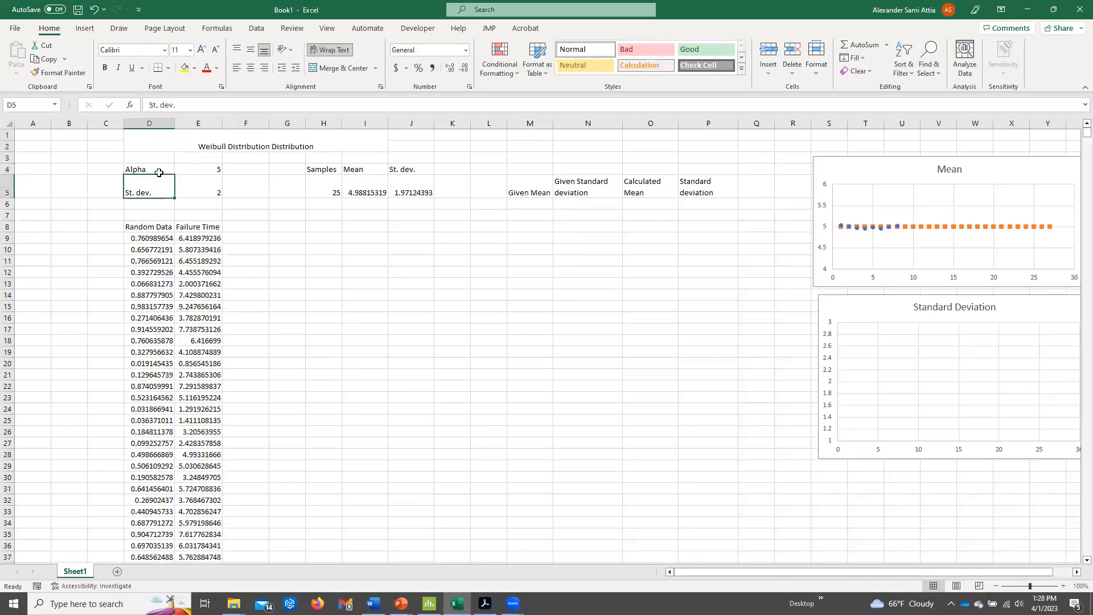
text(Beta)
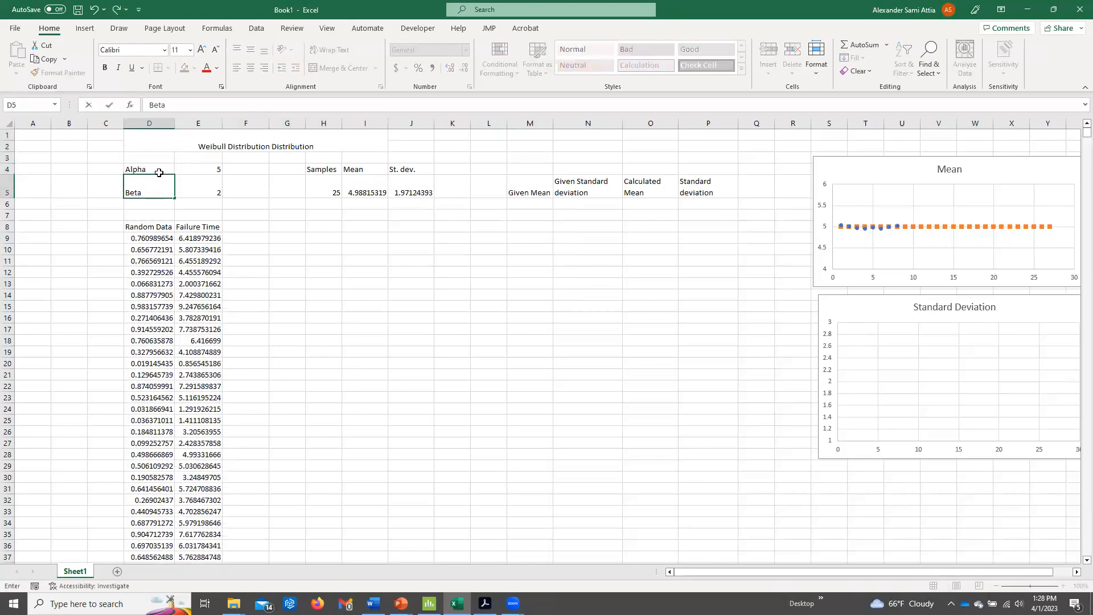
key(Tab)
Clear the sample size in H5 and the mean and standard deviation formulas in I5 and J5.
click(328, 188)
key(Delete)
click(376, 190)
key(Delete)
click(414, 188)
key(Delete)
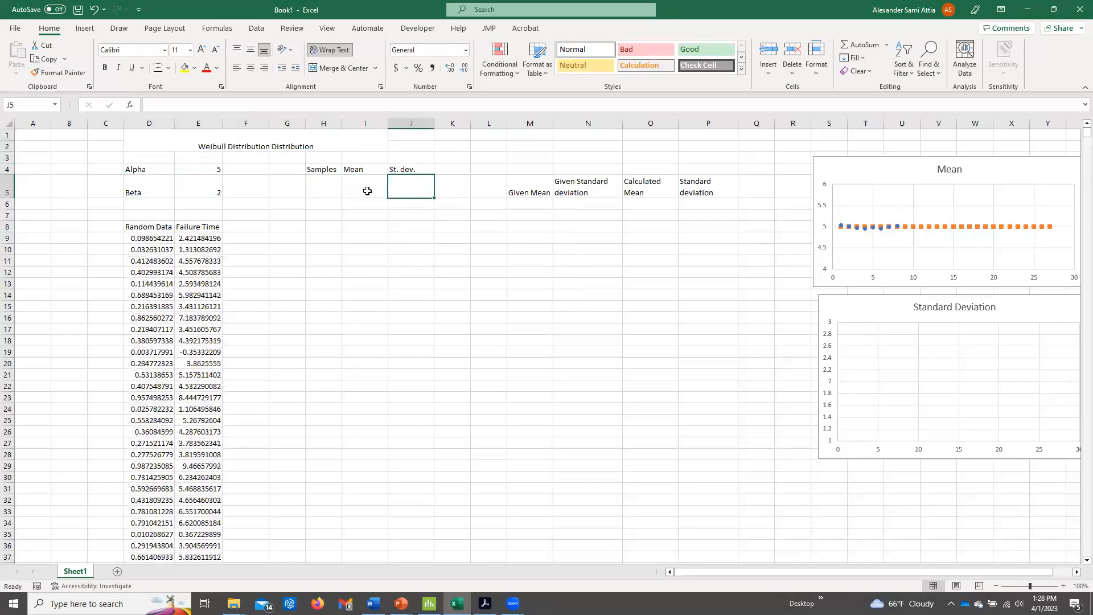
Delete all the failure time formulas from E9 down to the end of the column.
click(200, 238)
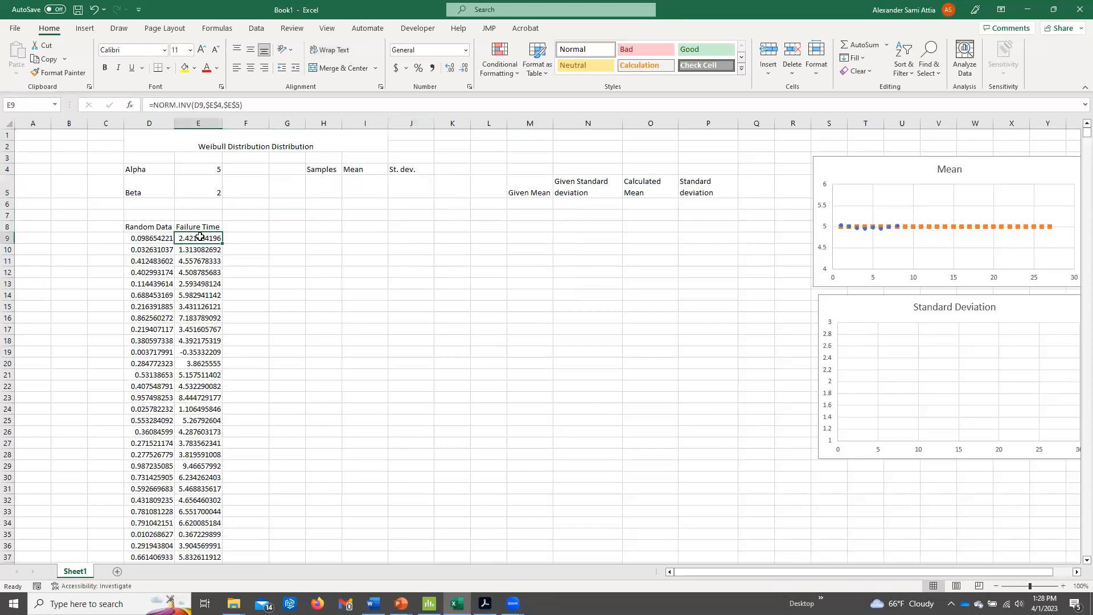
key(ctrl+shift+Down)
key(Delete)
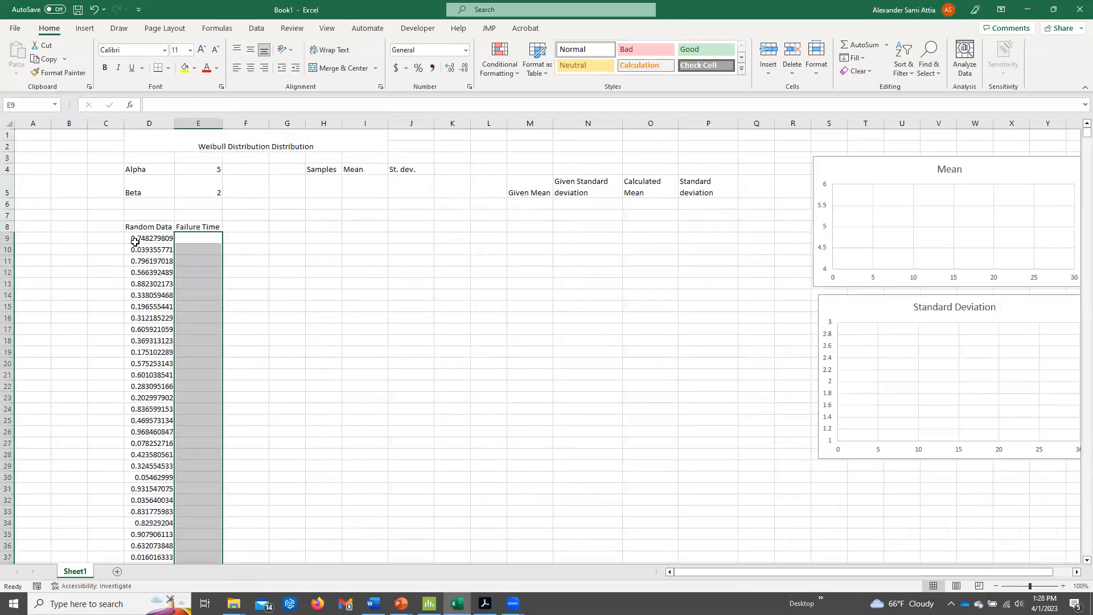
click(135, 239)
click(214, 242)
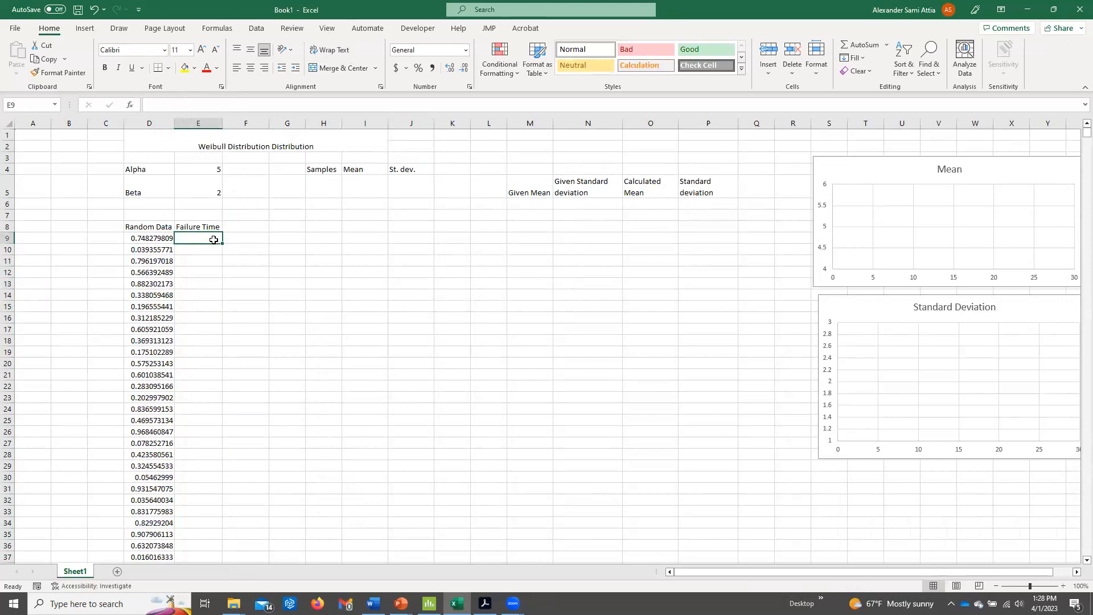
text(=)
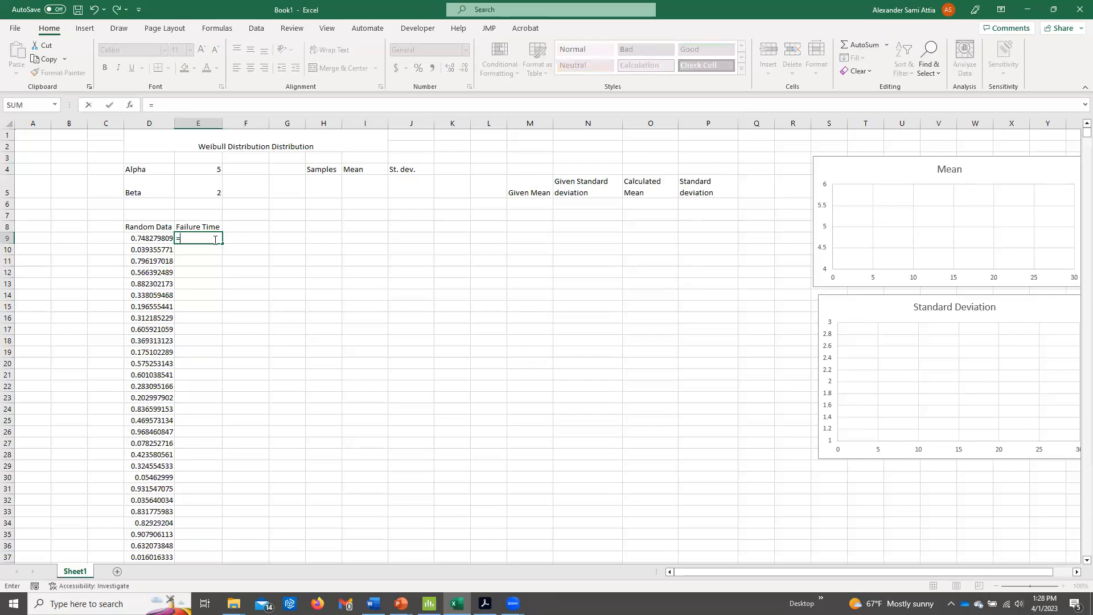
text(Weibull)
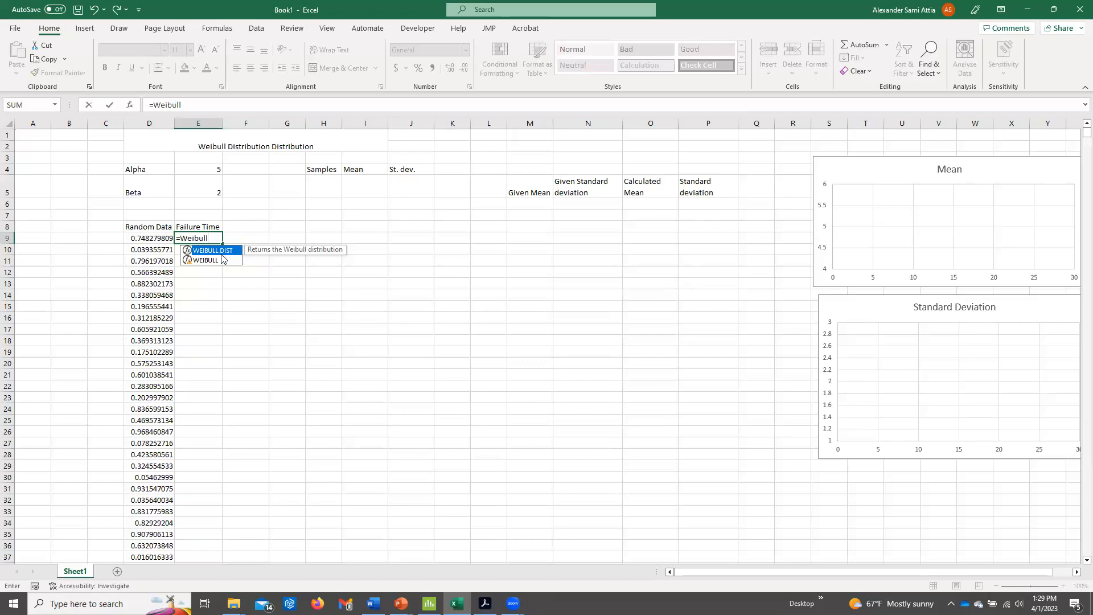
key(Escape)
click(351, 228)
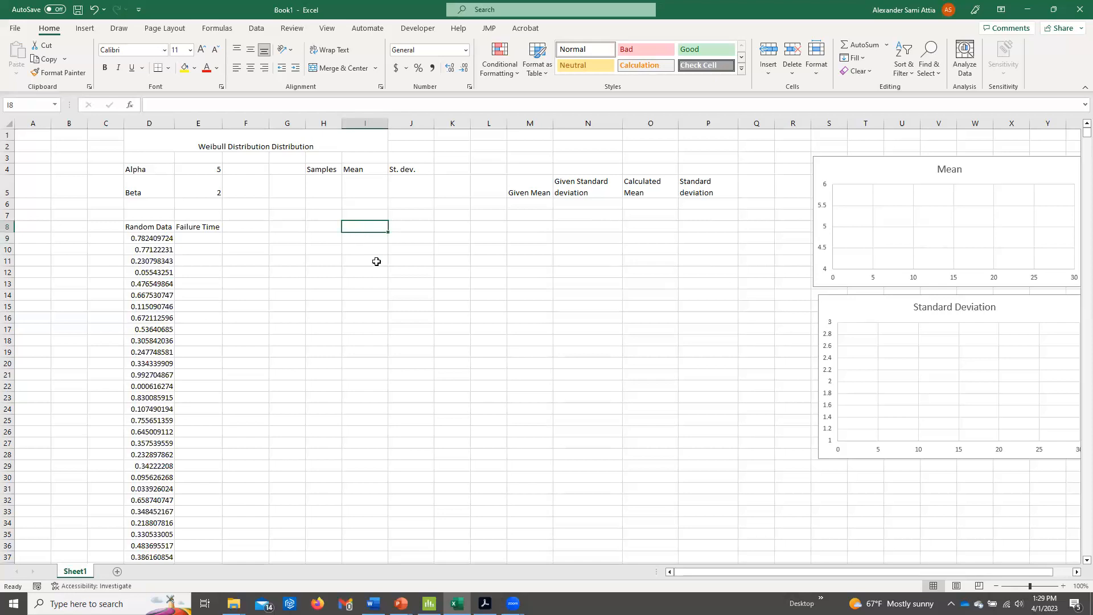
Switch to Minitab and name worksheet column C2 Weibull.
click(430, 604)
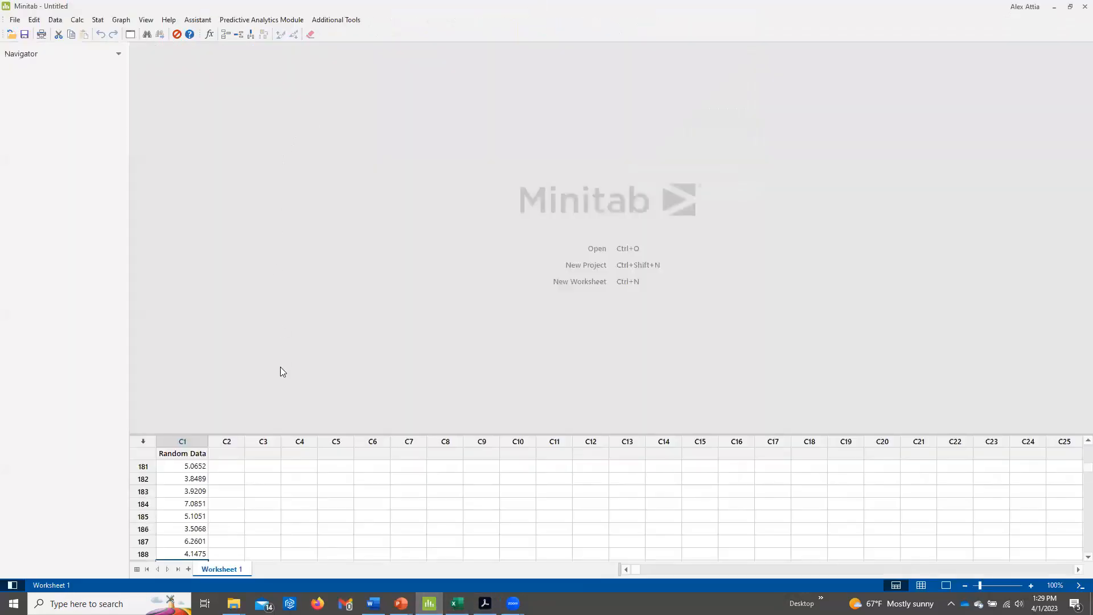
click(233, 453)
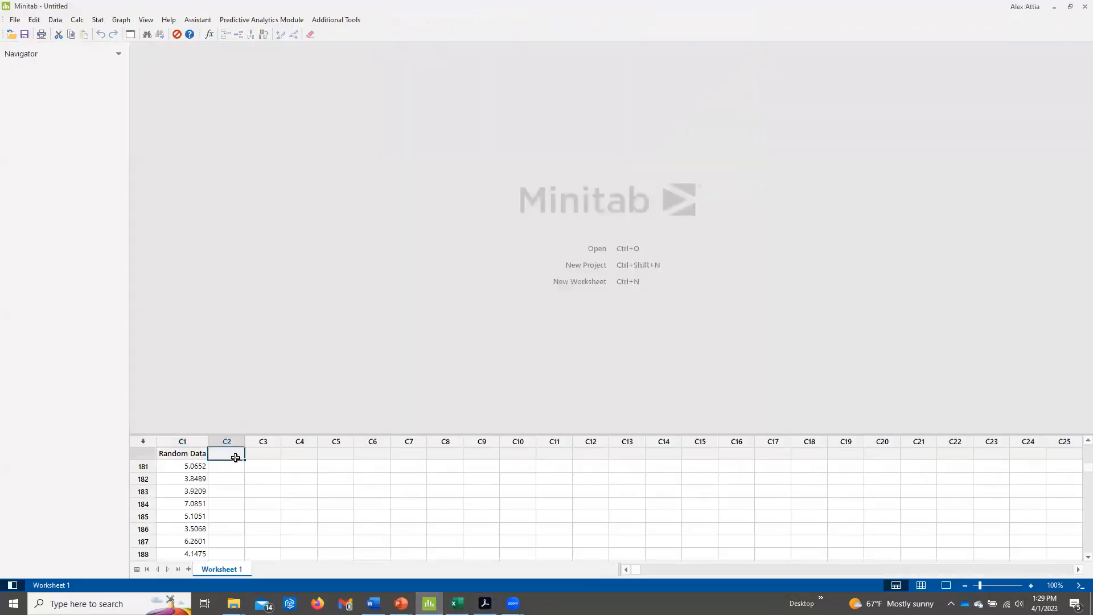
text(Weibull)
key(Return)
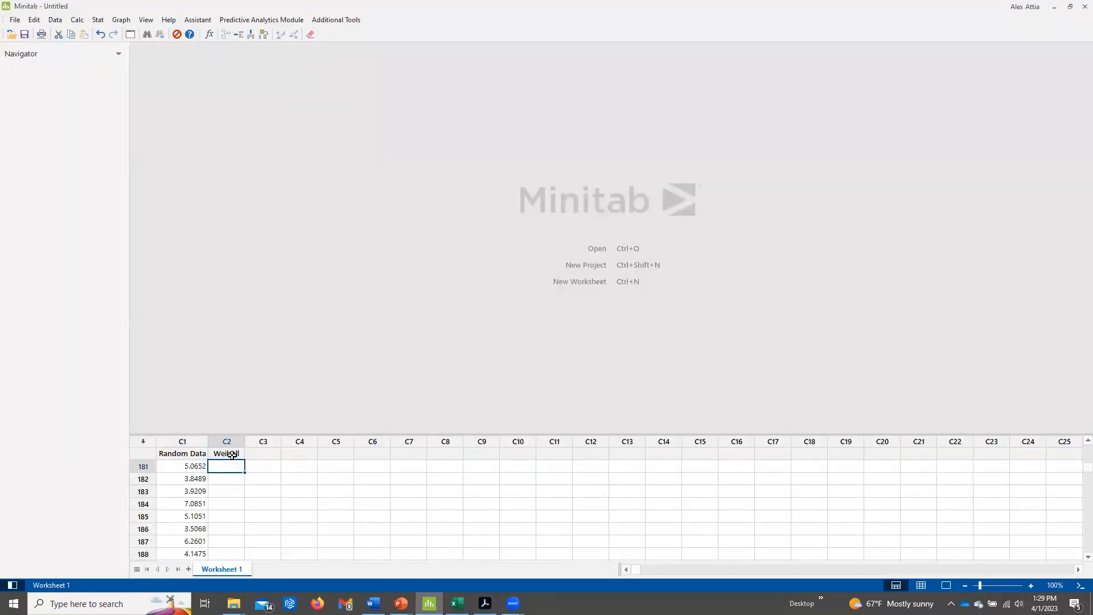
Generate 1000 rows of Weibull random data into column C2 with shape parameter 2 and scale parameter 5.
click(77, 20)
mouse_move(120, 142)
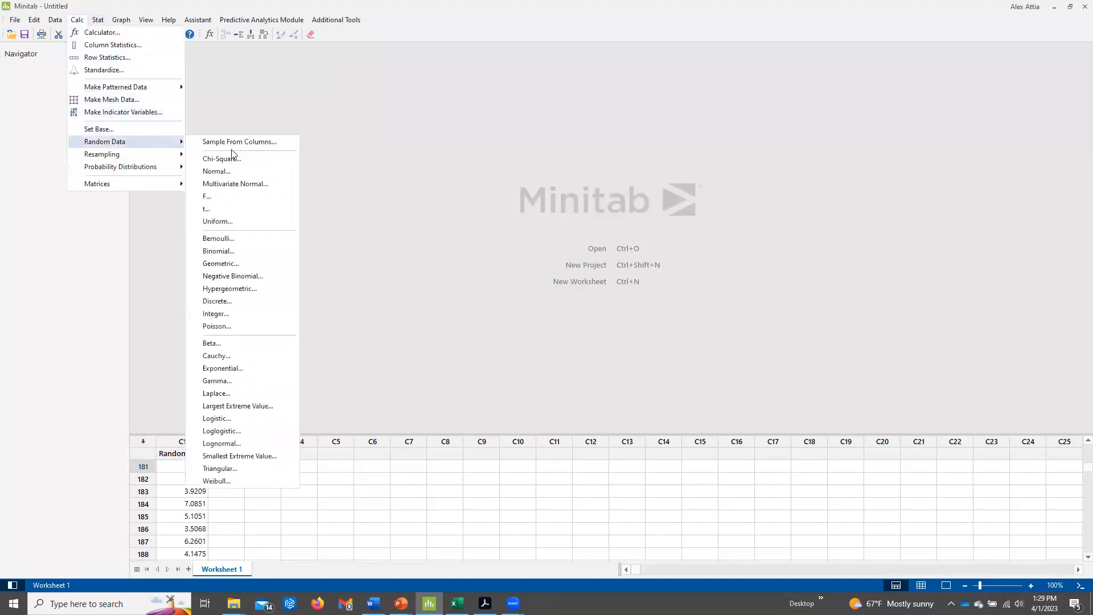
click(257, 481)
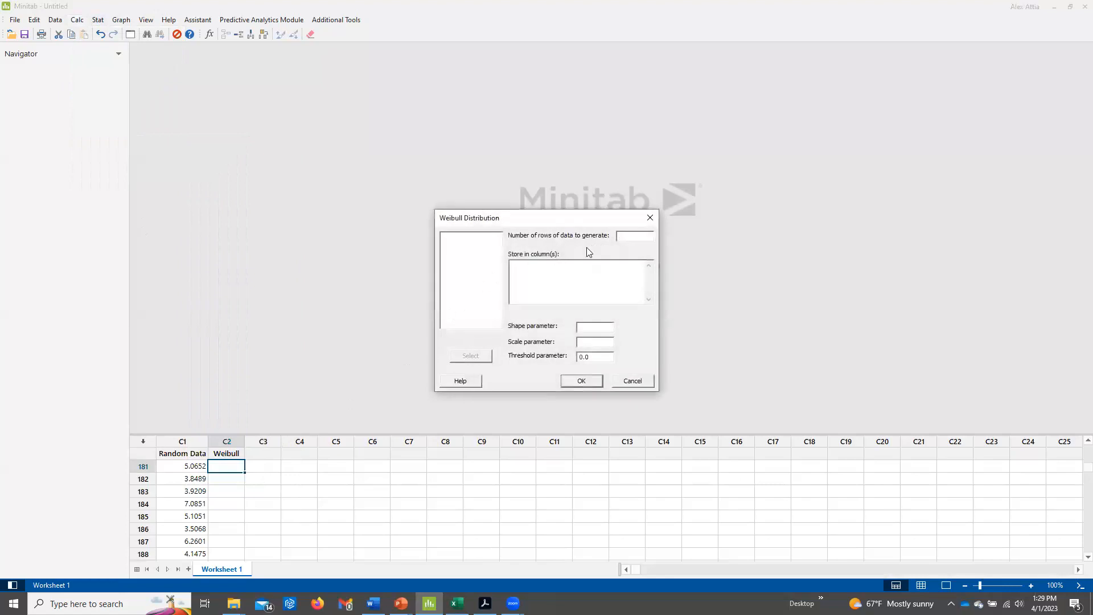
click(622, 239)
text(1000)
text(2)
click(595, 341)
text(5)
click(555, 280)
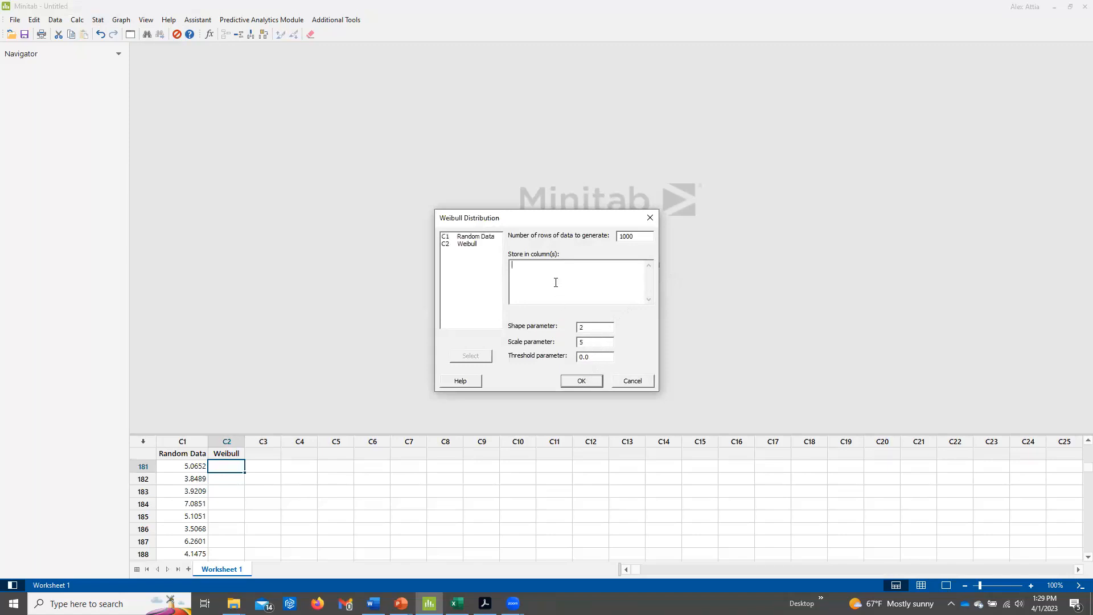
double_click(468, 244)
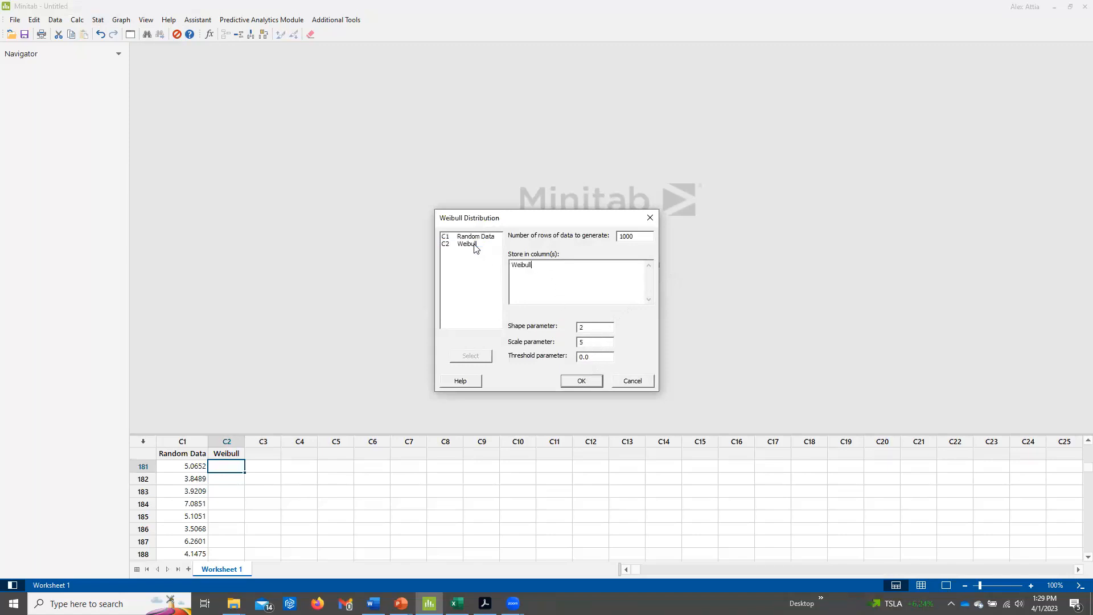
click(574, 381)
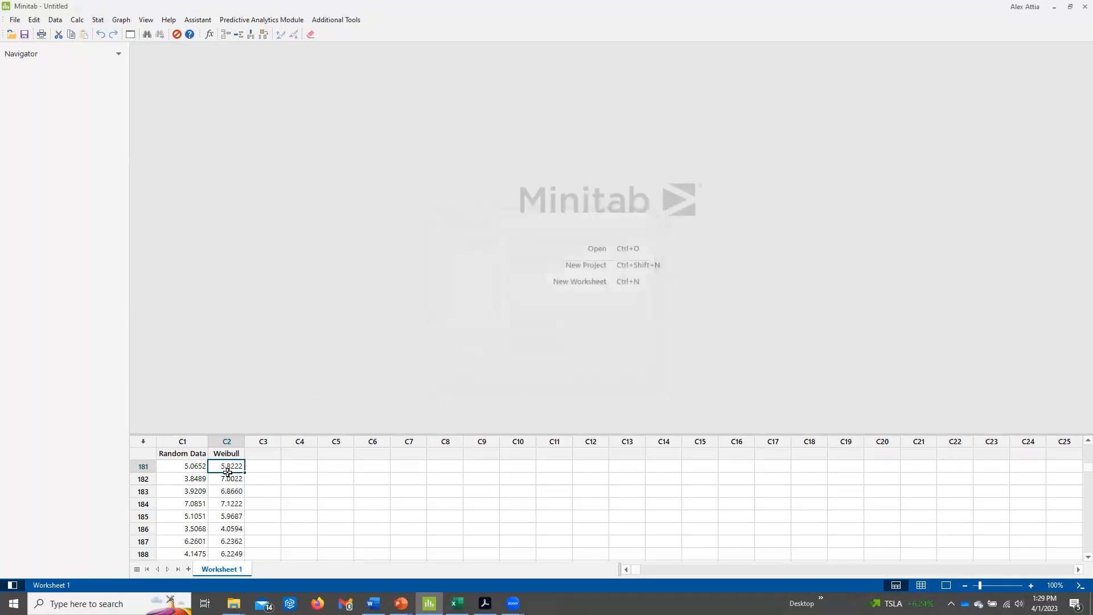
Look over the generated values in the Weibull column, and return to cell E9 in the Excel workbook.
drag(227, 472, 223, 563)
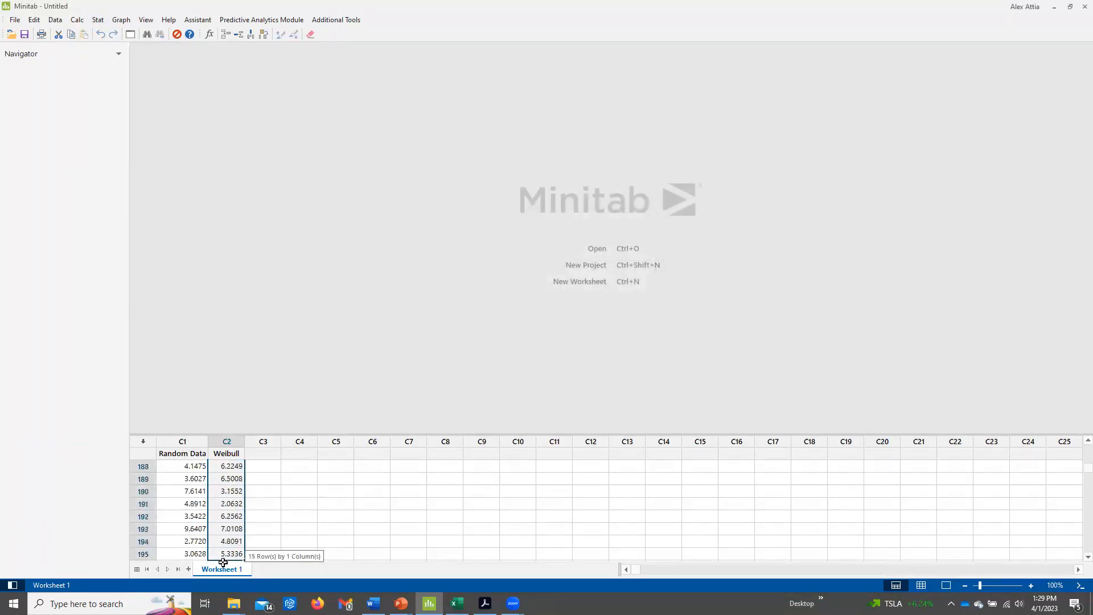
click(1054, 7)
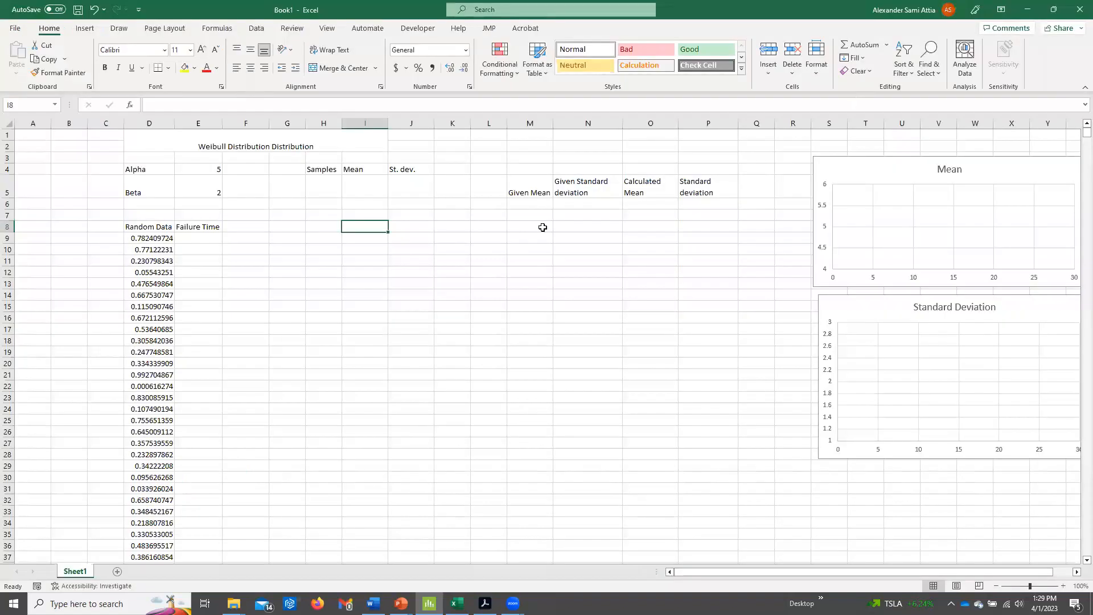
click(195, 240)
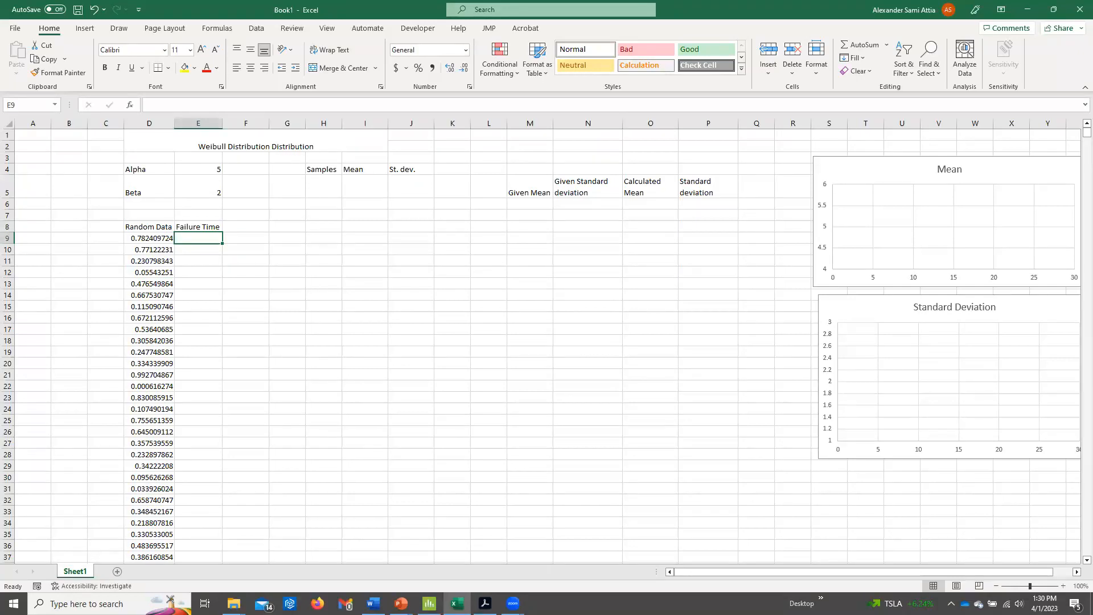
Switch to the PowerPoint slide show, step through the derivation of t from the Weibull CDF on slide 4, and return to Excel.
key(alt+Tab)
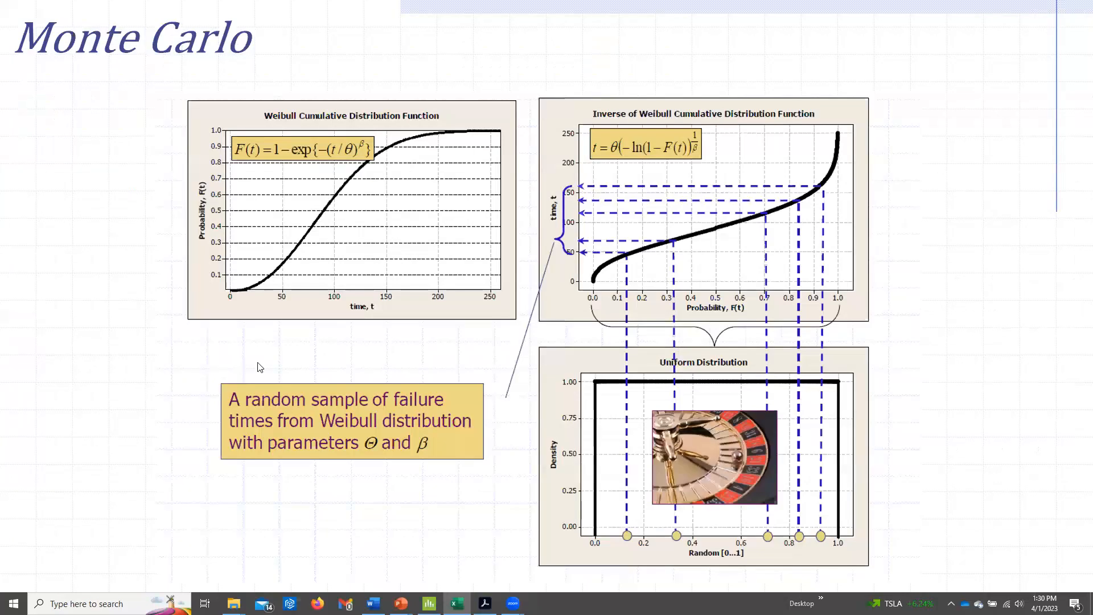
click(300, 359)
click(425, 359)
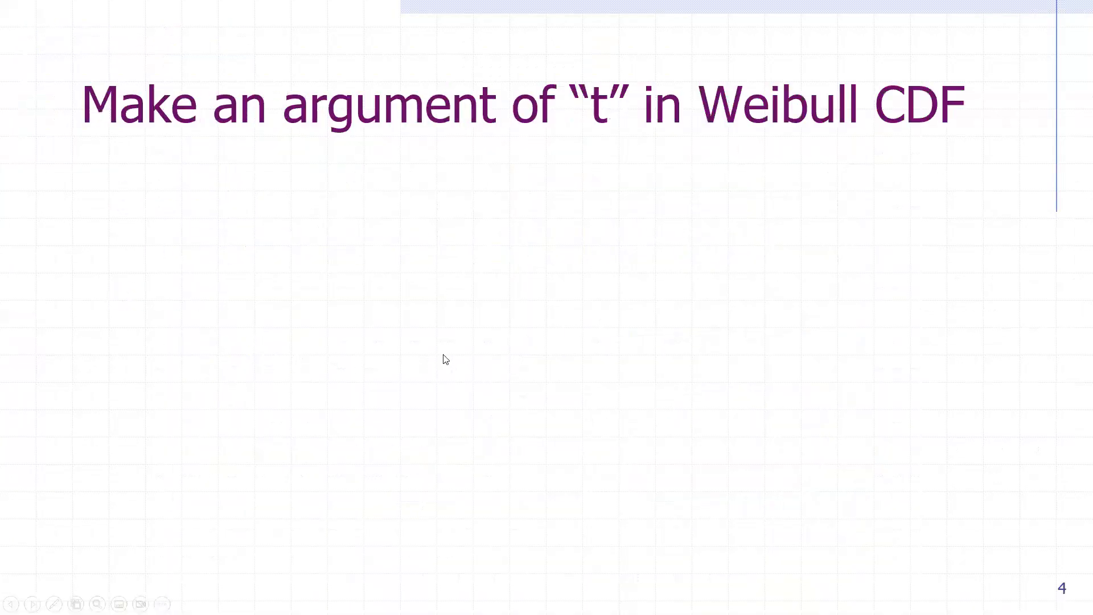
click(415, 292)
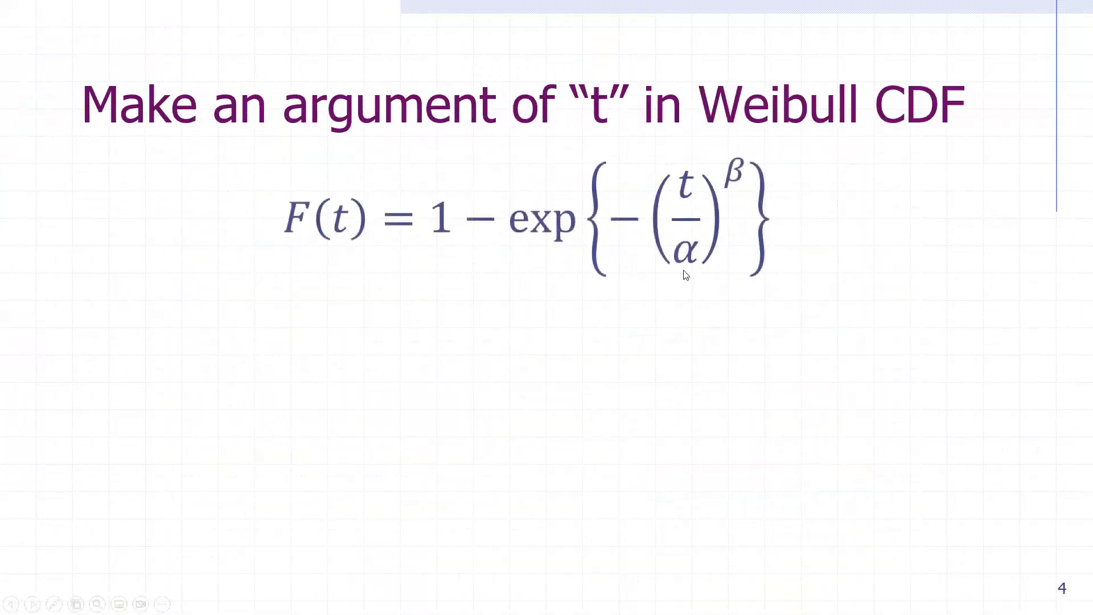
click(529, 272)
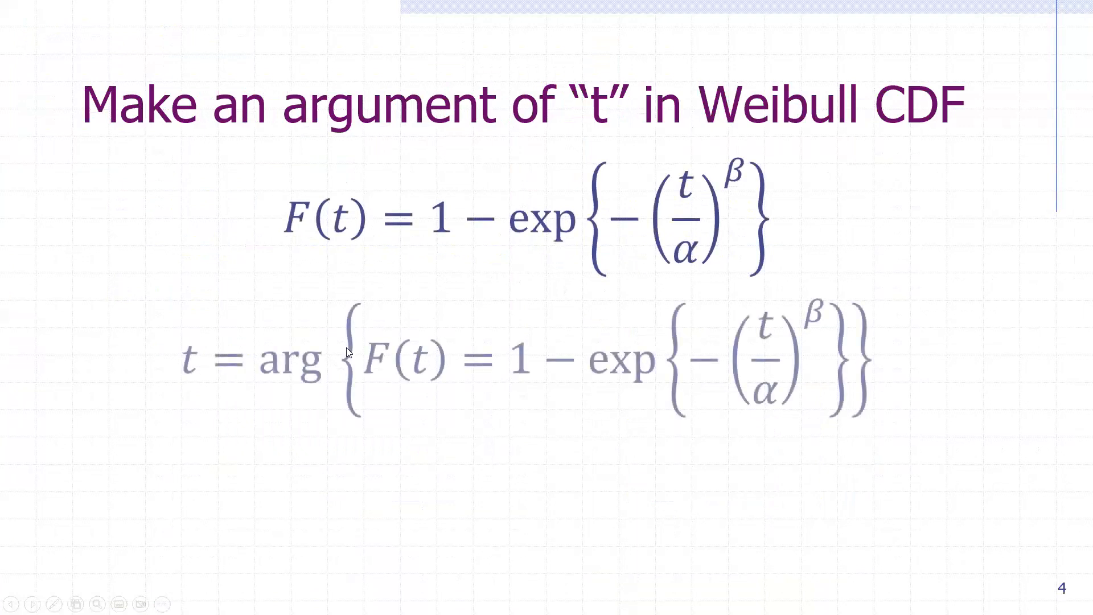
click(523, 451)
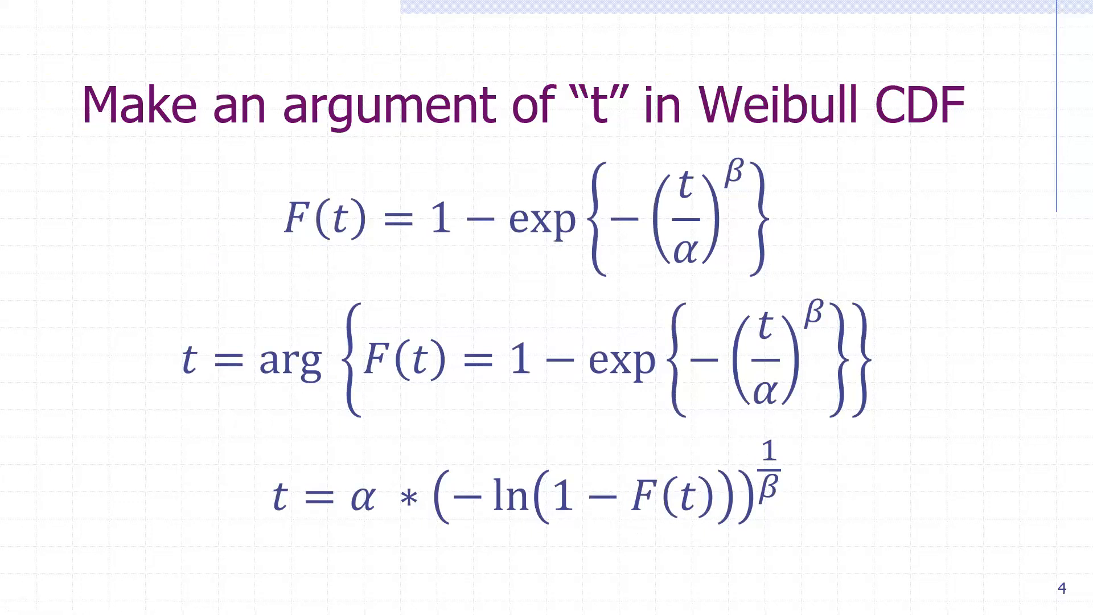
key(alt+Tab)
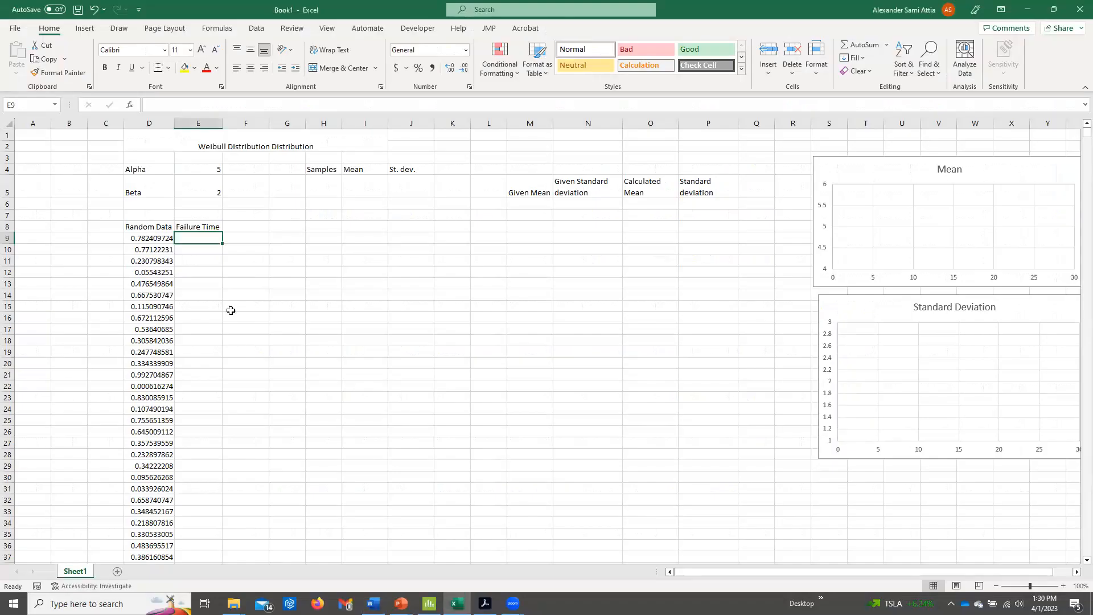
Enter the failure time formula =$E$4*(-LN(1-D9))^(1/$E$5) in cell E9.
text(=)
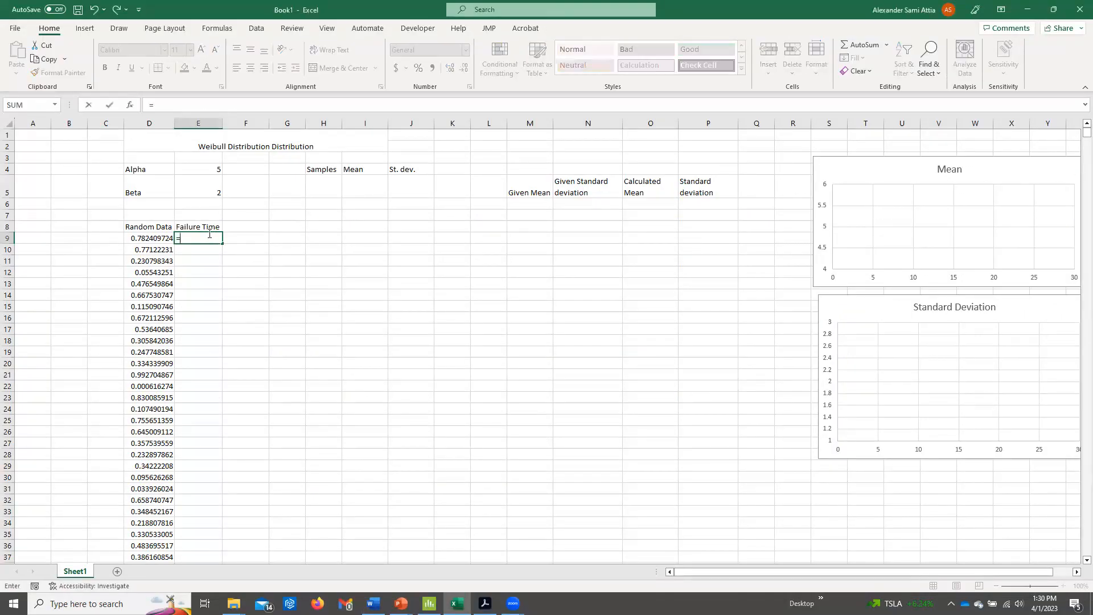
click(206, 171)
key(F4)
text(*)
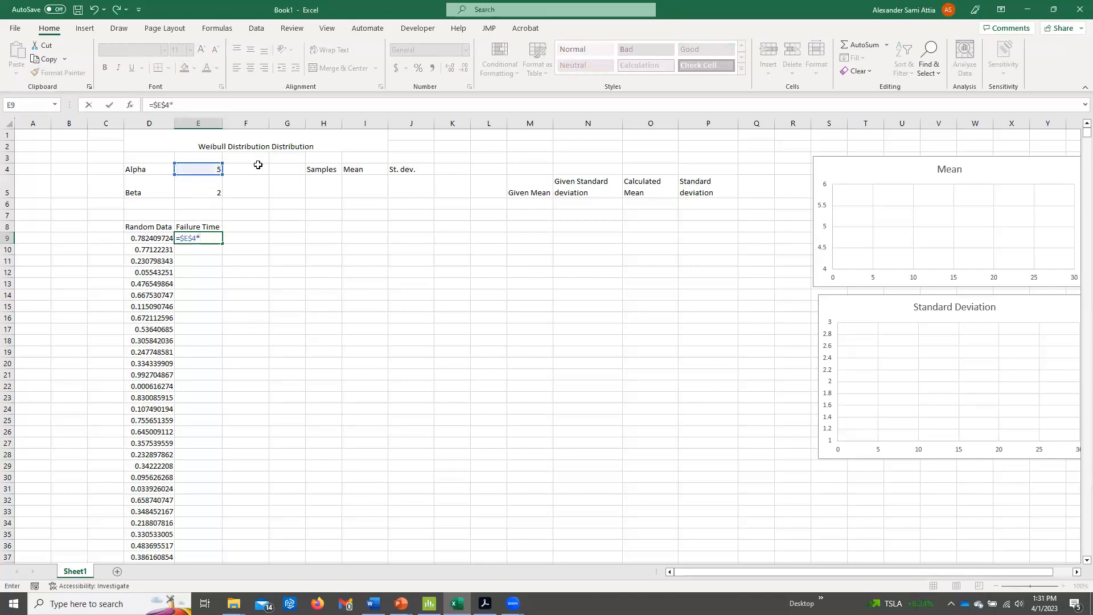
text((-ln)
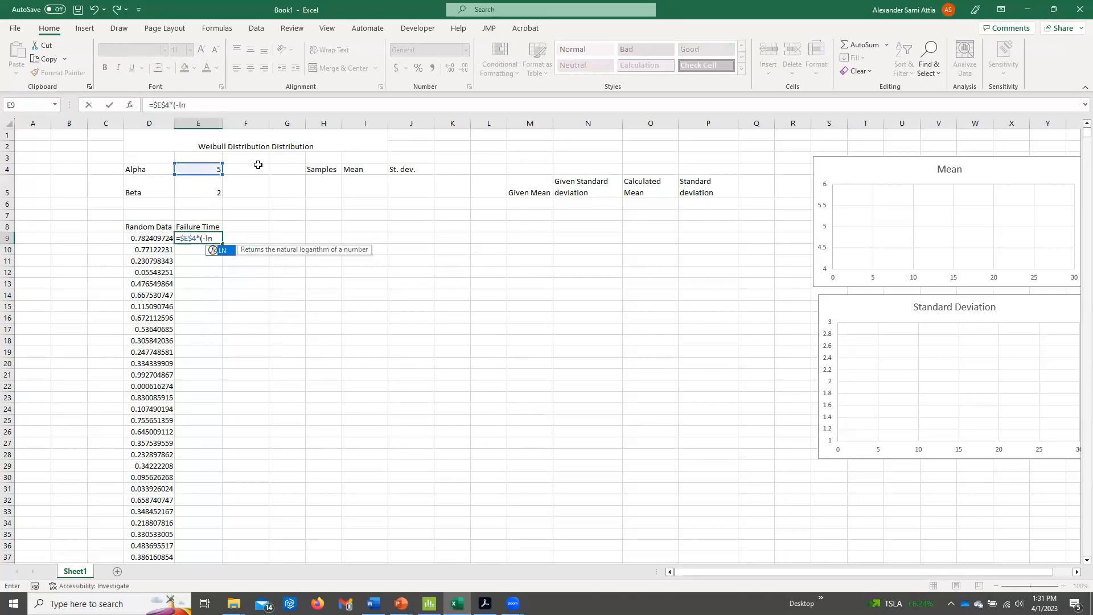
text((1-)
click(154, 240)
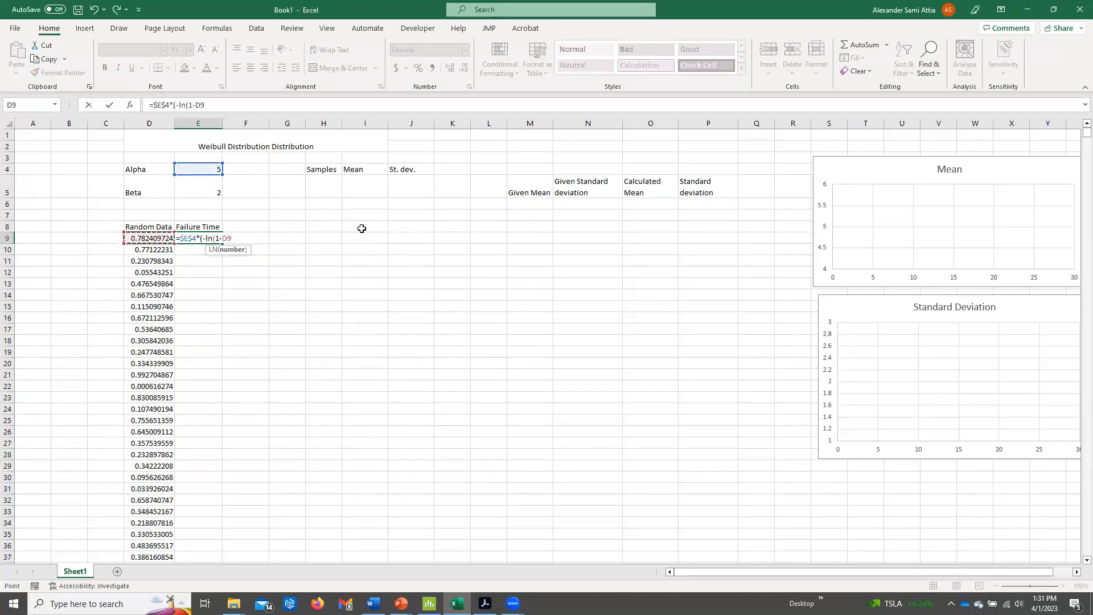
text())^()
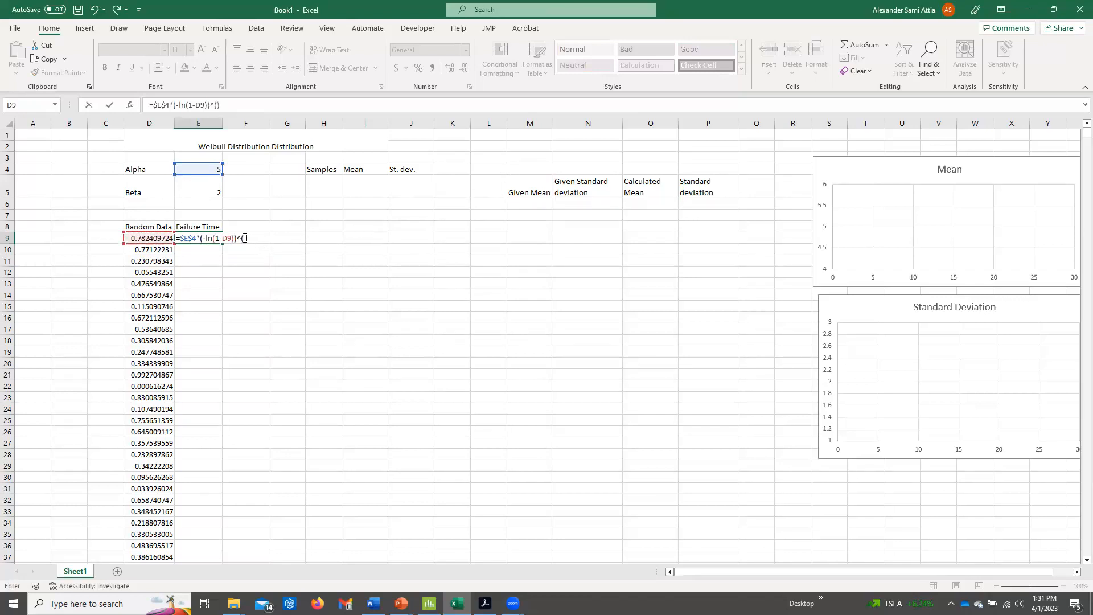
text(1/)
click(205, 196)
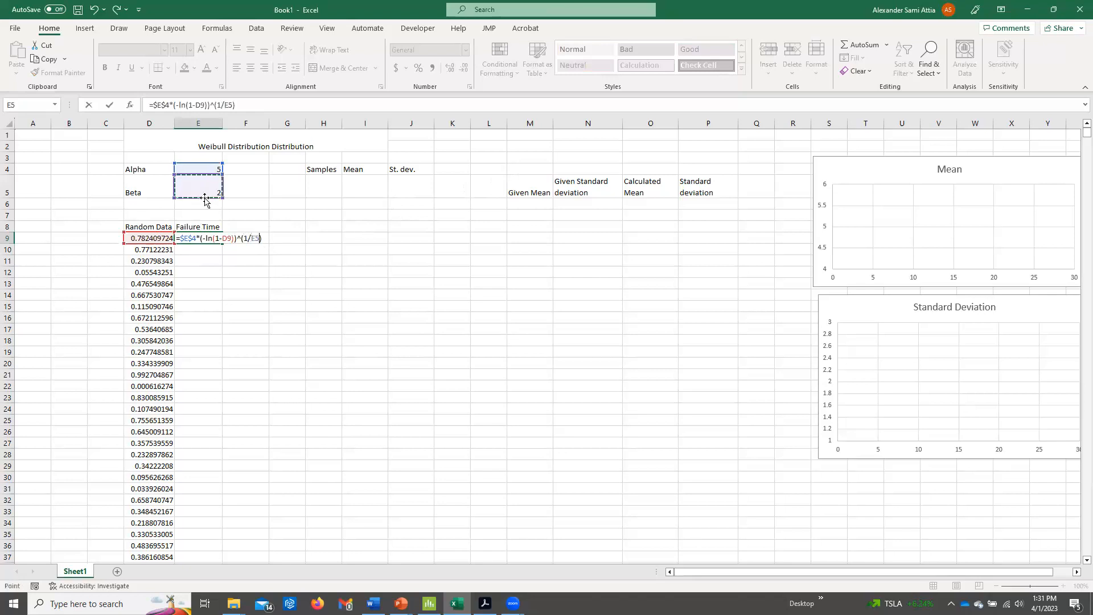
key(F4)
key(Return)
click(218, 237)
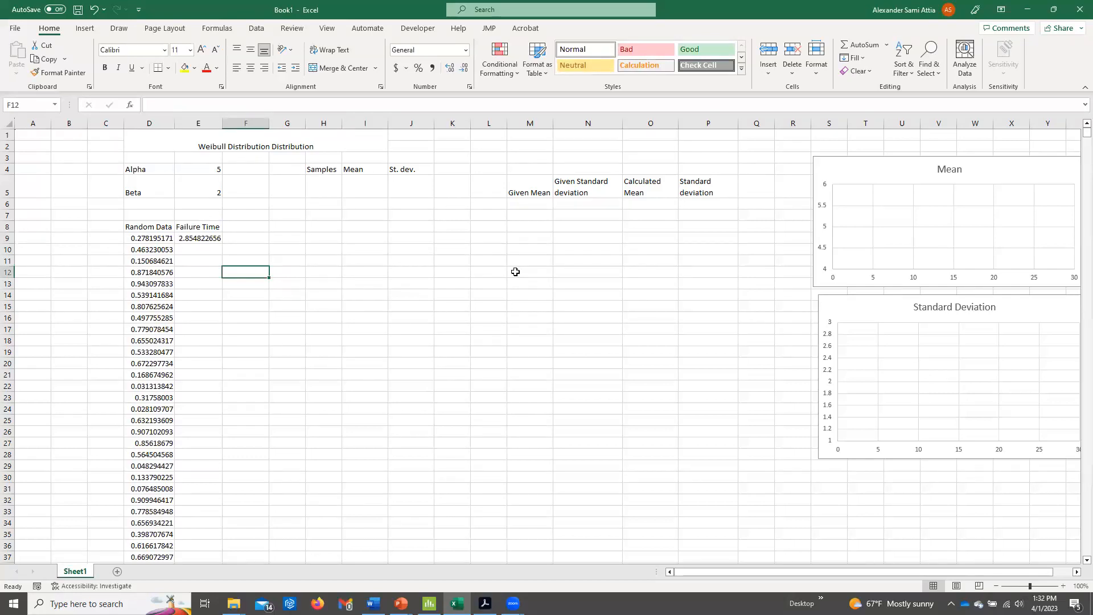
Add the column header Verifcation in cell F8 beside Failure Time.
click(233, 229)
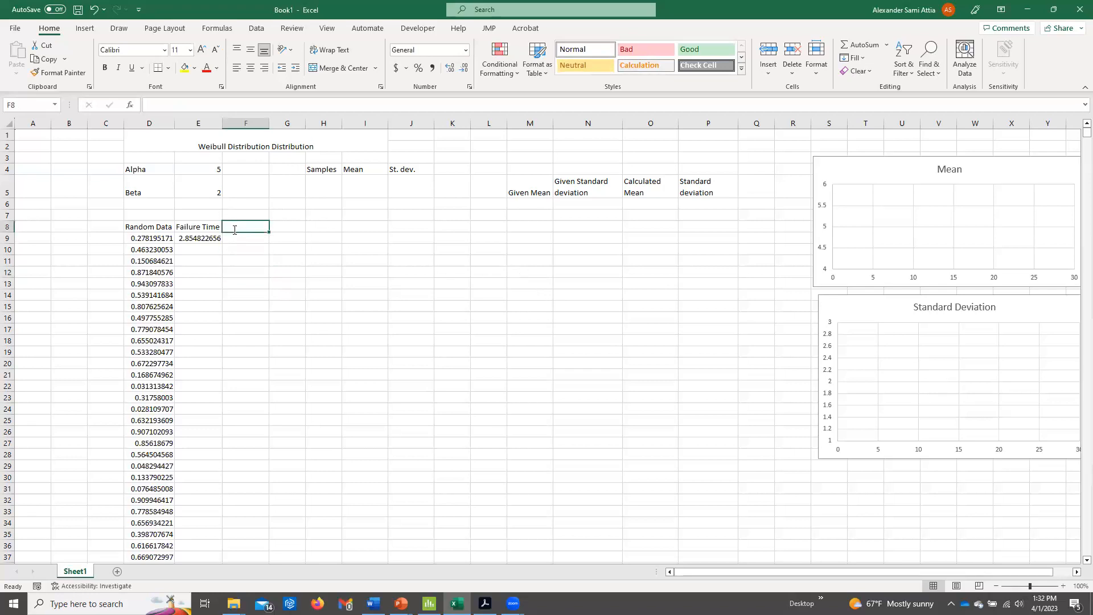
text(Vere)
key(BackSpace)
text(ifcation)
key(Return)
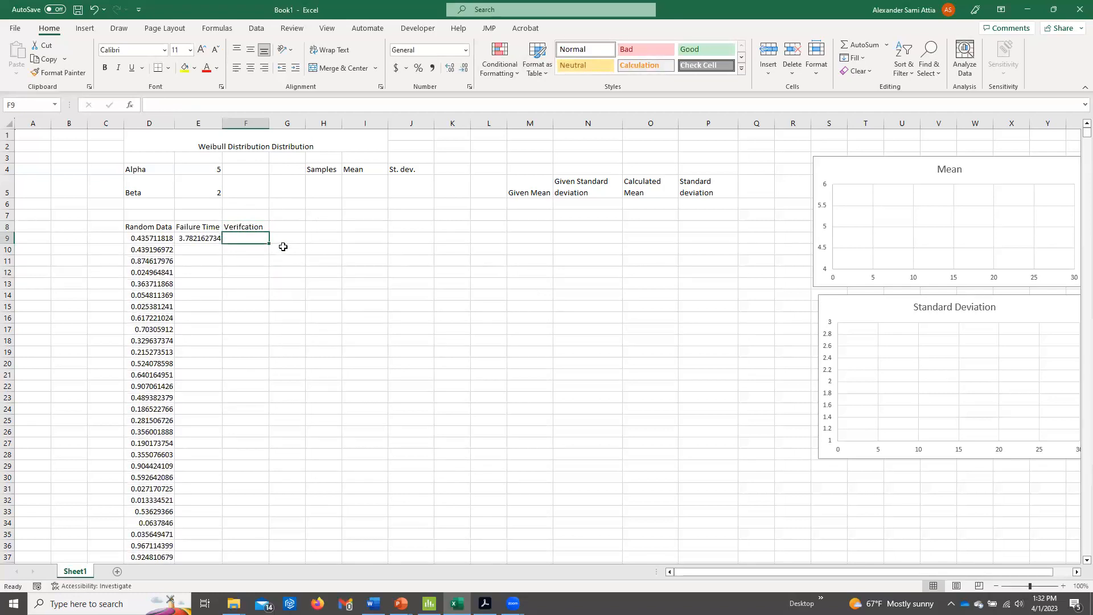
Review the formula in E9, look up Weibull in Excel Help, and examine the function's syntax and cumulative distribution equation.
click(188, 238)
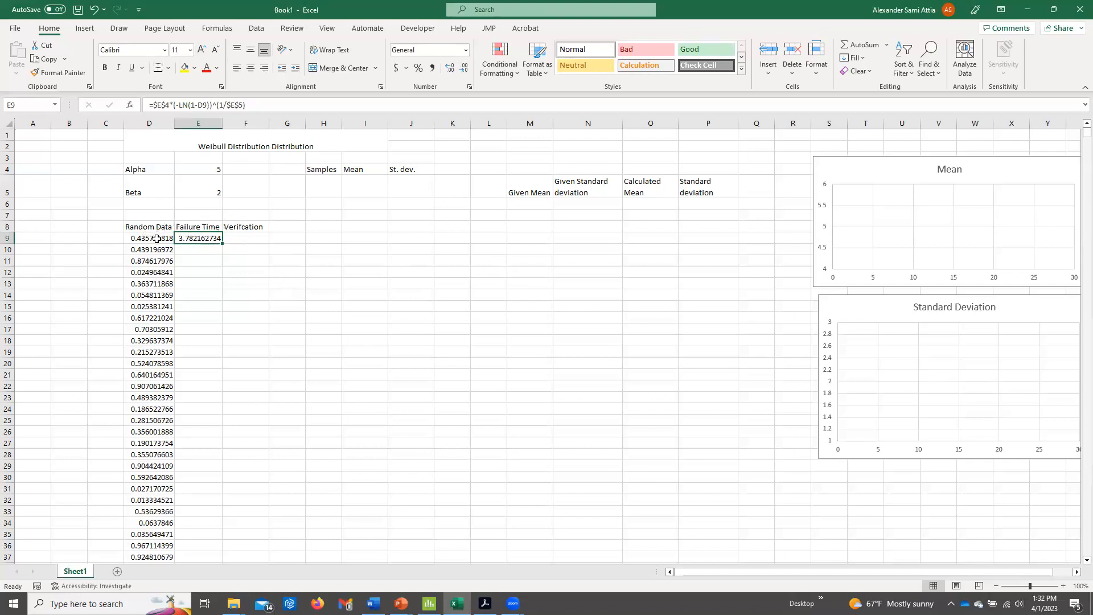
click(234, 240)
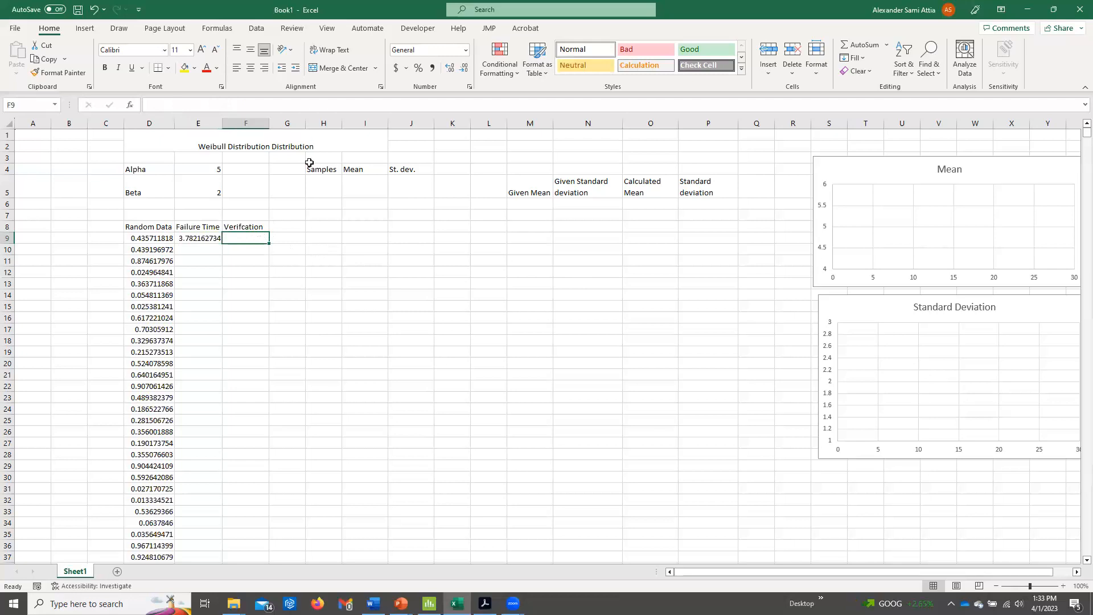
click(459, 29)
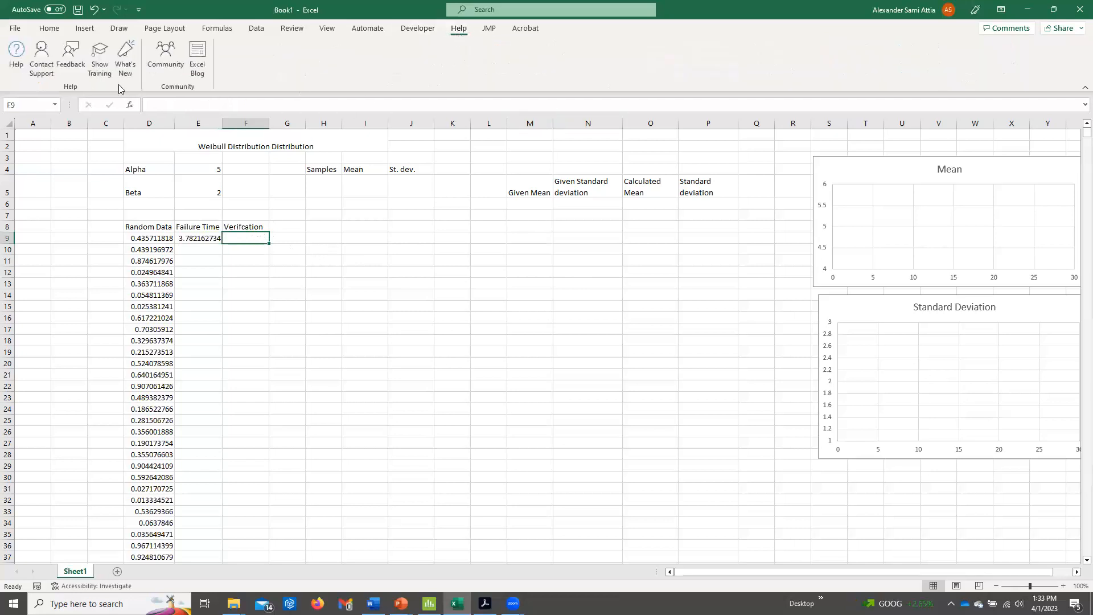
click(16, 55)
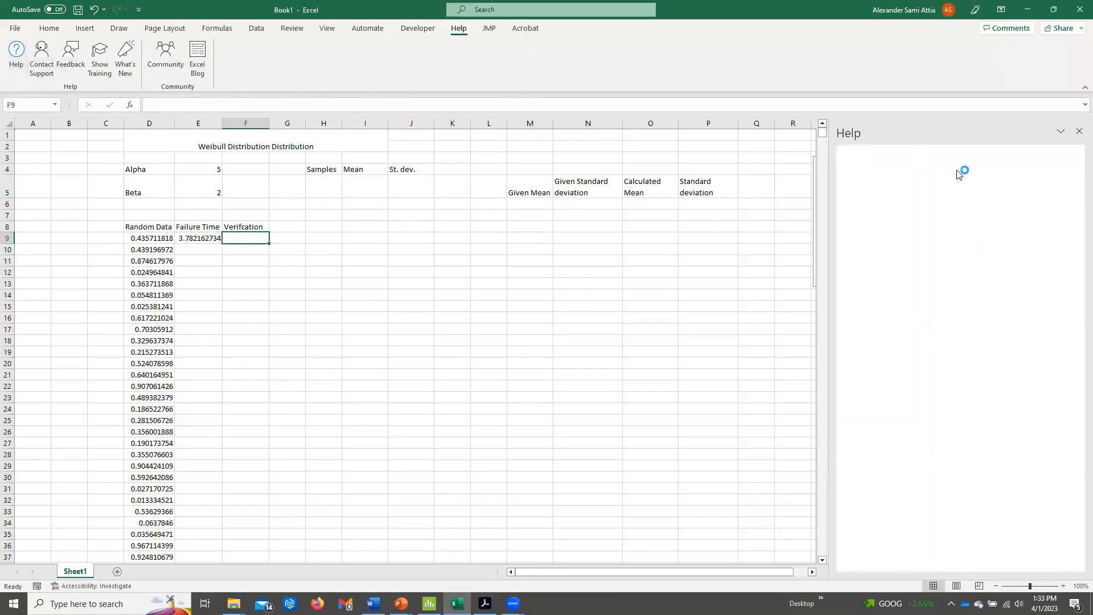
text(Weibull)
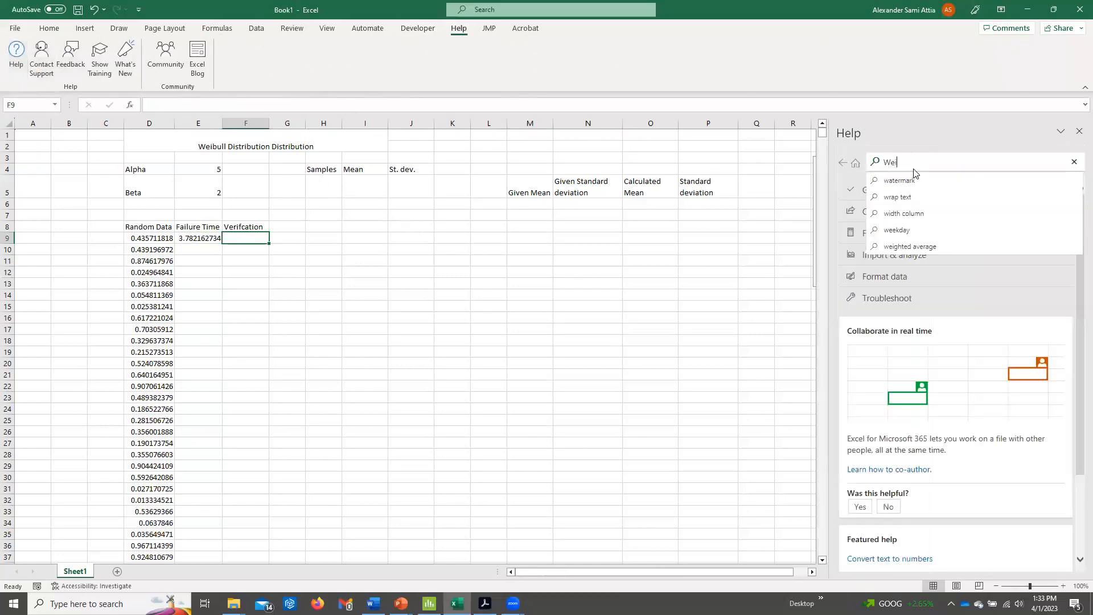
key(Return)
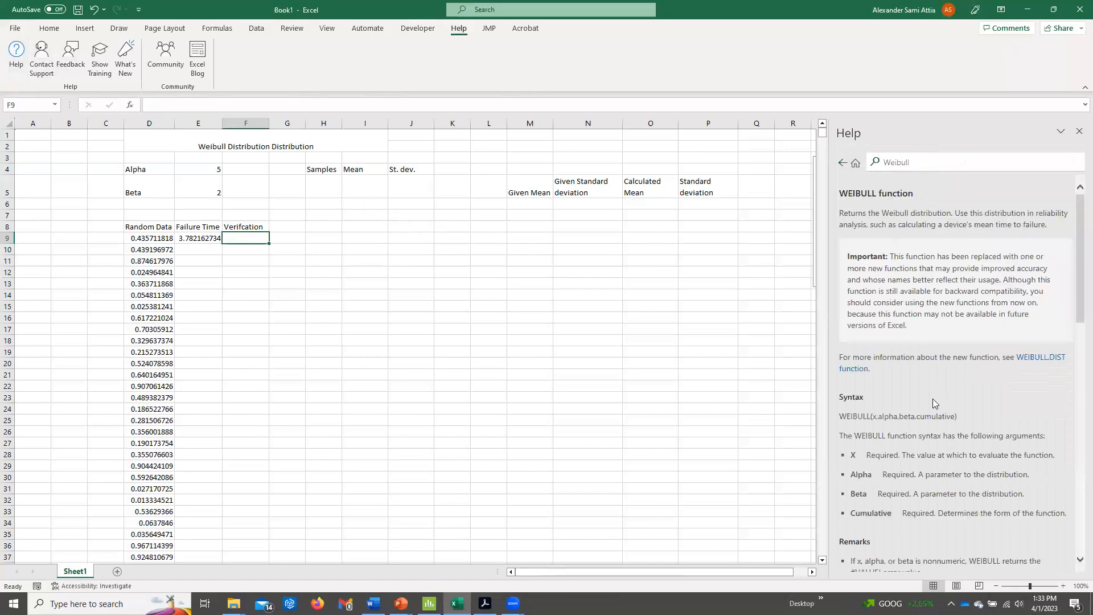
scroll(931, 417, down, 6)
scroll(931, 417, down, 1)
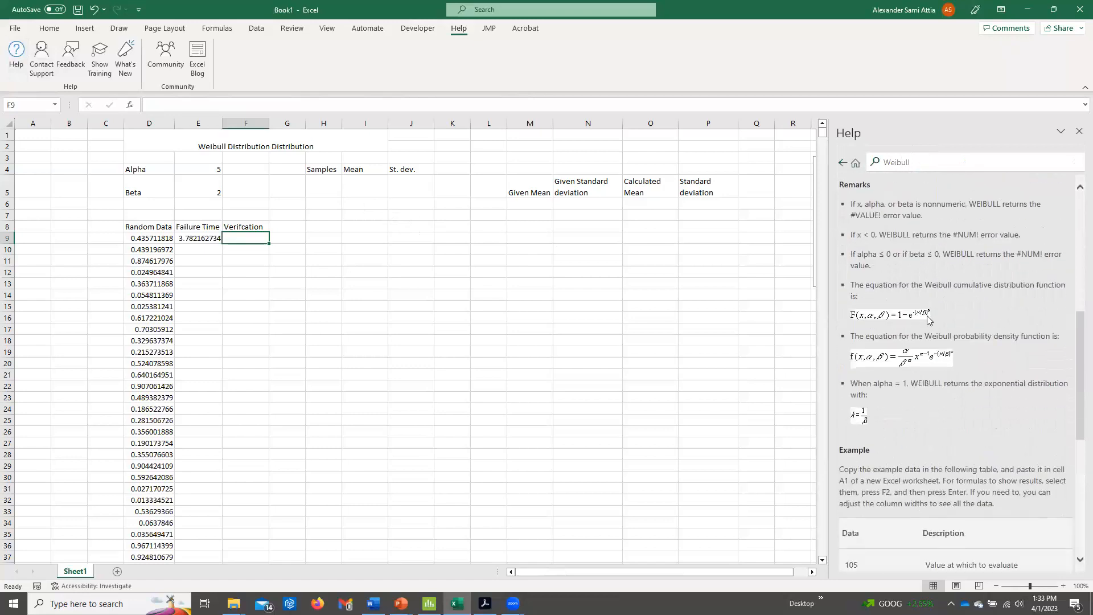
scroll(928, 321, up, 2)
scroll(930, 484, down, 2)
scroll(966, 343, up, 2)
scroll(966, 343, down, 2)
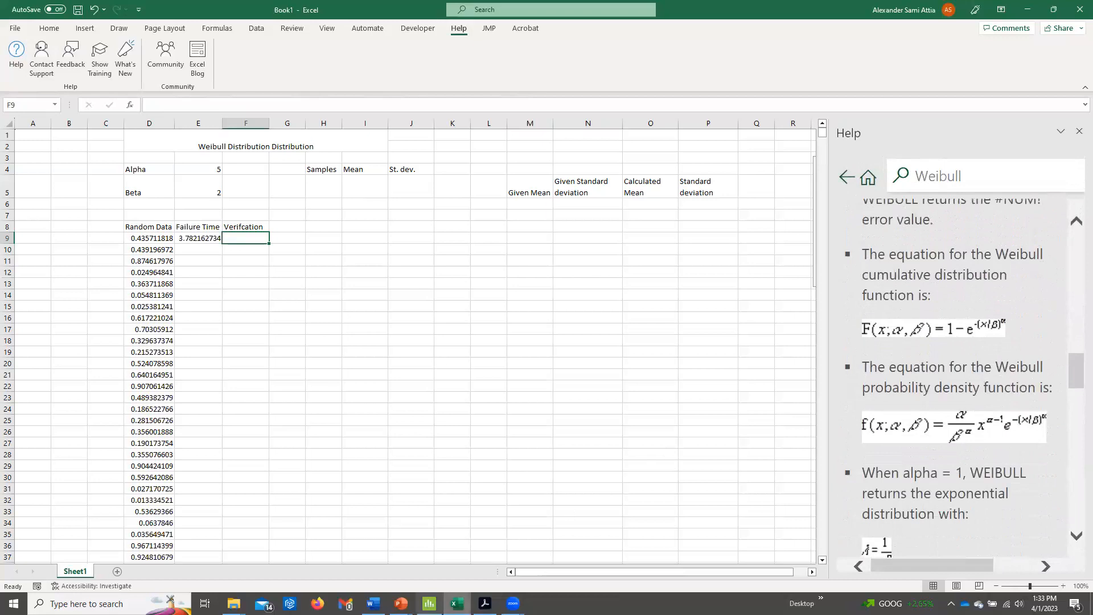
Paste a screen capture of the PowerPoint slide's Weibull CDF into Excel to compare with Help, and remove the picture and Help pane.
click(401, 604)
click(397, 573)
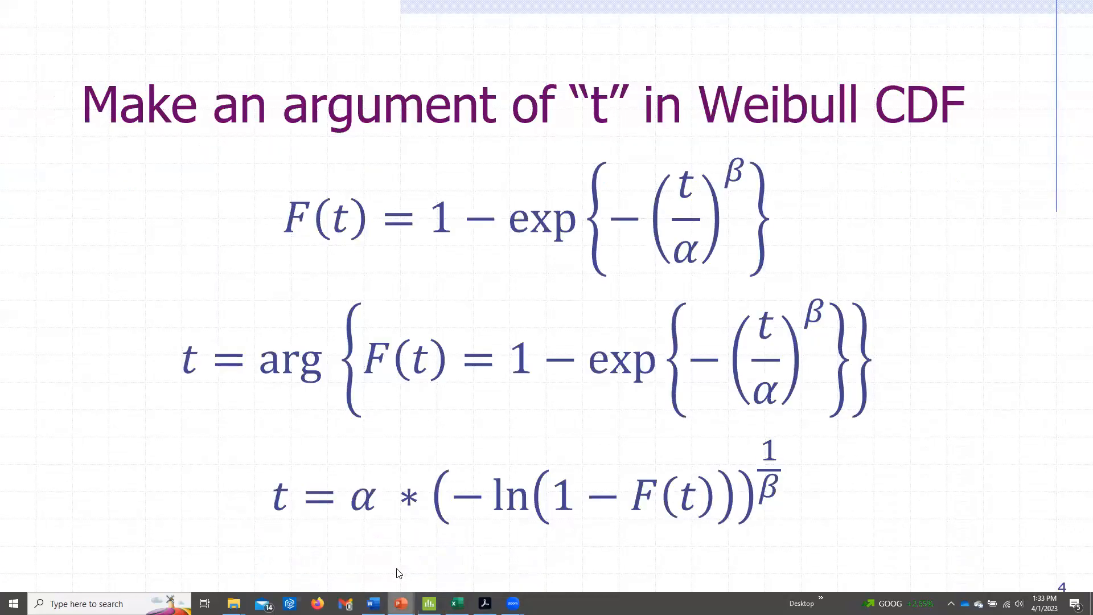
key(Print)
drag(271, 139, 752, 283)
click(776, 334)
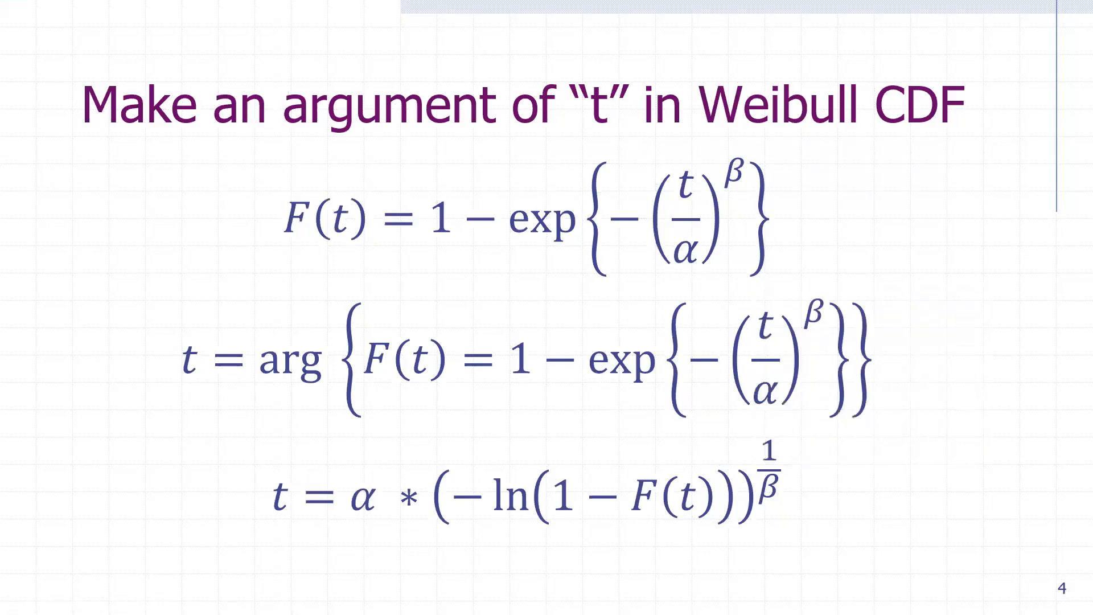
key(alt+Tab)
key(ctrl+v)
drag(479, 350, 572, 261)
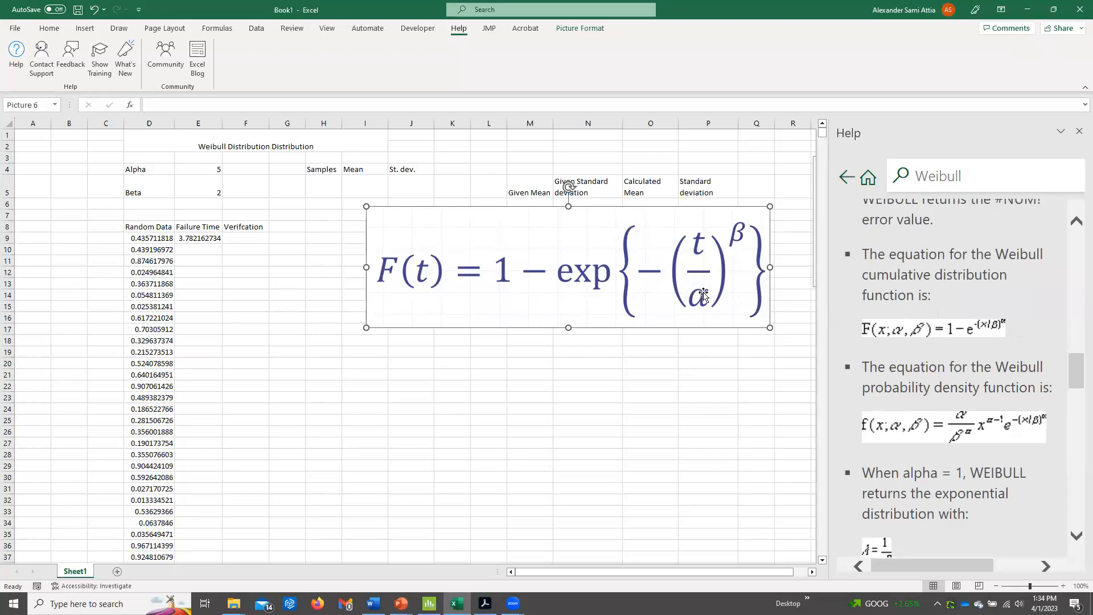
key(Delete)
click(1079, 131)
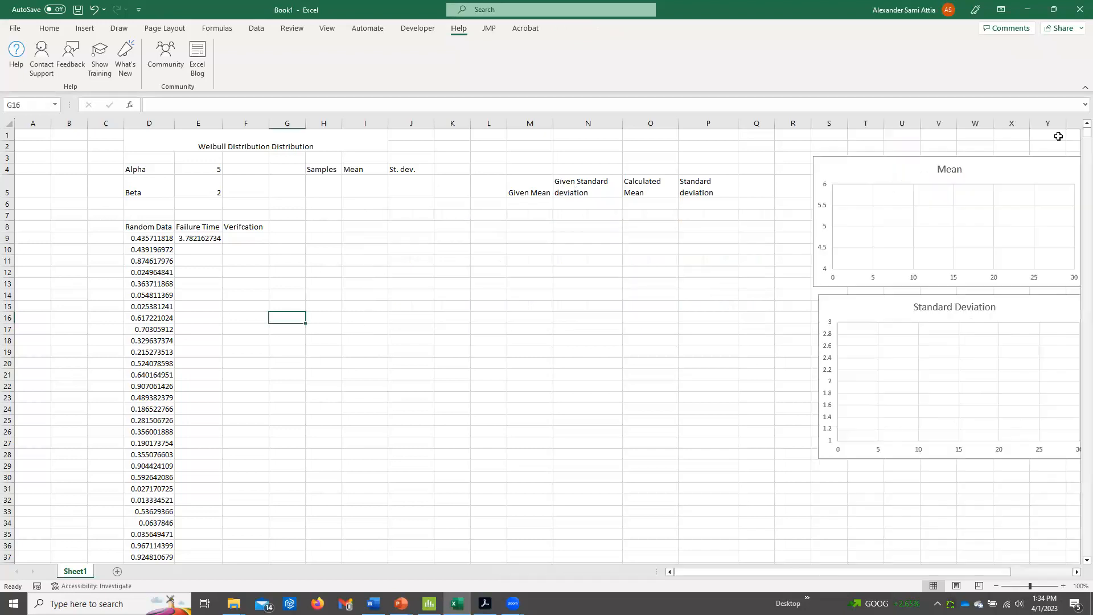
Enter the verification formula =WEIBULL.DIST(E9,$E$5,$E$4,TRUE) in cell F9.
click(246, 239)
text(=wei)
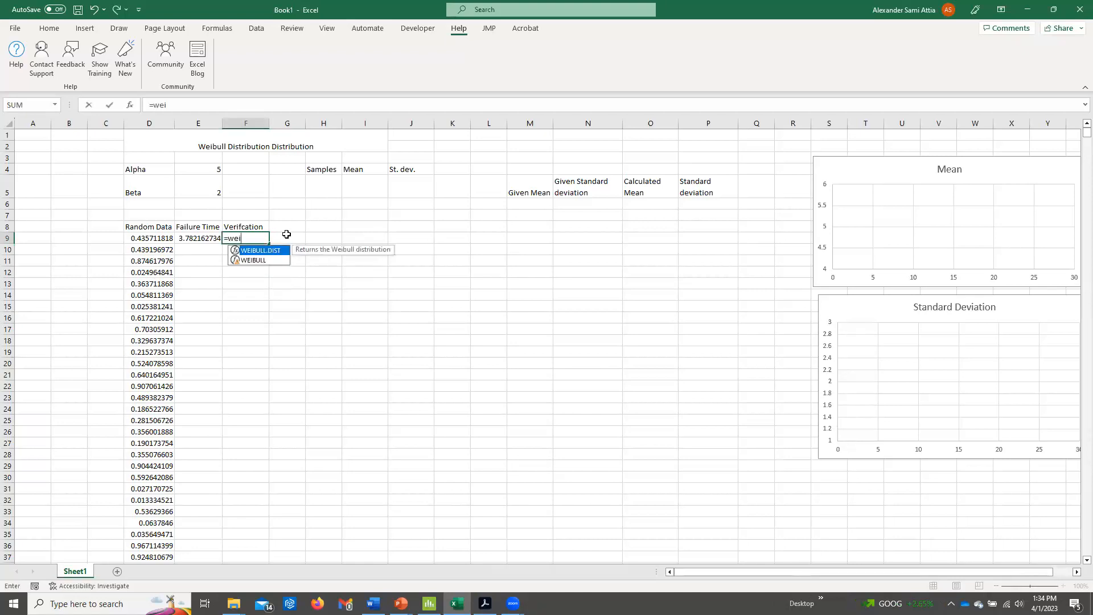
key(Tab)
click(198, 238)
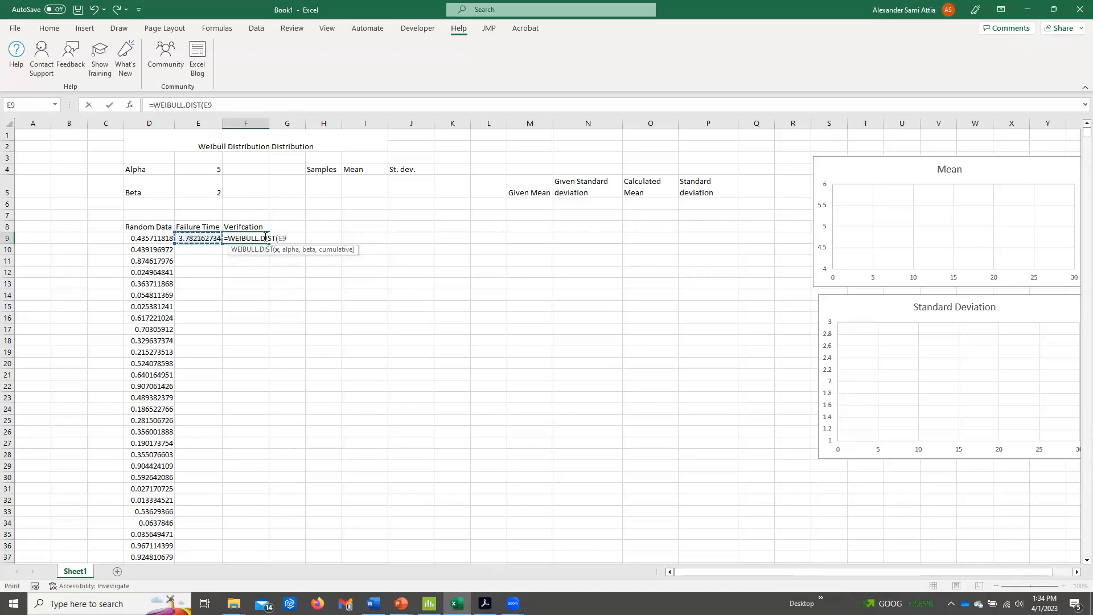
text(,)
click(211, 184)
key(F4)
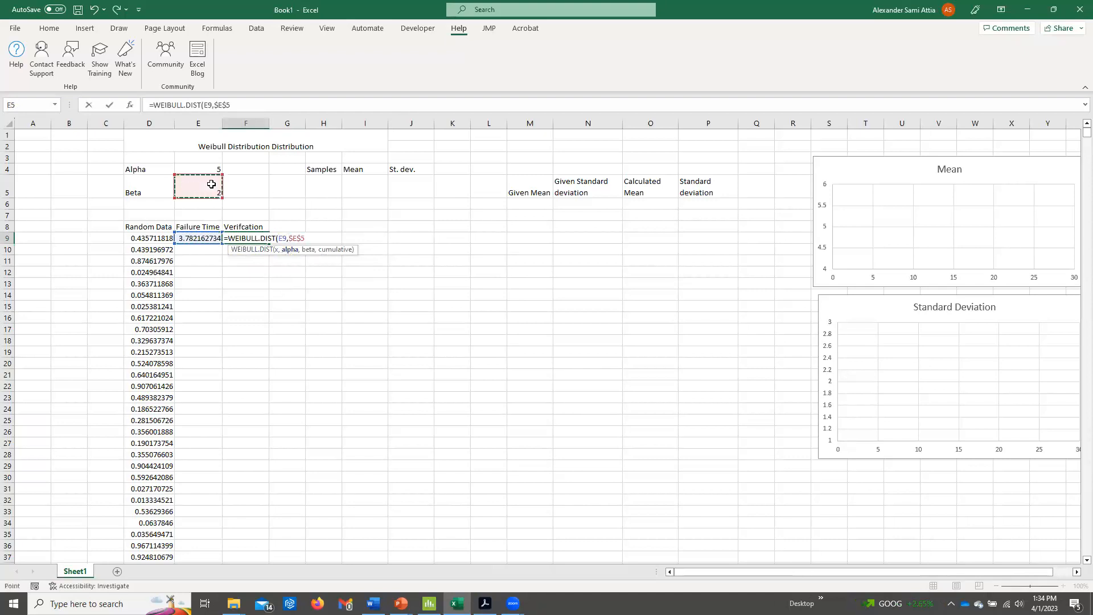
text(,)
click(209, 167)
key(F4)
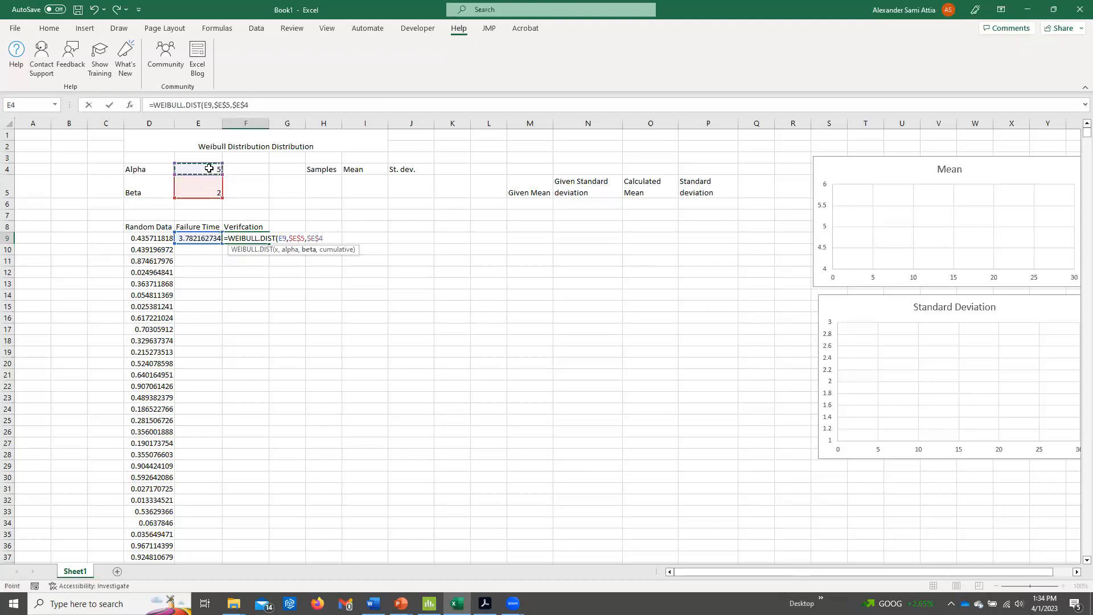
text(,true))
key(Return)
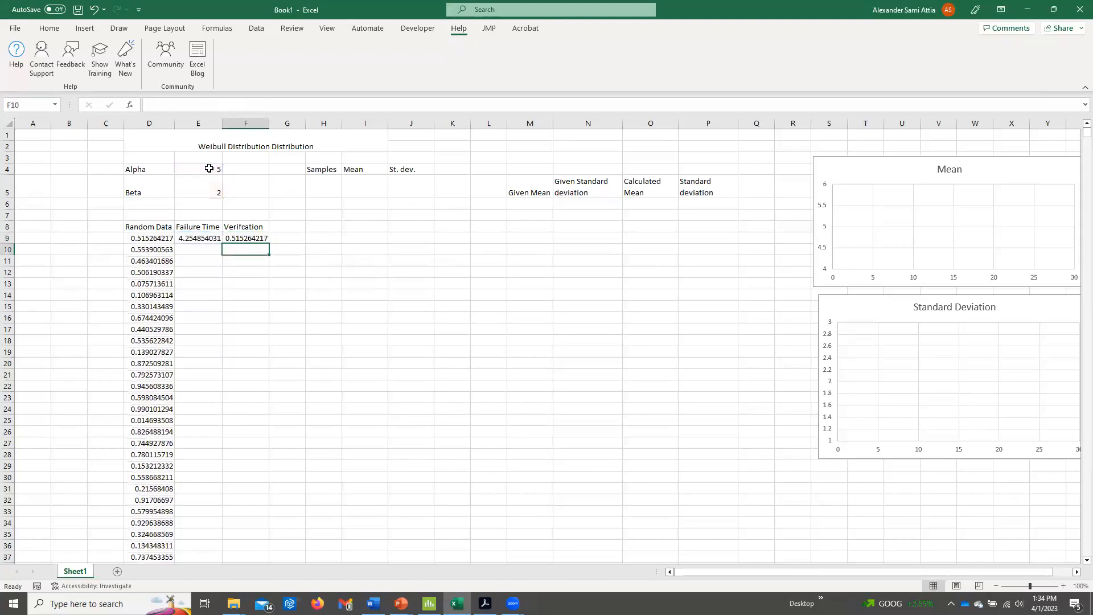
Fill the failure time and verification formulas from row 9 down to row 13, and check them against the random data.
click(152, 239)
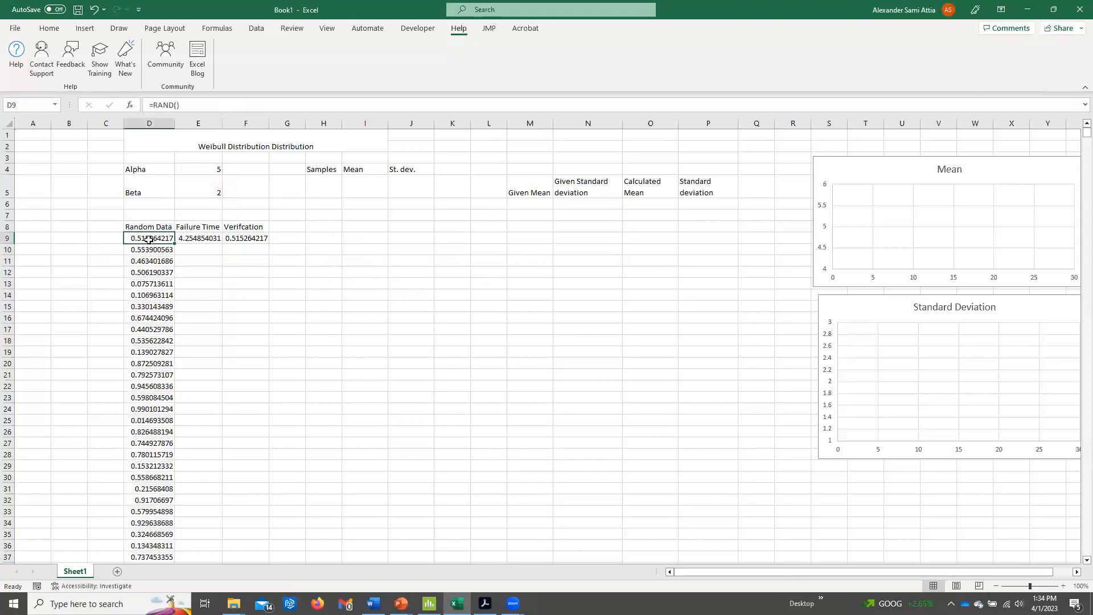
click(215, 239)
drag(223, 244, 220, 287)
click(245, 238)
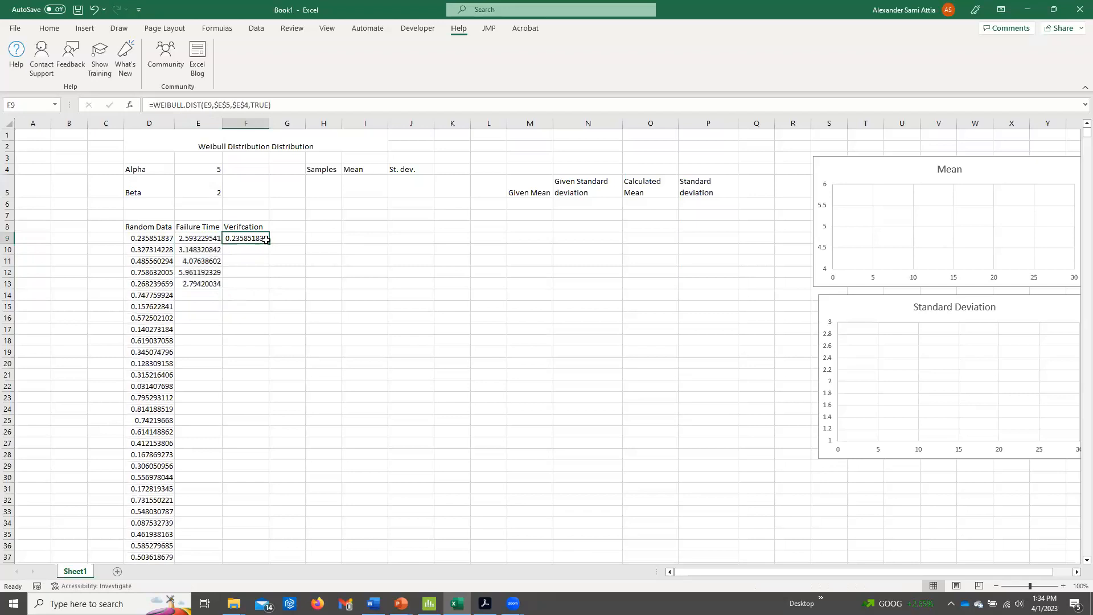
drag(269, 244, 269, 285)
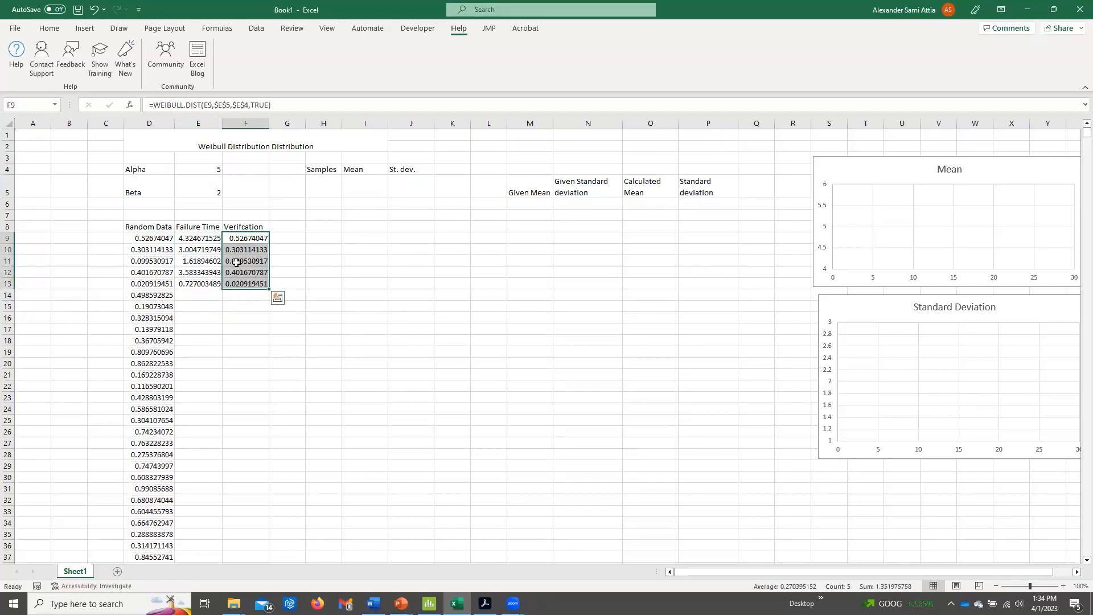
drag(199, 235, 197, 280)
Switch to the PowerPoint slide show, open the bit.ly/inverse4weibull link on slide 5, and read the Weibull Inverse Function feedback post.
key(alt+Tab)
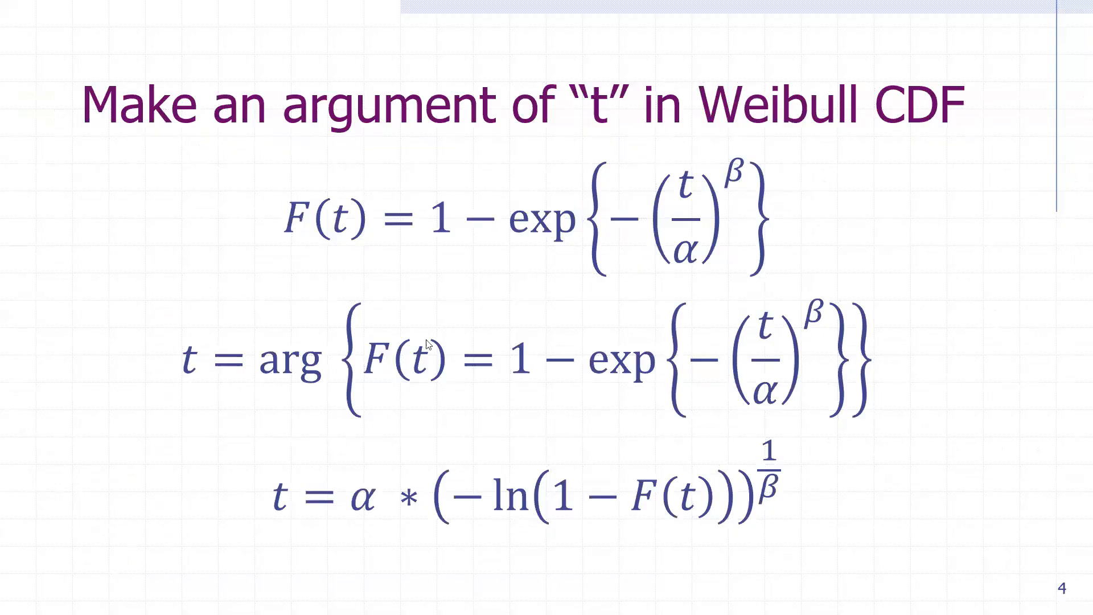
click(559, 320)
click(992, 277)
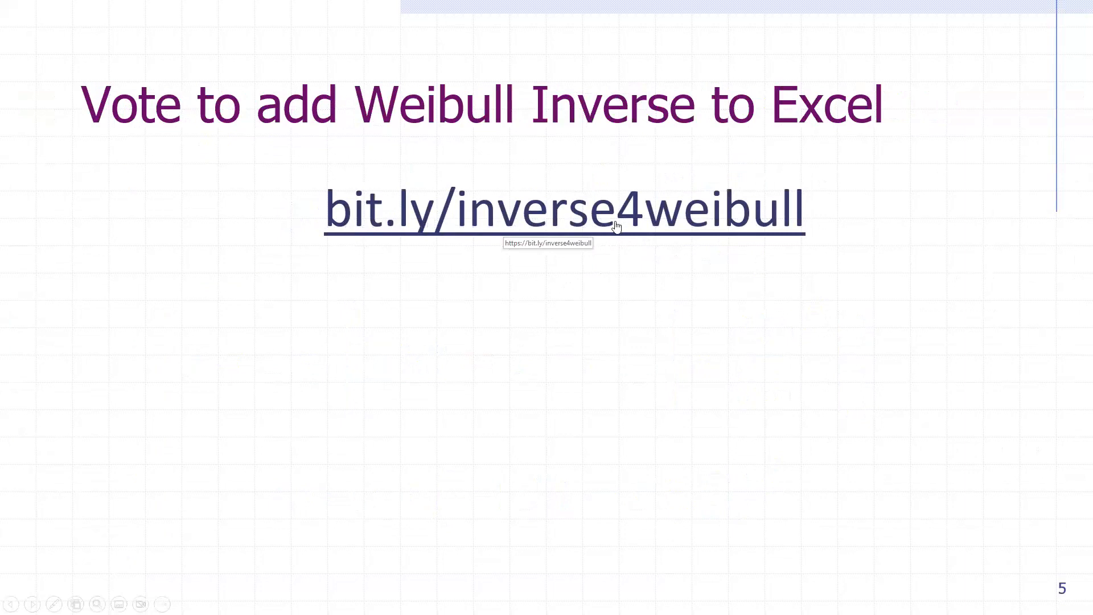
click(514, 226)
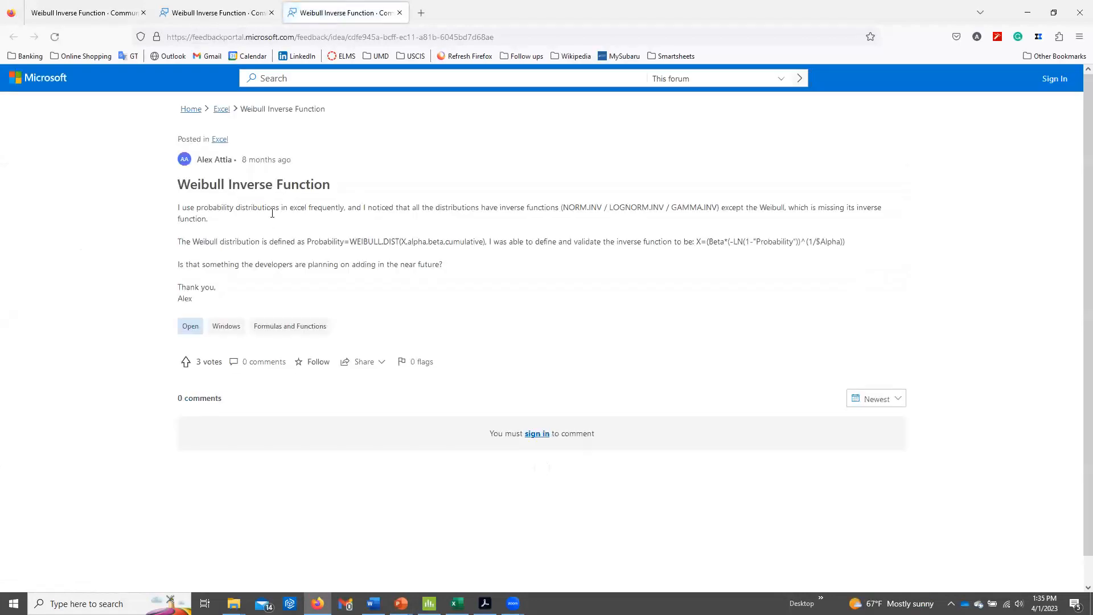
drag(364, 242, 525, 241)
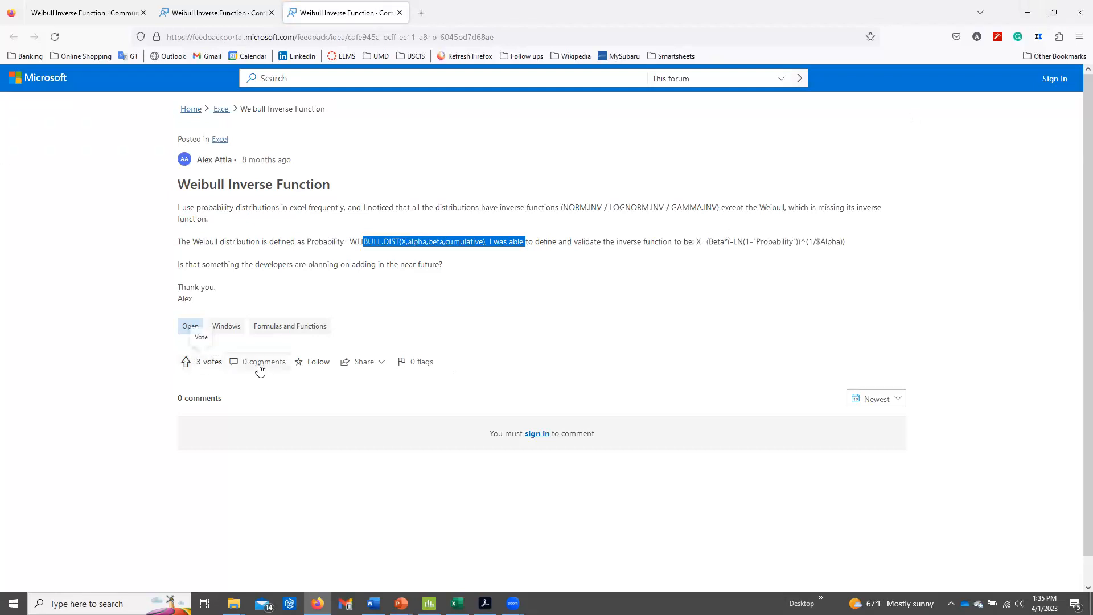
click(481, 167)
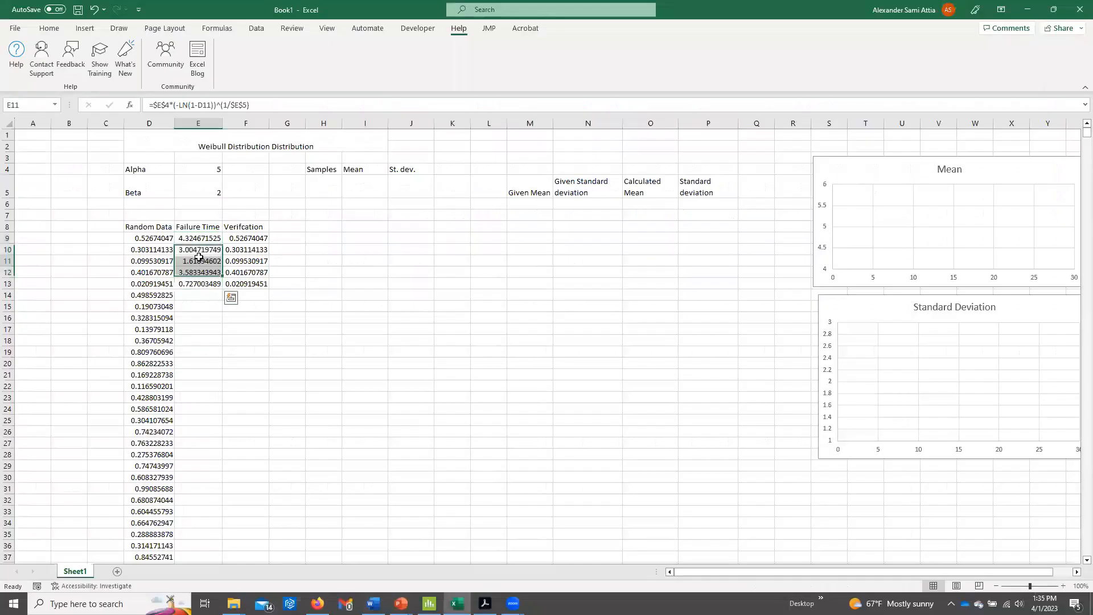
Clear the Verification column, header included, from F8 to F13.
click(210, 238)
drag(209, 238, 207, 283)
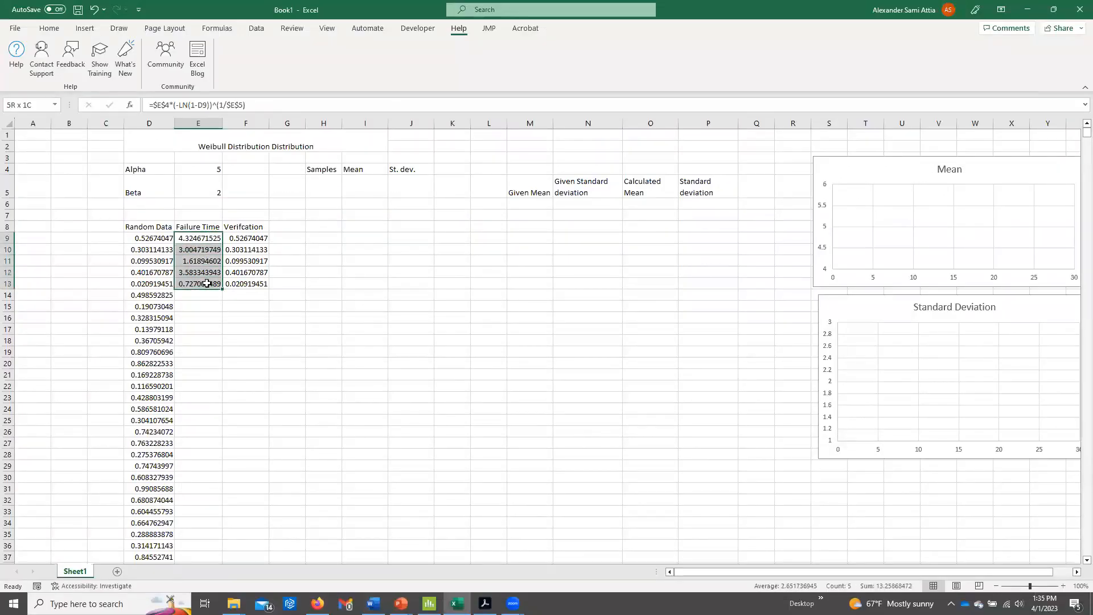
drag(245, 228, 247, 285)
key(Delete)
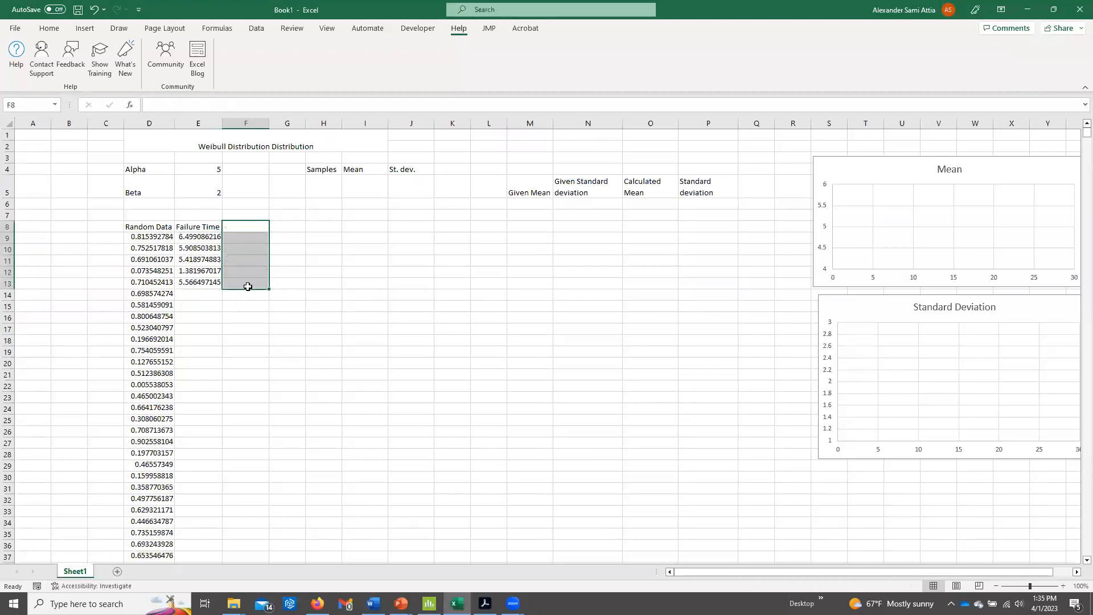
Fill the failure time formula from E9:E13 down alongside all the random data.
drag(211, 239, 212, 283)
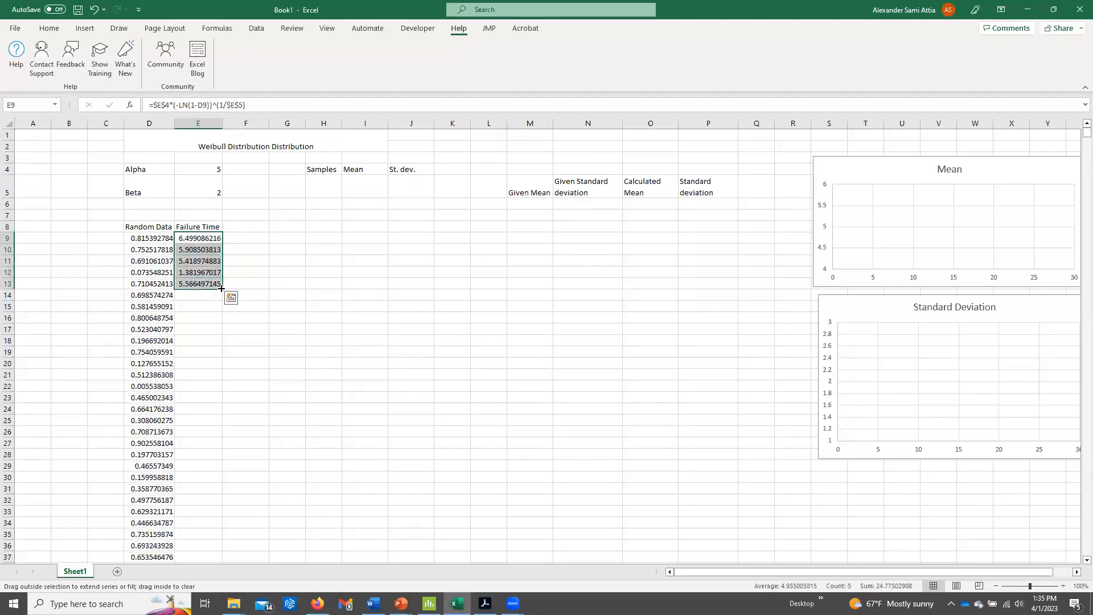
double_click(221, 288)
drag(212, 238, 204, 300)
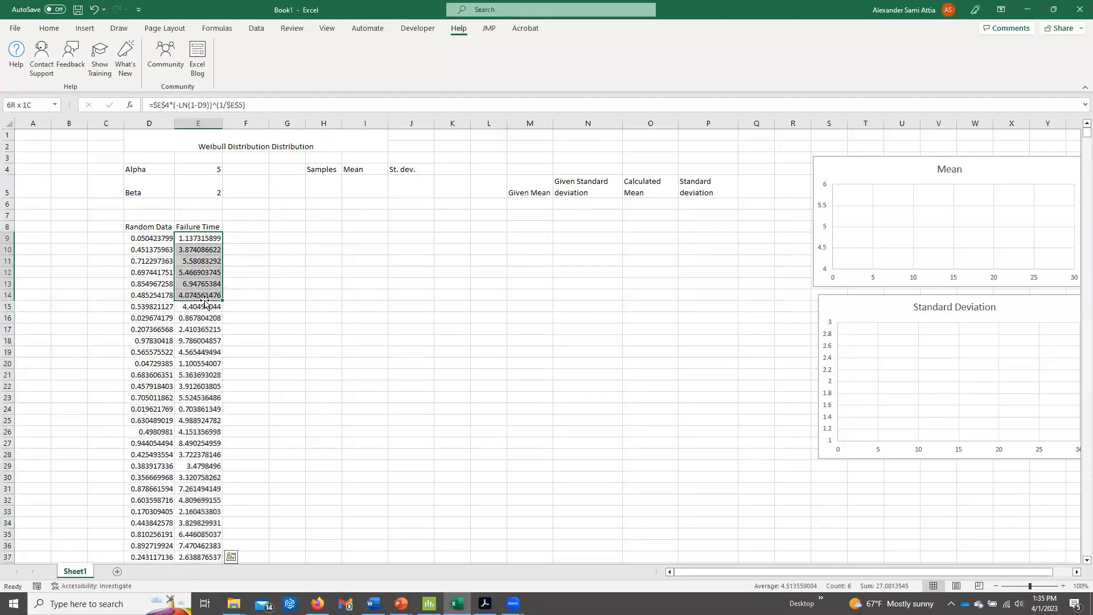
click(204, 297)
Enter 2400 as the number of samples in H5 and the mean formula =AVERAGE(E9:E2400) in I5.
key(alt+Tab)
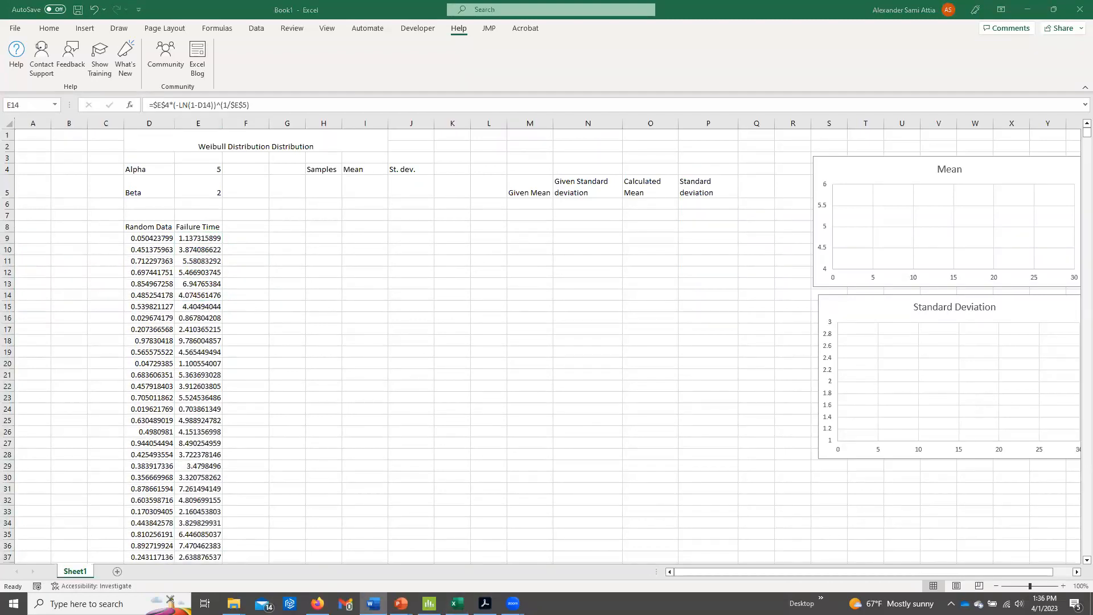
key(alt+Tab)
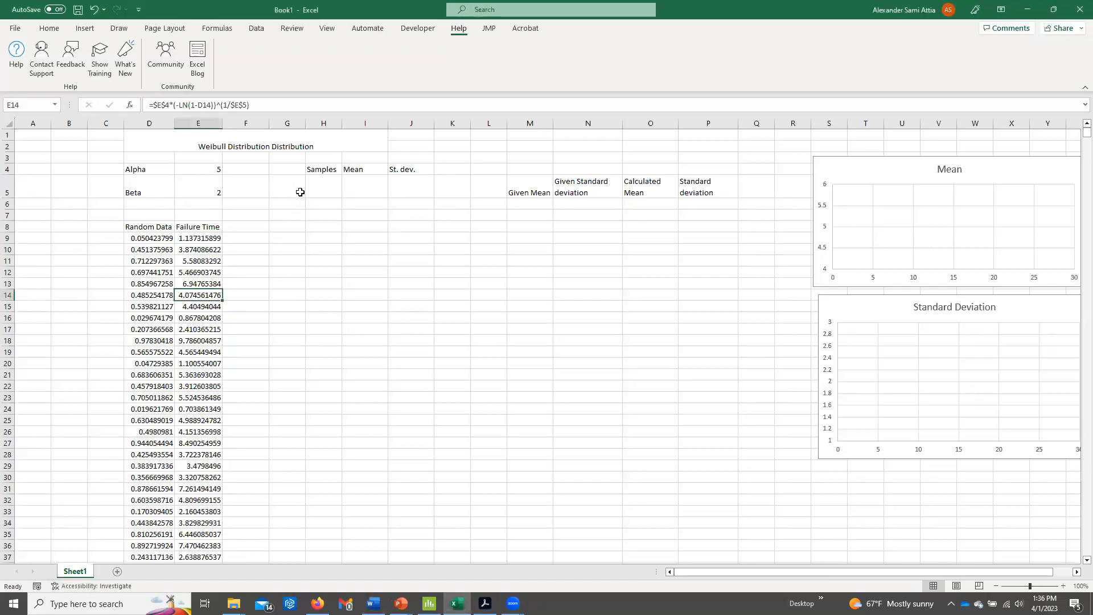
click(327, 180)
text(2400)
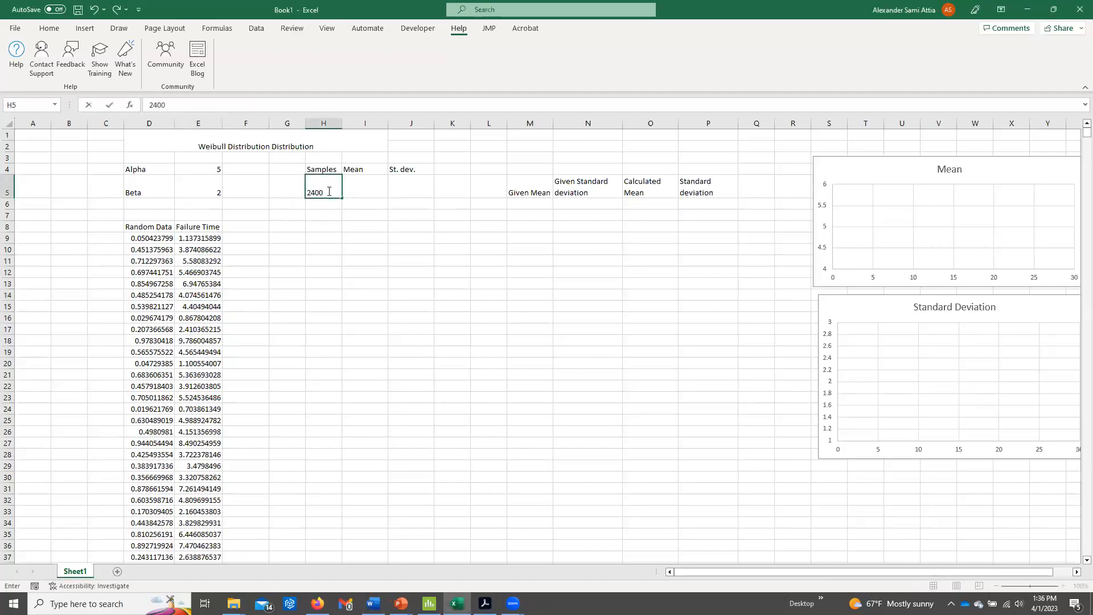
click(365, 180)
text(=average)
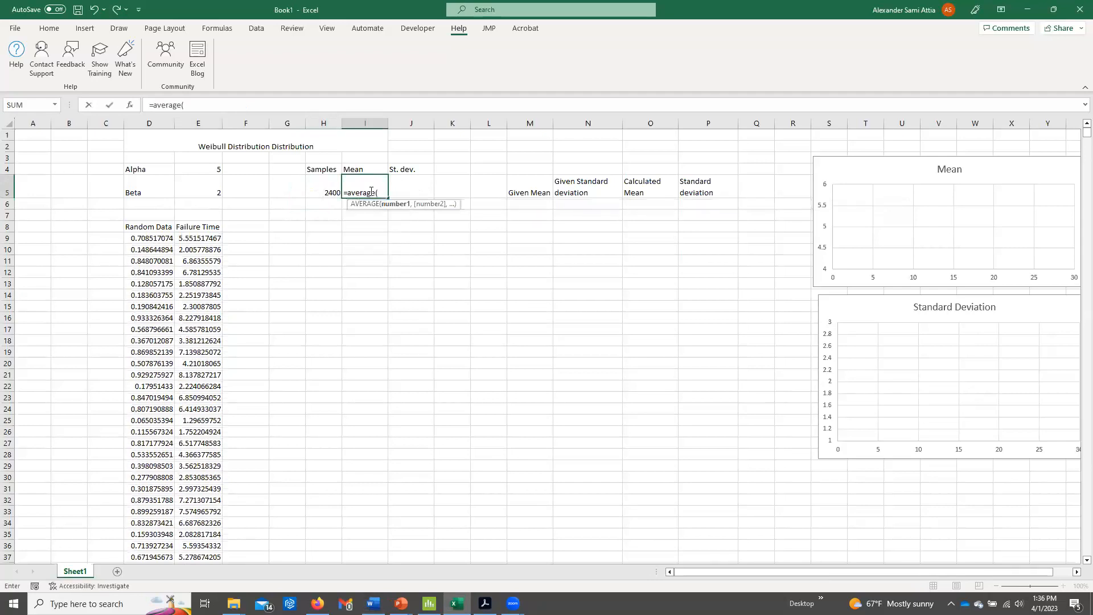
text(()
click(209, 238)
key(ctrl+shift+Down)
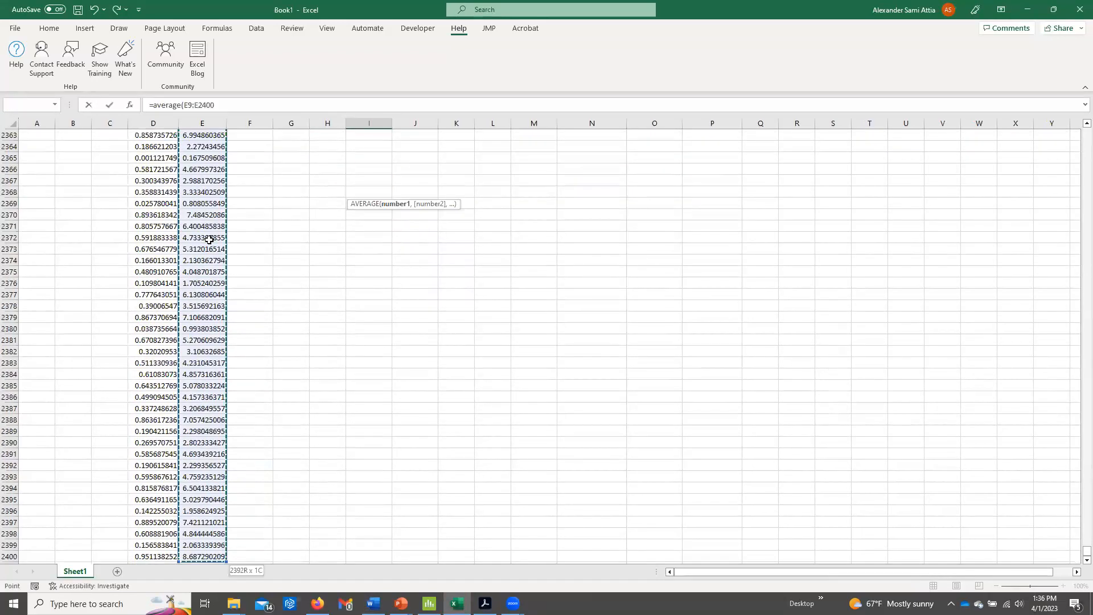
key(Return)
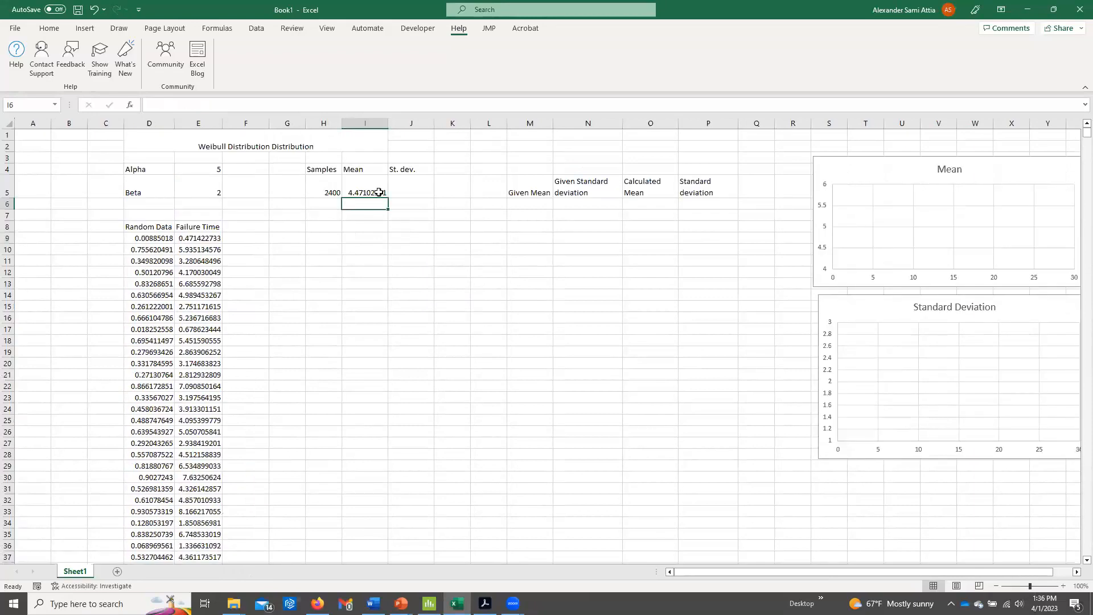
Calculate the sample standard deviation of the failure times with STDEV.S in J5, covering E9 through the last row.
click(401, 186)
text(=std)
key(Down)
key(Tab)
click(209, 235)
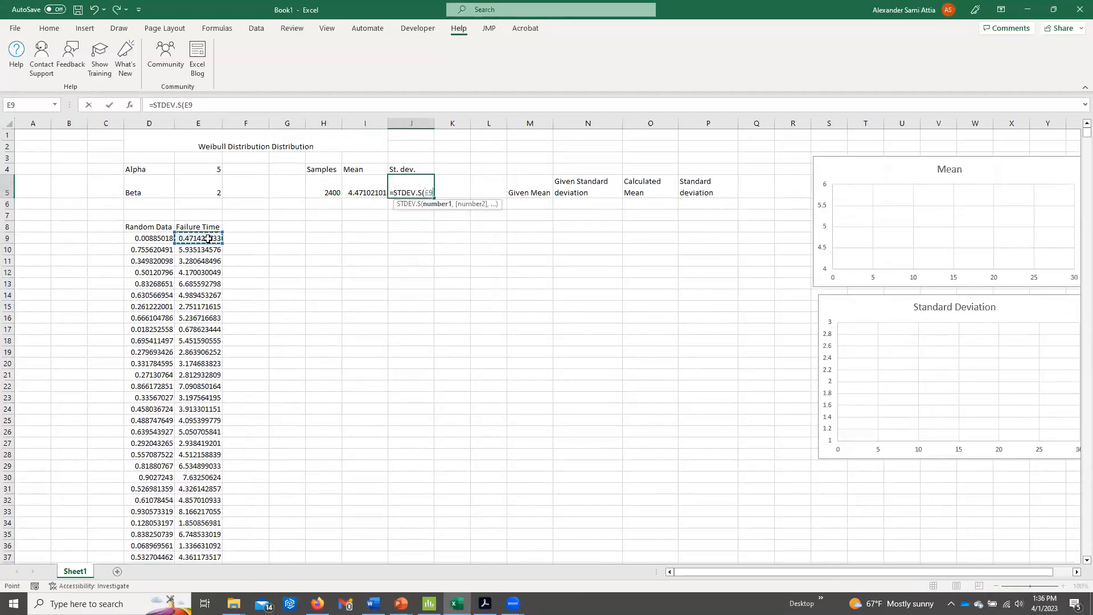
key(ctrl+shift+Down)
key(Return)
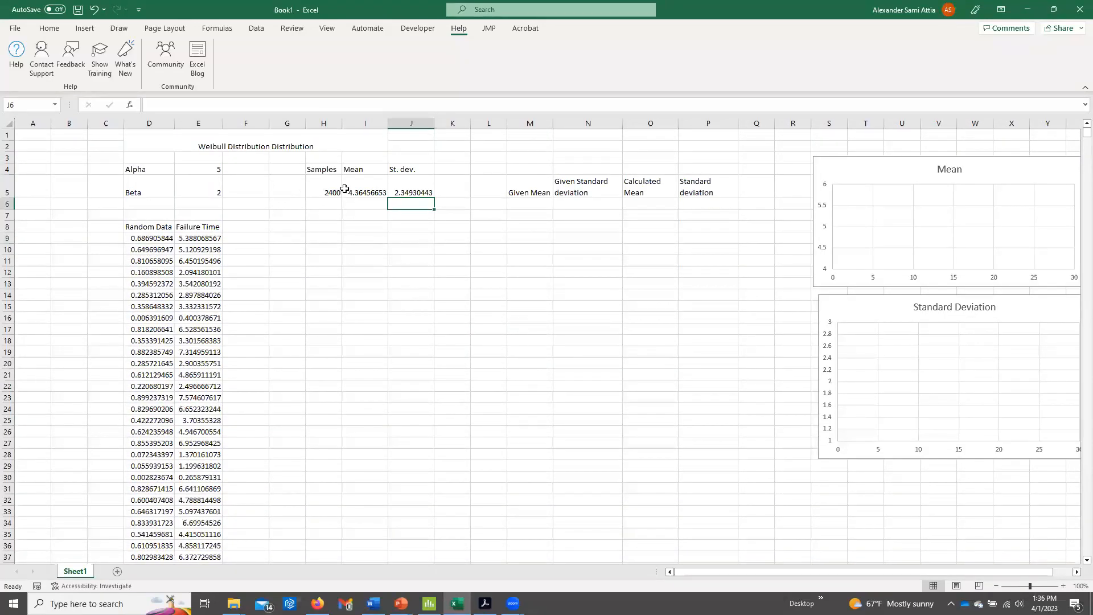
key(Up)
Compare the sample mean and standard deviation with the alpha and beta parameters and the failure time data.
click(379, 184)
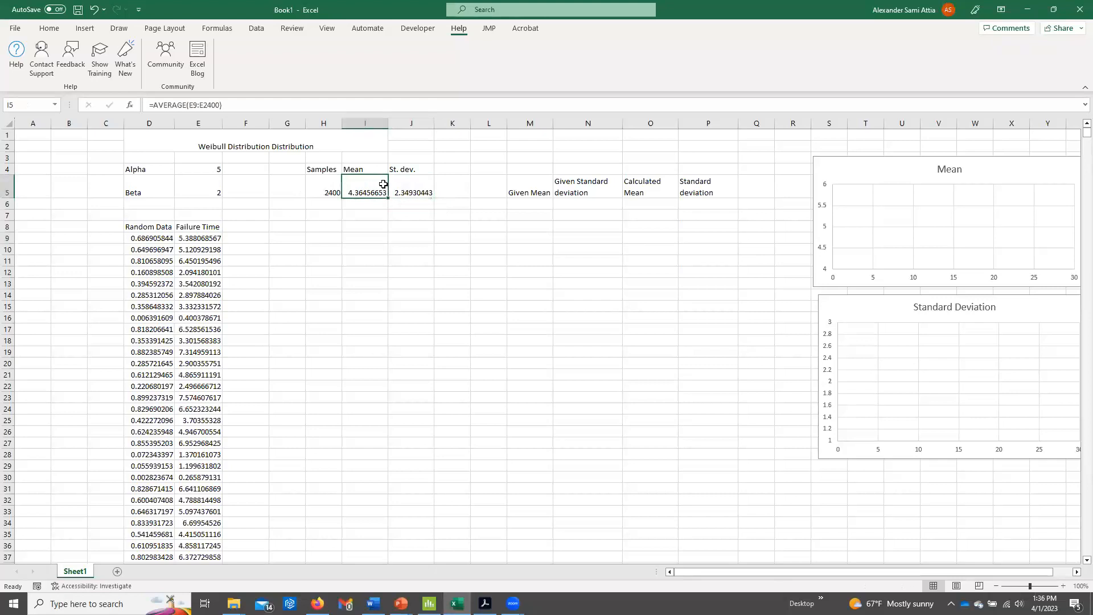
drag(210, 237, 209, 272)
click(361, 187)
click(207, 168)
click(200, 180)
click(199, 170)
click(198, 179)
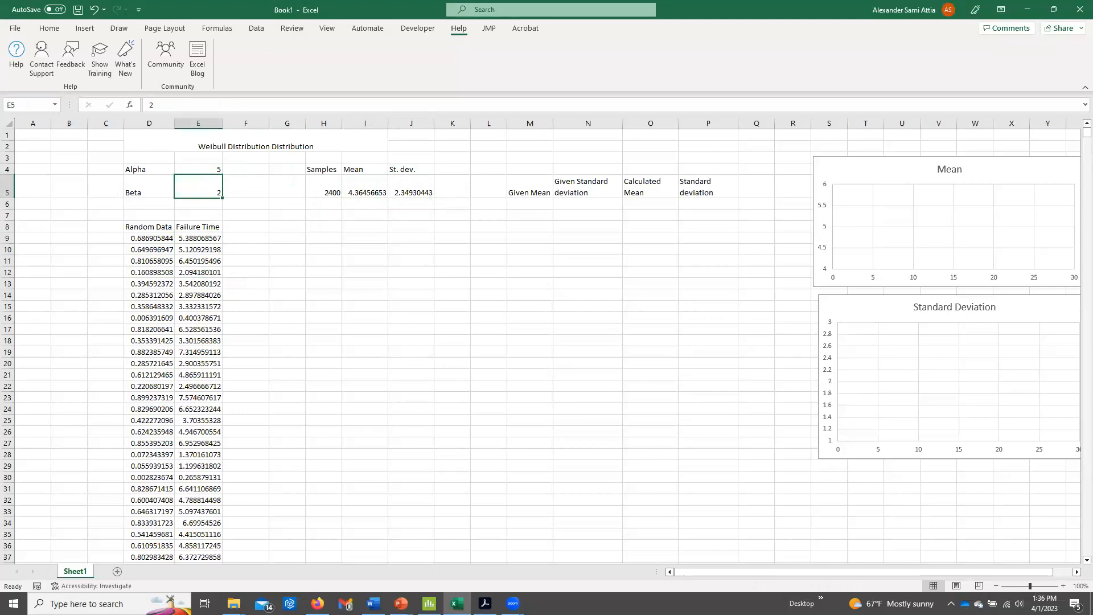
click(361, 193)
click(416, 188)
drag(205, 237, 190, 509)
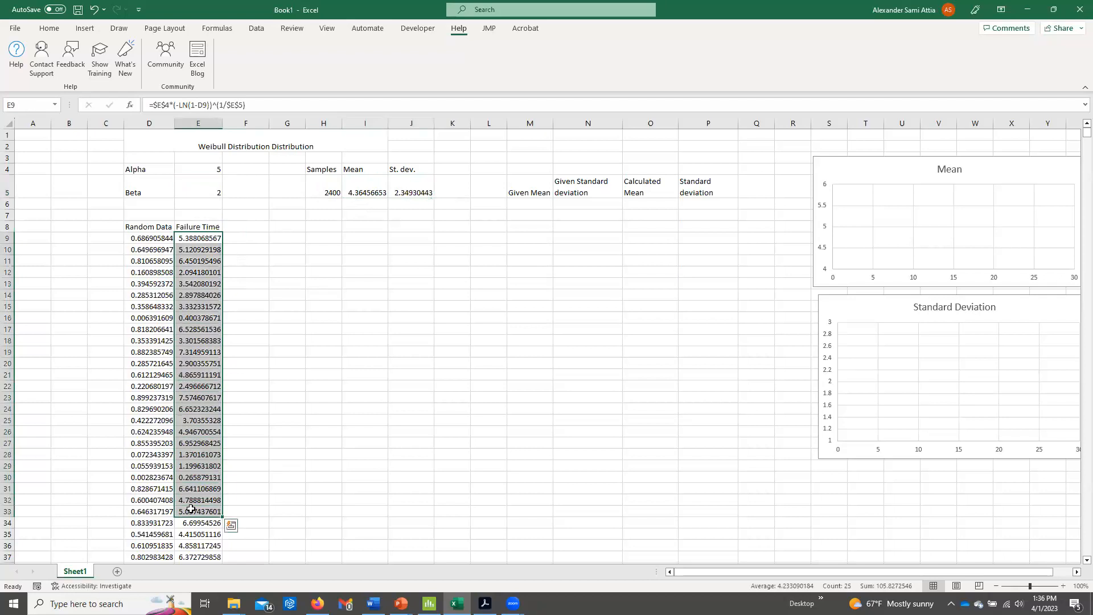
click(368, 188)
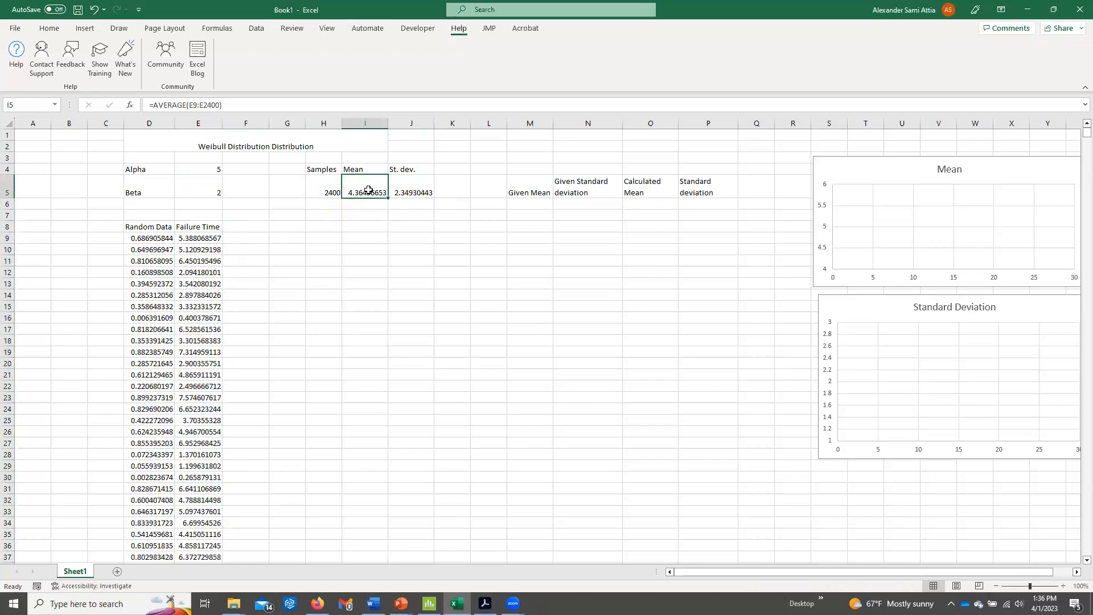
Switch to the probability distributions PDF in Adobe Acrobat and examine the Weibull mean and variance formulas on page 61.
key(alt+Tab)
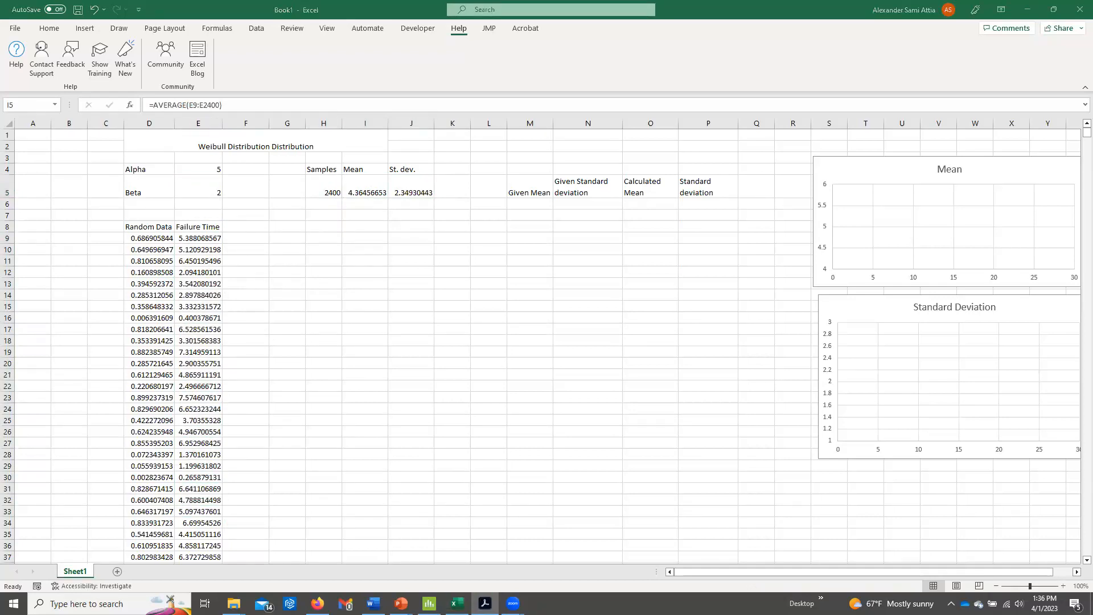
drag(1092, 85, 211, 3)
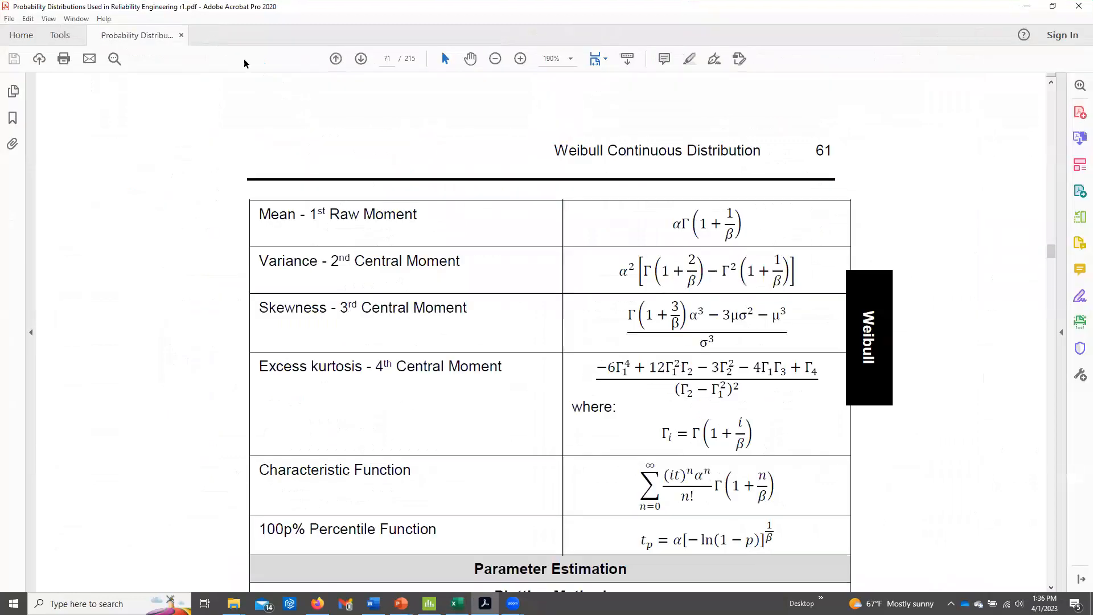
scroll(295, 108, up, 20)
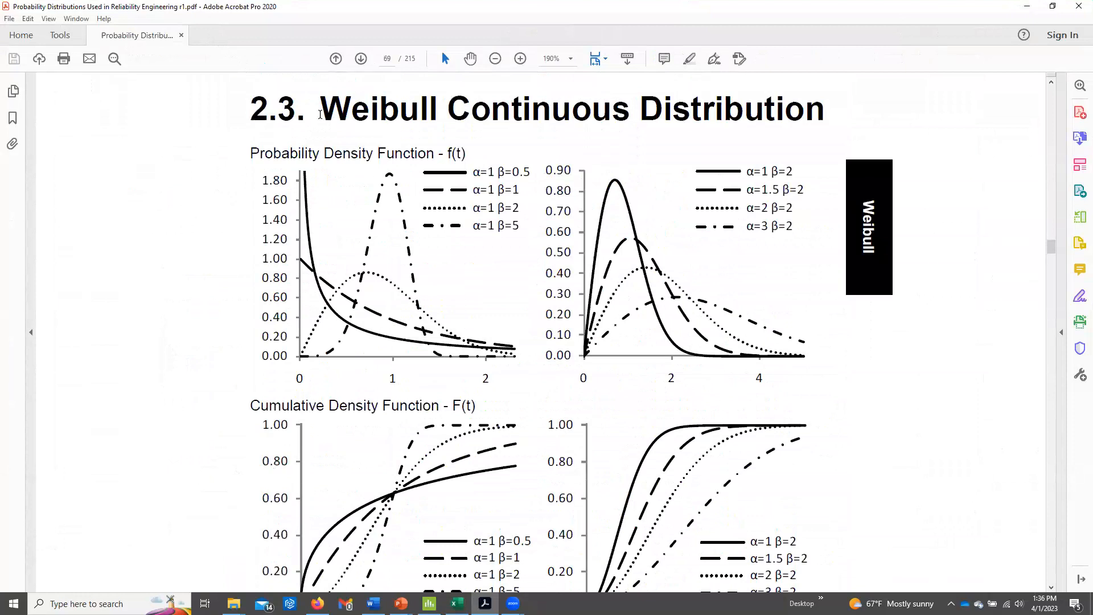
scroll(325, 117, down, 15)
scroll(324, 116, down, 15)
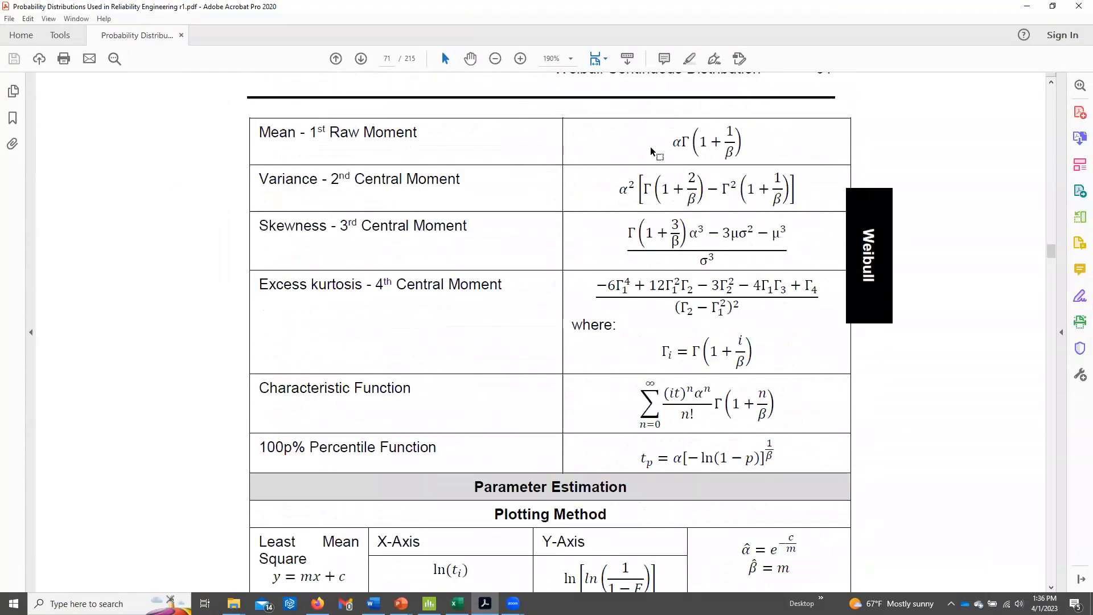
drag(671, 141, 753, 152)
click(753, 153)
drag(611, 192, 804, 191)
click(804, 191)
Back in Excel, enter the given mean formula =$E$4*GAMMA(1+(1/$E$5)) in M6 and fill it down to M25.
key(alt+Tab)
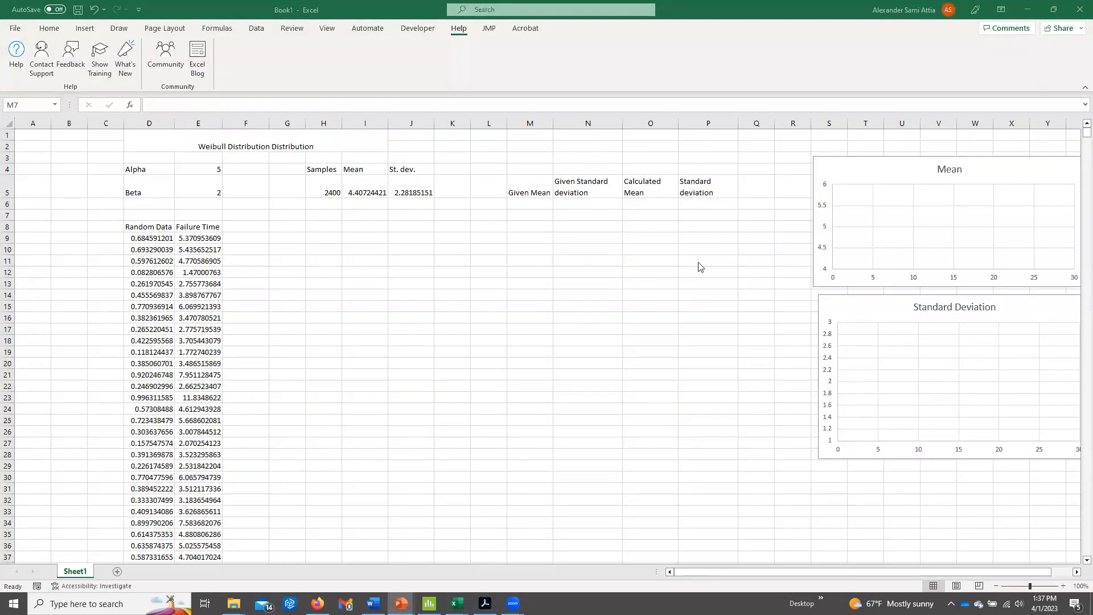
click(534, 203)
double_click(535, 203)
text(=)
click(209, 173)
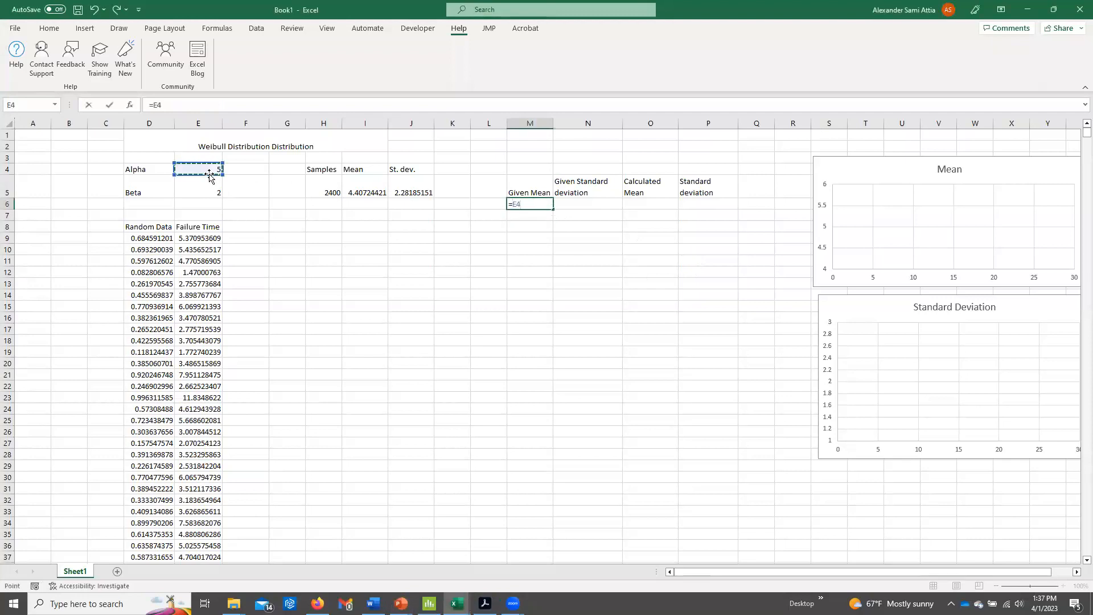
key(F4)
text(*)
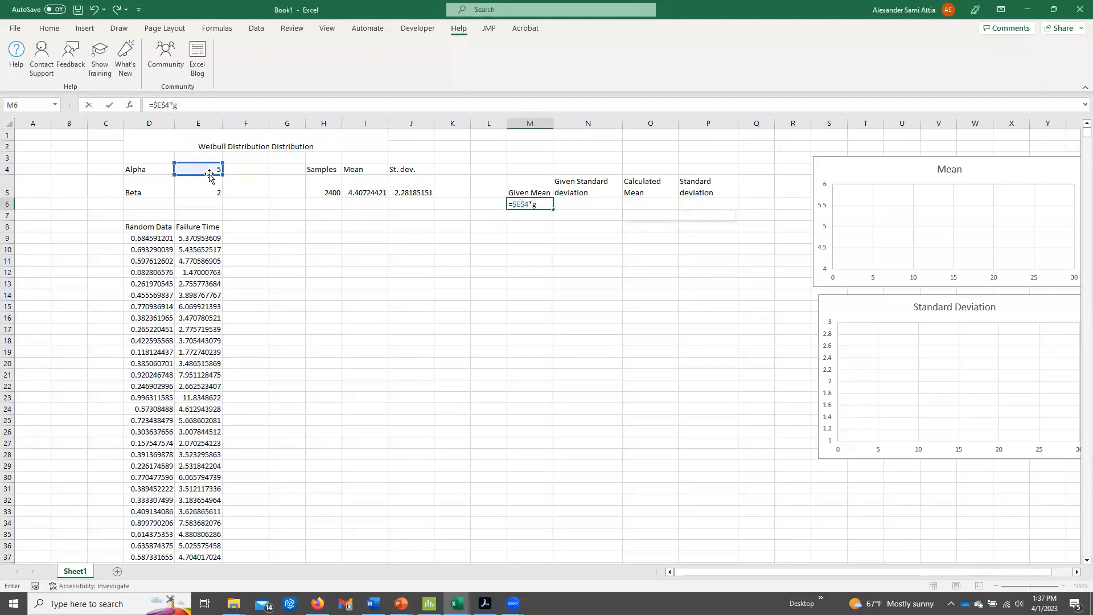
text(gamma(1+)
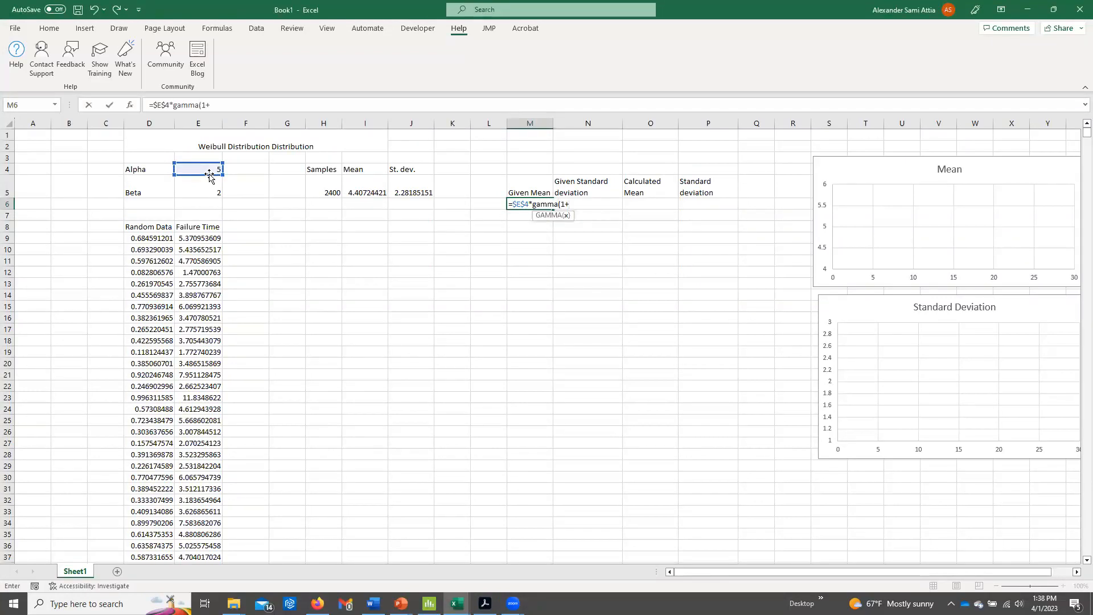
text((1/)
click(187, 191)
text())
key(Return)
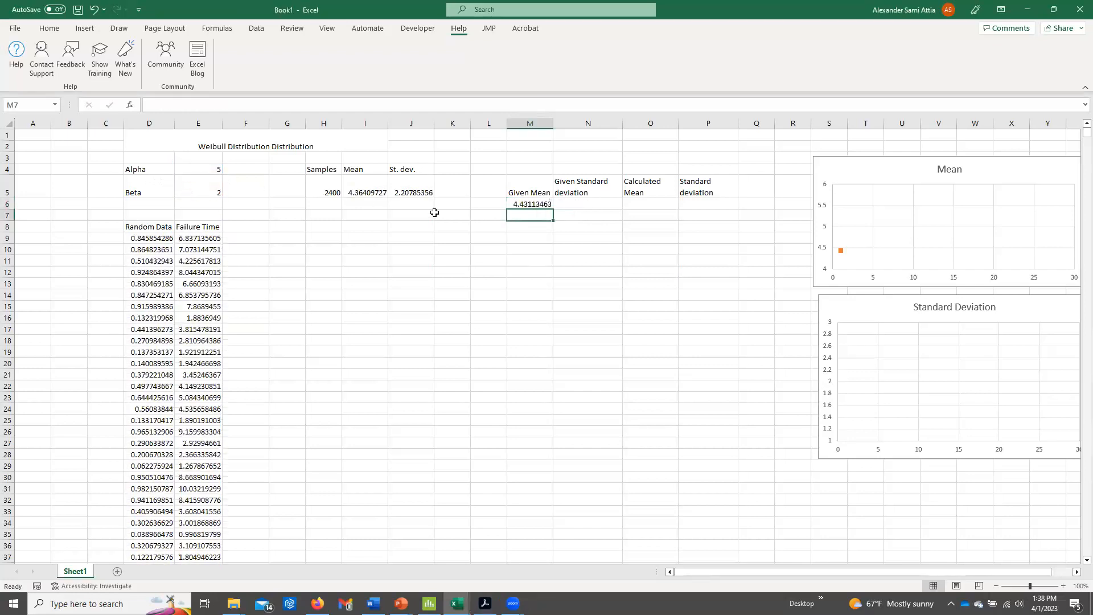
double_click(536, 205)
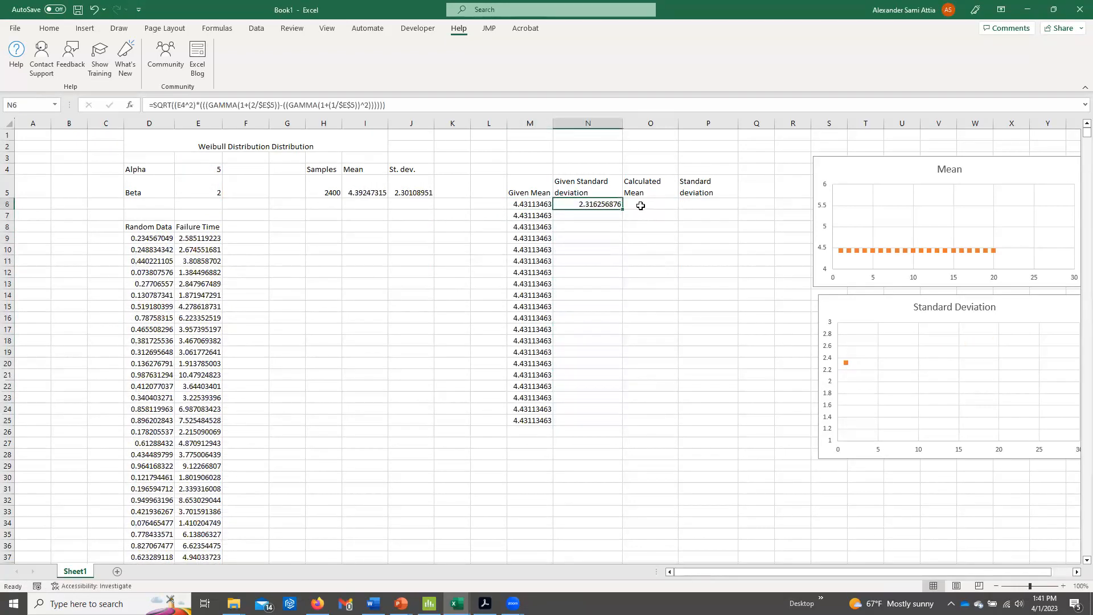
Make the alpha reference absolute ($E$4) in the given standard deviation formula in N6 and fill it down to N25.
double_click(605, 205)
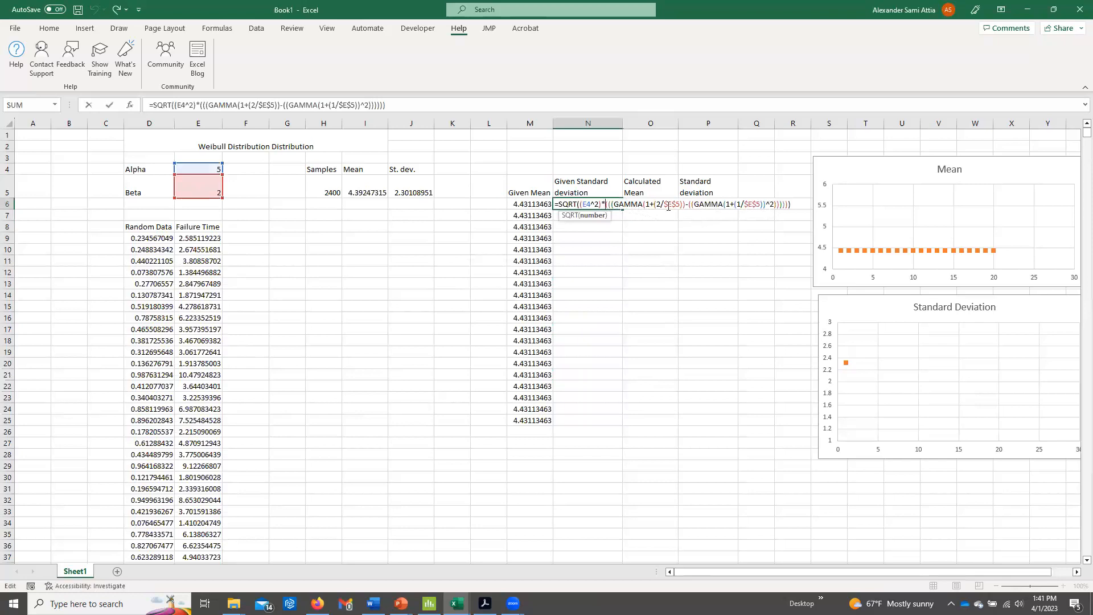
key(F4)
key(Return)
click(589, 205)
drag(624, 210, 614, 422)
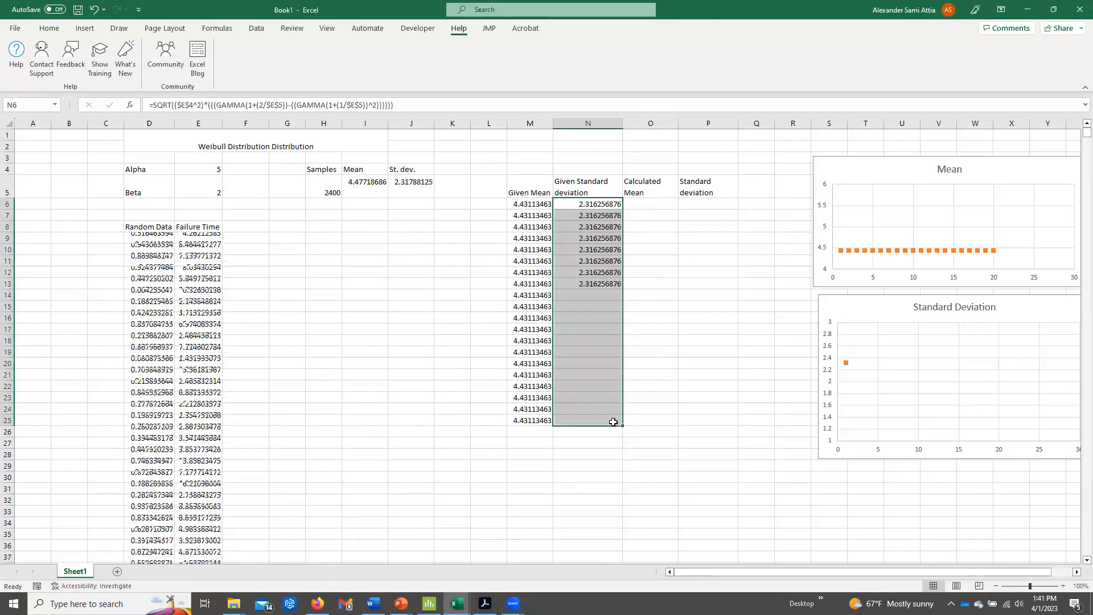
Compare the given mean and standard deviation formulas with the sample statistics calculated from the failure times.
click(532, 205)
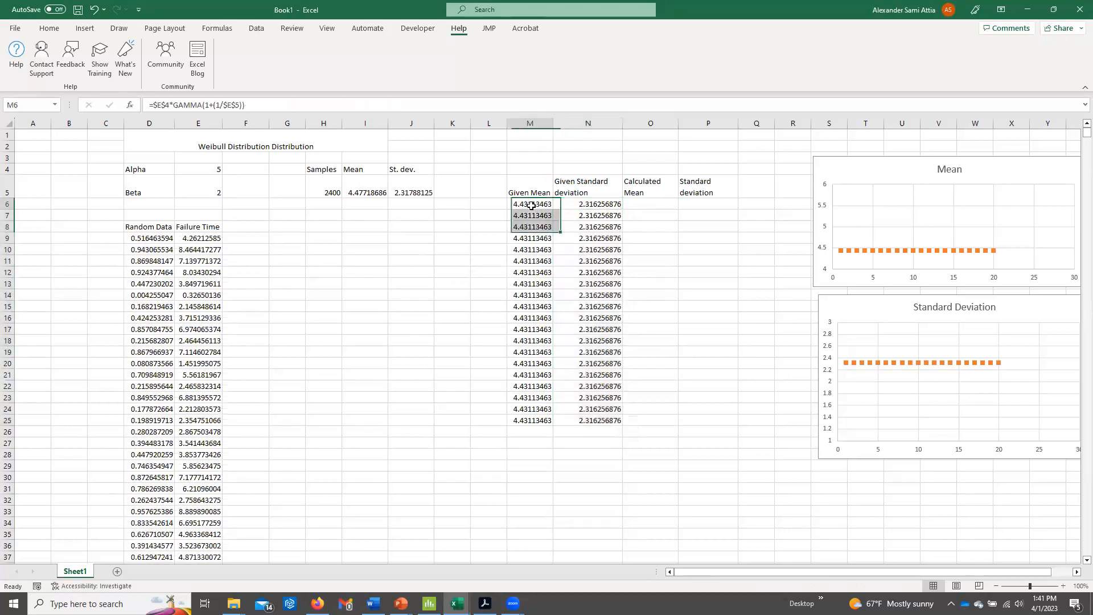
click(593, 202)
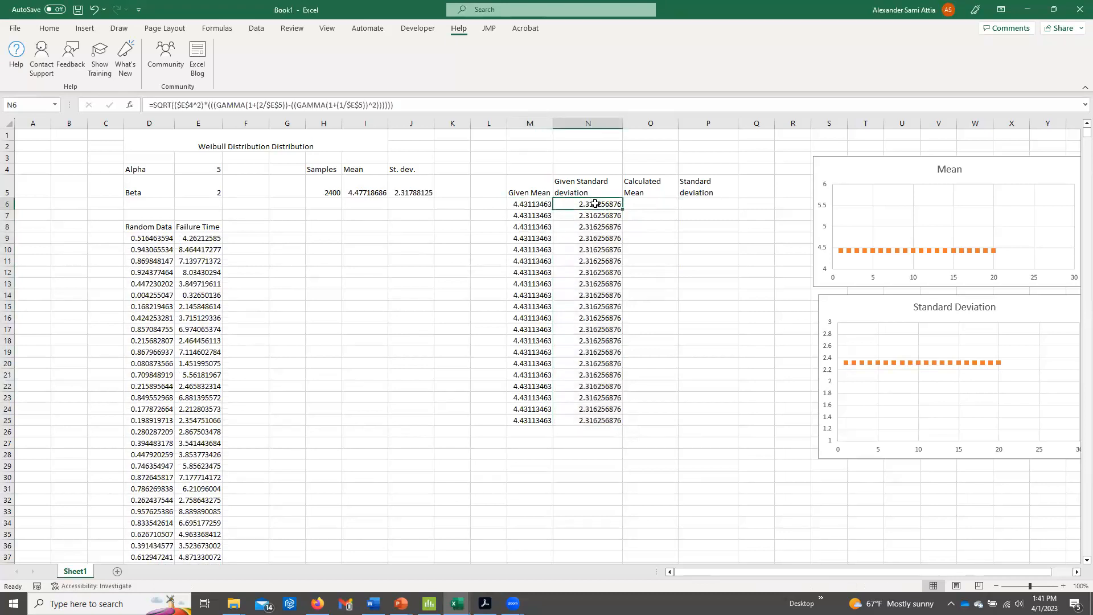
drag(352, 192, 397, 192)
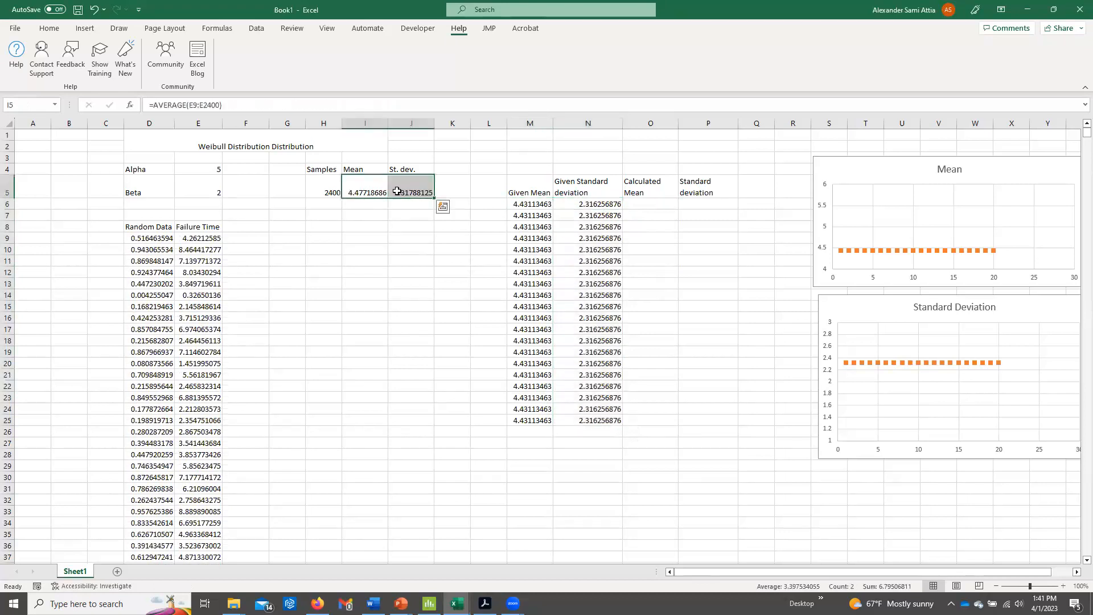
click(367, 192)
drag(188, 238, 195, 434)
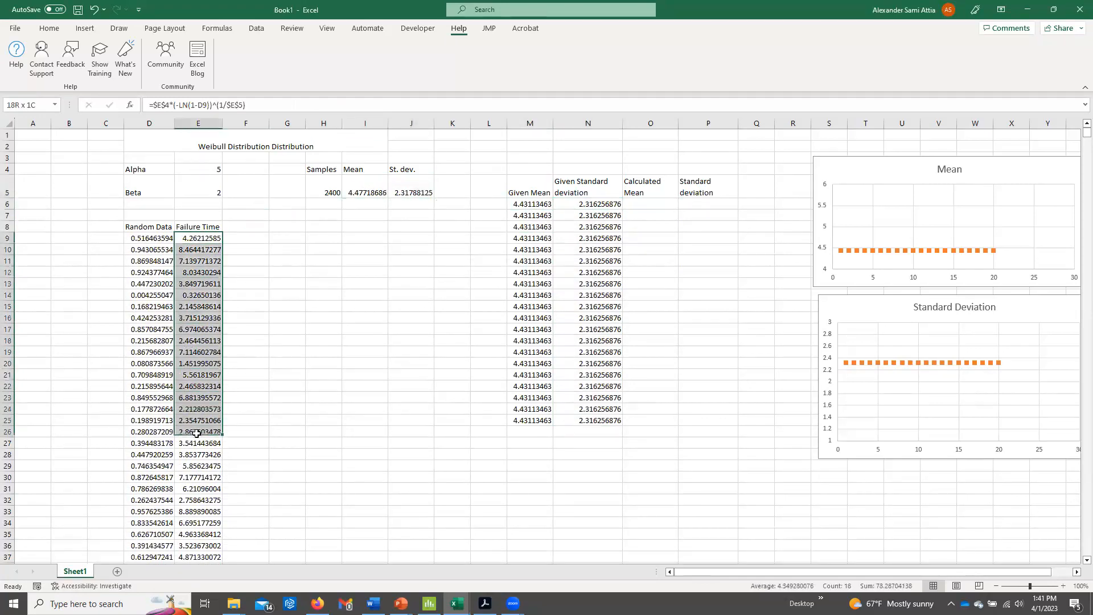
click(401, 185)
drag(214, 238, 210, 411)
Copy the sample mean and standard deviation from I5:J5 and paste them as values into O6:P6.
click(643, 205)
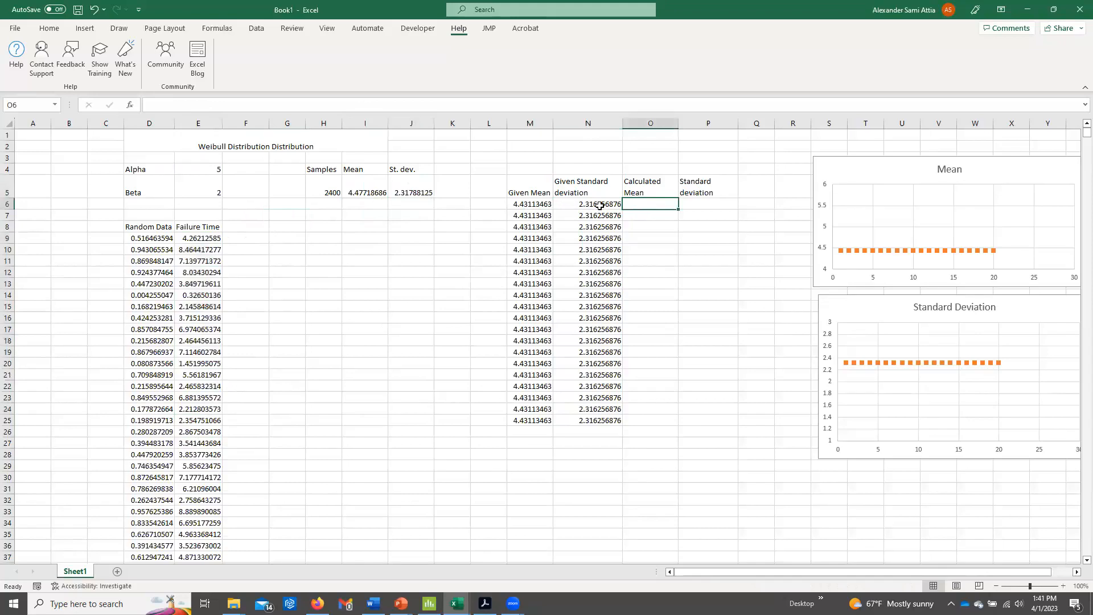
drag(640, 203, 686, 203)
drag(374, 187, 392, 188)
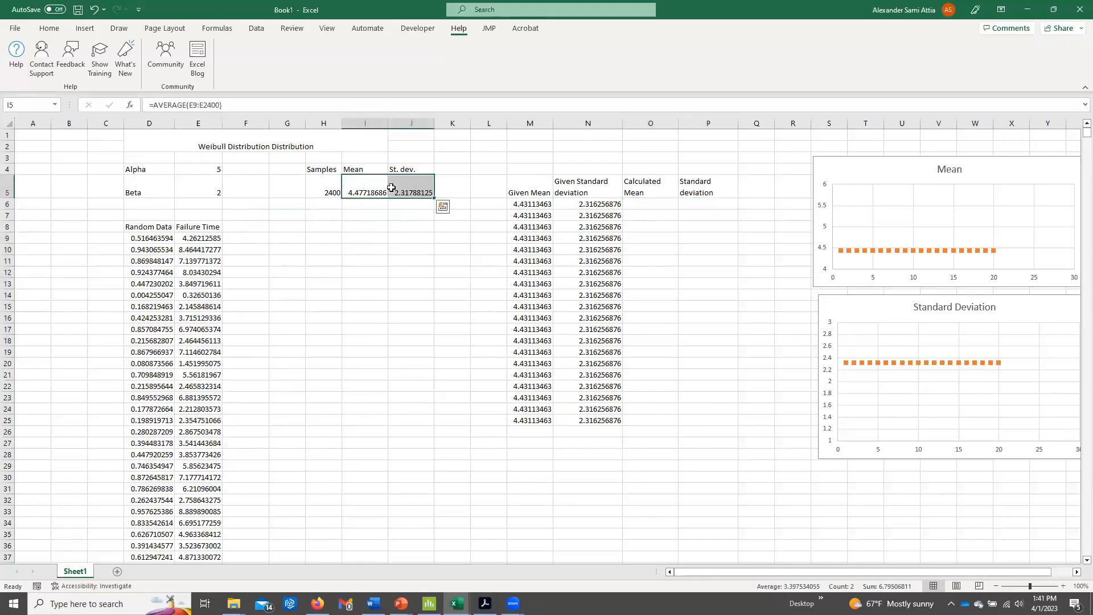
key(ctrl+c)
right_click(665, 204)
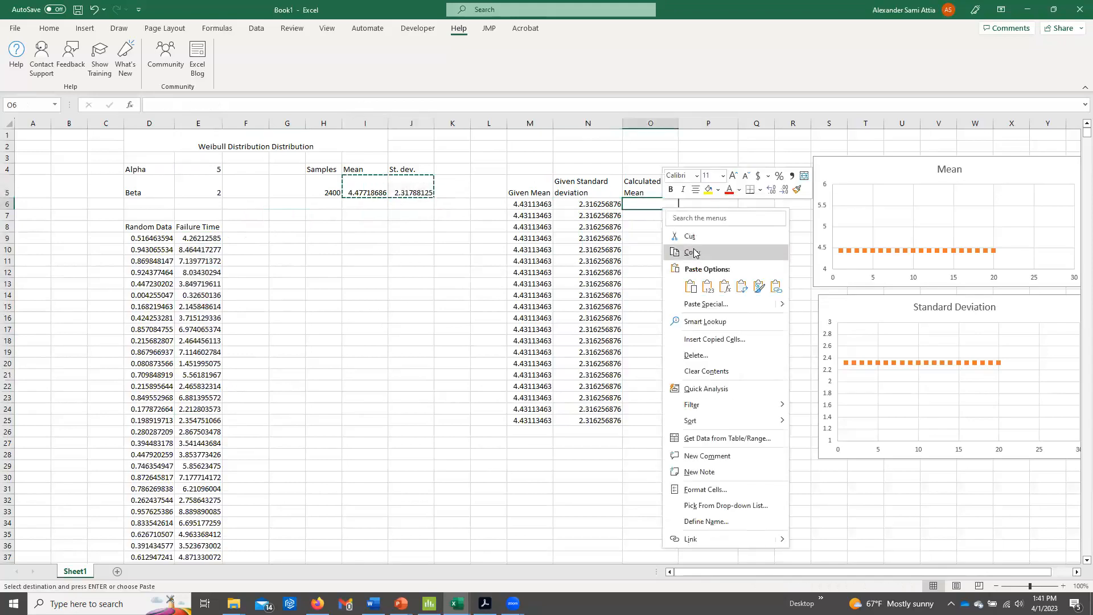
click(708, 284)
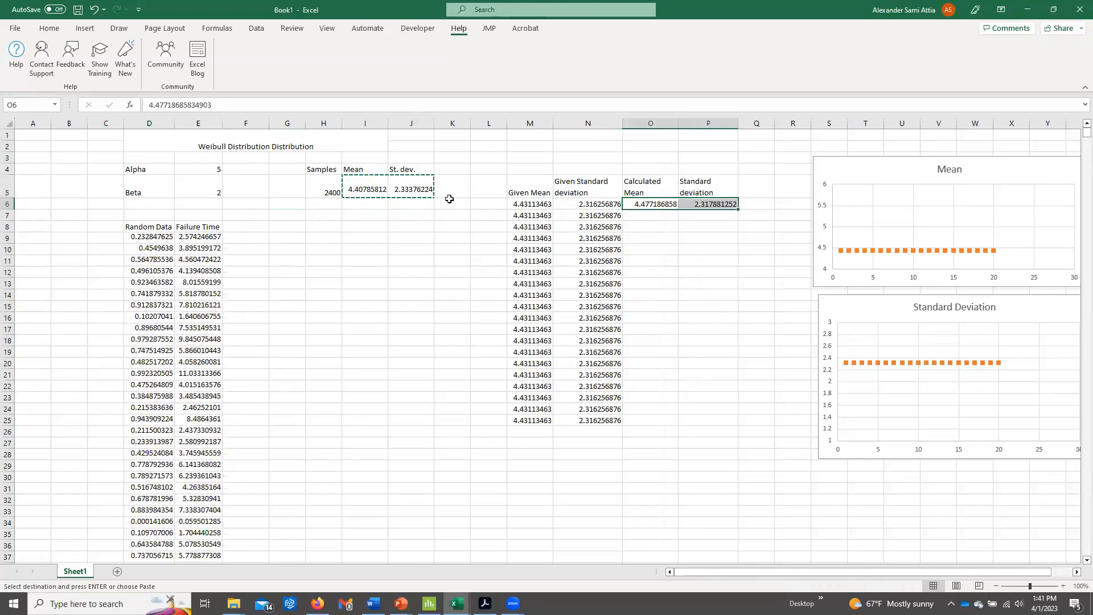
Record three more resampled mean and standard deviation pairs from I5:J5 as values in rows 7 to 9 of columns O and P.
right_click(664, 218)
click(709, 297)
drag(359, 191, 421, 192)
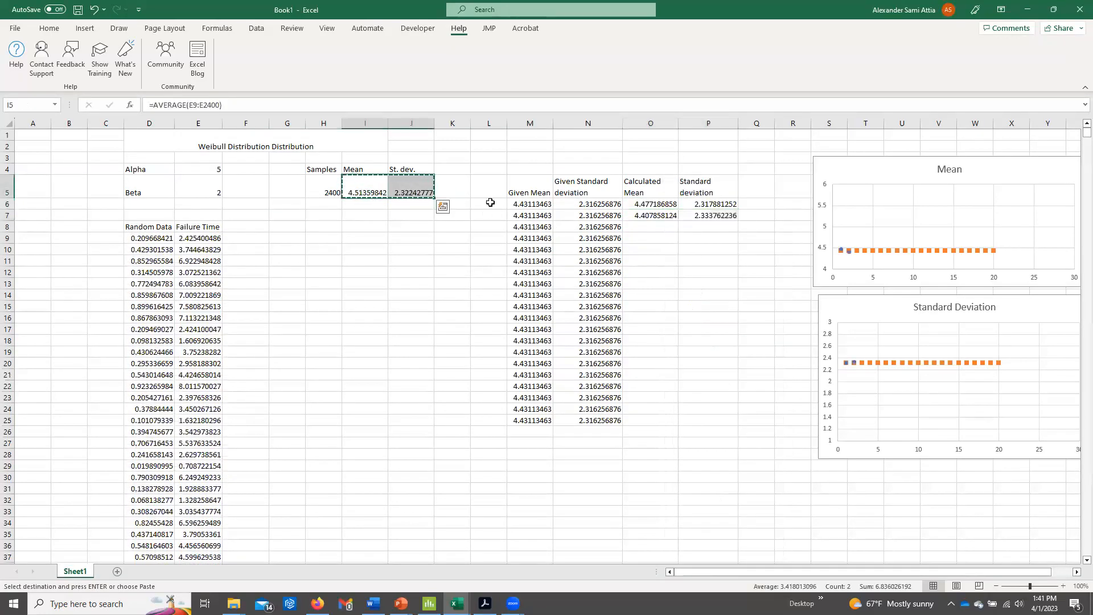
right_click(658, 230)
click(709, 310)
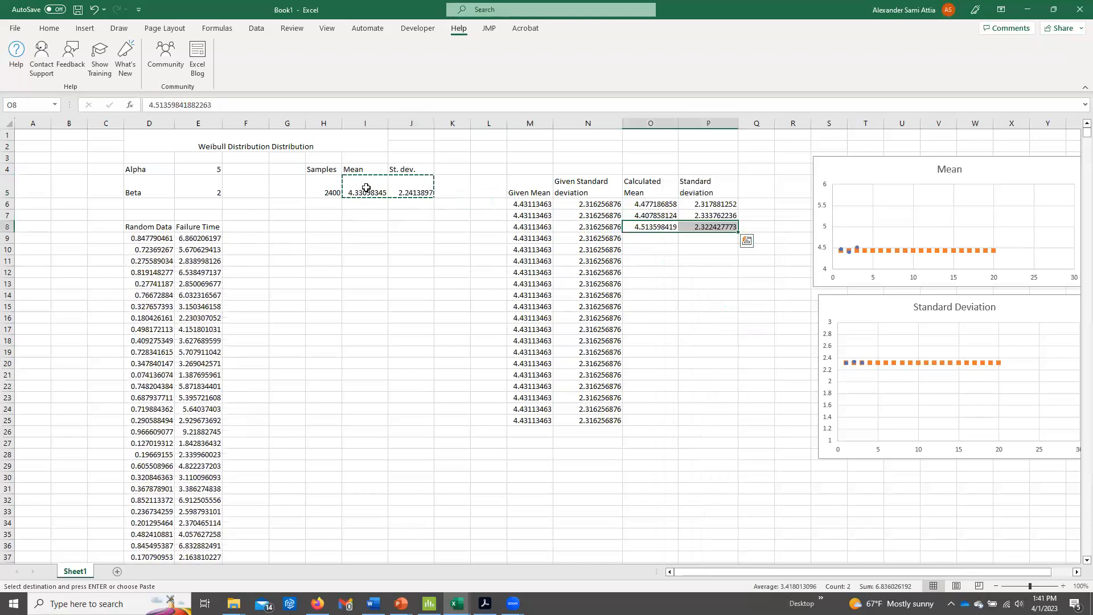
drag(361, 188, 422, 193)
right_click(634, 240)
click(690, 317)
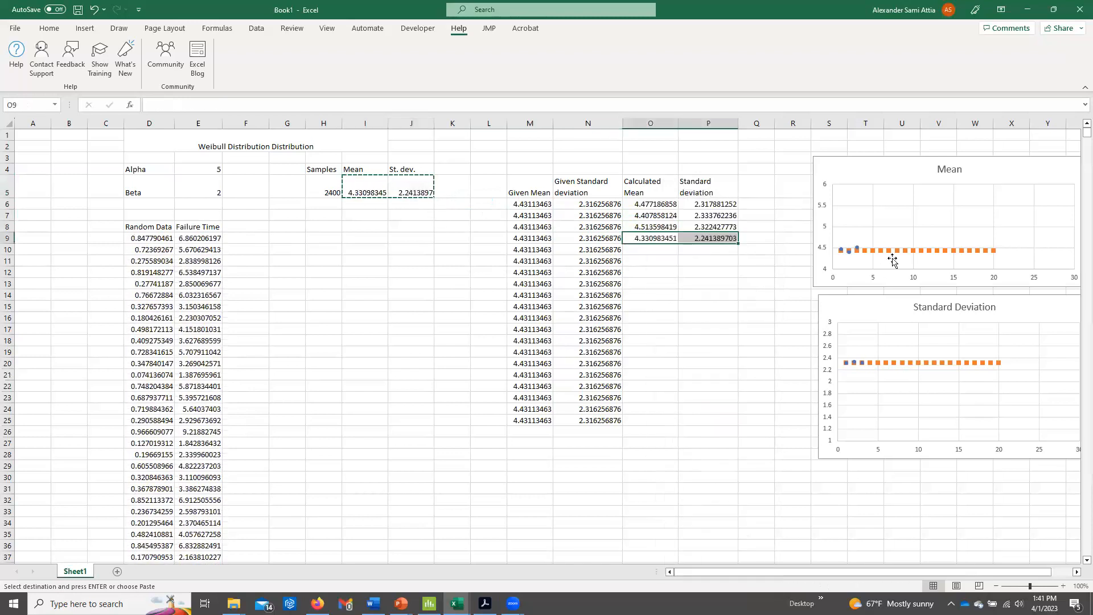
Paste resampled means and standard deviations from I5:J5 as values into O10:P12, one pair per row.
drag(361, 191, 396, 192)
right_click(668, 250)
click(698, 328)
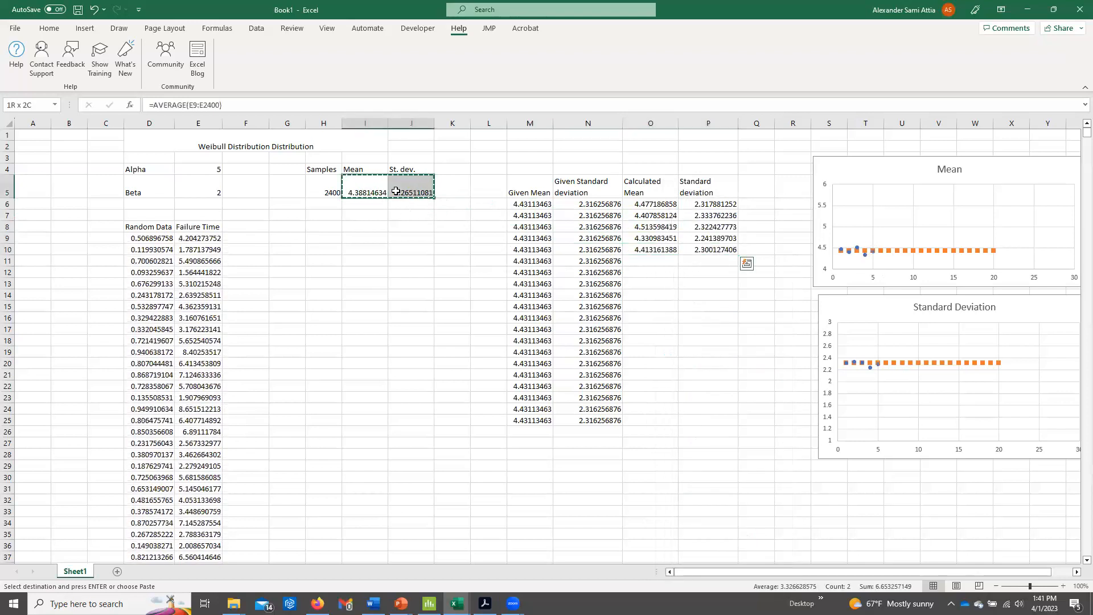
right_click(647, 261)
click(702, 337)
drag(364, 191, 410, 192)
right_click(649, 273)
click(696, 328)
click(674, 328)
Set the sample count in H5 to 25 and change the mean formula in I5 to =AVERAGE(E9:E29).
click(337, 188)
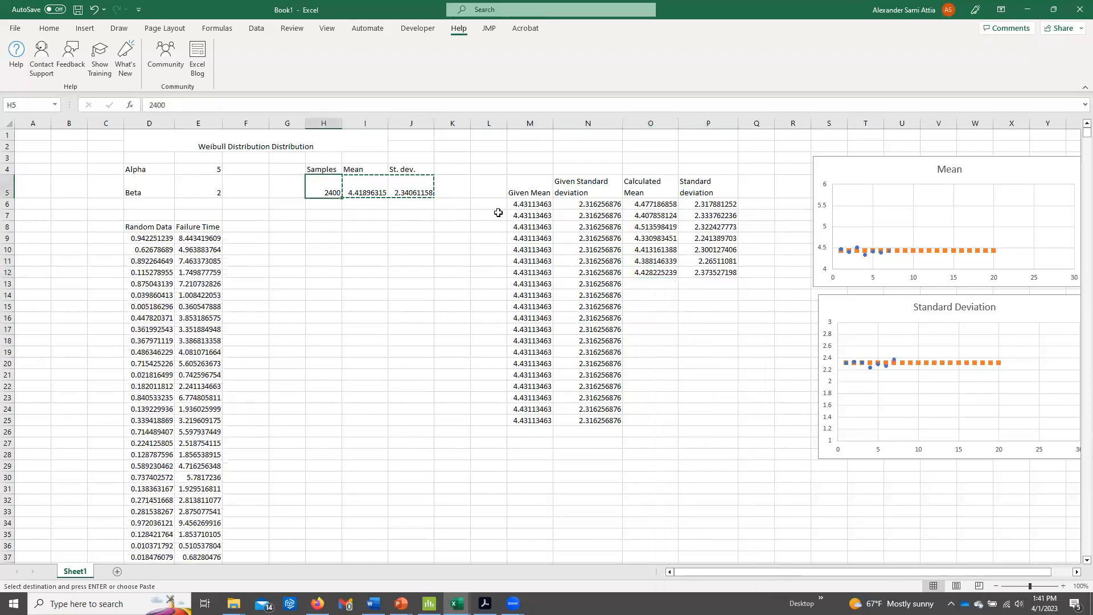
text(25)
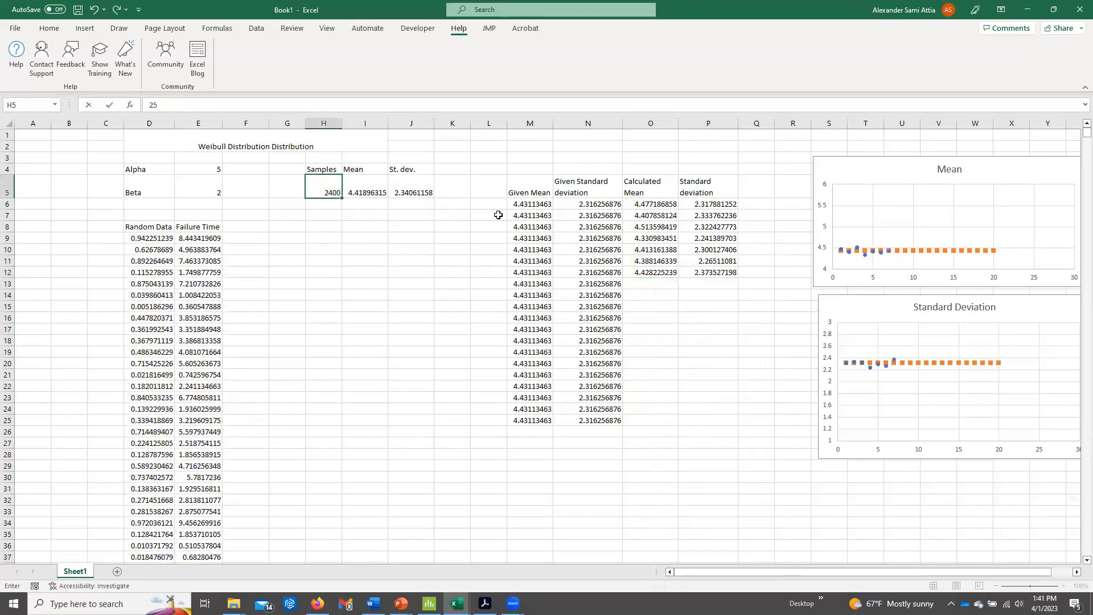
key(Return)
double_click(356, 182)
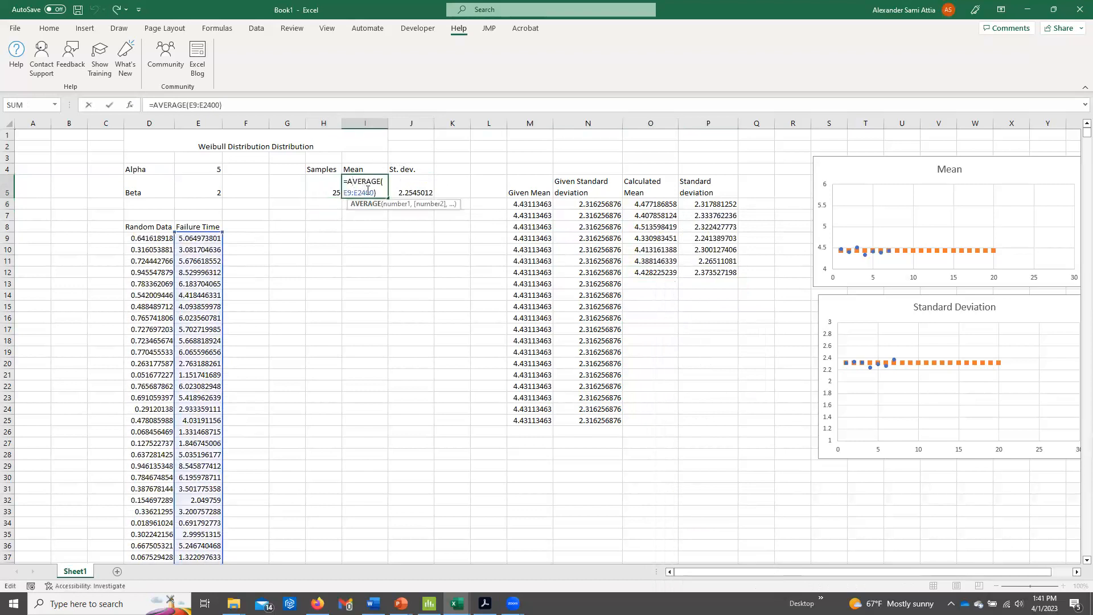
key(BackSpace)
key(BackSpace)
key(BackSpace)
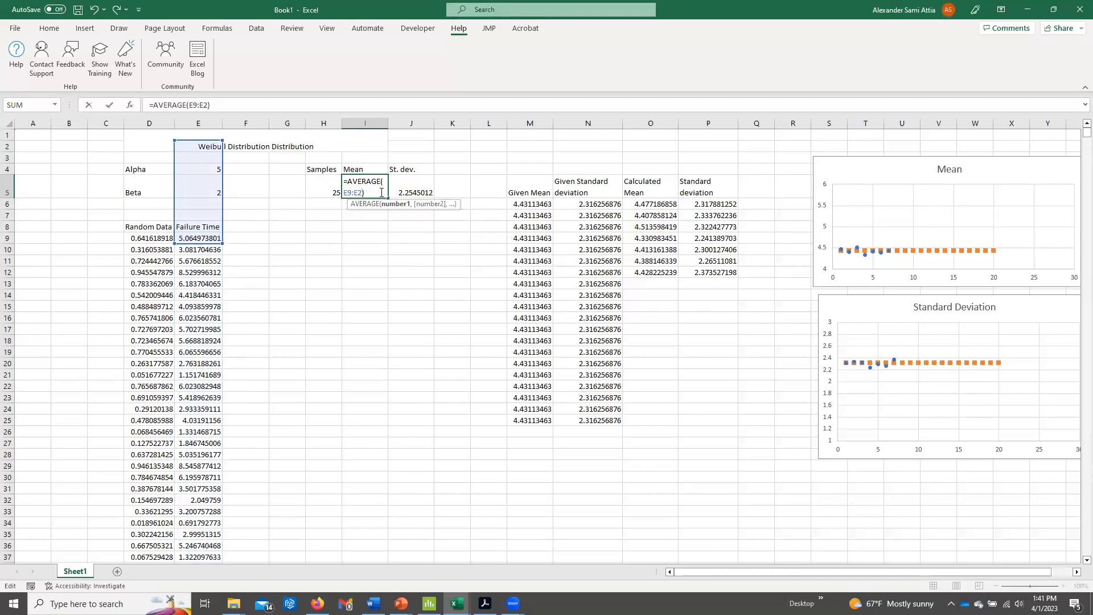
text(5)
key(Return)
Shorten the failure time range in the STDEV.S formula in J5 to match the smaller sample.
double_click(401, 182)
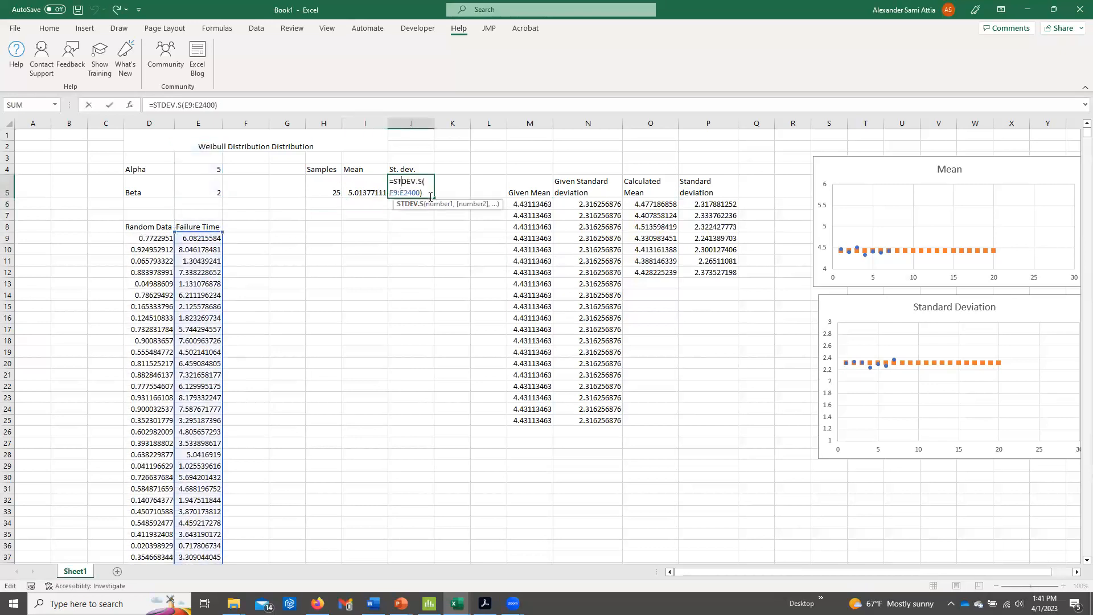
key(BackSpace)
key(BackSpace)
key(BackSpace)
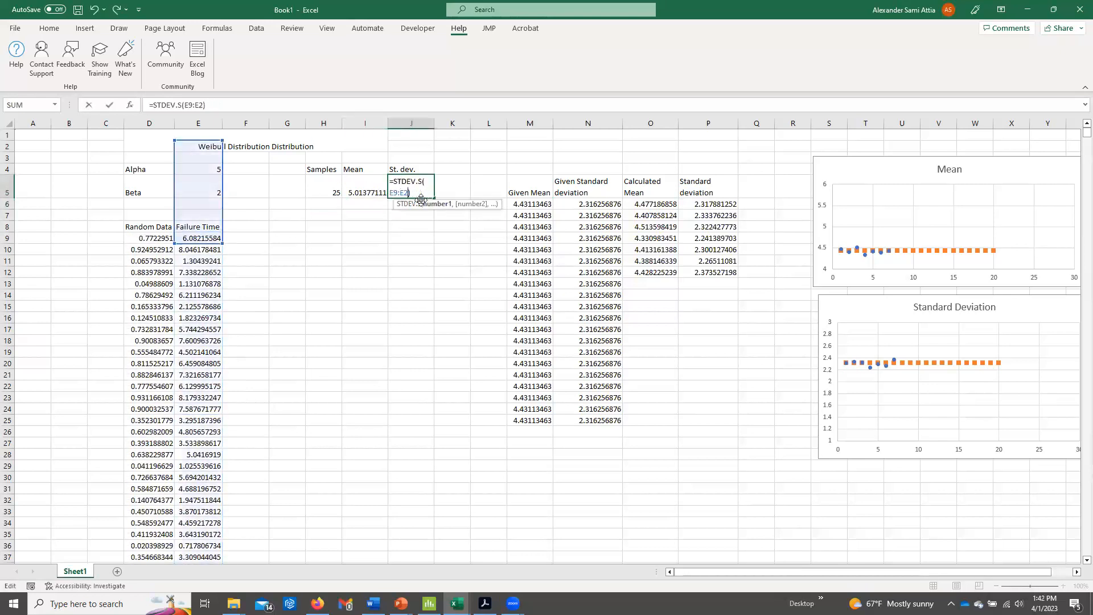
text(5)
key(Return)
Clear the large-sample results from columns O and P and paste the small-sample mean and standard deviation as values into O6:P6.
drag(633, 202, 696, 281)
key(Delete)
drag(364, 191, 411, 191)
key(ctrl+c)
right_click(631, 203)
click(685, 283)
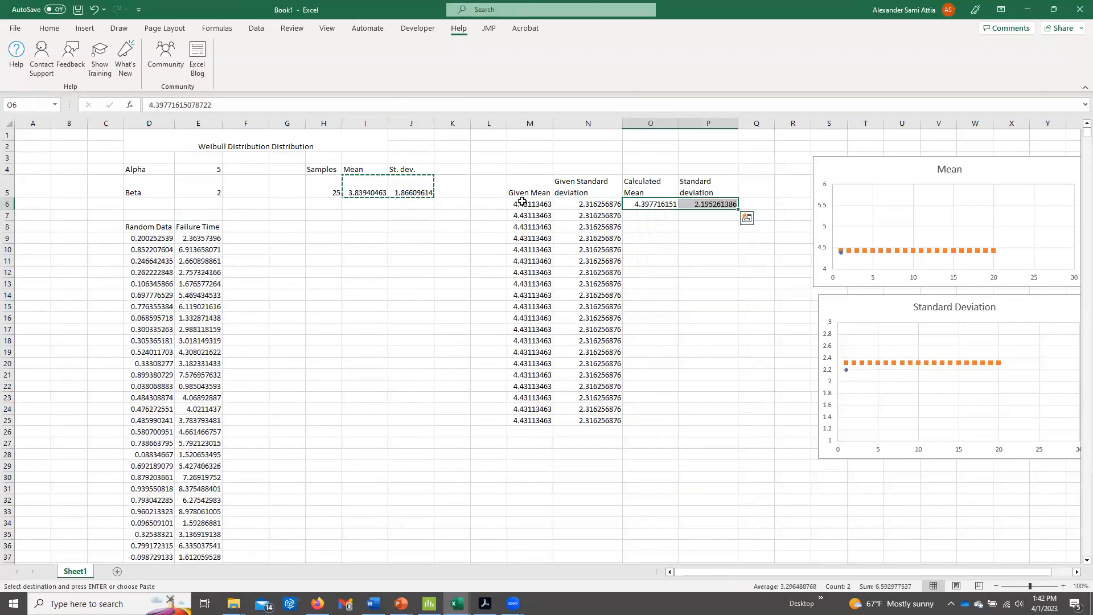
Record three more small-sample mean and standard deviation pairs from I5:J5 as values in O7:P9.
drag(370, 189, 411, 191)
right_click(660, 215)
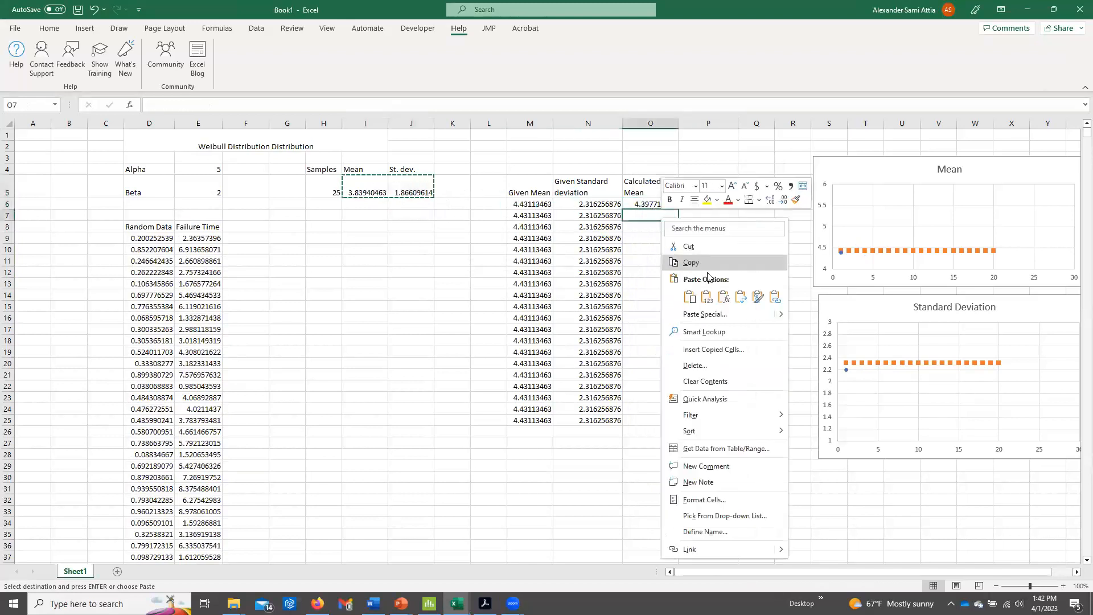
click(710, 297)
drag(366, 190, 397, 189)
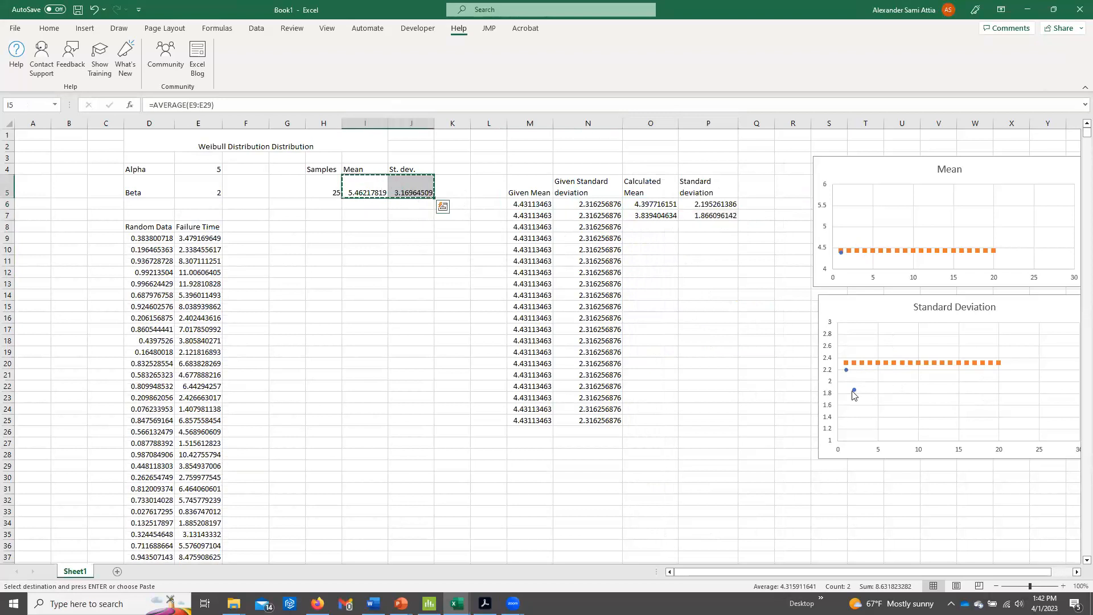
click(656, 232)
click(698, 306)
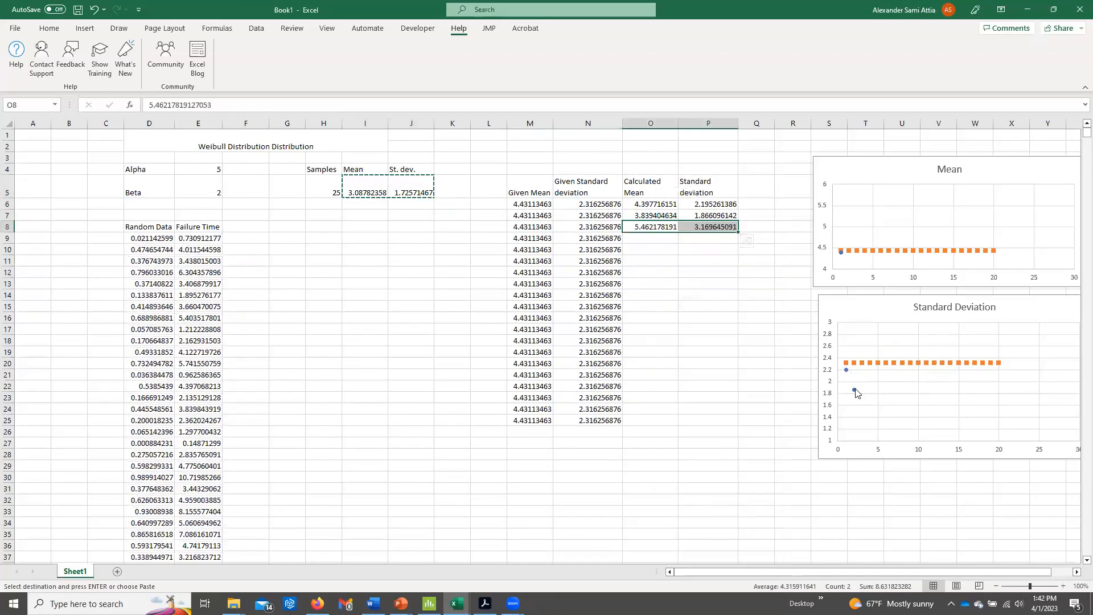
drag(361, 192, 405, 195)
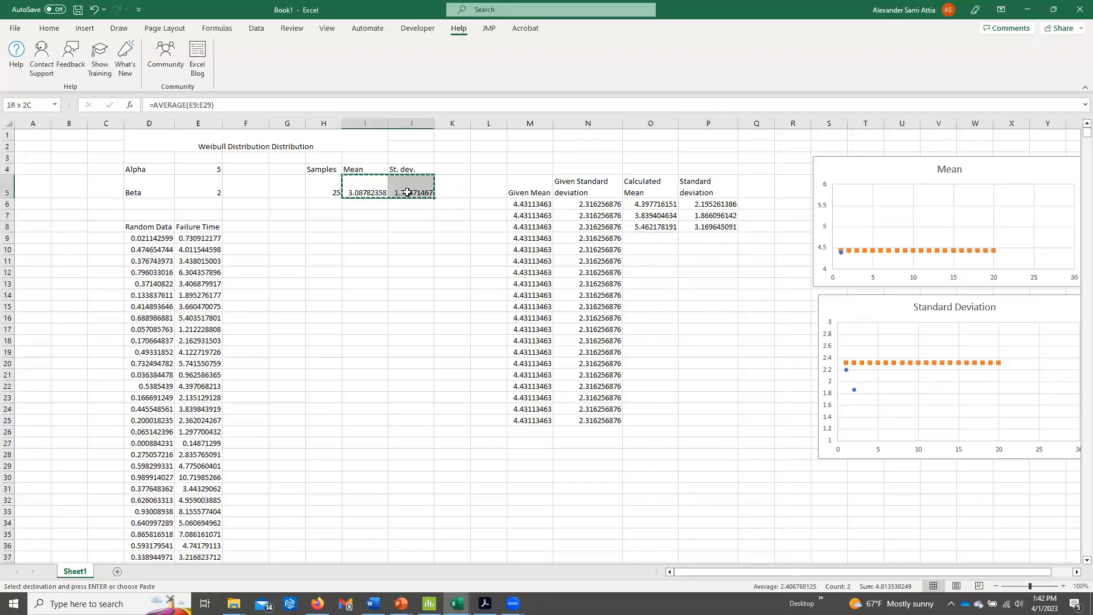
right_click(653, 238)
click(698, 314)
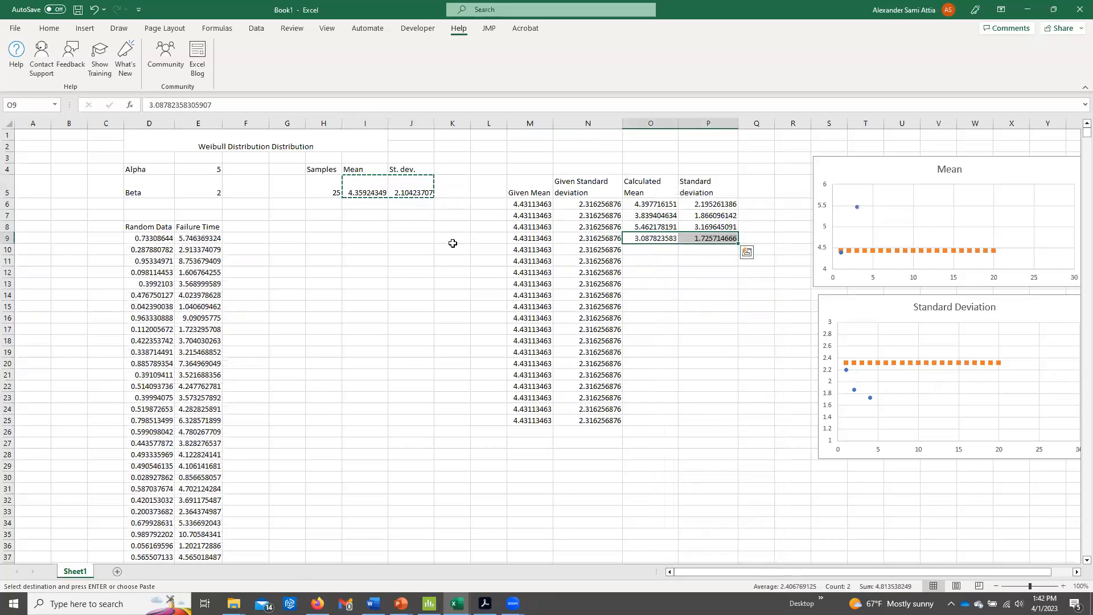
Paste three further small-sample mean and standard deviation pairs from I5:J5 as values into O10:P12.
drag(382, 194, 413, 194)
right_click(668, 251)
click(698, 314)
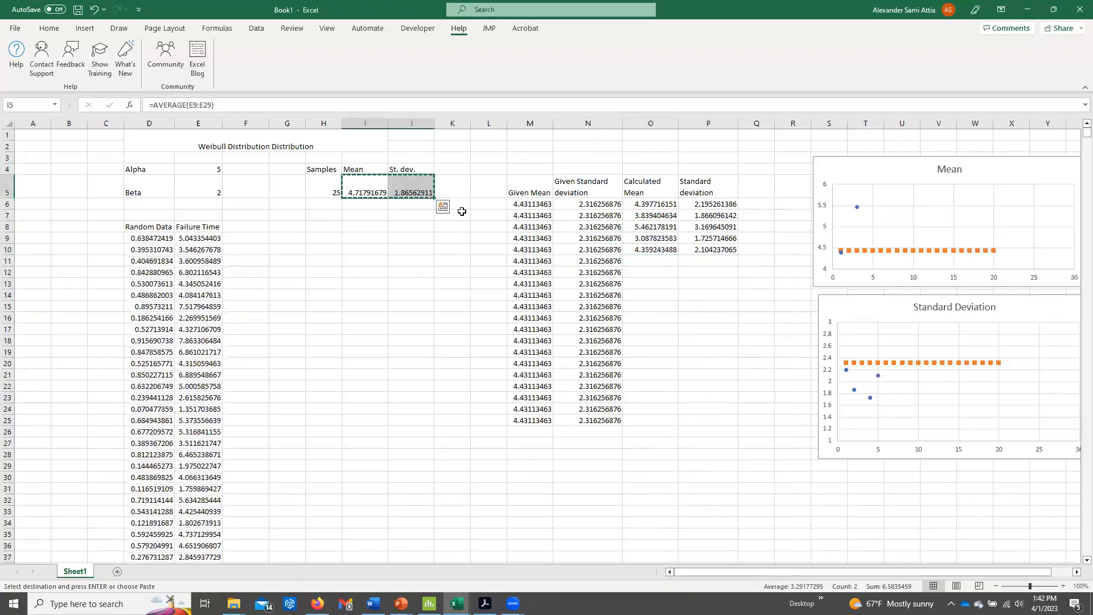
right_click(637, 261)
click(683, 325)
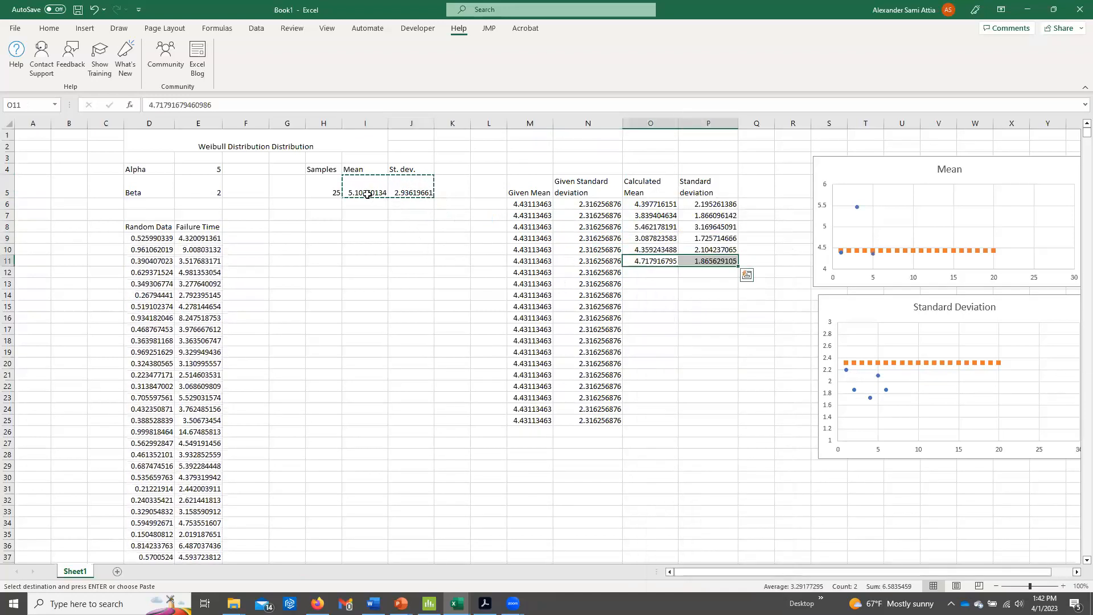
drag(368, 194, 413, 193)
right_click(634, 274)
click(680, 337)
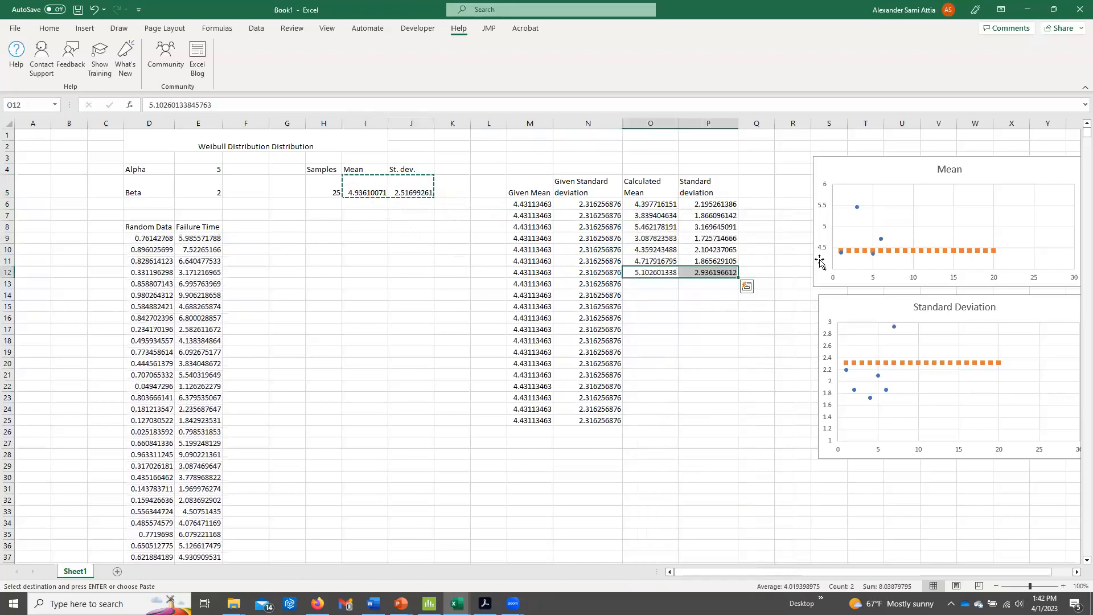
Set the vertical axis bounds of the Mean chart to a minimum of 0 and a maximum of 10.
double_click(820, 262)
click(1040, 227)
double_click(1040, 228)
text(0)
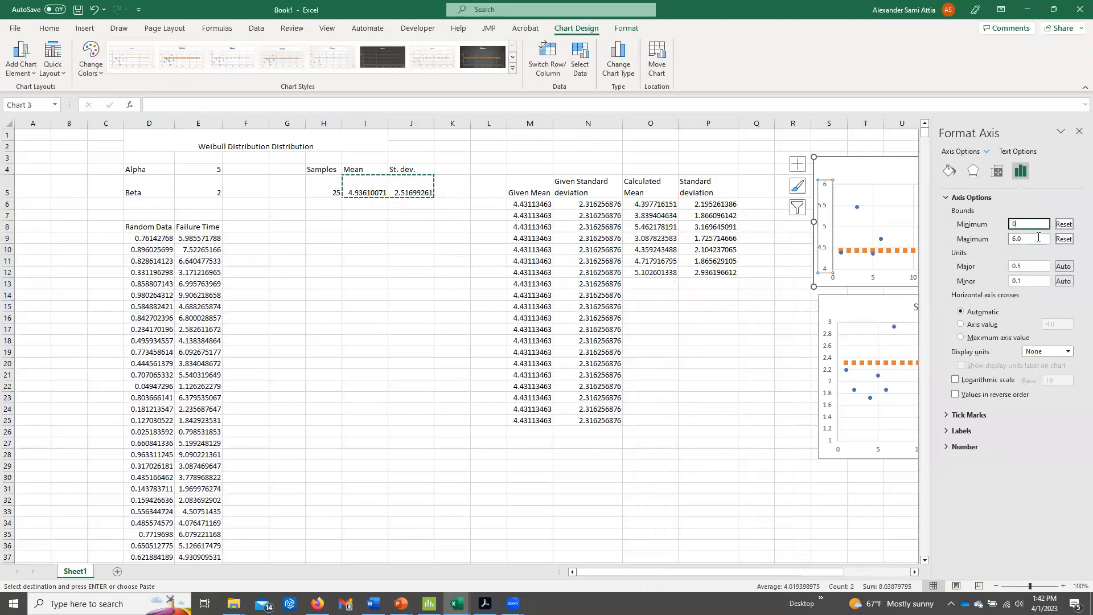
key(Return)
Set the vertical axis bounds of the Standard Deviation chart to 0 and 5, then close the formatting pane.
click(825, 352)
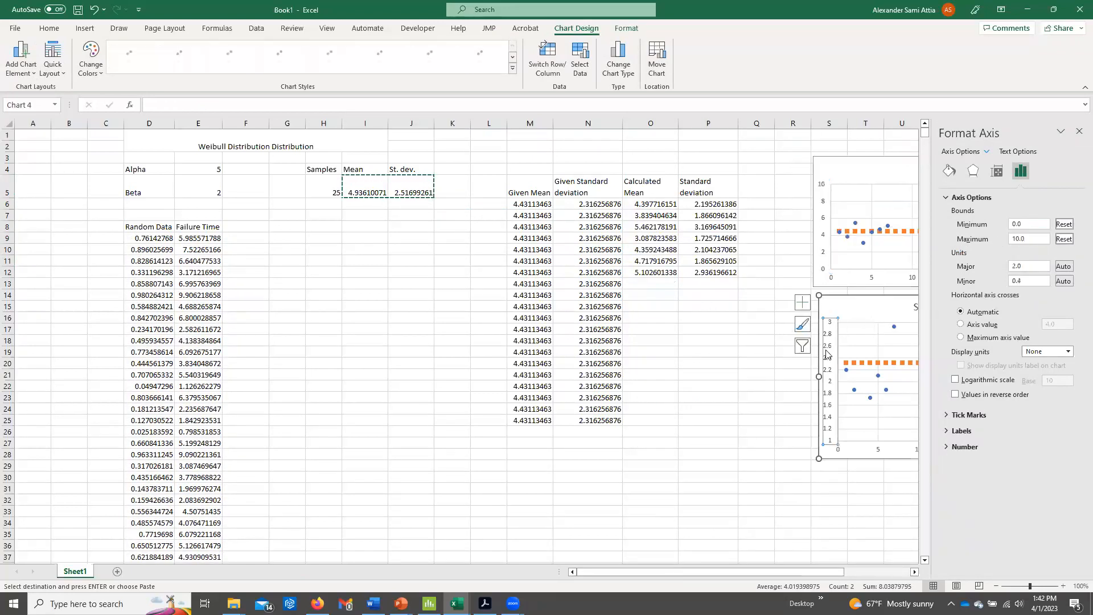
text(0)
drag(1027, 225, 1002, 242)
text(5)
click(757, 272)
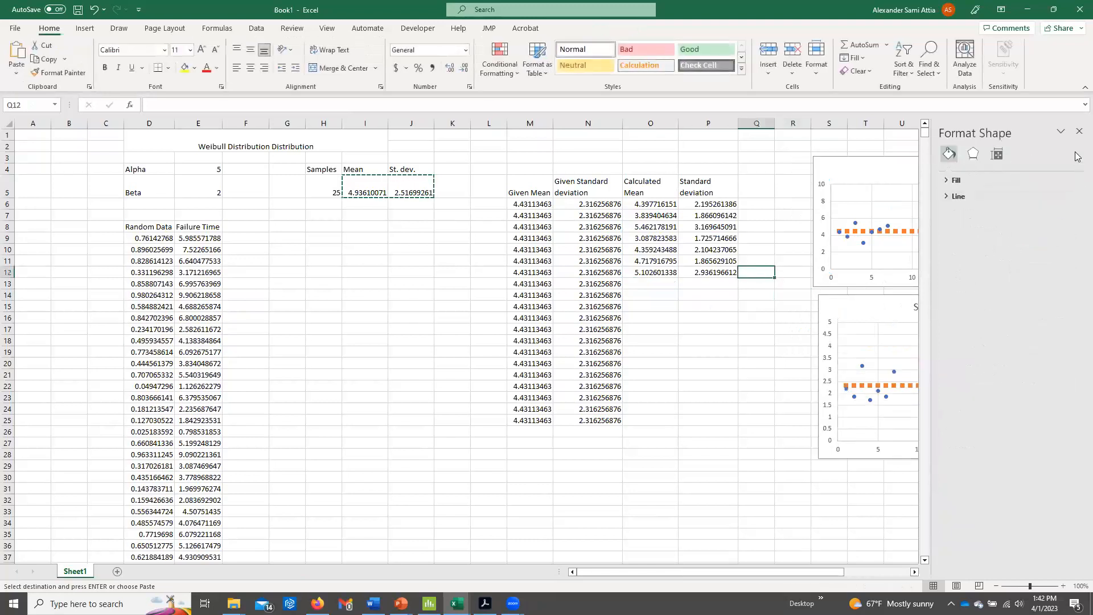
click(1079, 131)
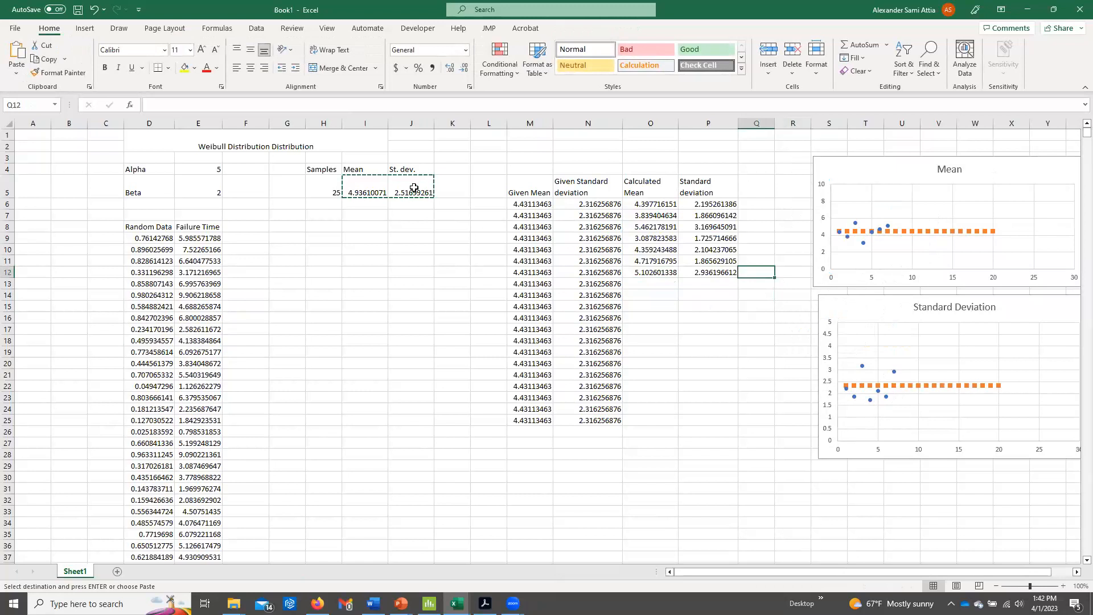
Add two more small-sample mean and standard deviation pairs from I5:J5 as values in O13:P14.
drag(371, 189, 413, 193)
right_click(650, 284)
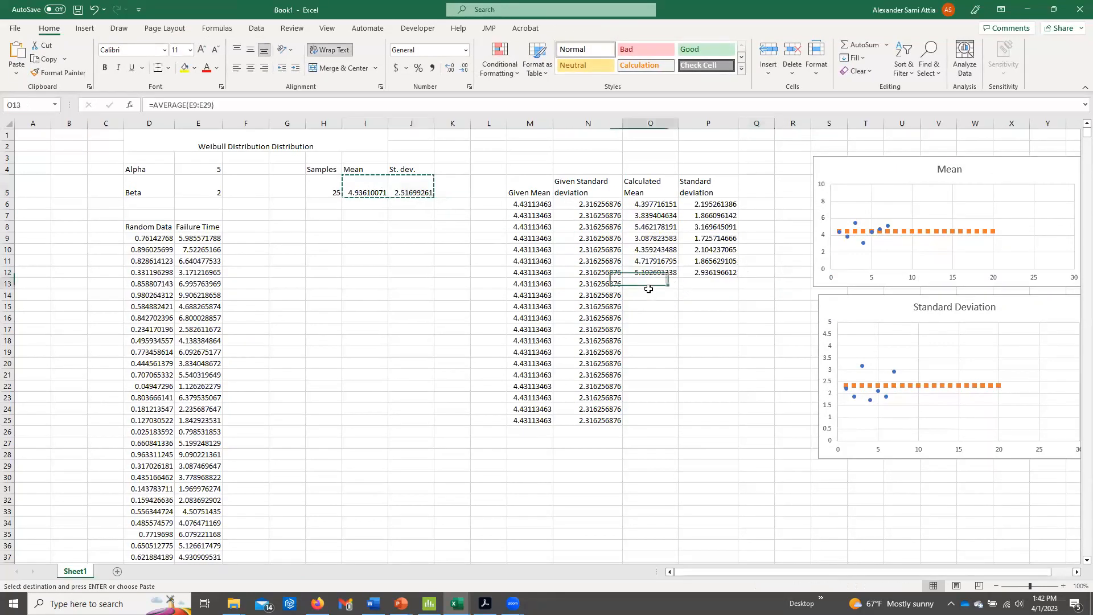
click(693, 331)
drag(364, 191, 413, 193)
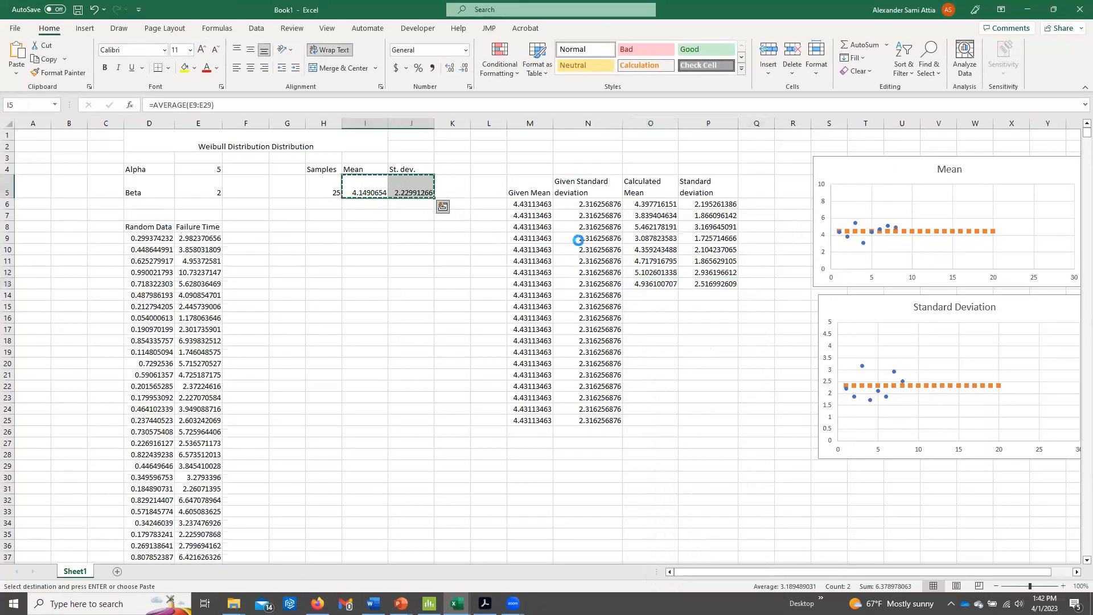
right_click(645, 291)
click(690, 338)
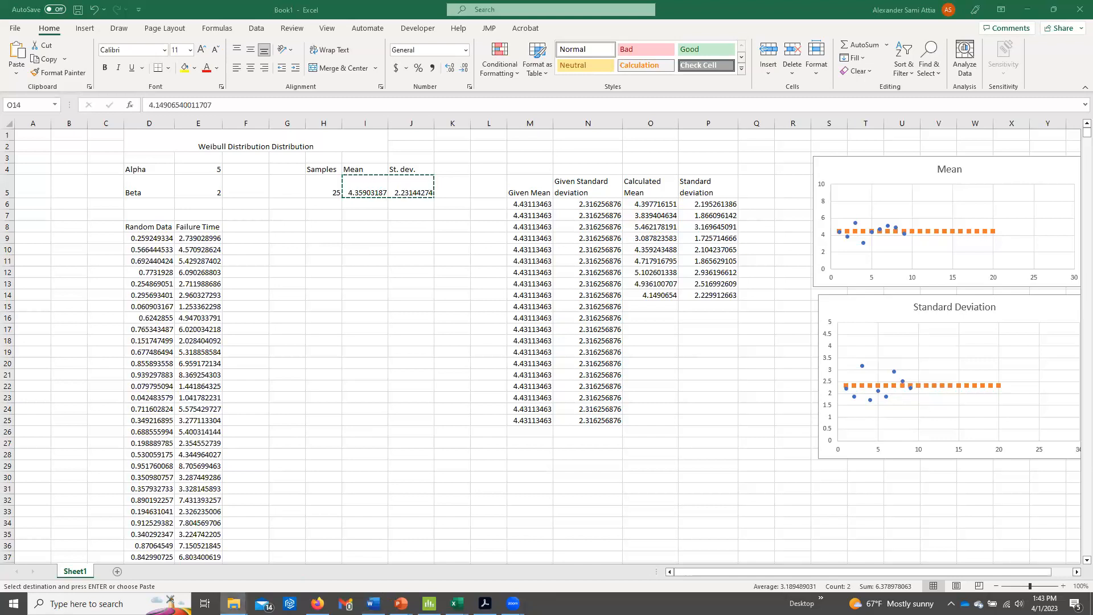
Switch to the Time Study workbook, open the Calculations sheet and select the blank Task cells A3:A28 for review.
key(alt+Tab)
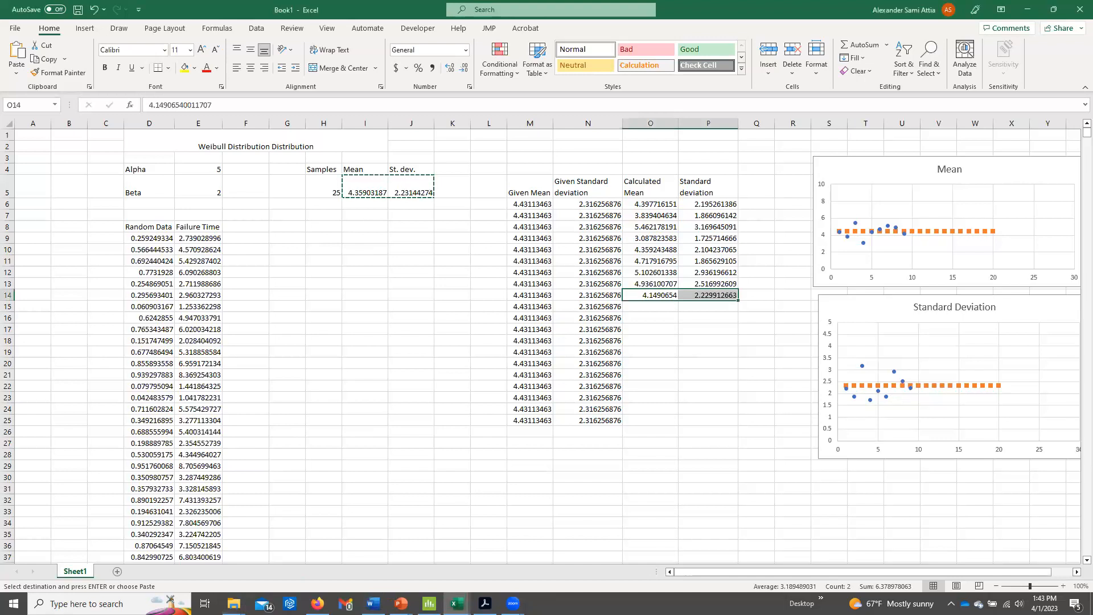
key(alt+Tab)
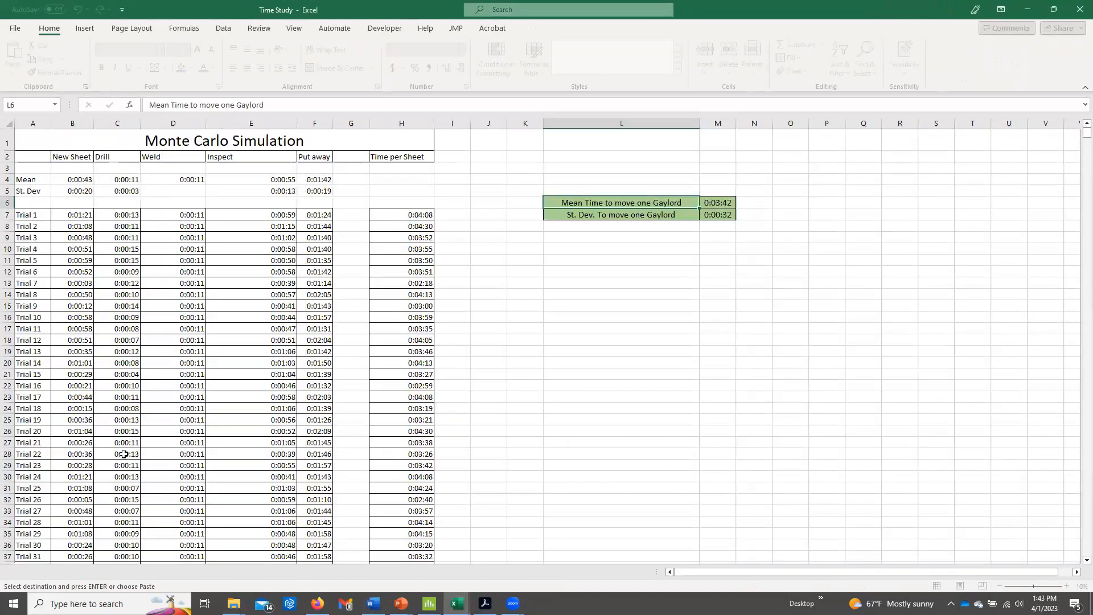
drag(96, 122, 95, 121)
click(85, 572)
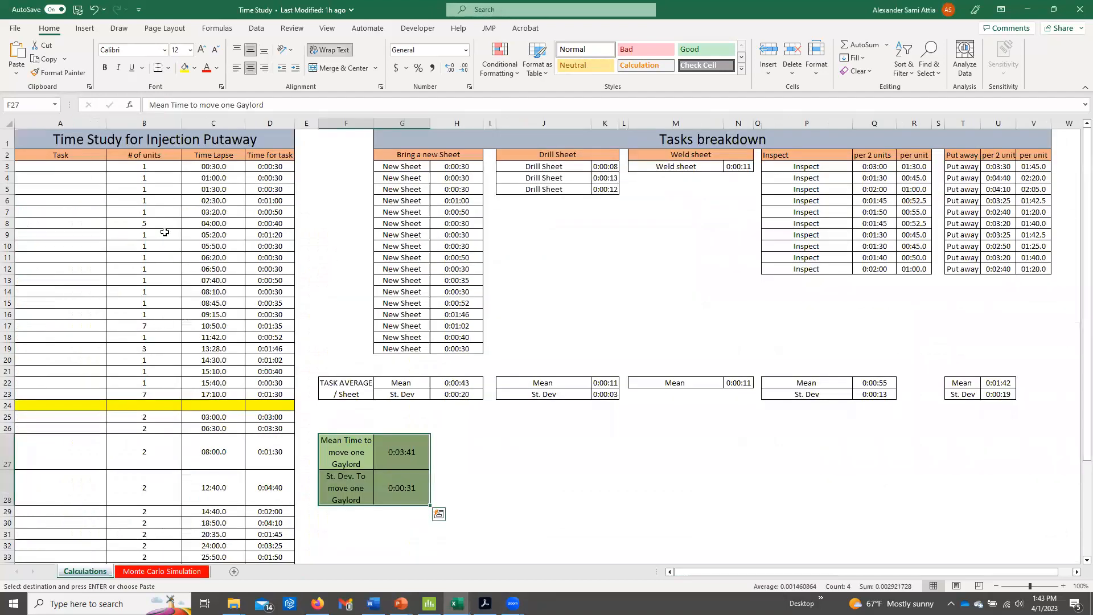
drag(79, 166, 89, 493)
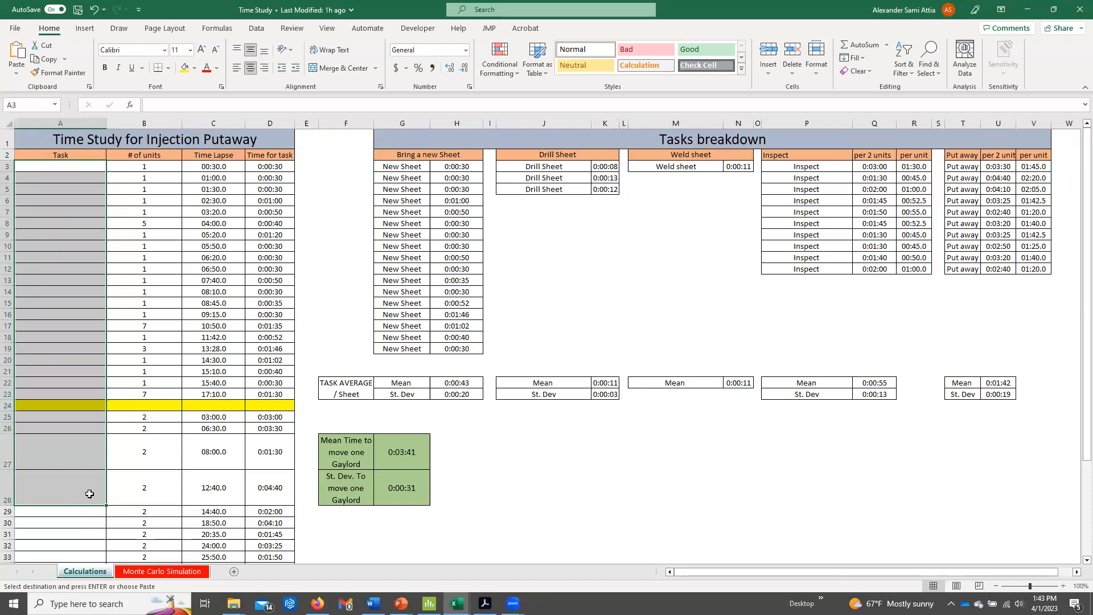
Enter the task names New Sheet in cells A3 and A4 and Drilling in cells A5 and A6.
click(175, 162)
click(193, 164)
click(198, 175)
click(92, 165)
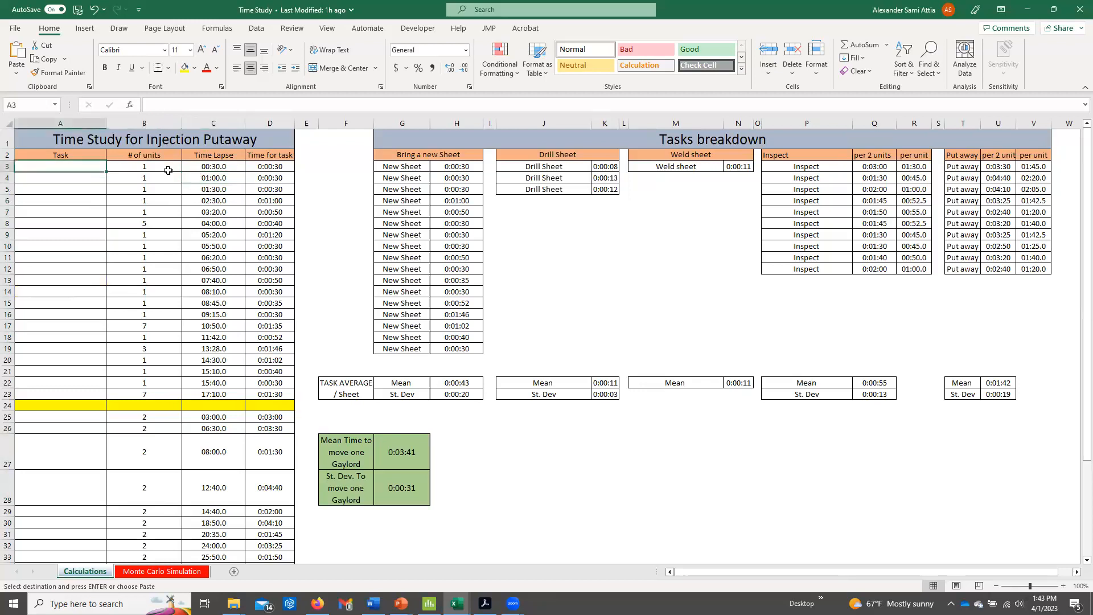
text(New Sheet)
key(Return)
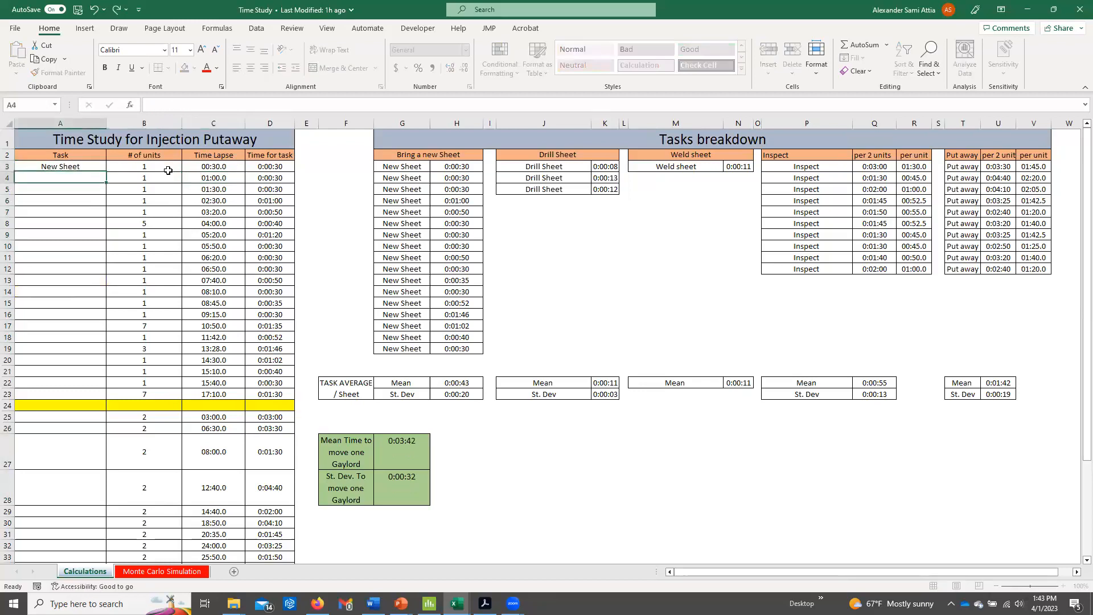
text(New Sheet)
key(Return)
text(Drilling)
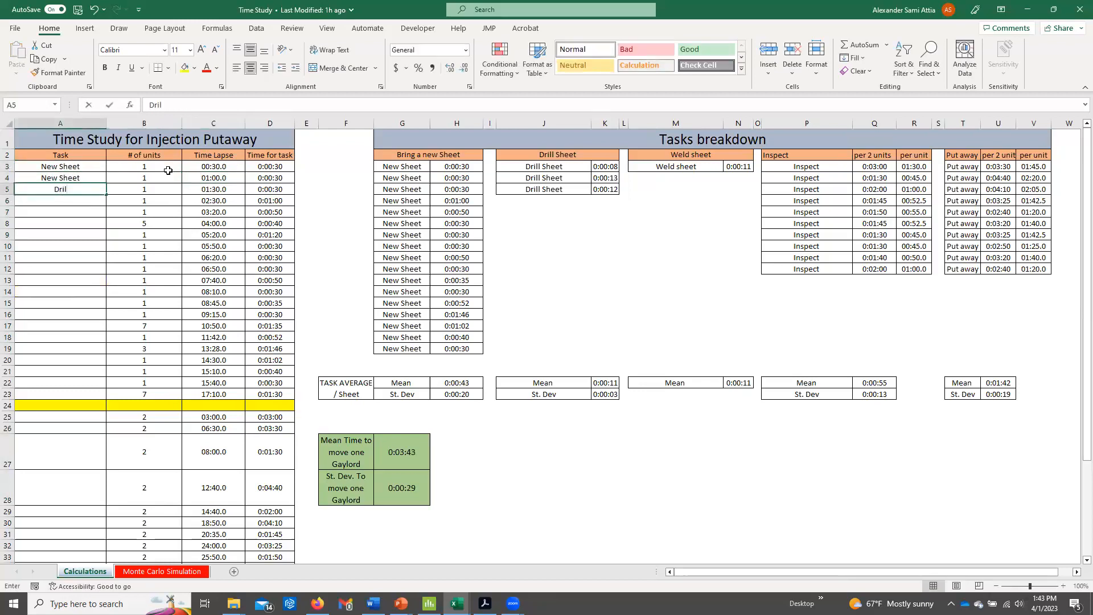
key(Return)
text(Drilling)
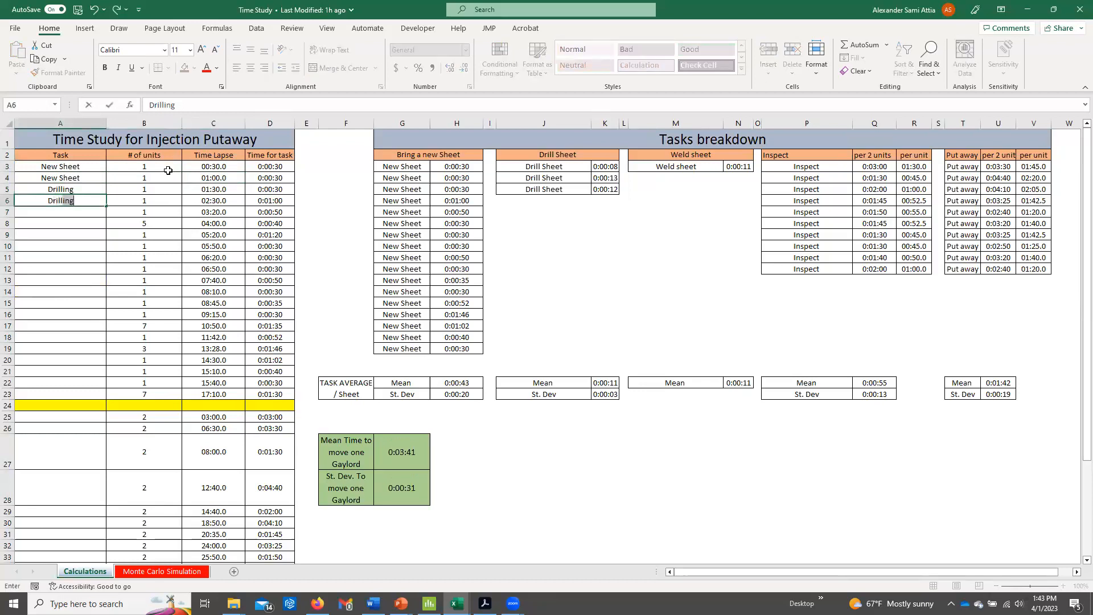
key(Return)
Review the task names, unit counts and time lapse values in the first rows of the Injection Putaway time study.
drag(77, 166, 214, 190)
click(218, 167)
click(232, 192)
click(234, 196)
Examine the individual New Sheet task times in H3:H19 of the Tasks breakdown.
drag(430, 168, 464, 348)
click(463, 169)
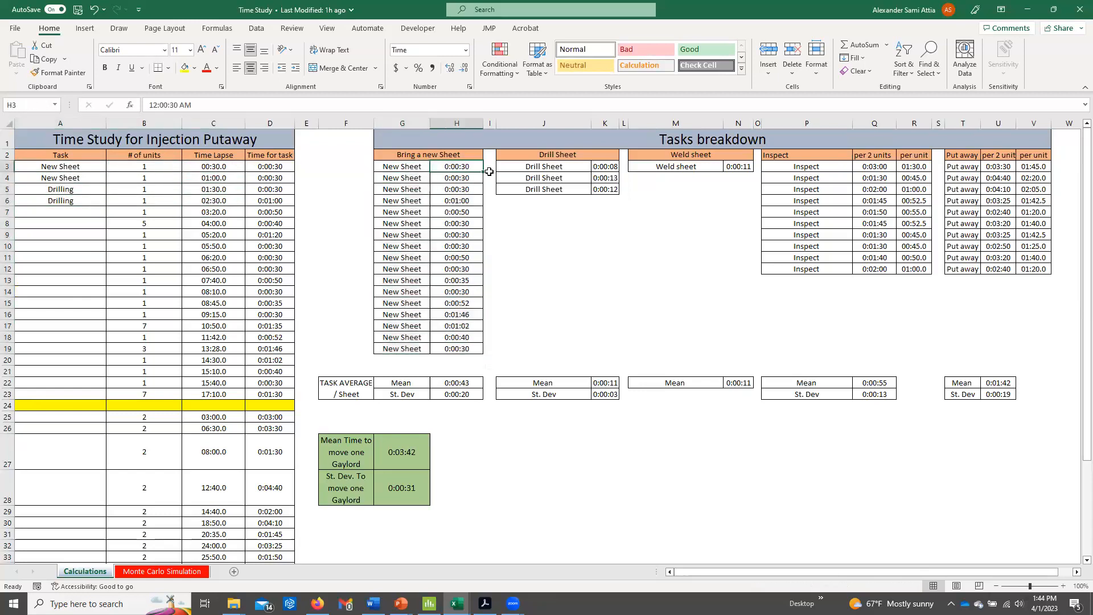
click(421, 169)
click(457, 168)
click(474, 180)
click(475, 190)
click(475, 203)
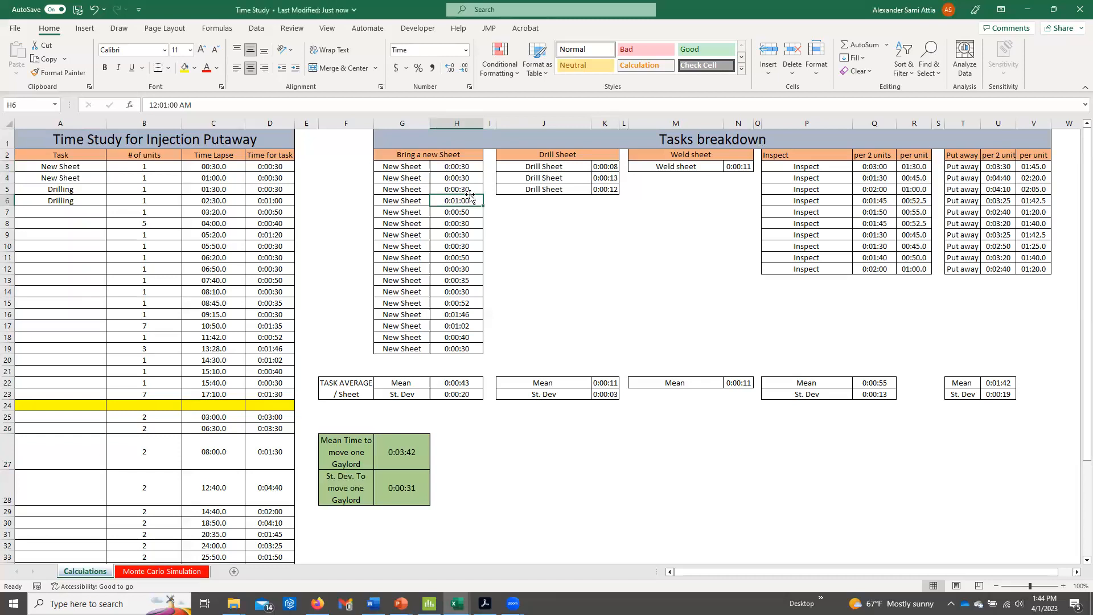
click(474, 213)
click(476, 223)
click(476, 235)
click(473, 269)
click(472, 281)
click(470, 290)
drag(470, 166, 472, 345)
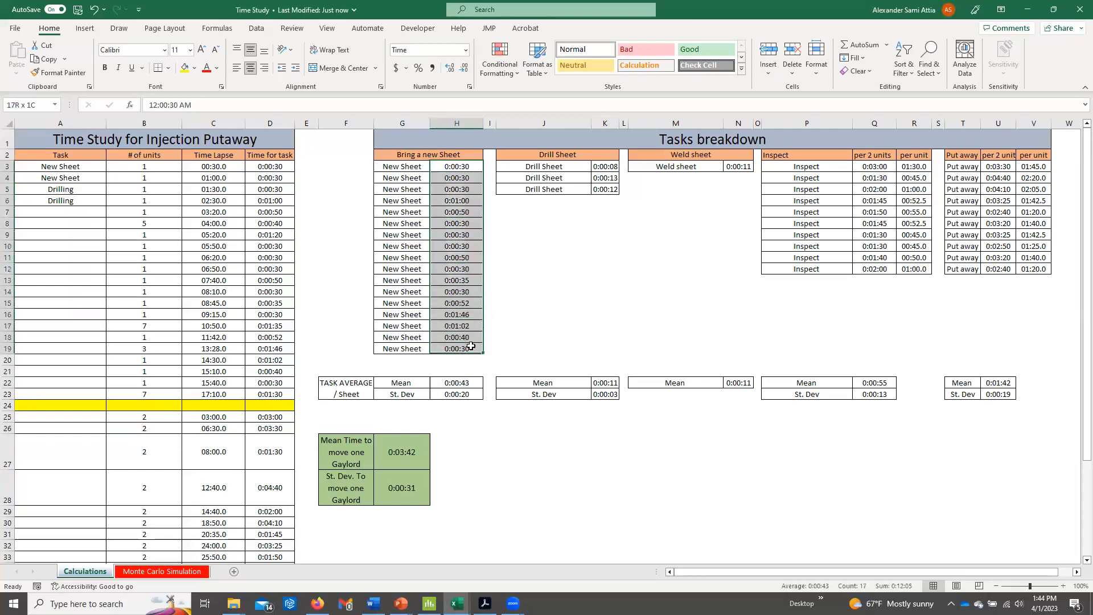
drag(447, 165, 442, 348)
Inspect the New Sheet mean and standard deviation formulas in H22 and H23 against the times in H3:H19.
double_click(462, 385)
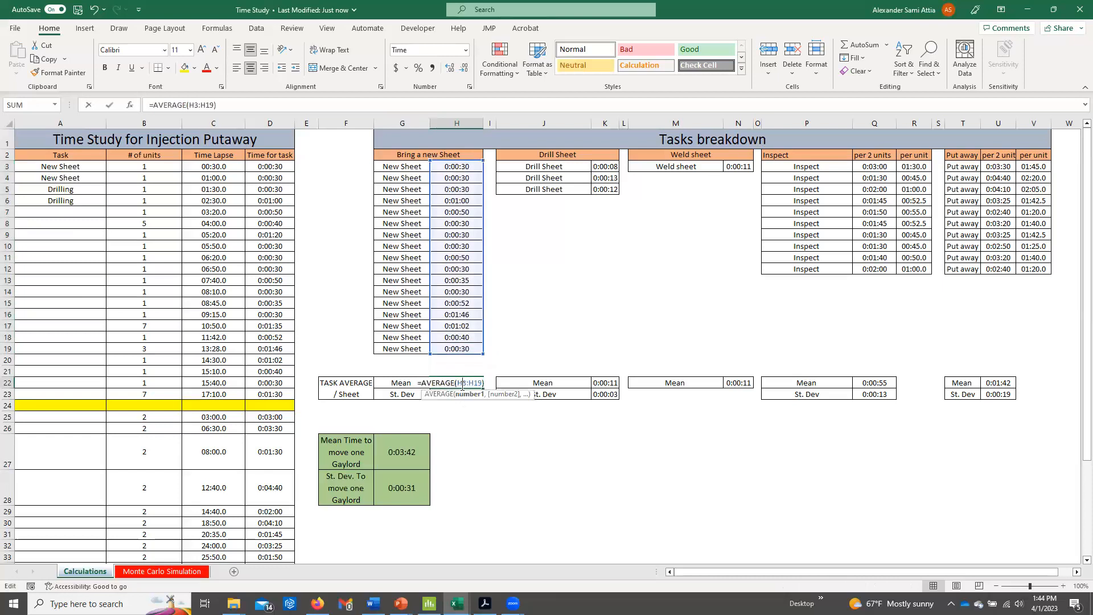
key(Escape)
double_click(457, 395)
key(Escape)
drag(473, 166, 475, 357)
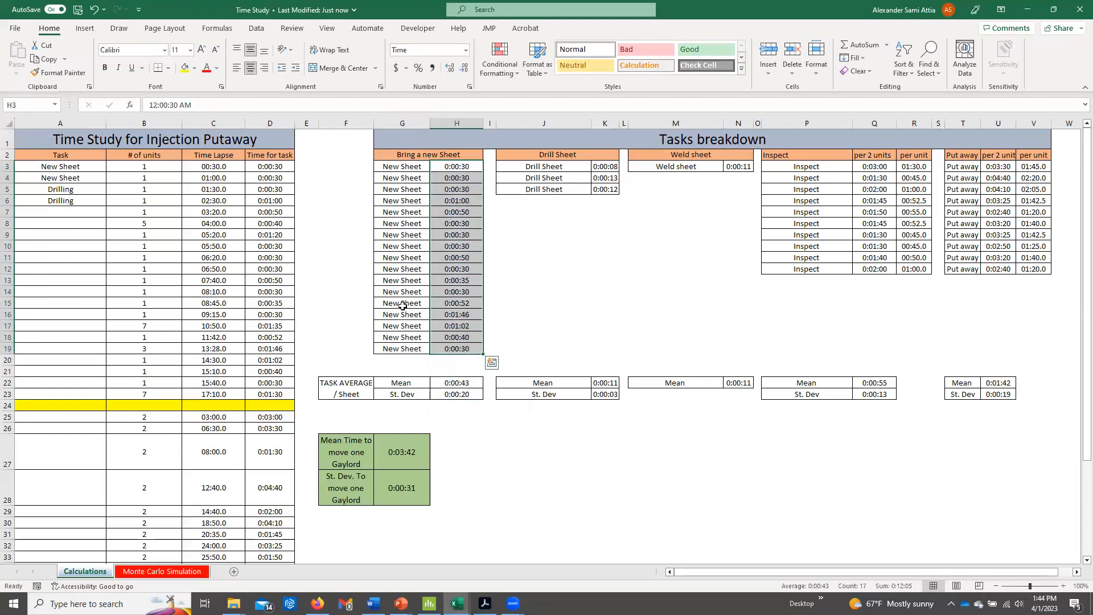
click(462, 230)
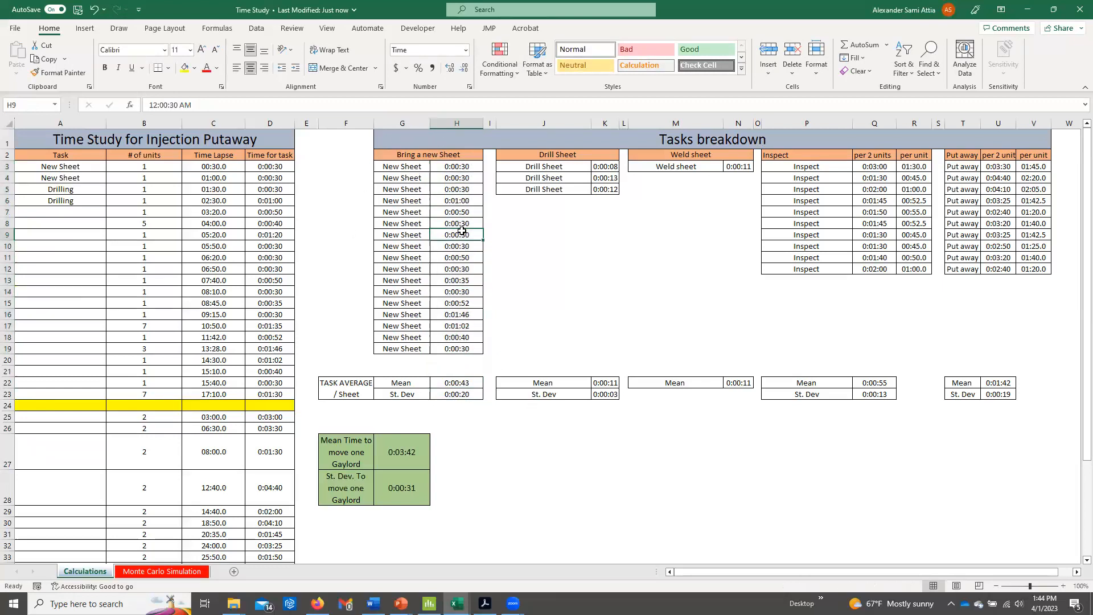
Examine the Drill Sheet times in K3:K5 and the formula for their mean in K22.
click(578, 159)
click(590, 168)
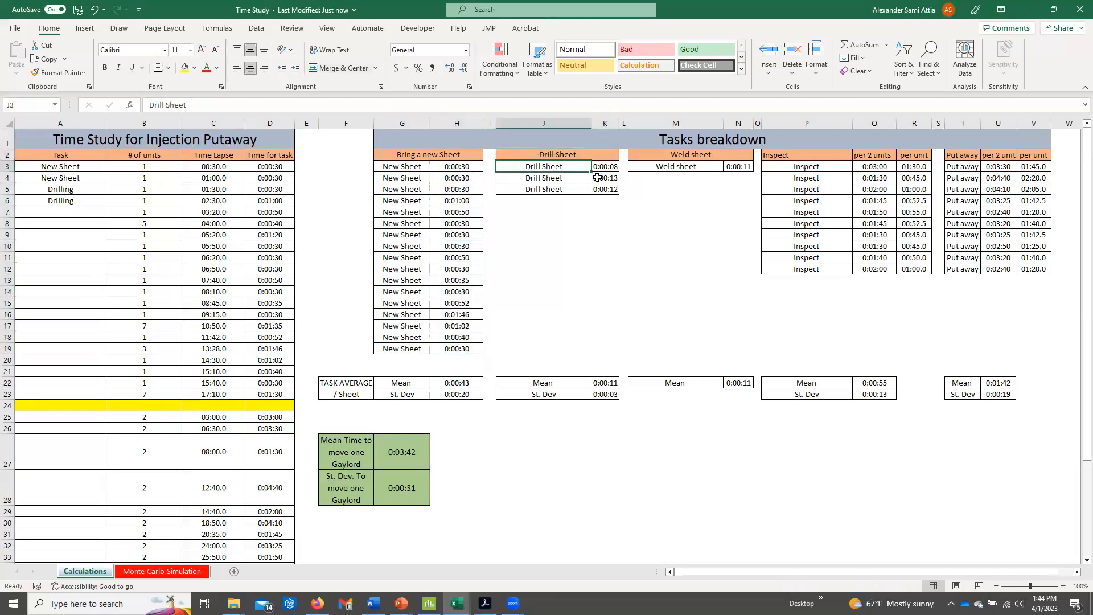
click(598, 178)
click(601, 188)
drag(602, 169, 604, 186)
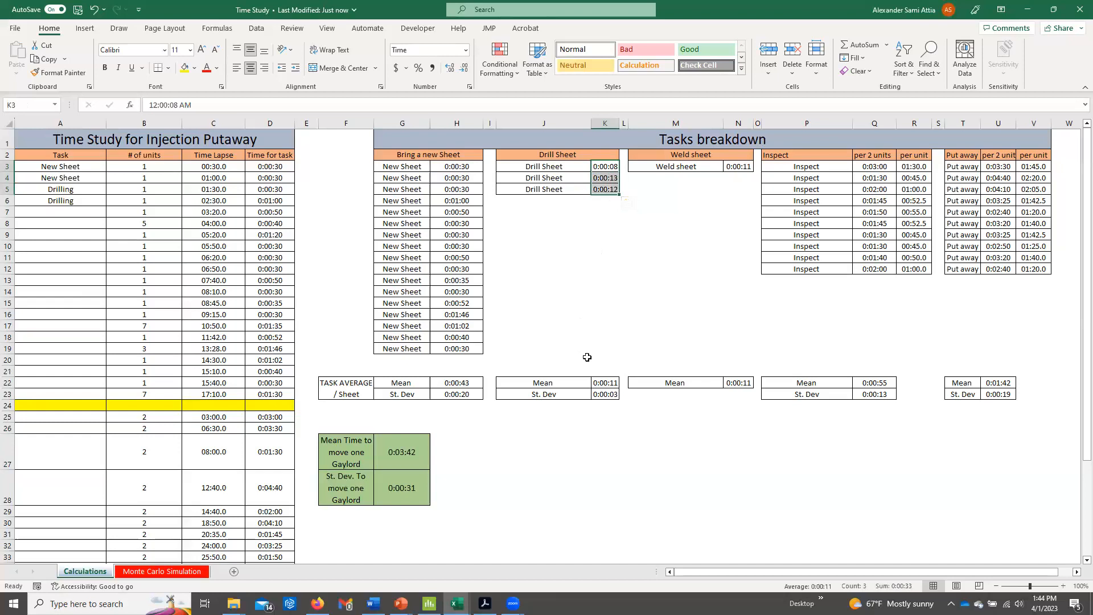
click(600, 385)
double_click(600, 385)
key(Escape)
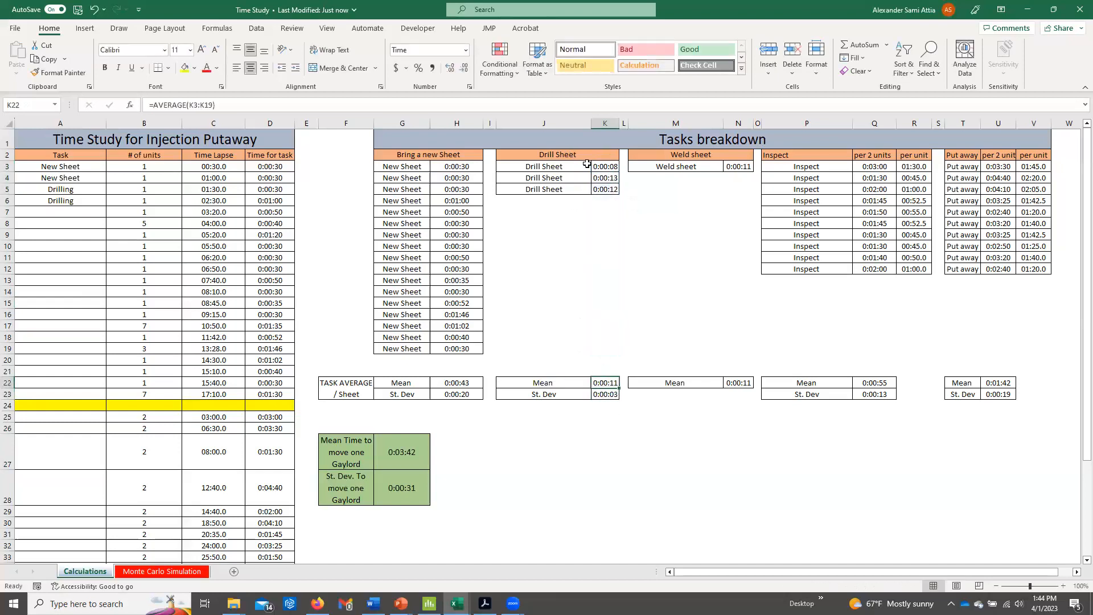
drag(563, 168, 608, 197)
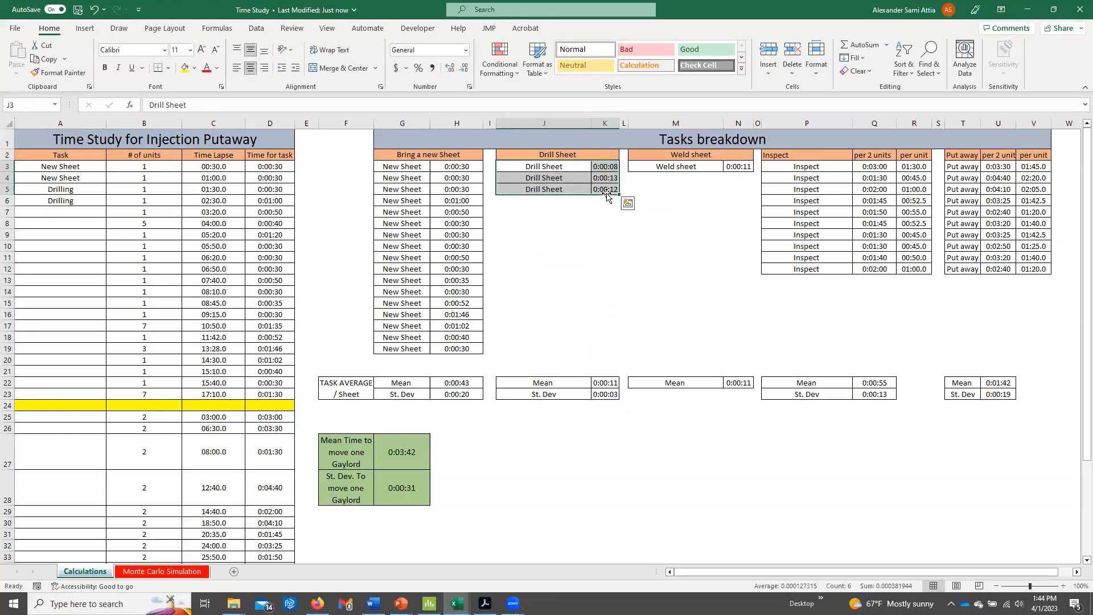
Examine the single Weld sheet time in N3 and its mean in M22:N22.
click(698, 152)
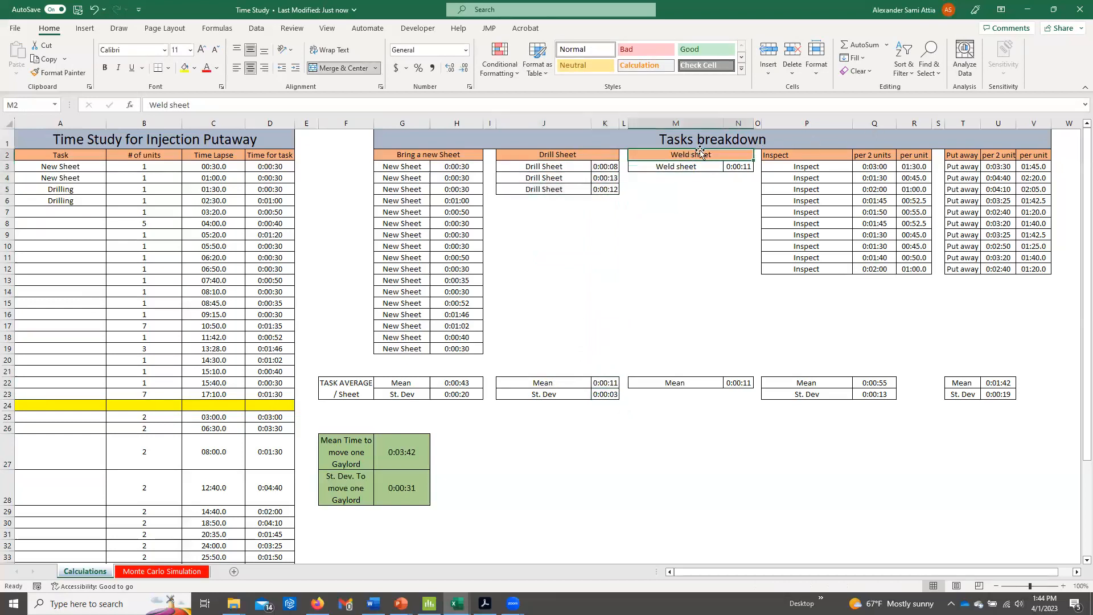
click(745, 170)
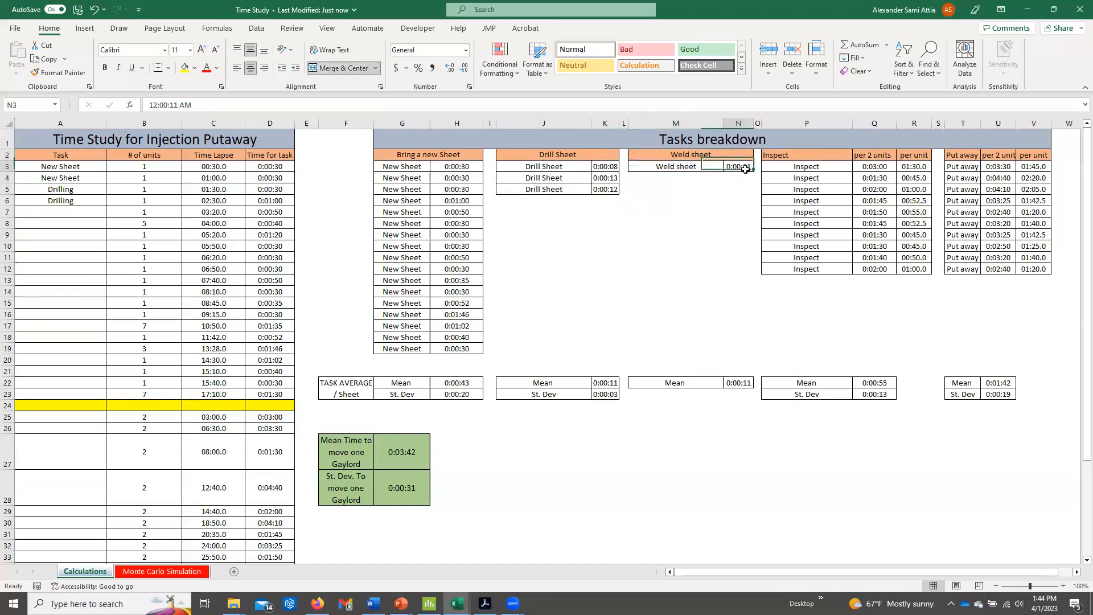
drag(701, 383, 740, 383)
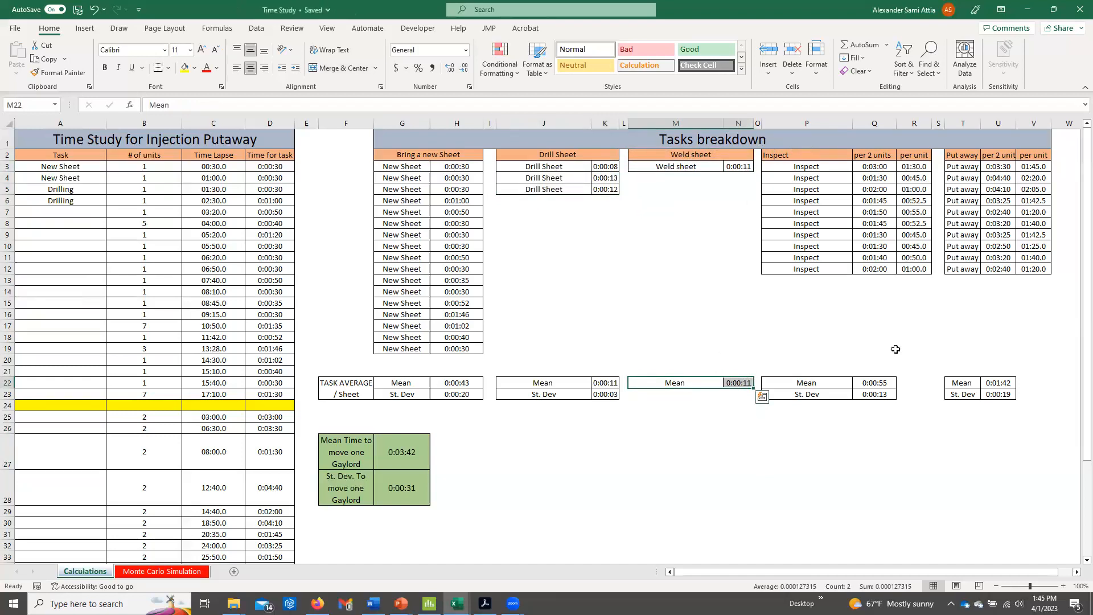
Examine the Inspect times recorded per 2 units in column Q.
drag(872, 155, 881, 260)
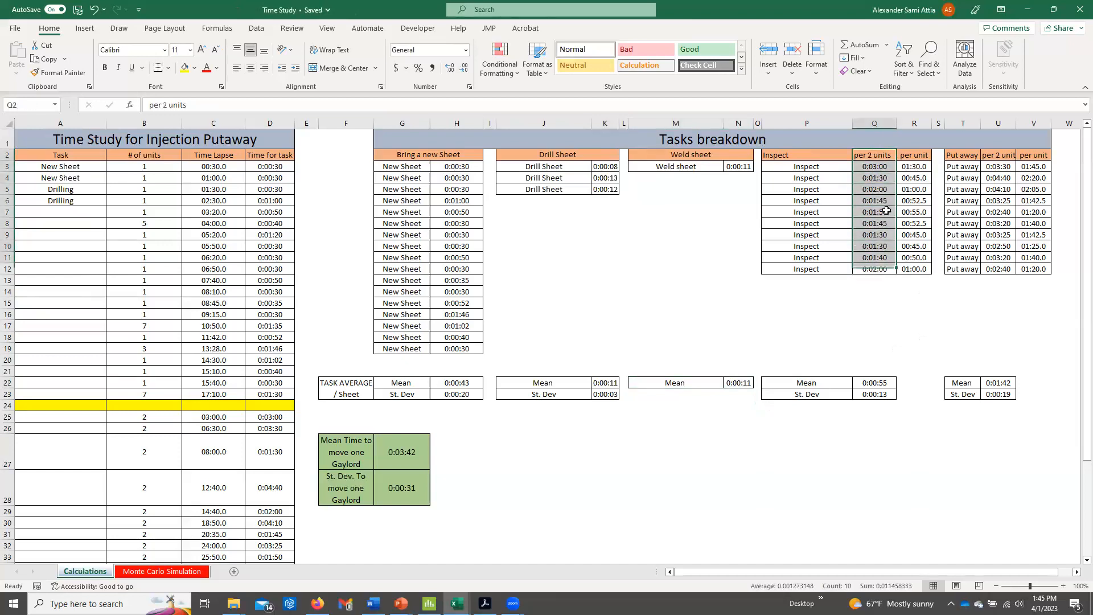
click(880, 169)
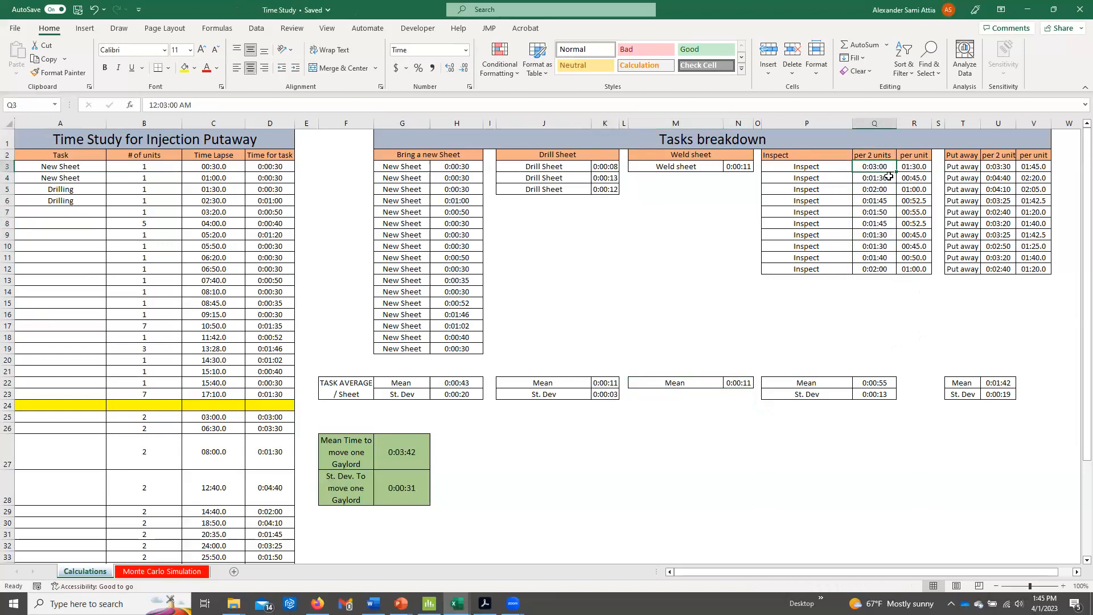
click(889, 177)
click(888, 193)
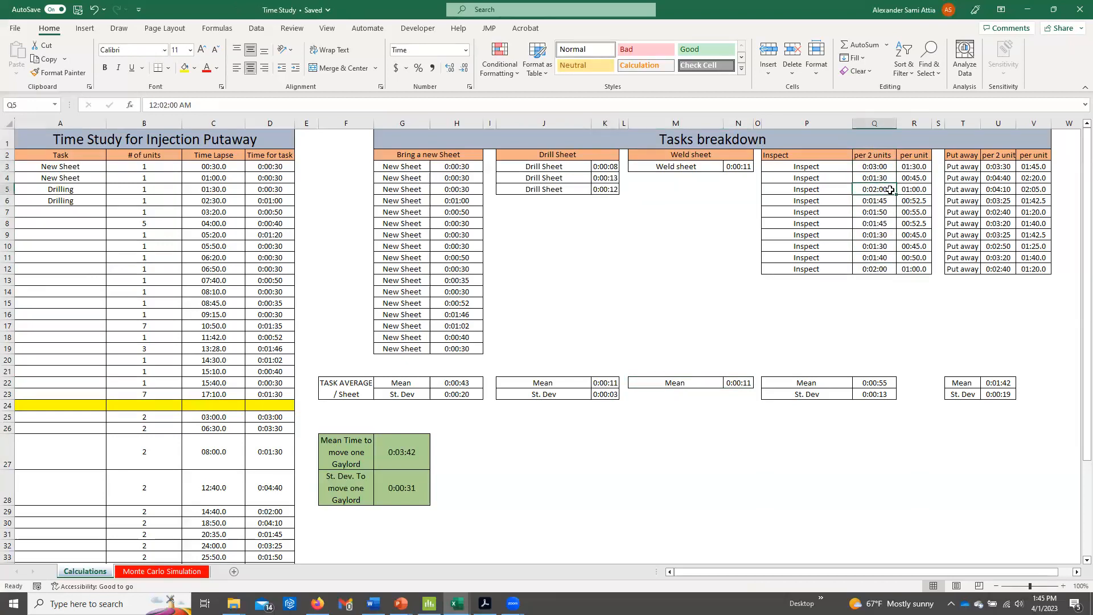
click(888, 201)
click(890, 213)
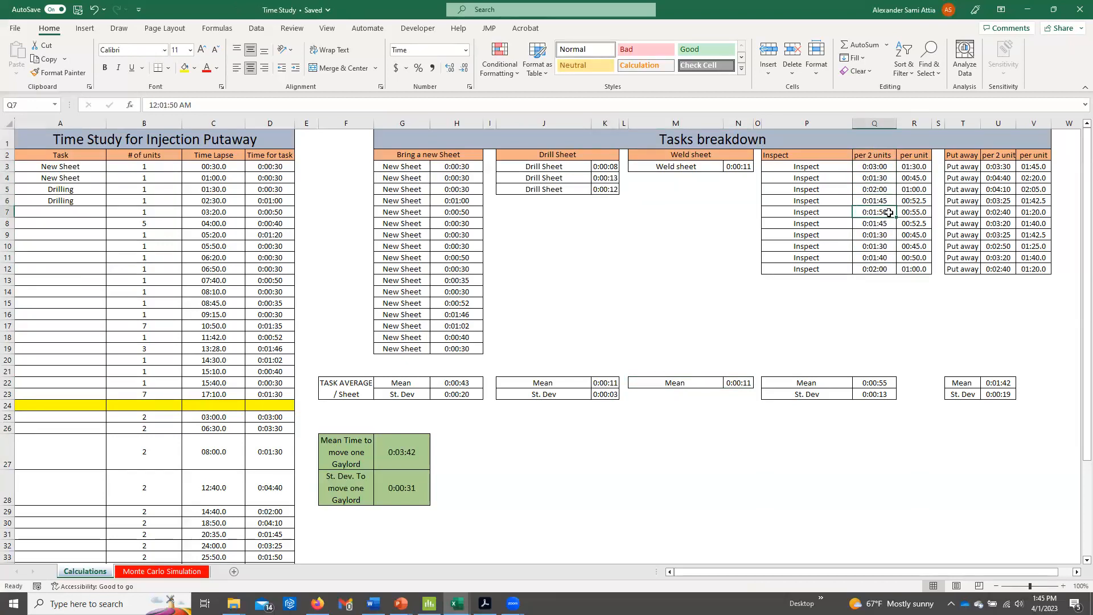
Examine the Inspect per-unit times in R3:R12 and the mean formula in Q22 that averages them.
drag(911, 167, 916, 268)
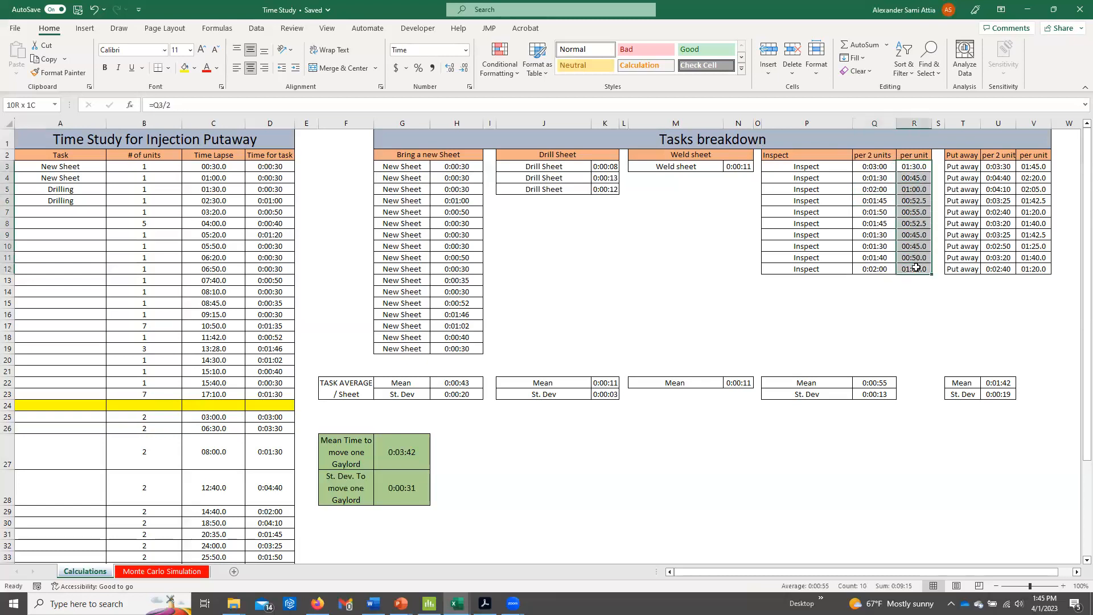
click(903, 169)
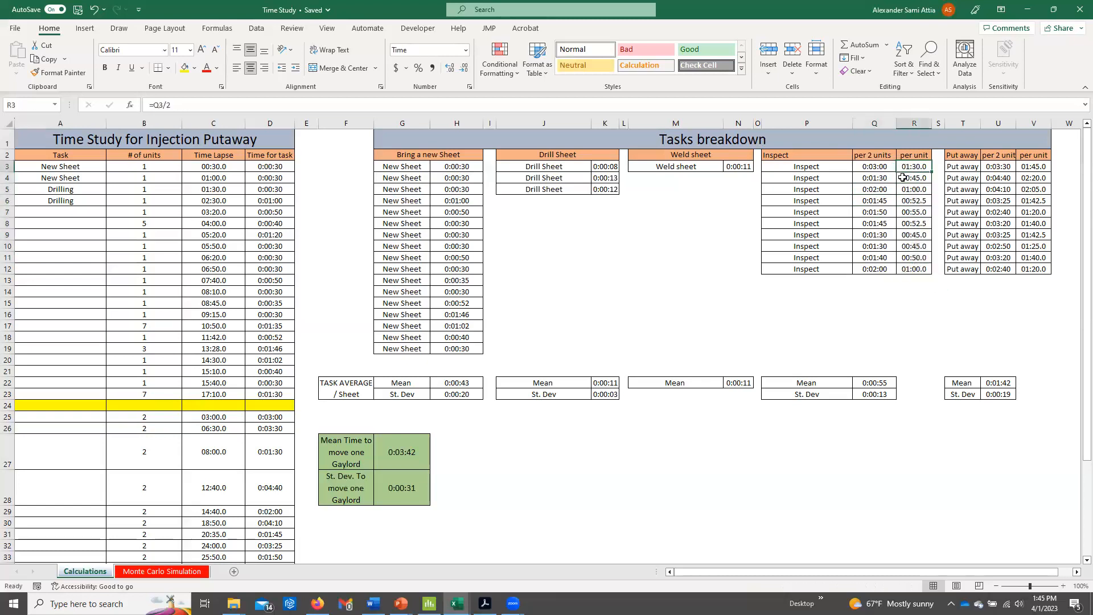
drag(905, 169, 911, 228)
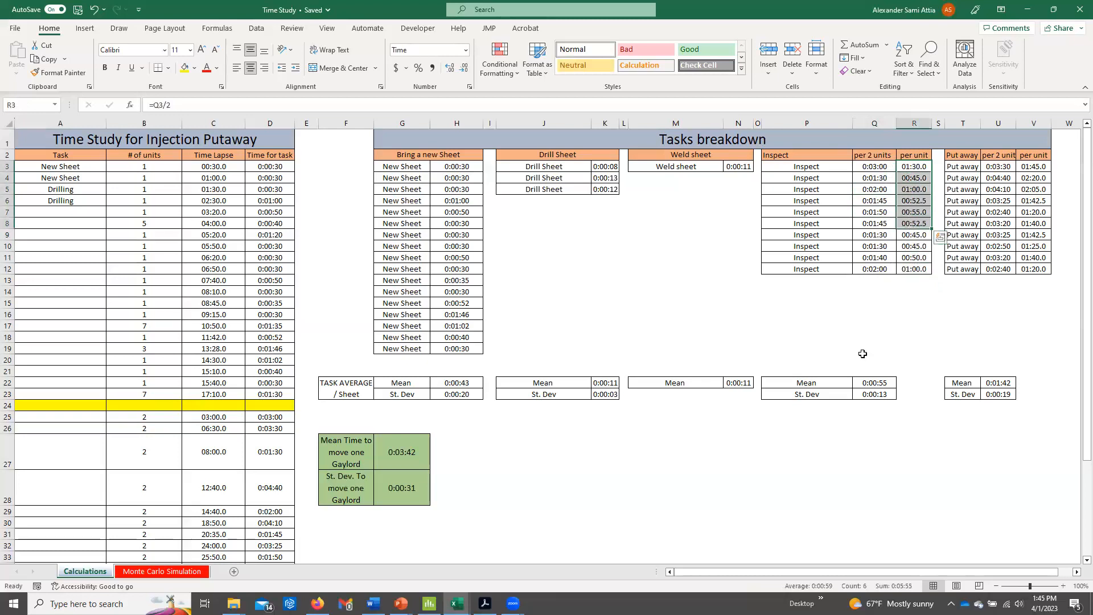
double_click(871, 383)
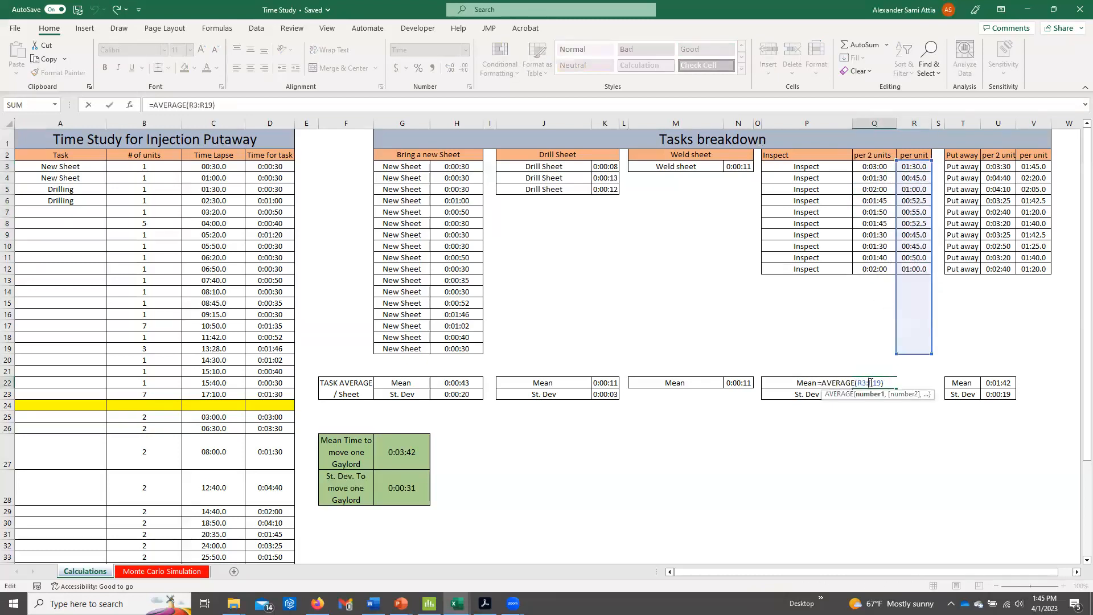
key(Escape)
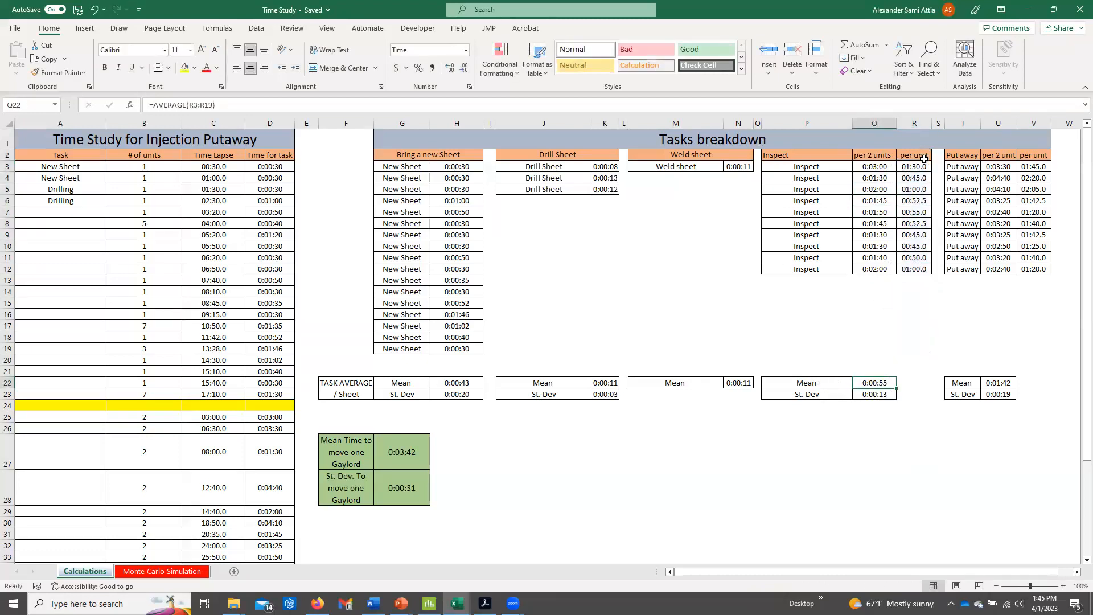
drag(922, 164, 915, 272)
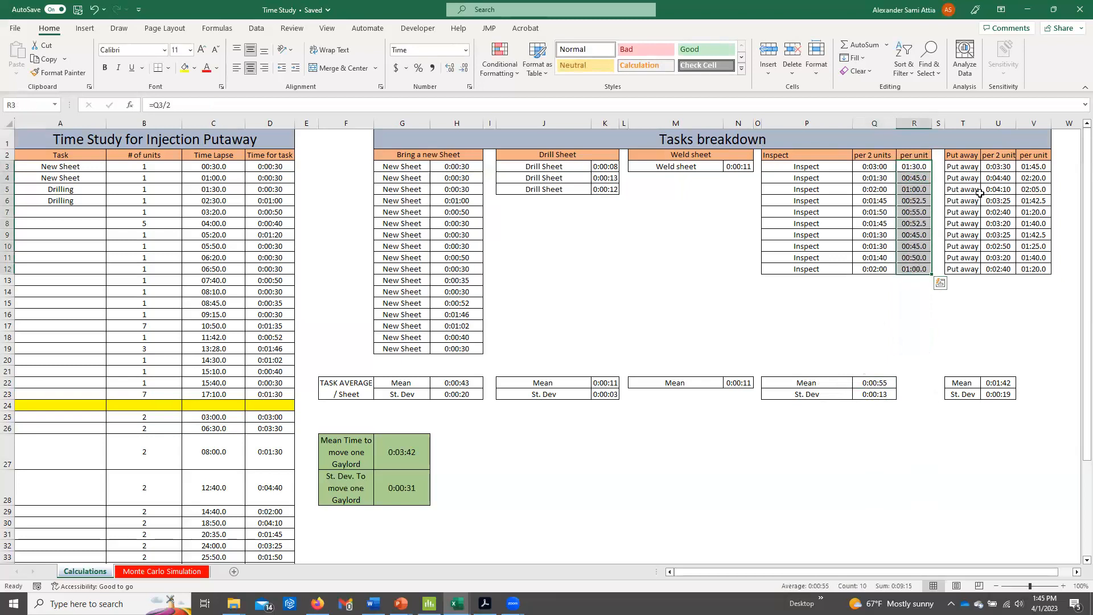
Examine the Put away per-unit times in V3:V12 and the mean and standard deviation rows for all tasks.
click(962, 189)
drag(1016, 167, 1034, 269)
click(998, 385)
drag(998, 386, 349, 402)
click(457, 417)
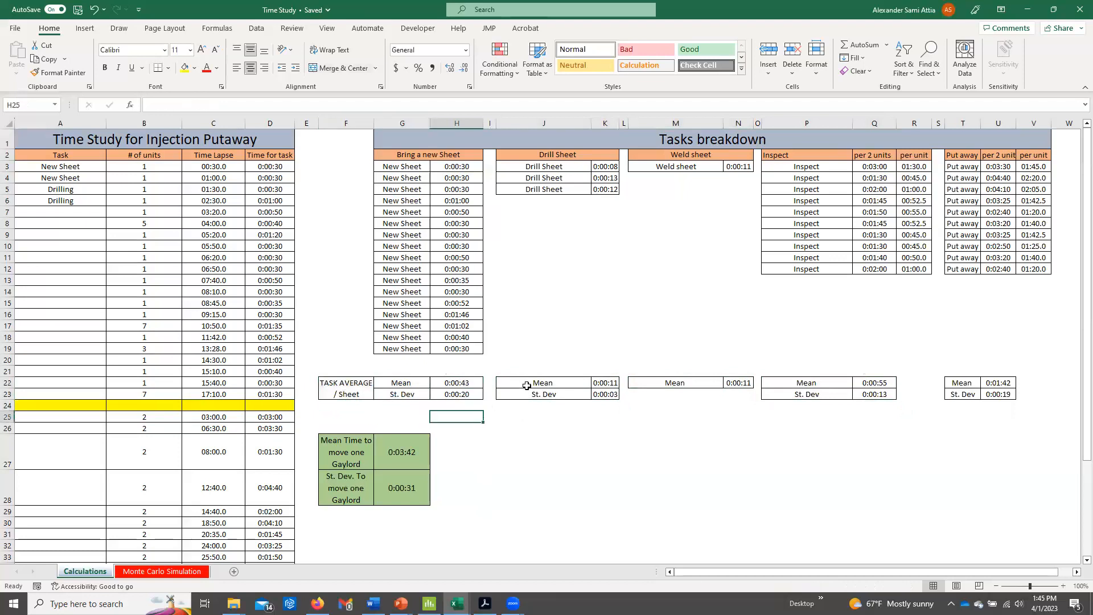
Open the Monte Carlo Simulation sheet and examine the New Sheet mean, standard deviation and simulated trials from first to last.
click(169, 570)
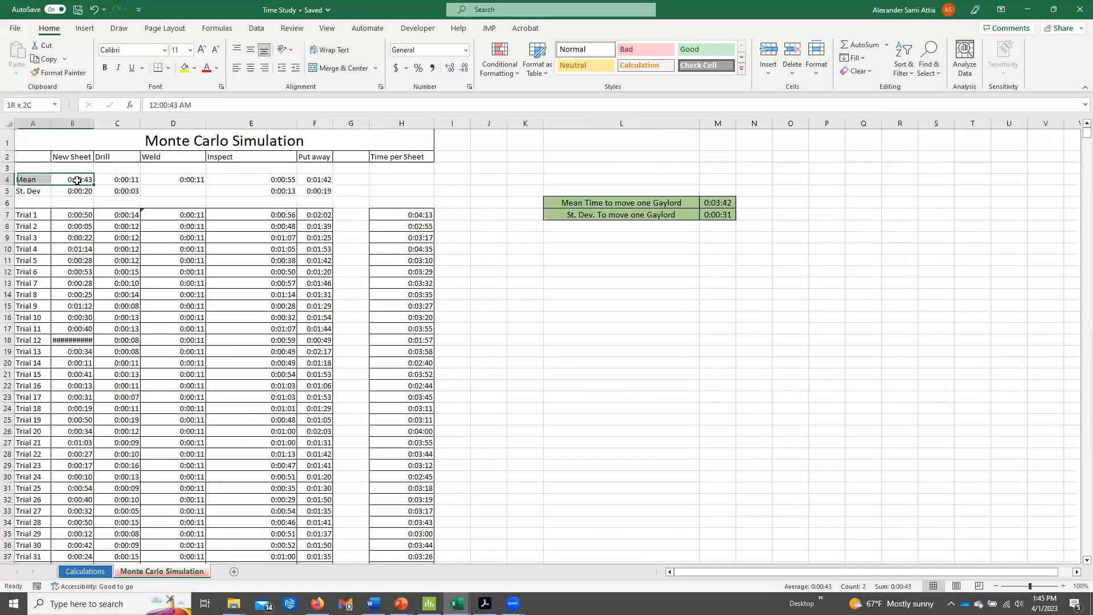
click(78, 157)
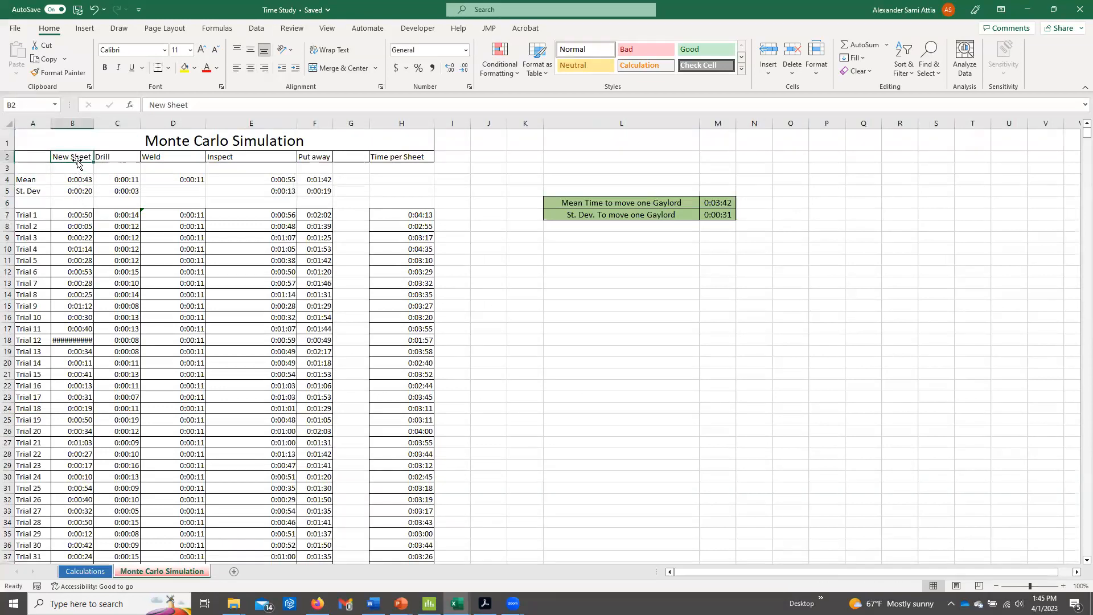
click(86, 192)
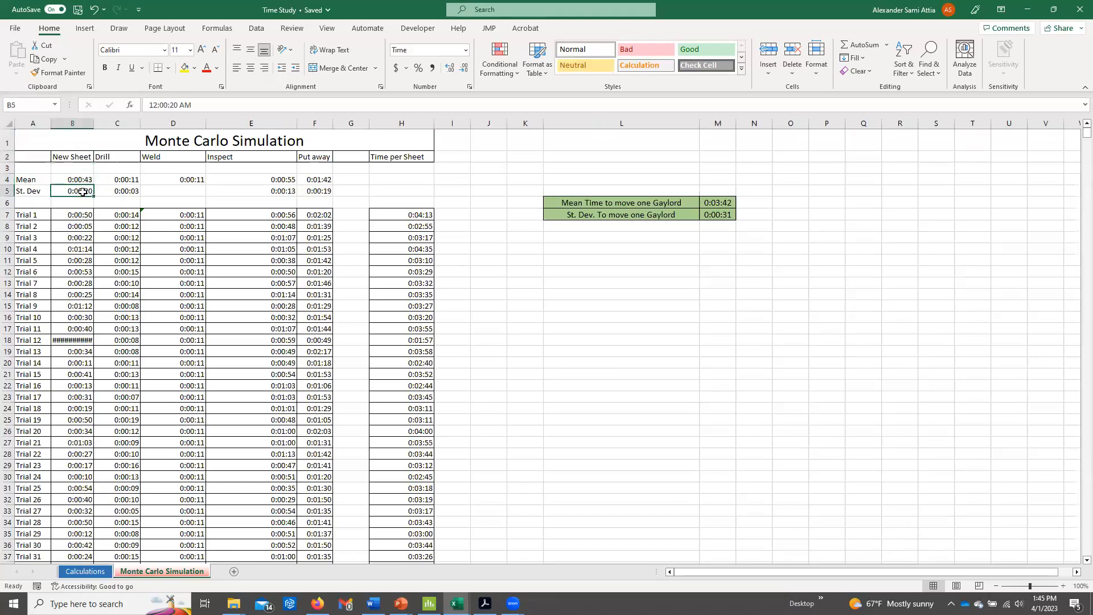
click(80, 216)
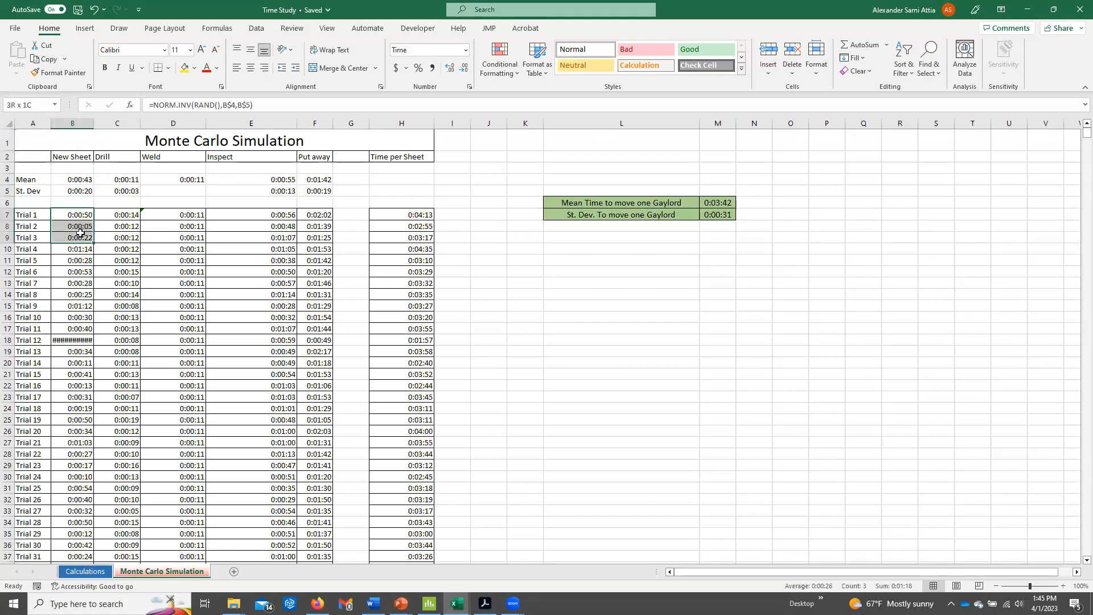
scroll(82, 228, down, 19)
key(ctrl+Down)
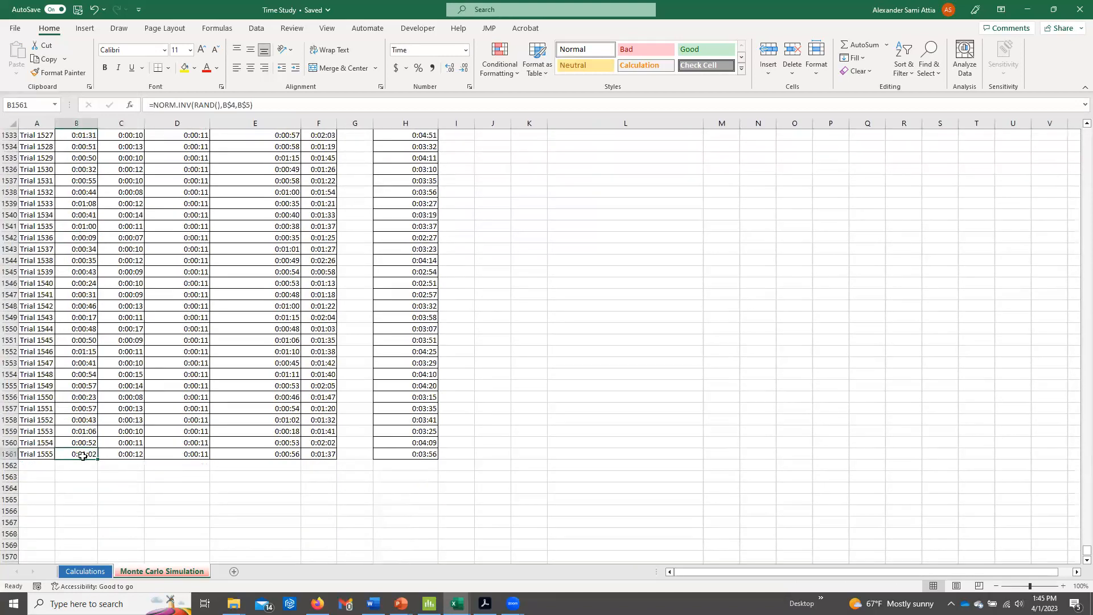
key(ctrl+Up)
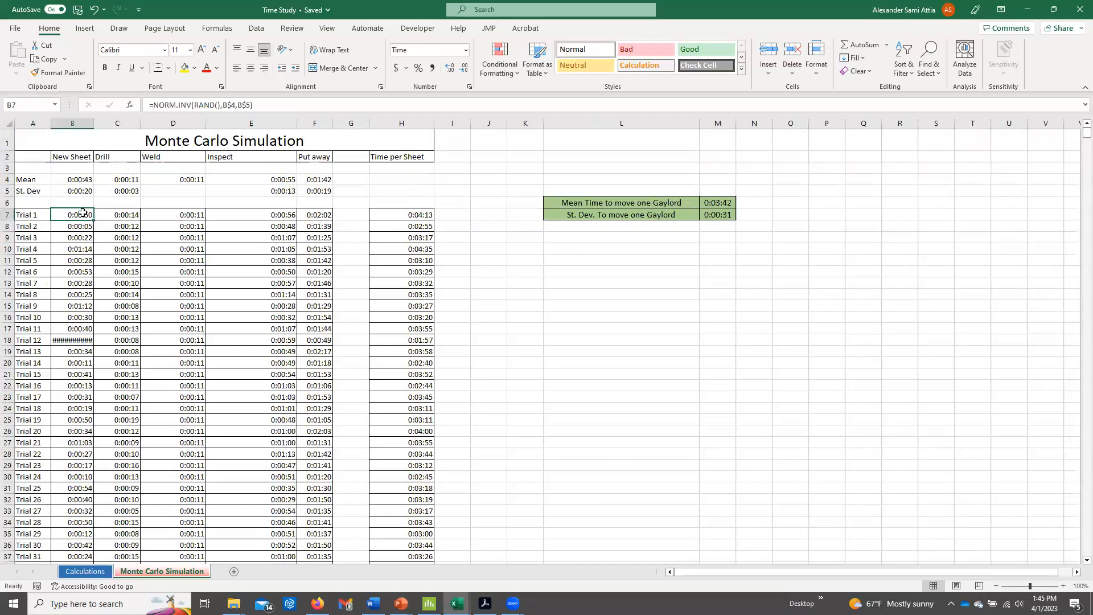
Examine the simulated Drill times for Trials 1 to 22 in C7:C28.
drag(127, 178, 132, 456)
key(ctrl+v)
key(ctrl+v)
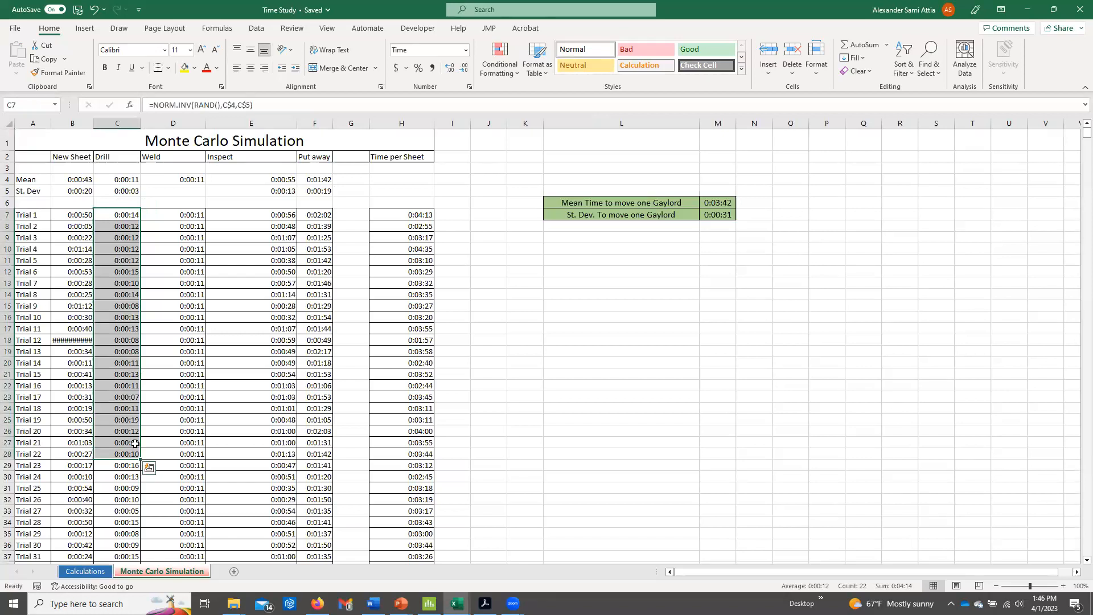
Examine the simulated Weld and Inspect times for Trials 1 to 16 and the Put away times beside them.
click(205, 177)
drag(188, 215, 188, 385)
key(ctrl+v)
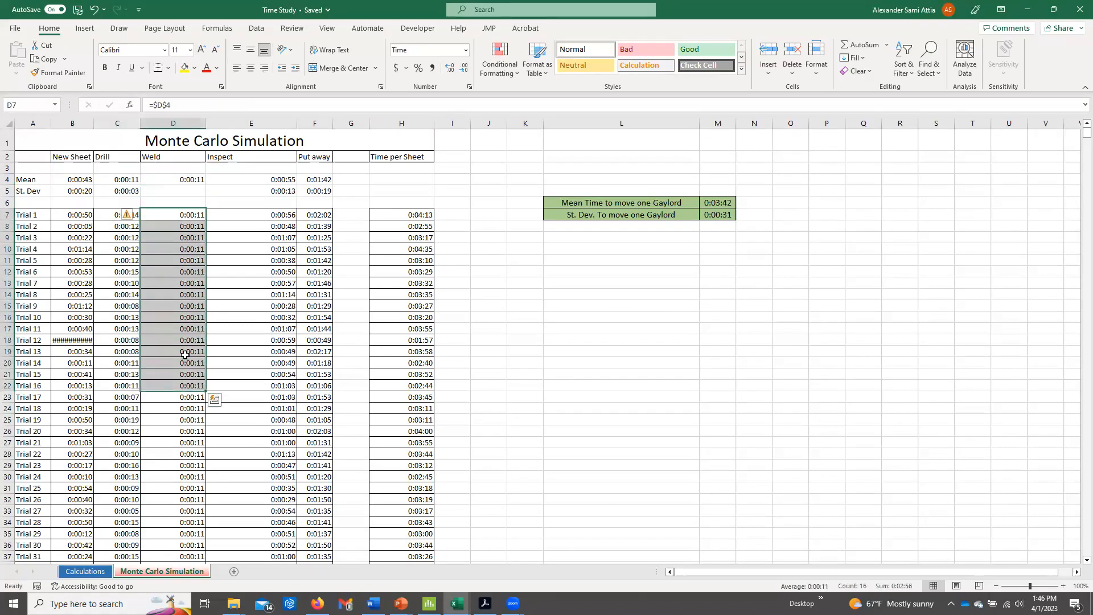
drag(255, 179, 256, 385)
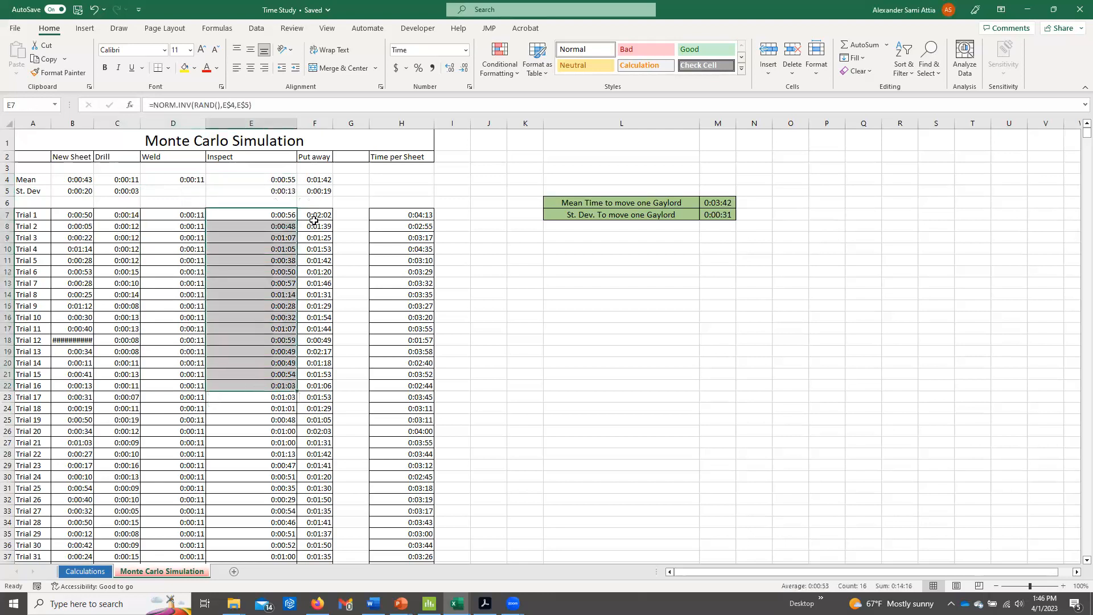
drag(315, 223, 307, 339)
click(307, 340)
Examine the simulated times of individual trials across the New Sheet, Drill, Weld, Inspect and Put away columns.
drag(87, 227, 83, 294)
drag(119, 250, 122, 317)
drag(173, 261, 175, 317)
drag(245, 283, 251, 329)
drag(314, 283, 312, 319)
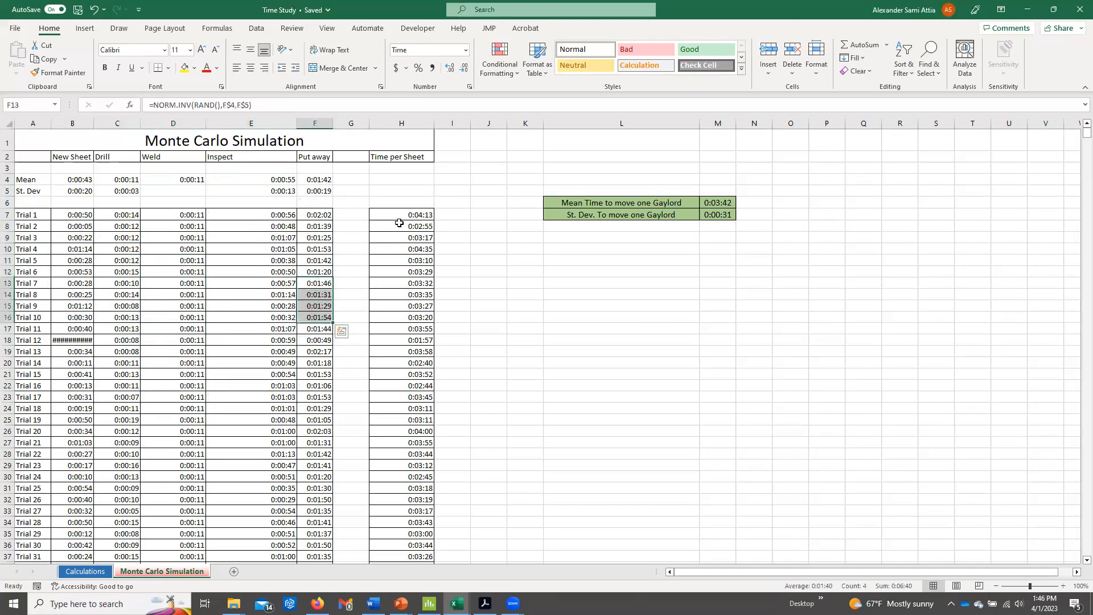
Check the Time per Sheet formulas in H7:H10 that sum the five task times of Trials 1 to 4.
click(400, 217)
click(400, 226)
click(398, 237)
click(397, 247)
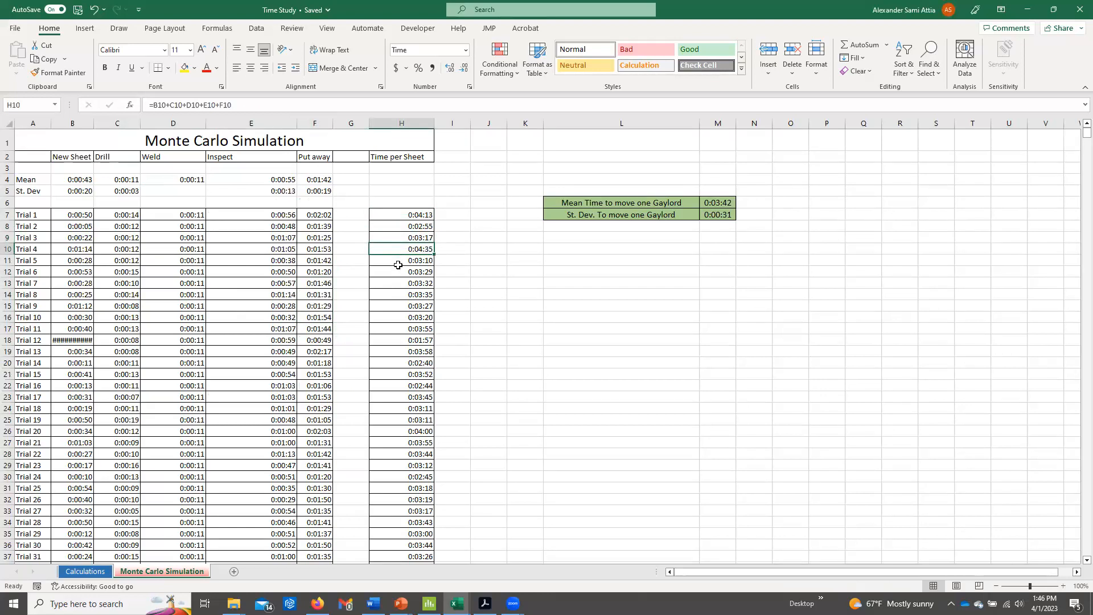
Examine the Time per Sheet totals in column H from Trial 1 downward.
drag(421, 215, 422, 421)
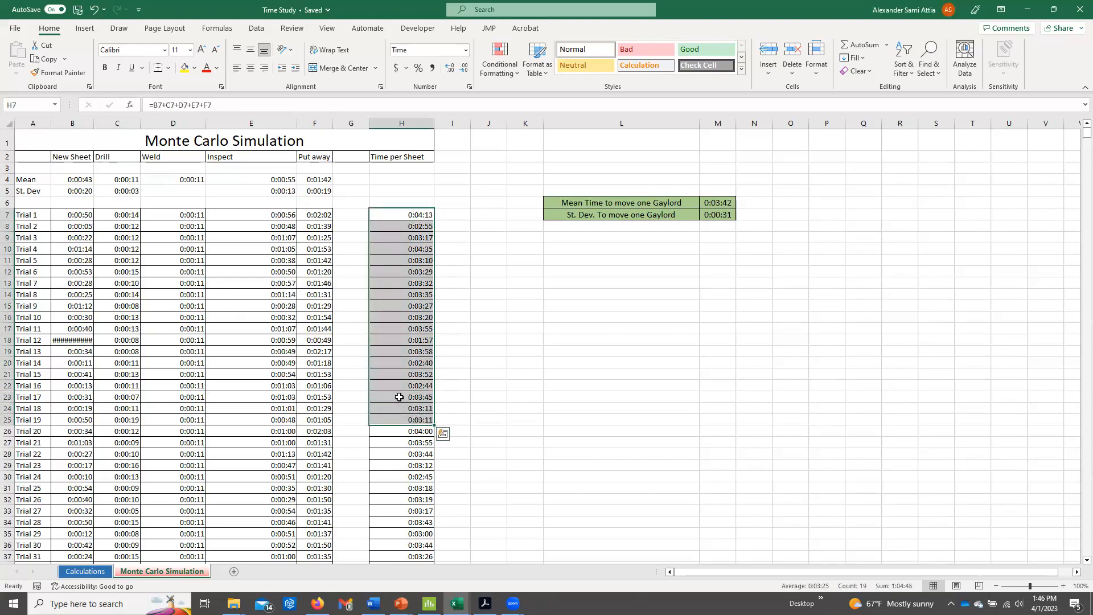
drag(420, 214, 419, 317)
drag(423, 214, 415, 467)
click(417, 219)
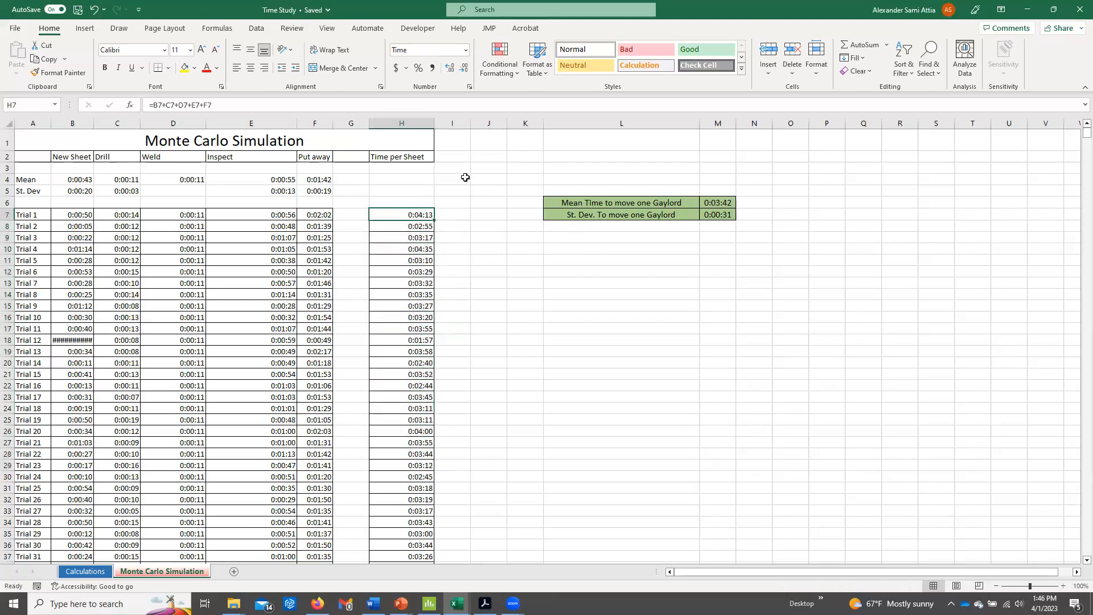
Inspect the AVERAGE formula in M6 and the STDEV.P formula in M7 that summarise column H.
double_click(728, 203)
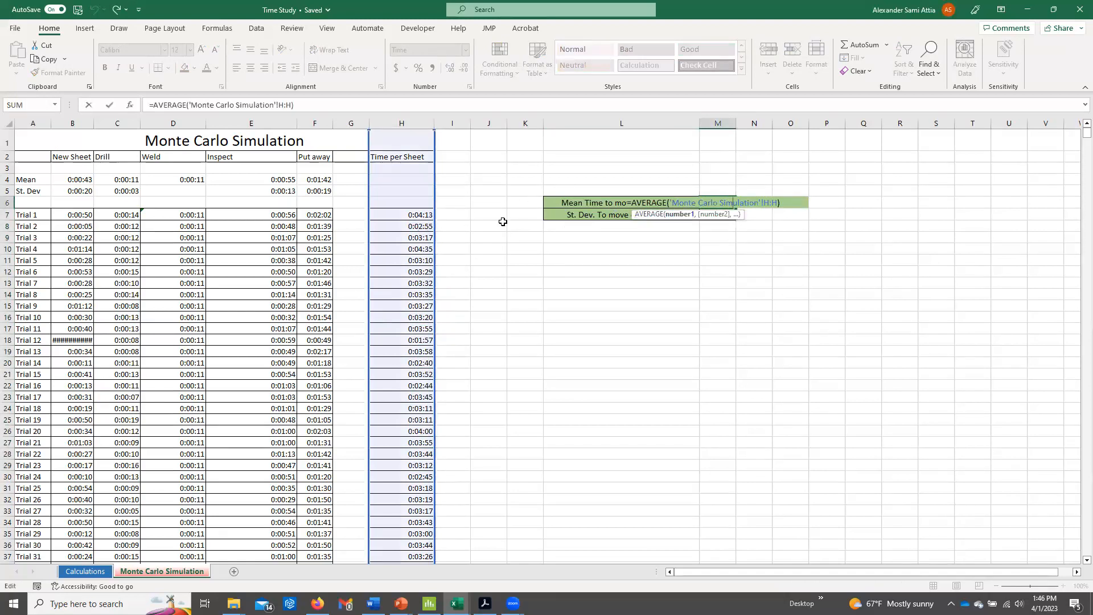
key(Return)
key(F2)
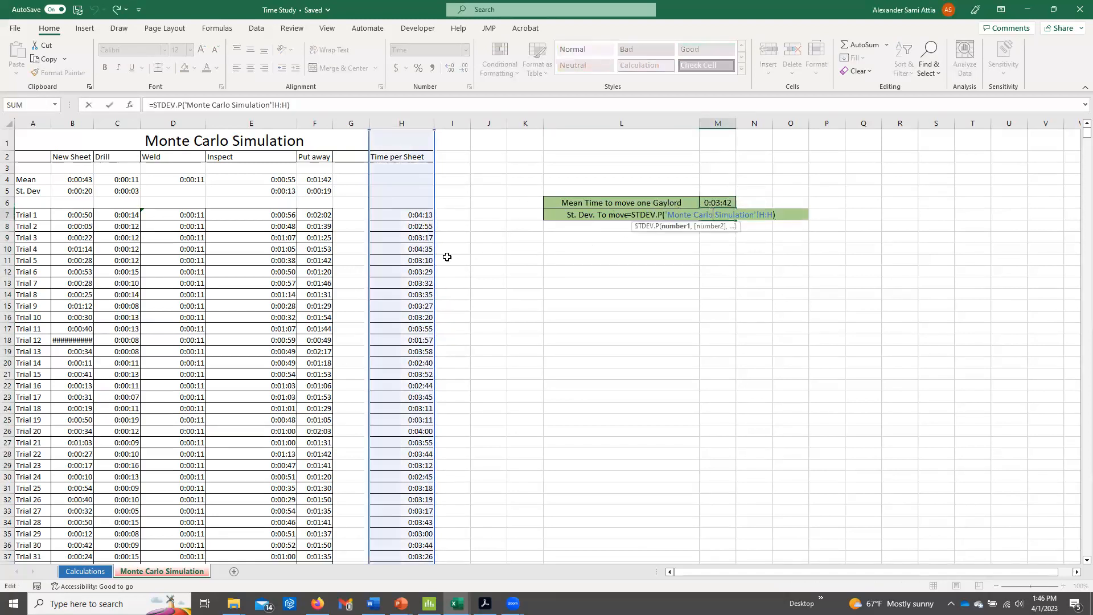
click(754, 203)
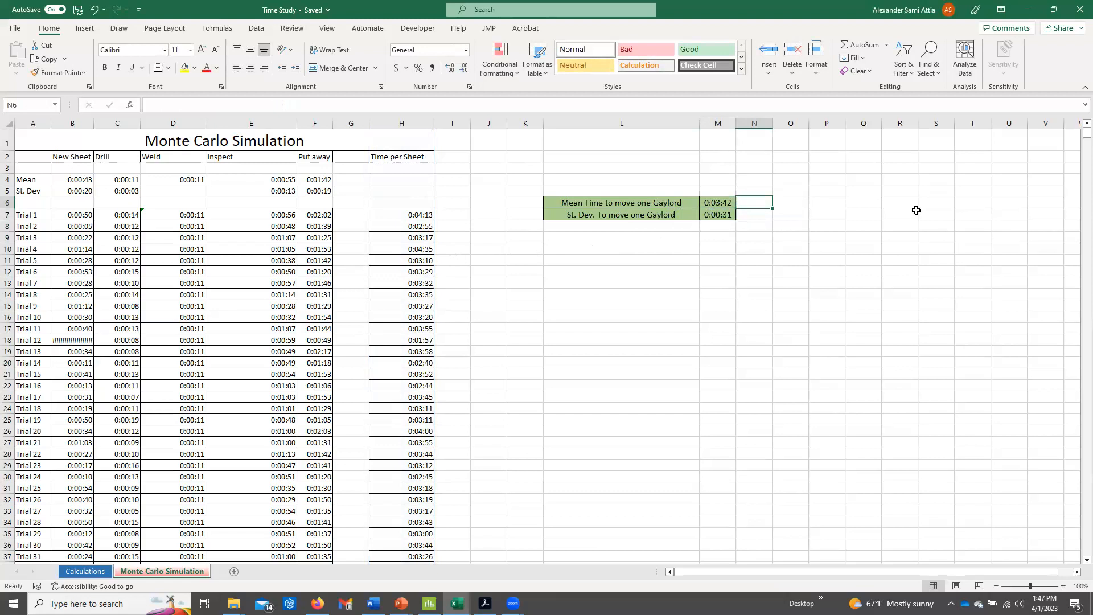
click(705, 204)
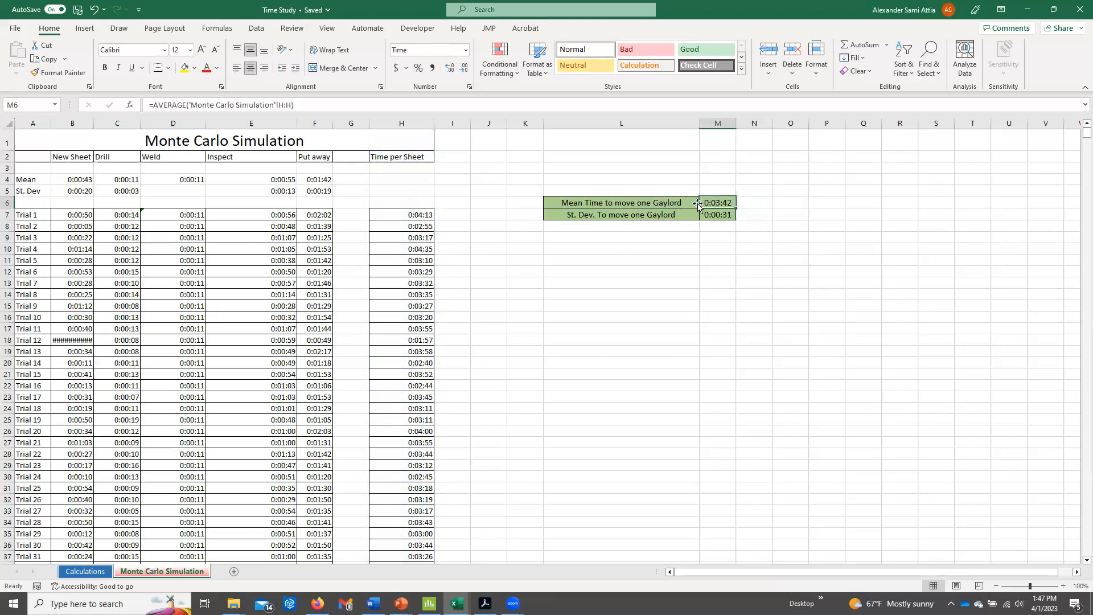
click(728, 215)
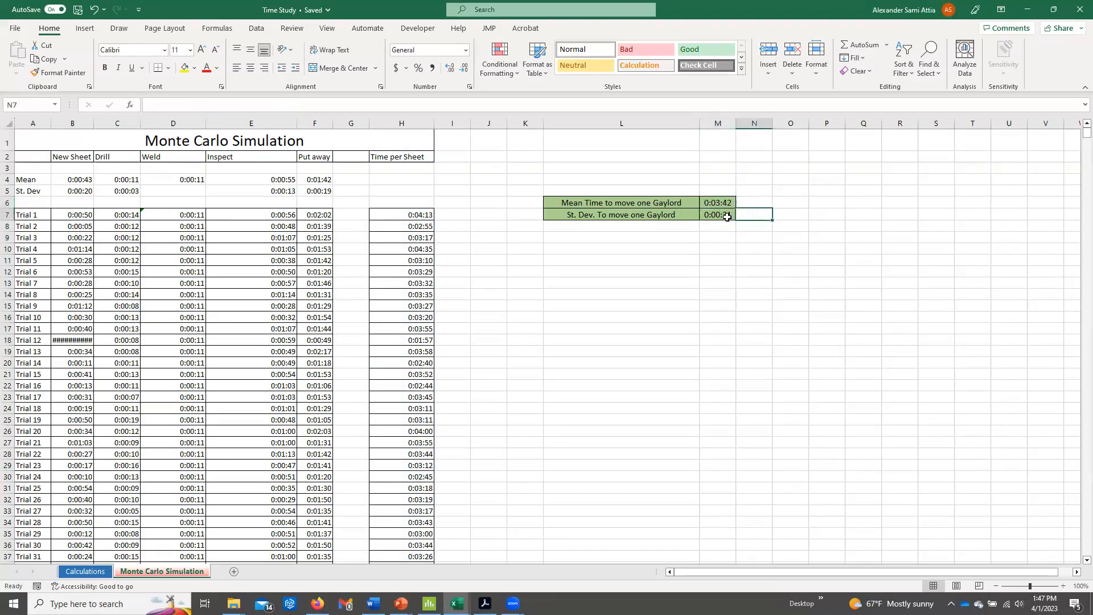
Recalculate the random trials repeatedly from empty cell O6 and review the mean time to move one Gaylord in L6:M6.
click(773, 201)
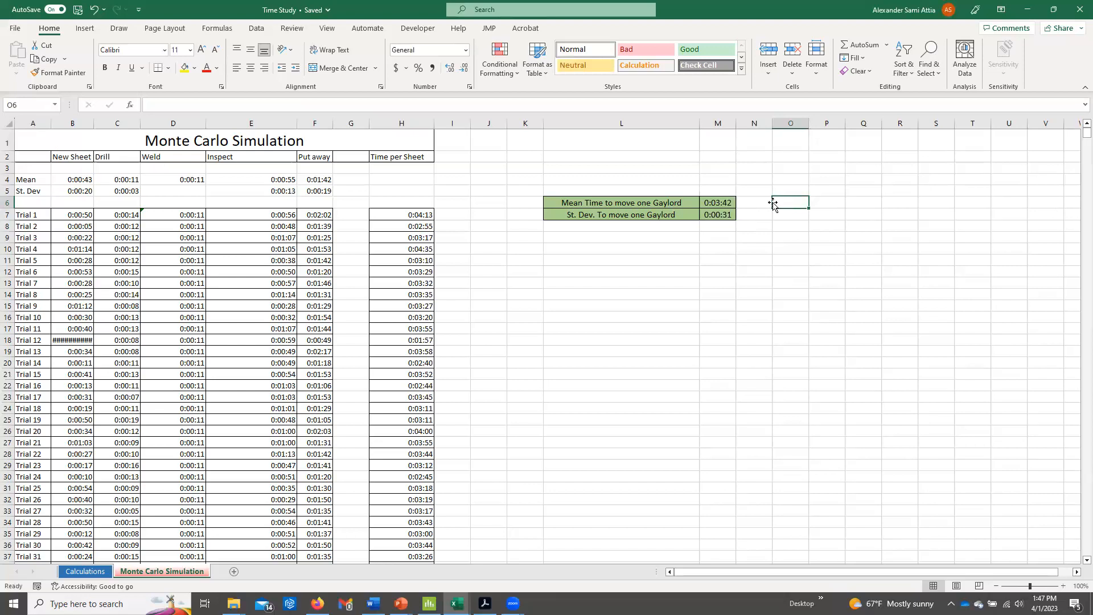
key(F9)
key(F9)
key(F9)
key(F9)
key(F9)
key(F9)
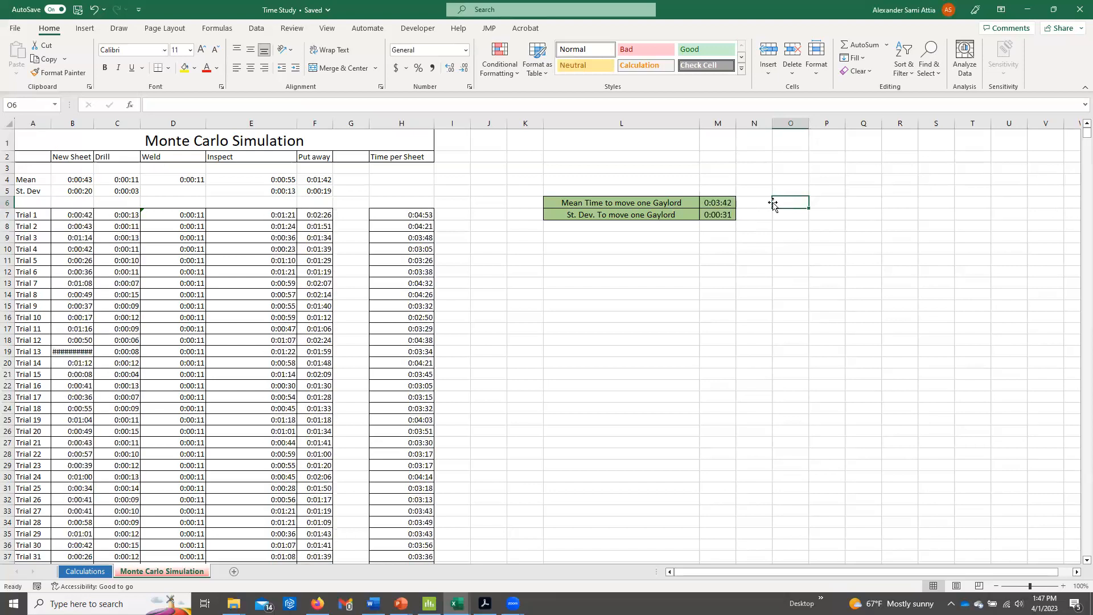
key(F9)
key(F9)
key(F9)
key(F9)
key(F9)
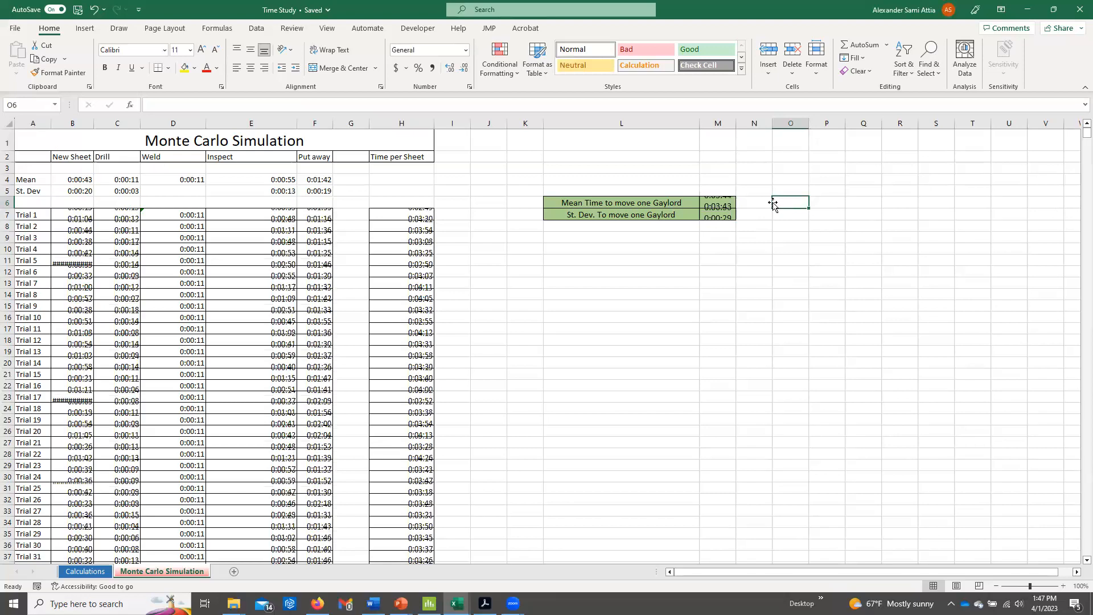
key(F9)
key(F9)
key(F9)
key(F9)
key(F9)
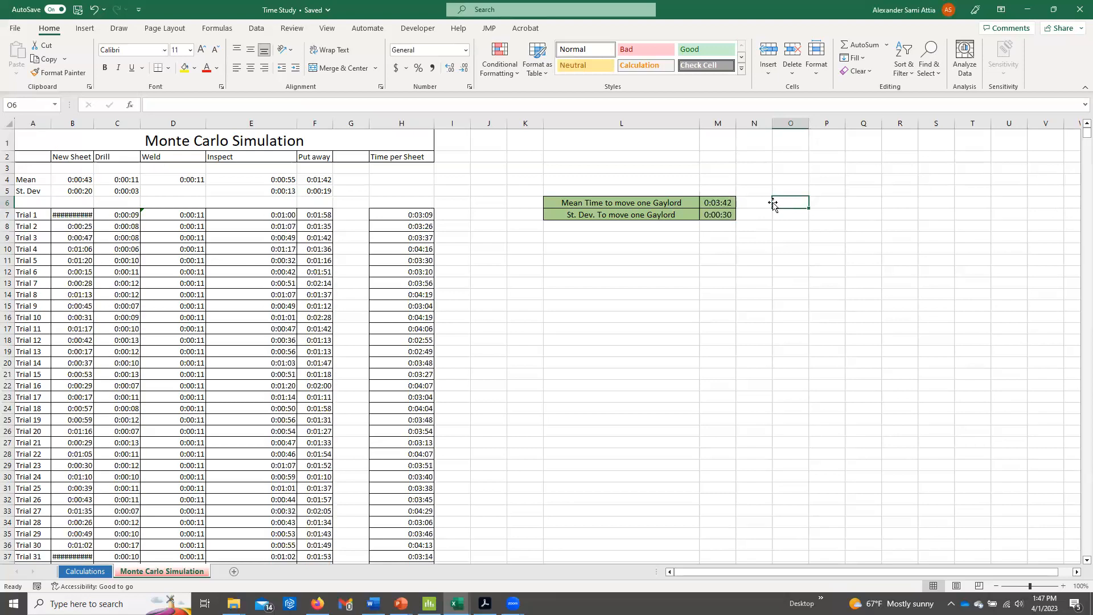
key(F9)
key(F9)
key(F9)
key(F9)
key(F9)
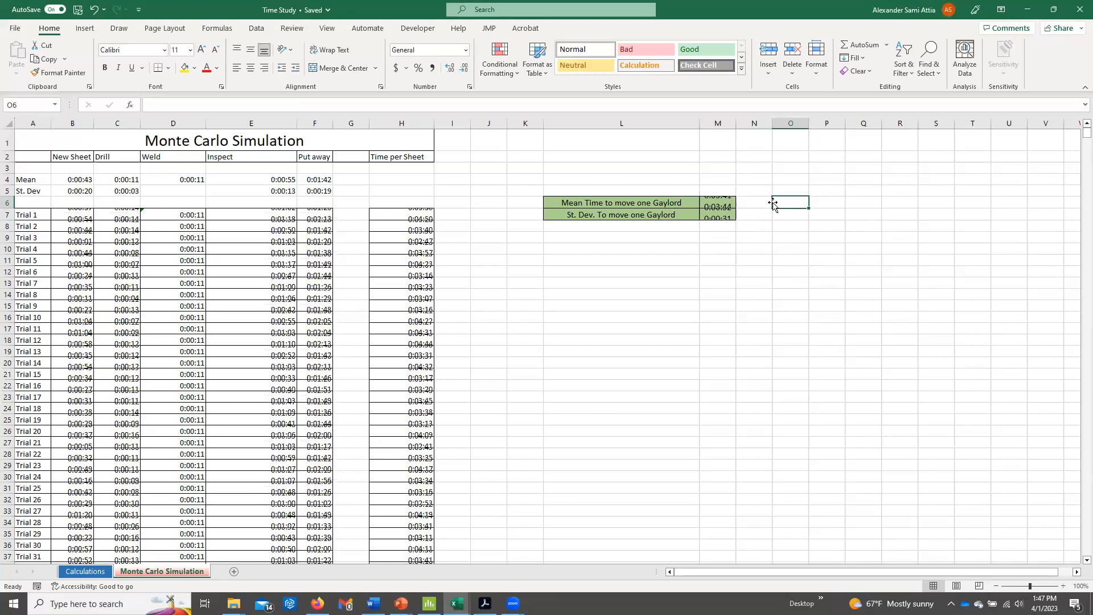
key(F9)
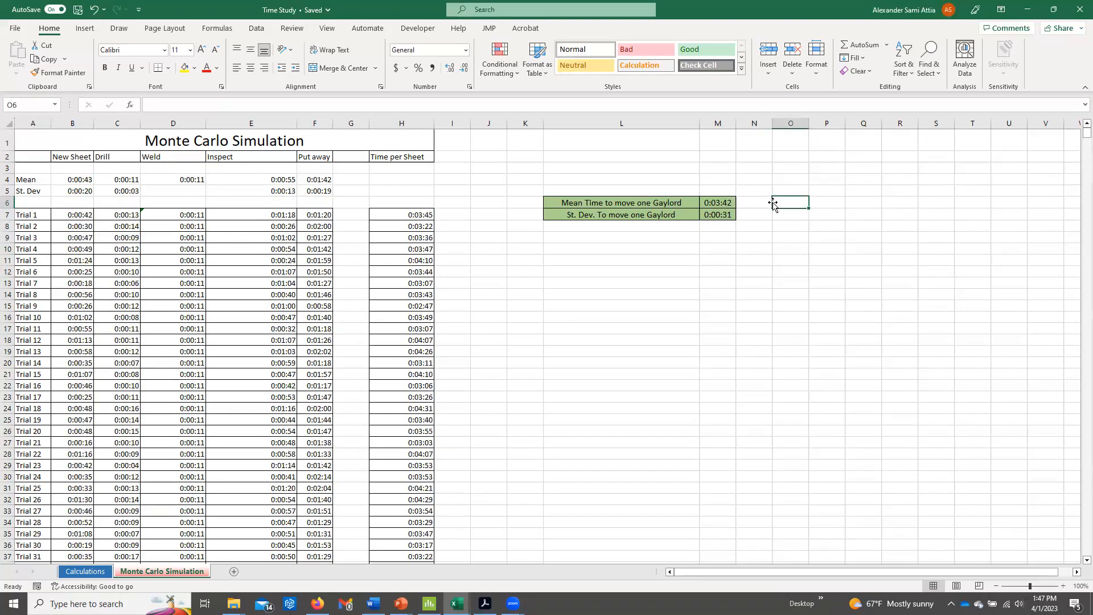
drag(635, 205, 661, 211)
drag(661, 205, 706, 200)
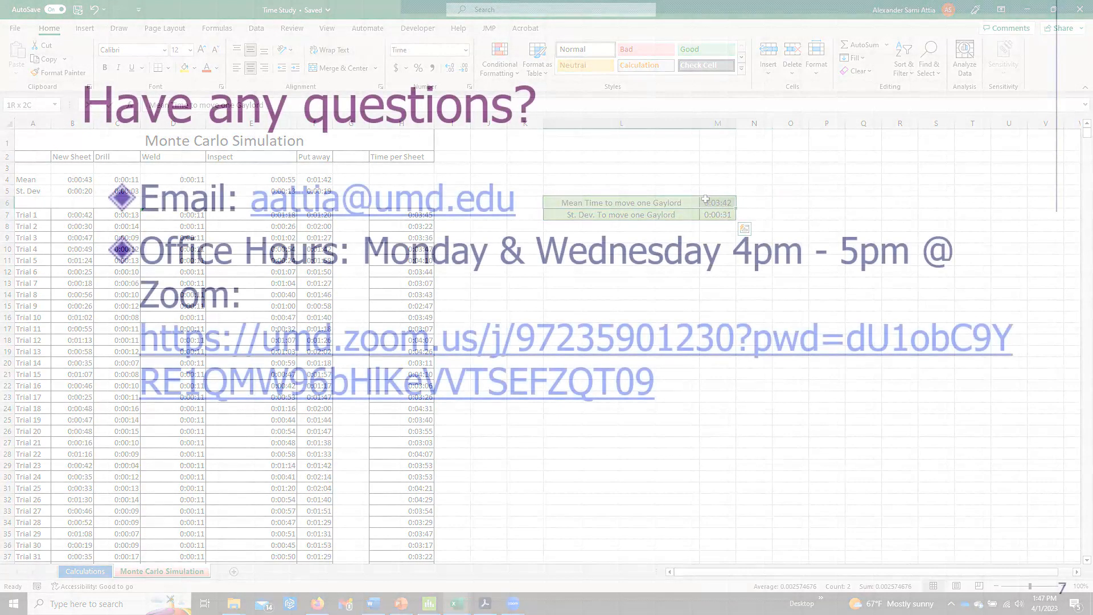